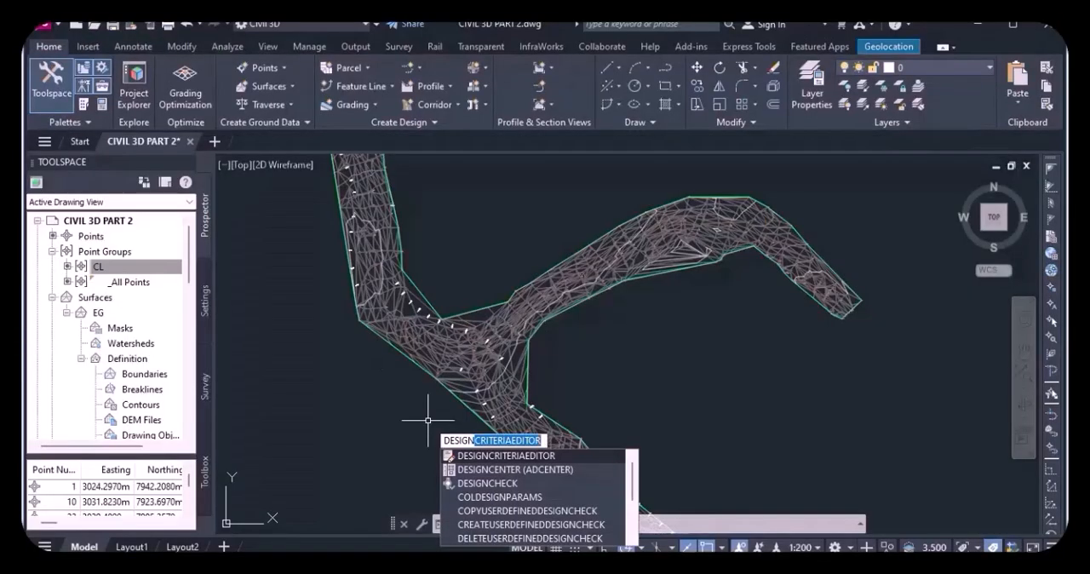
Open the Design Criteria Editor and display the Metric unit settings of the roadway design standards.
key("Return")
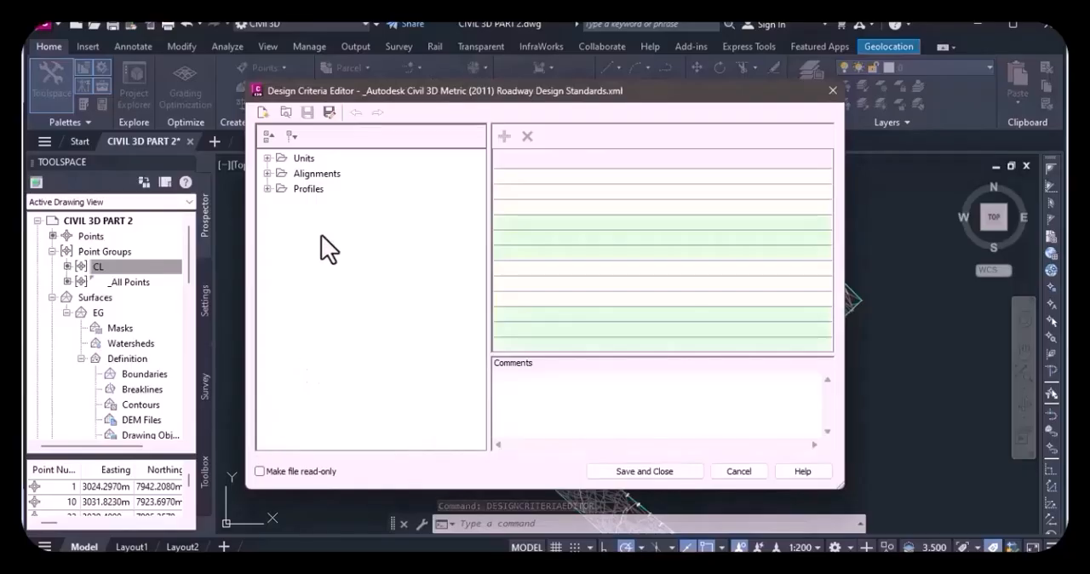
left_click(268, 158)
left_click(323, 175)
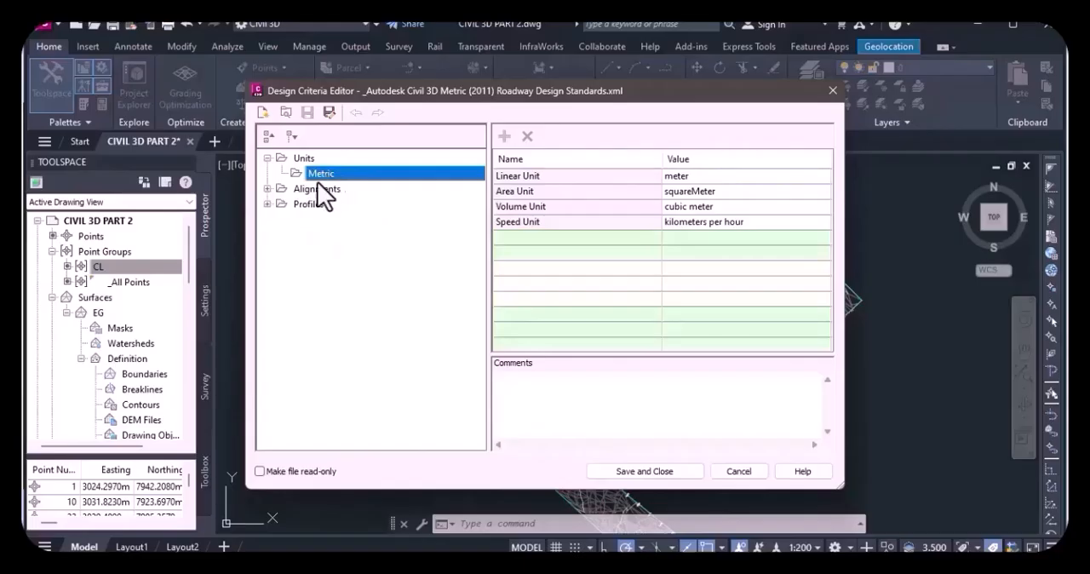
Examine the AASHTO 2011 Metric minimum radius tables for alignments, from eMax 4% through eMax 10%.
left_click(268, 189)
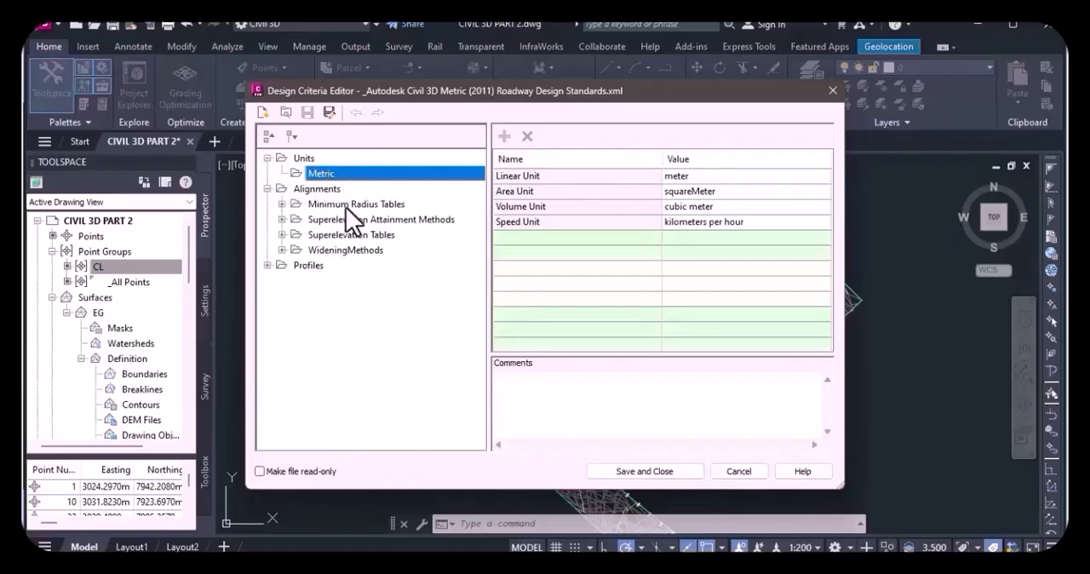
left_click(282, 204)
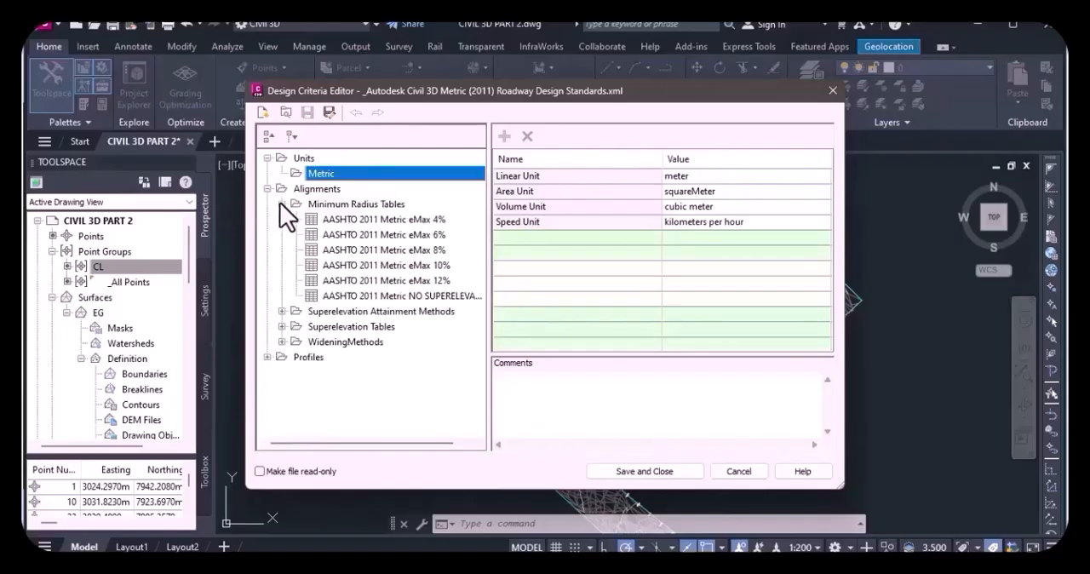
left_click(377, 218)
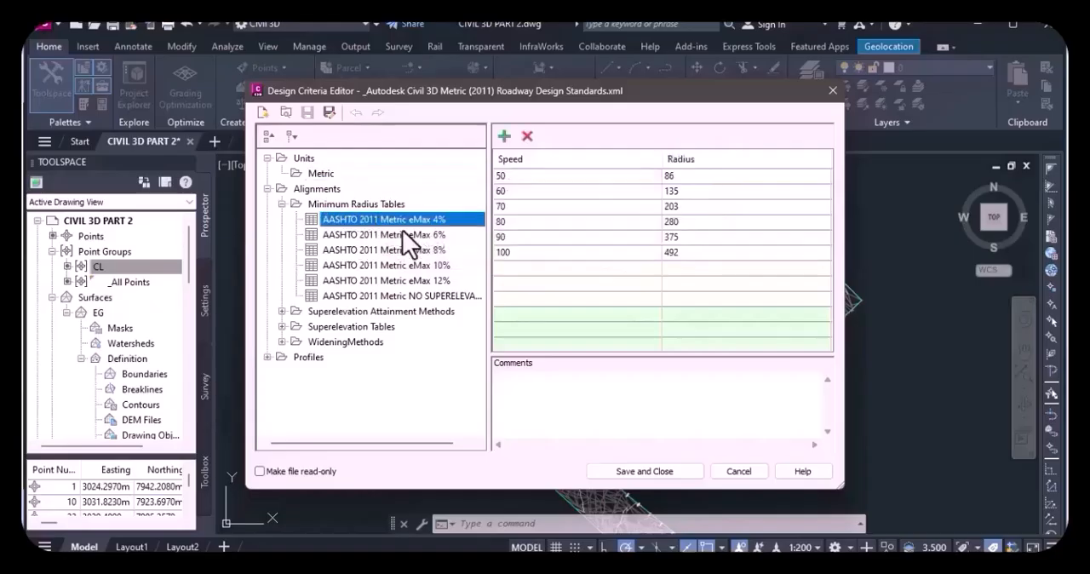
left_click(401, 234)
left_click(405, 250)
left_click(404, 265)
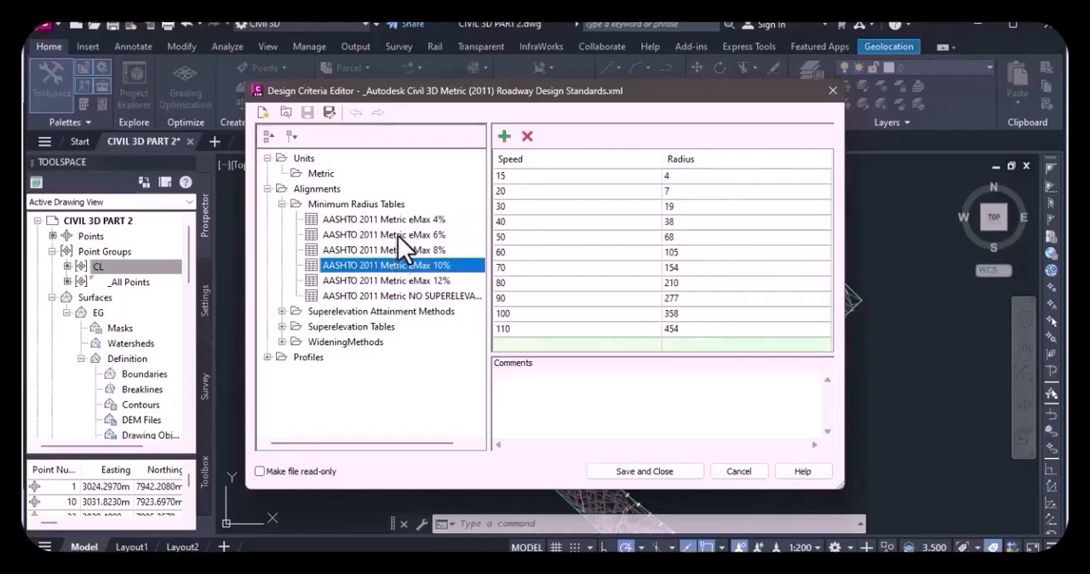
Compare the speed and radius values of the eMax 4%, 6% and 8% minimum radius tables, finishing on eMax 6%.
left_click(397, 235)
left_click(407, 218)
left_click(405, 234)
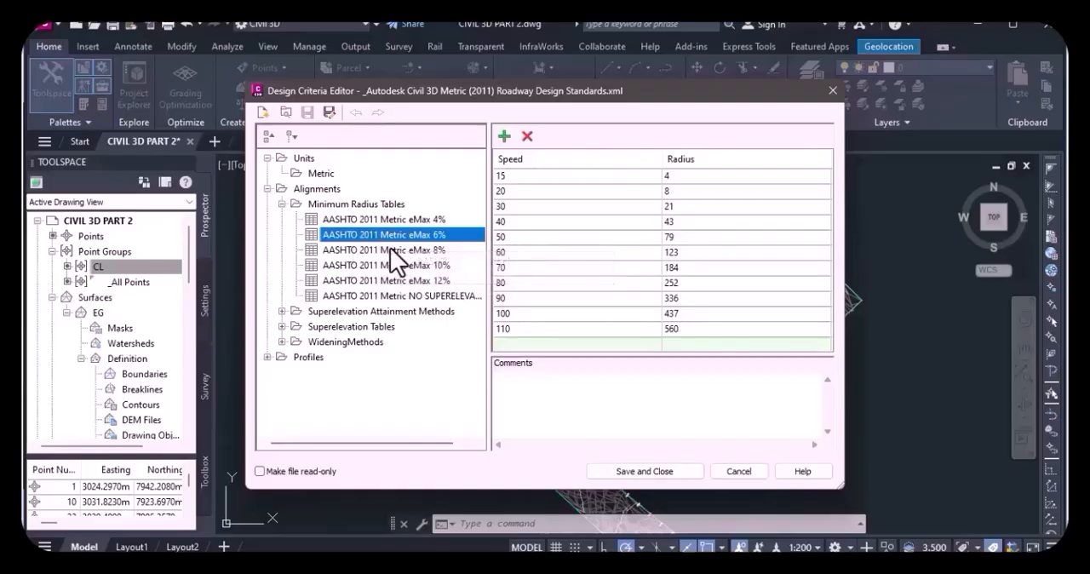
left_click(390, 250)
left_click(393, 239)
left_click(406, 250)
left_click(403, 234)
left_click_drag(395, 250, 399, 247)
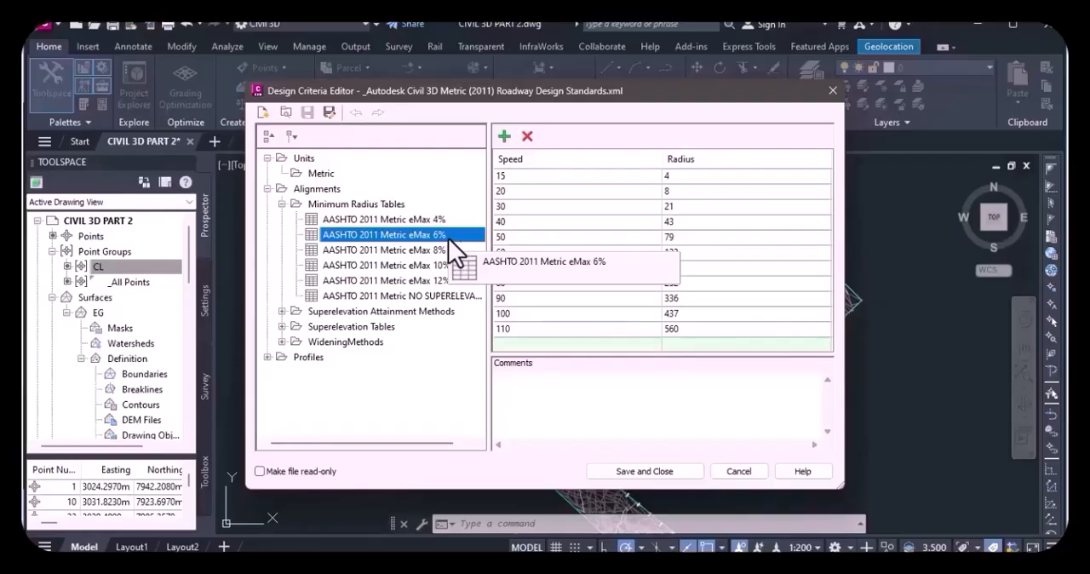
Go through the speed rows of the eMax 6% table from 15 to 70 and read their minimum radii.
left_click(512, 180)
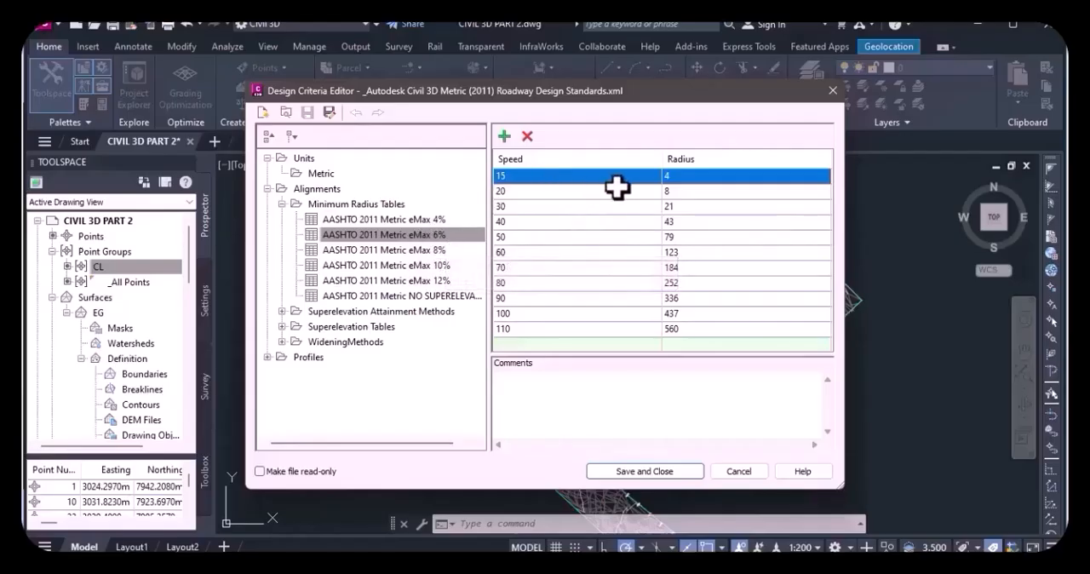
left_click(529, 195)
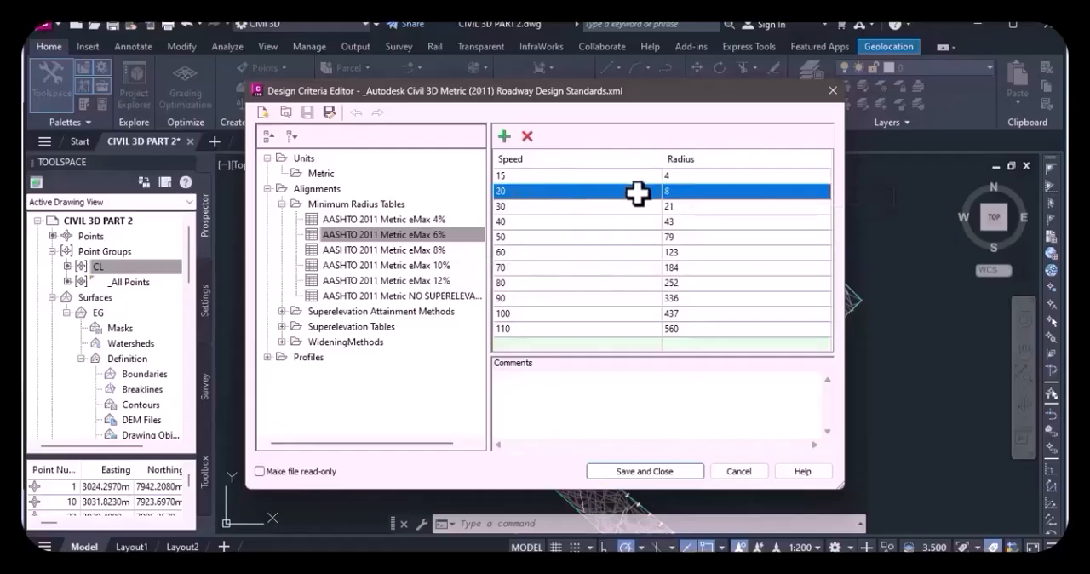
left_click(521, 206)
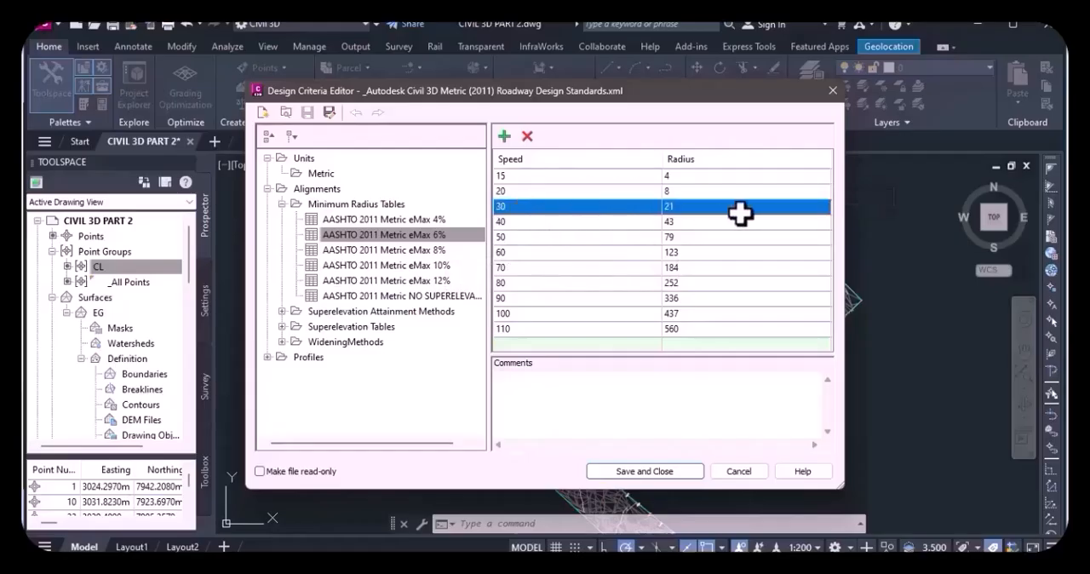
left_click(503, 222)
left_click(521, 237)
left_click(520, 254)
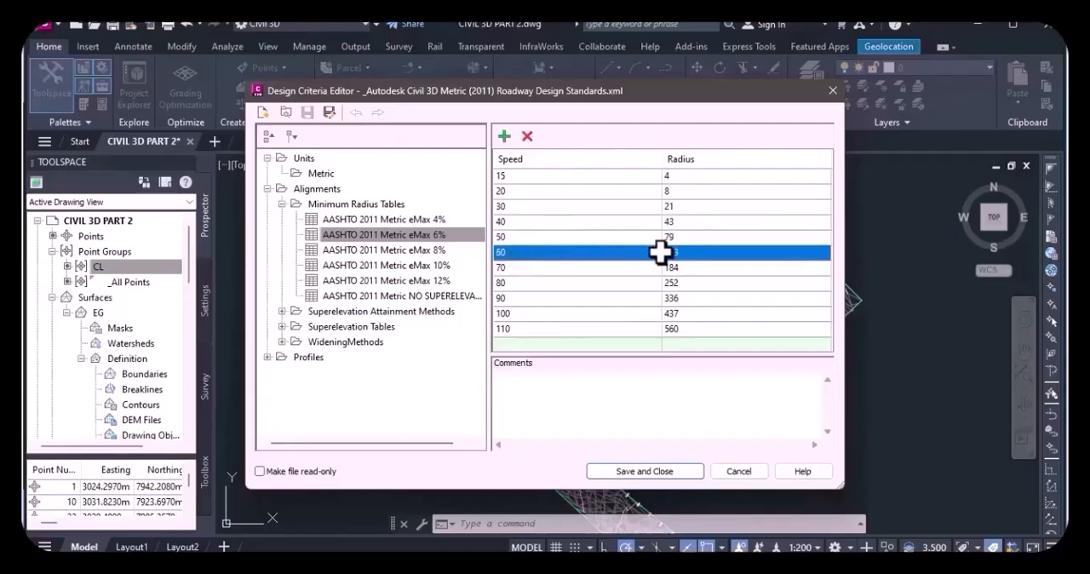
left_click(513, 269)
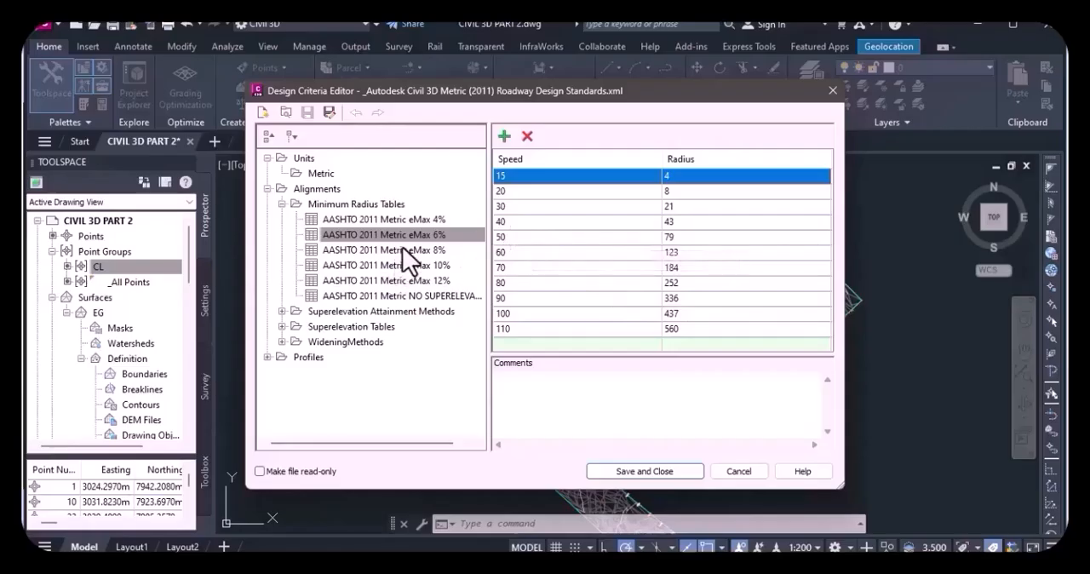
Check the eMax 8% and 4% tables against eMax 6%, and inspect the lowest speed row of the eMax 6% table.
left_click(401, 246)
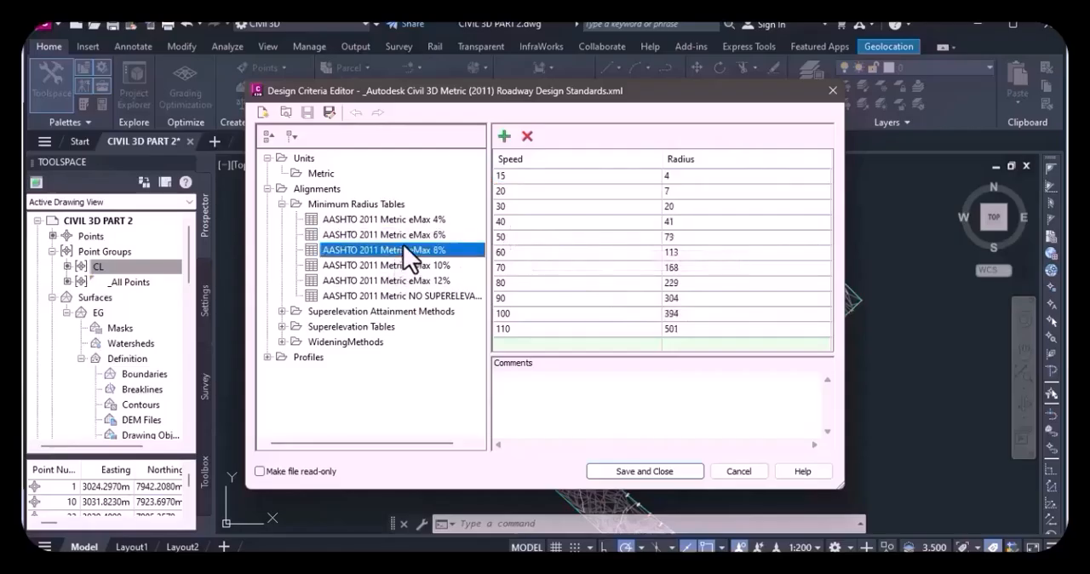
left_click(419, 218)
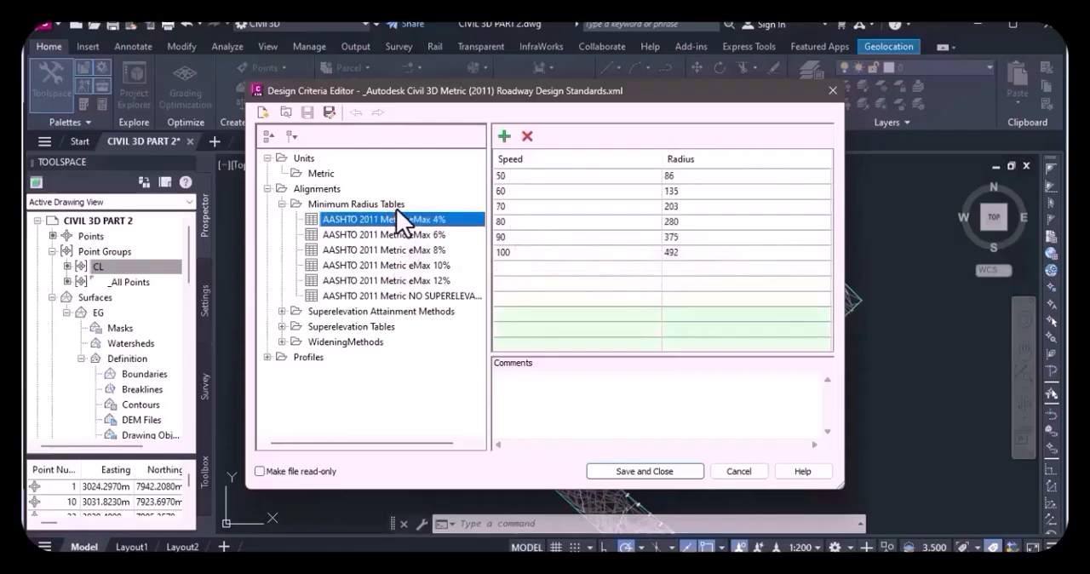
left_click(407, 234)
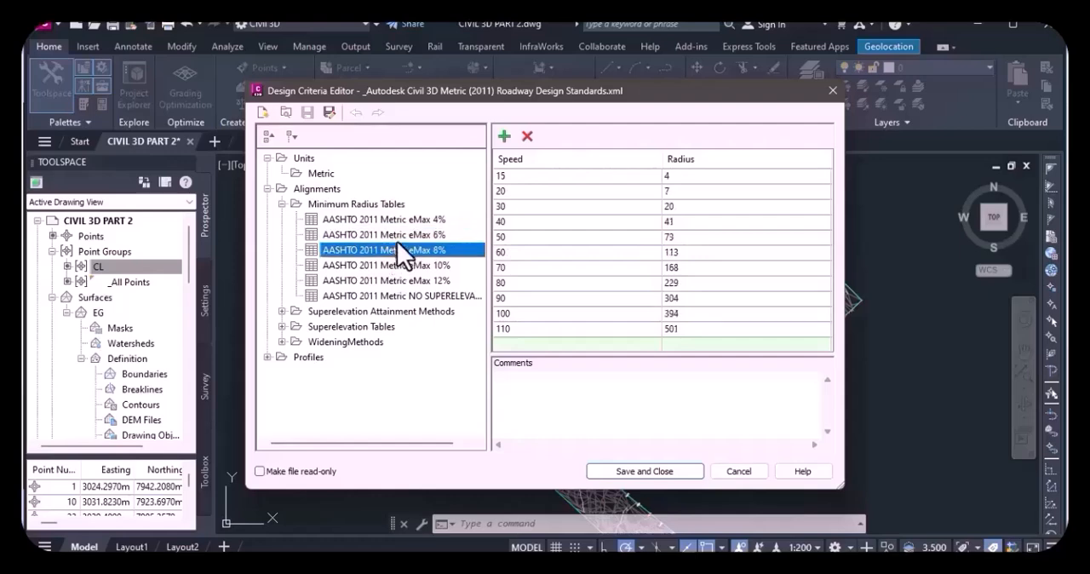
left_click(405, 221)
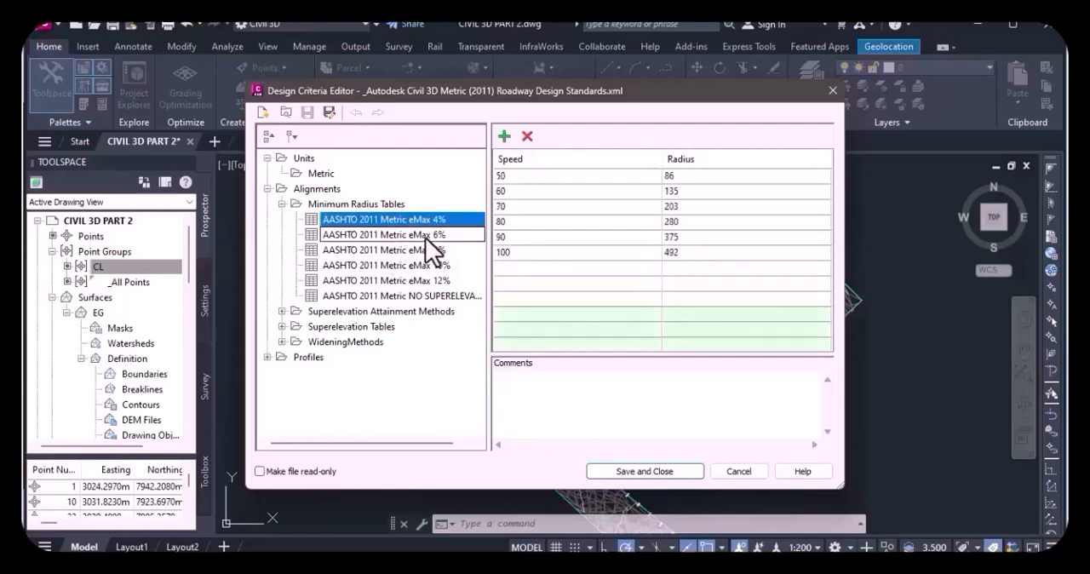
left_click(426, 236)
left_click(436, 219)
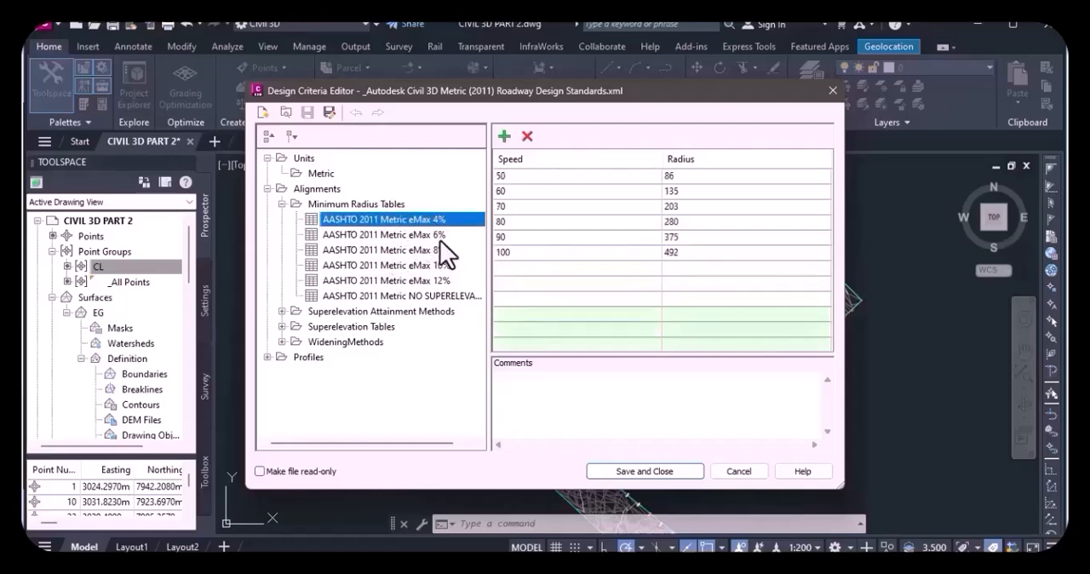
left_click(440, 239)
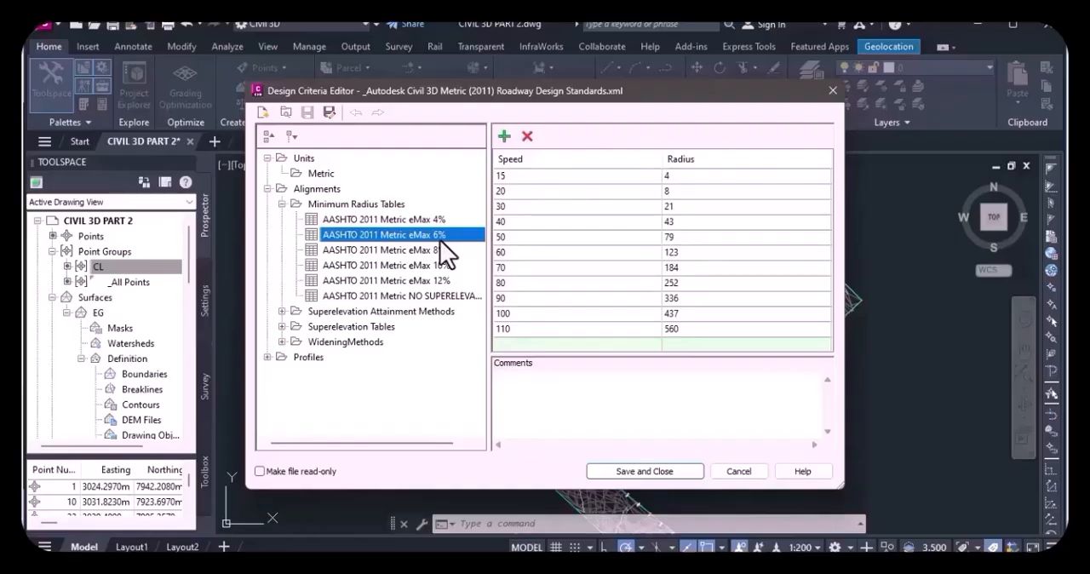
left_click(434, 252)
left_click(418, 235)
left_click(408, 219)
left_click(391, 236)
left_click(396, 223)
left_click(391, 238)
left_click(513, 176)
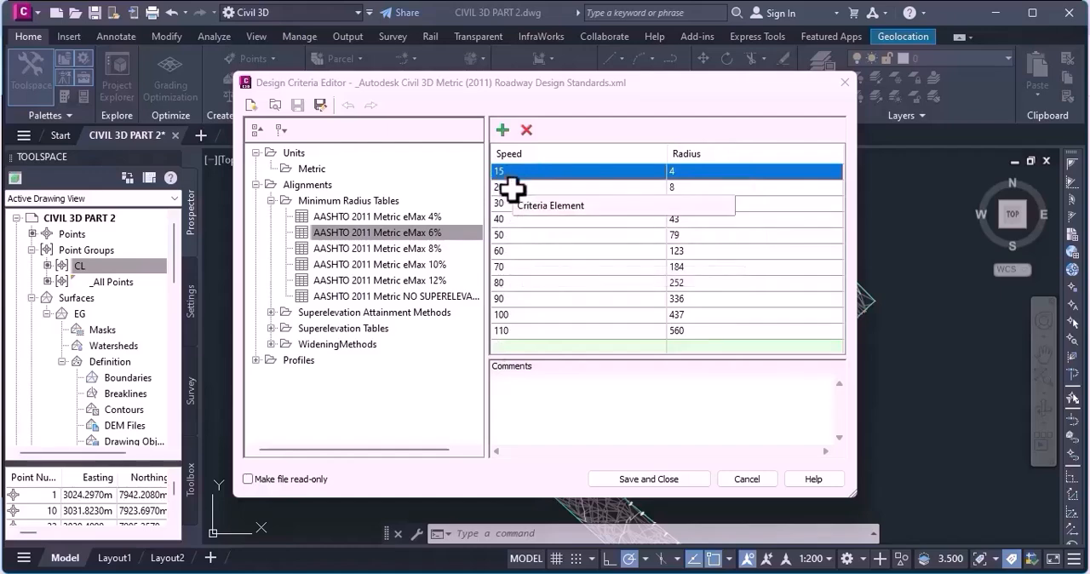
Review how the minimum radii differ between eMax 4%, 6% and 8%, leaving the eMax 6% table displayed.
left_click(407, 217)
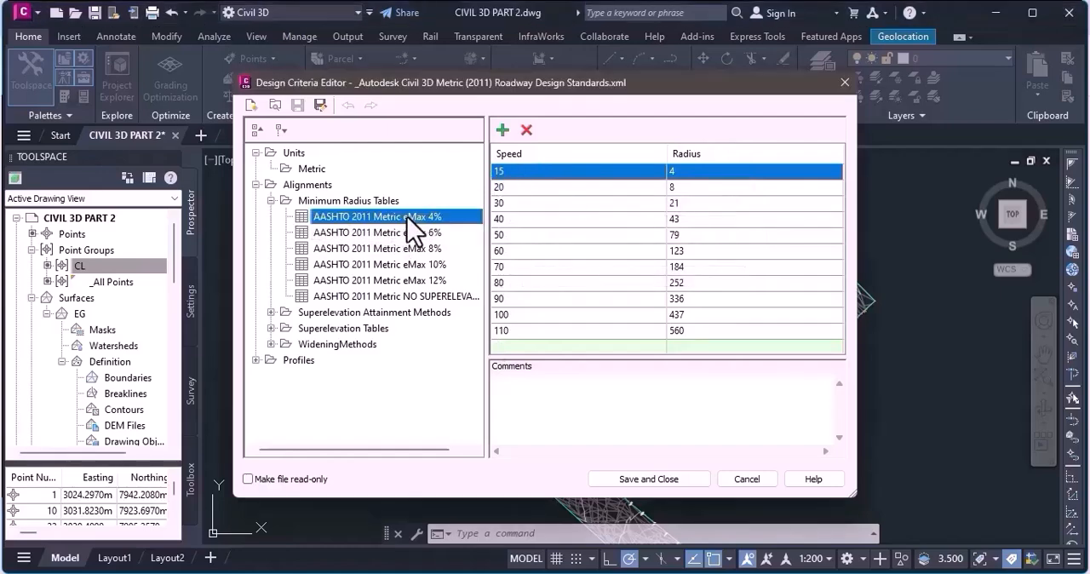
left_click(422, 232)
left_click(412, 219)
left_click(429, 233)
left_click(397, 248)
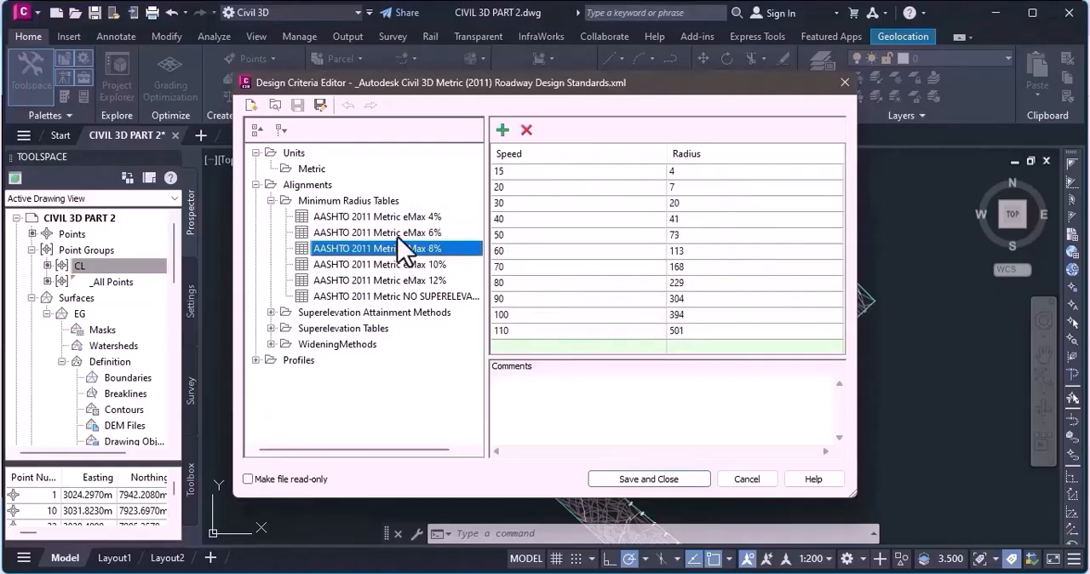
left_click(399, 234)
left_click(406, 219)
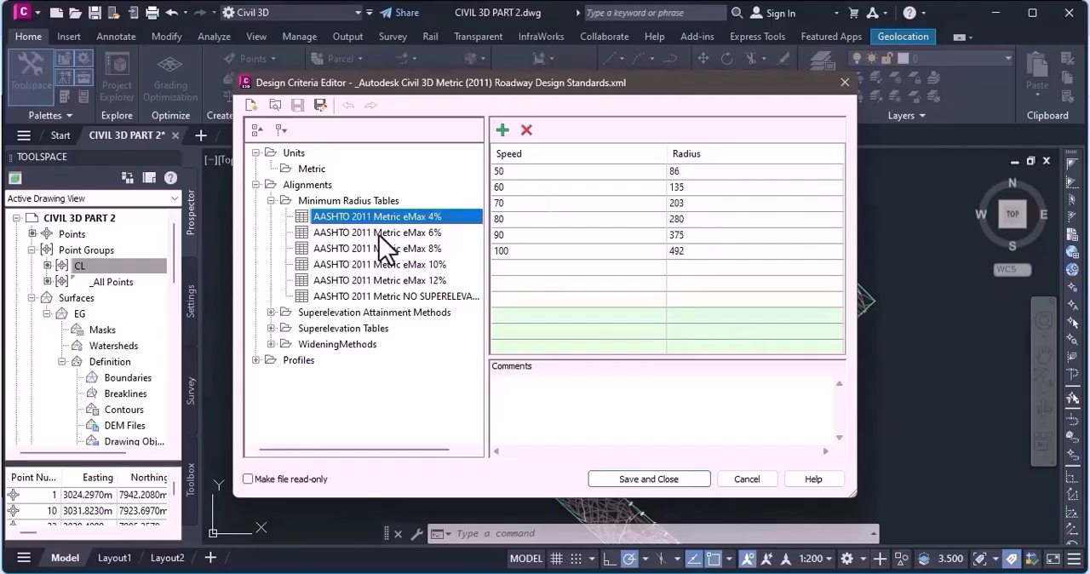
left_click(379, 233)
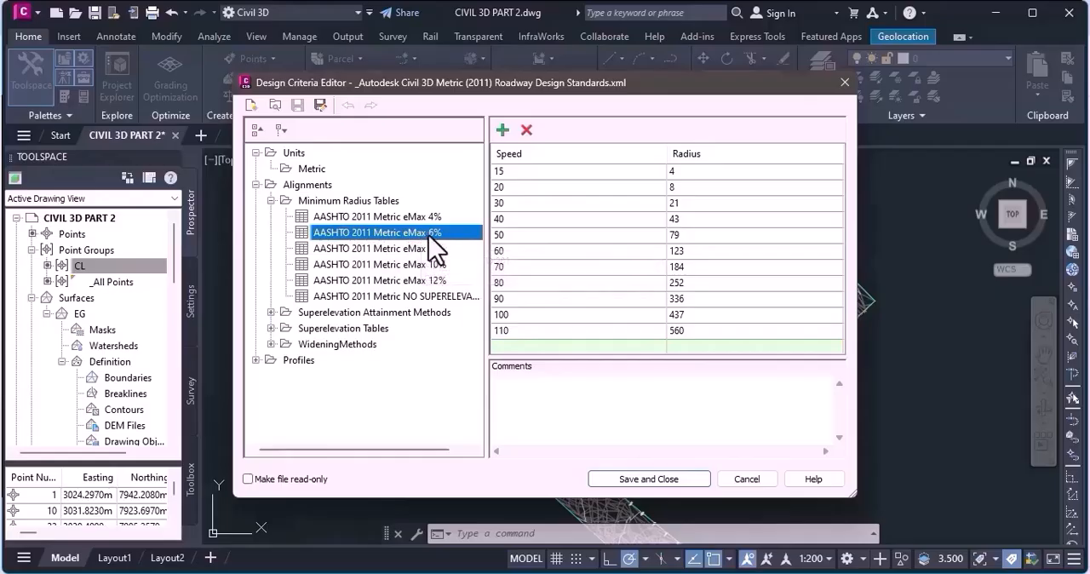
left_click_drag(428, 237, 457, 247)
View the selectable speeds for the 15 speed row of the eMax 6% table without changing it.
left_click(505, 251)
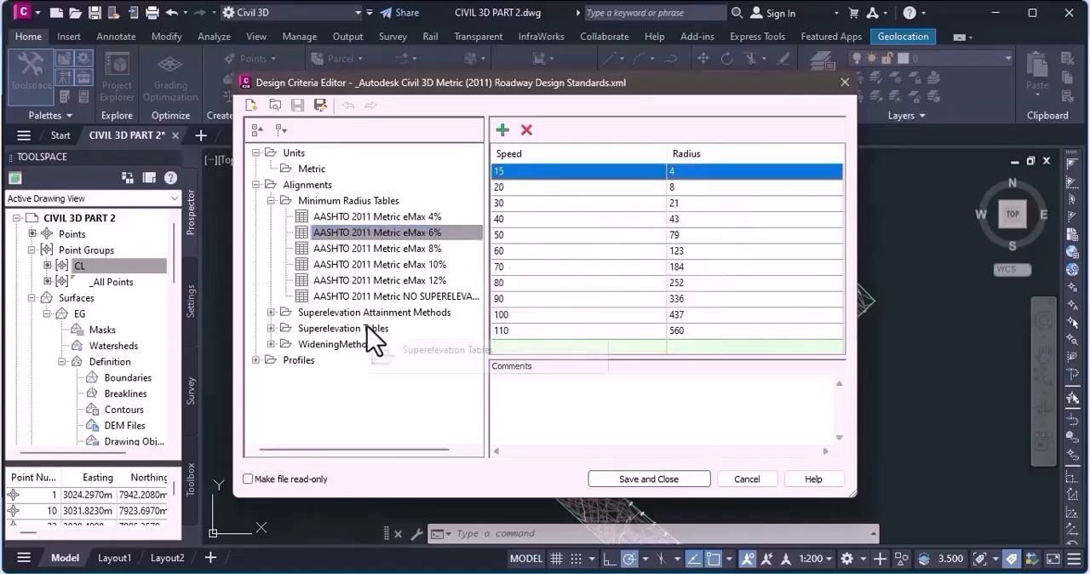
left_click(516, 171)
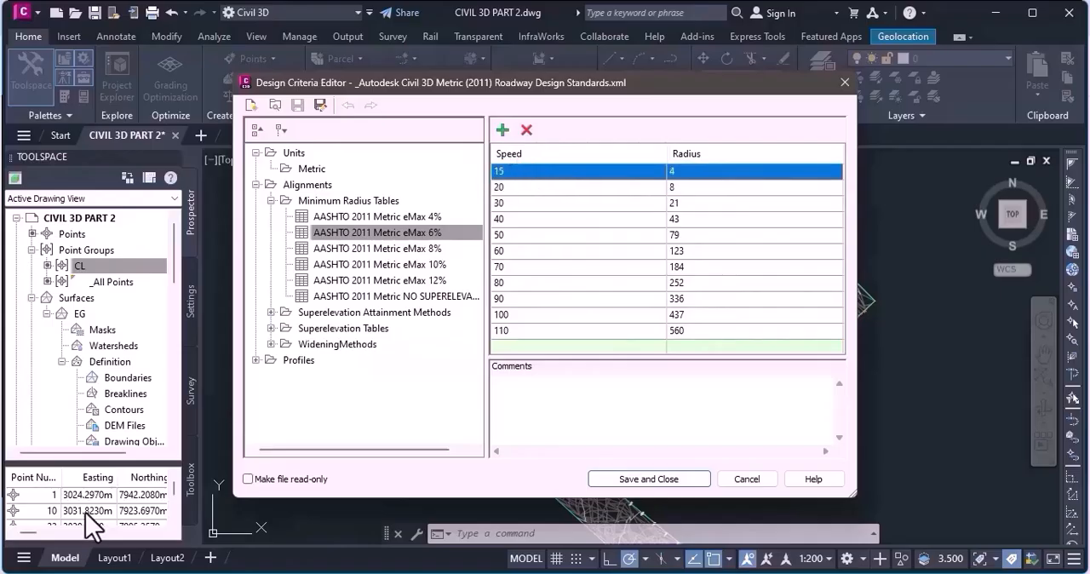
left_click(516, 173)
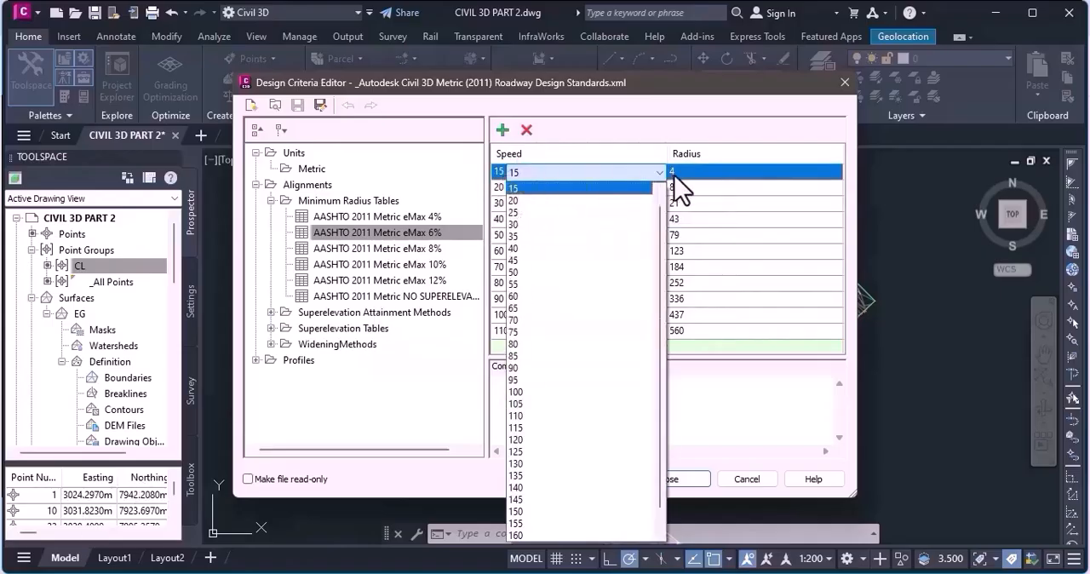
left_click(576, 170)
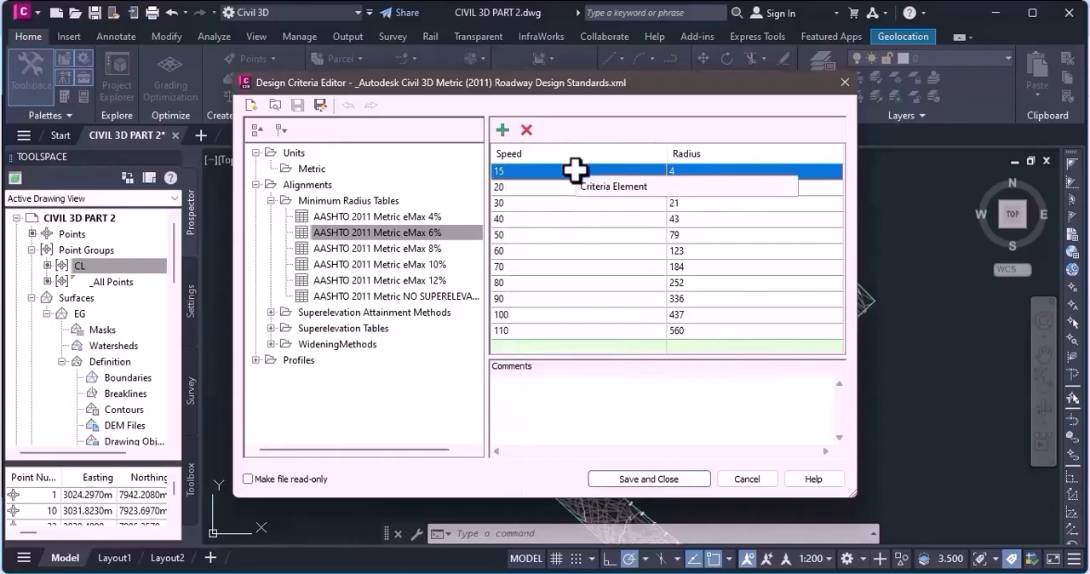
Examine the minimum radii given for the 15, 20 and 30 speed rows of the eMax 6% table.
left_click(519, 201)
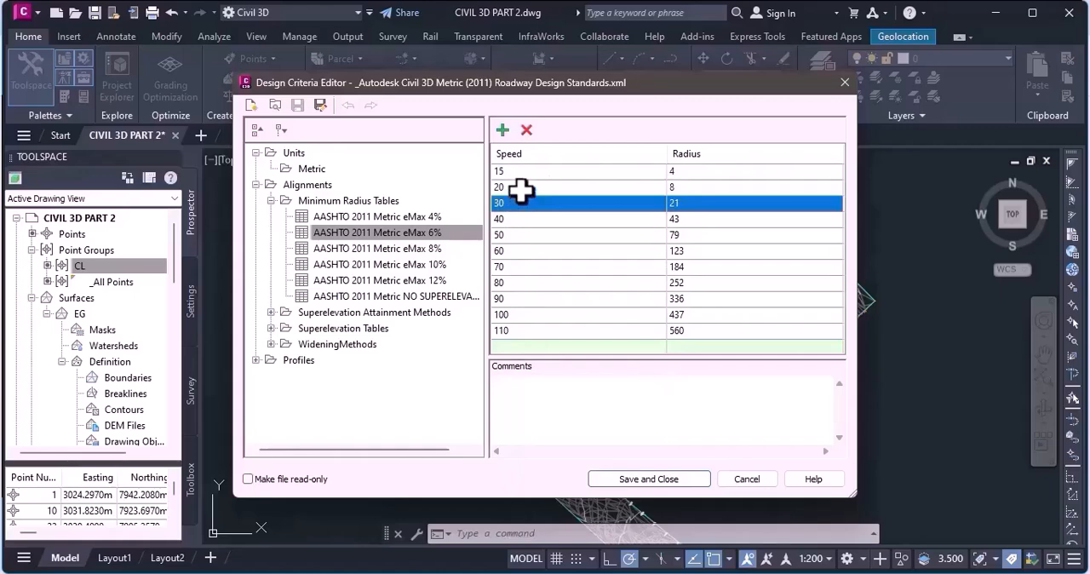
left_click(521, 192)
left_click(518, 175)
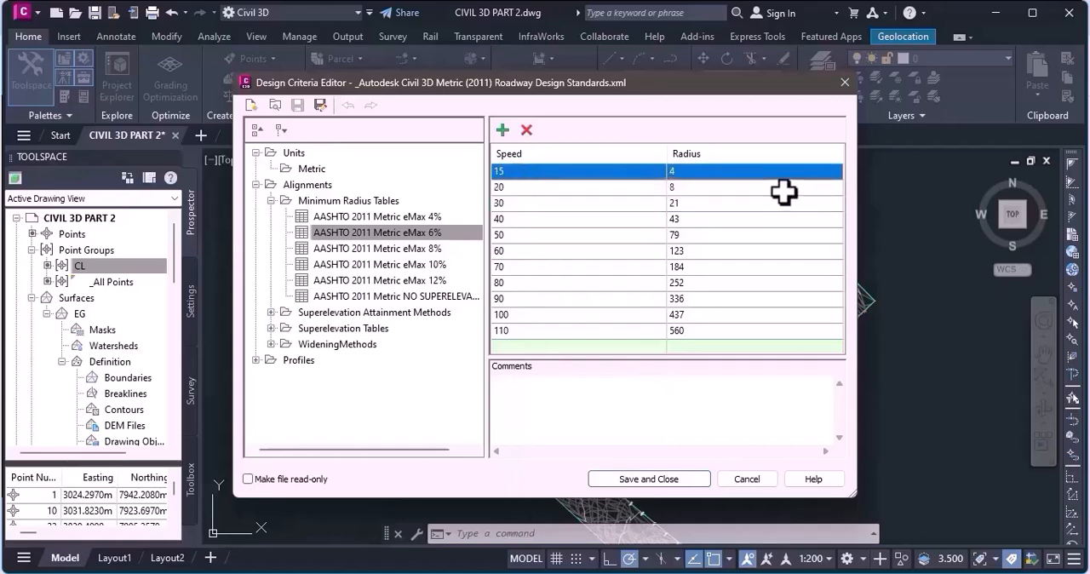
left_click(540, 189)
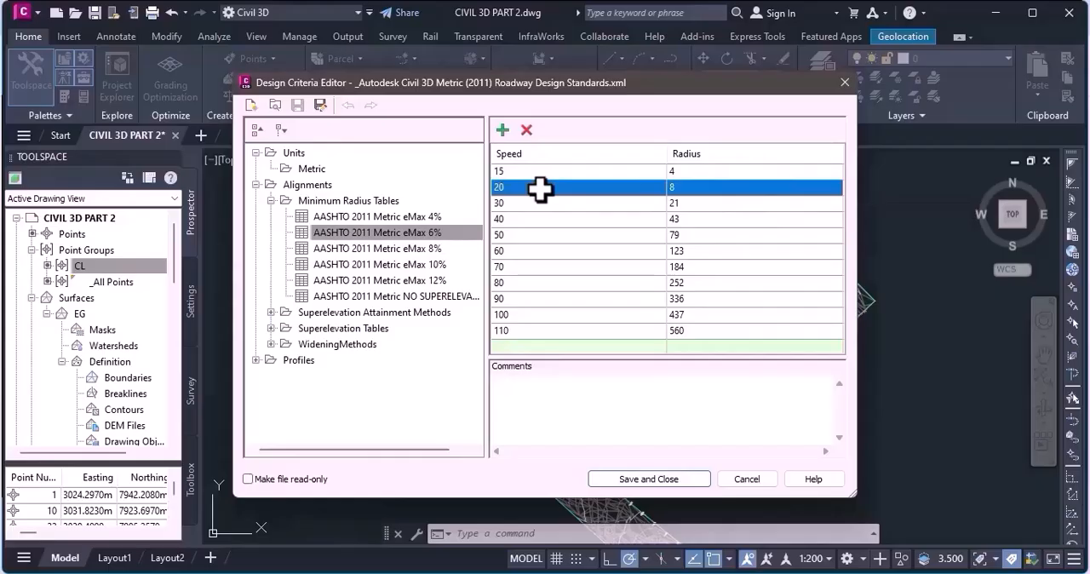
left_click(540, 176)
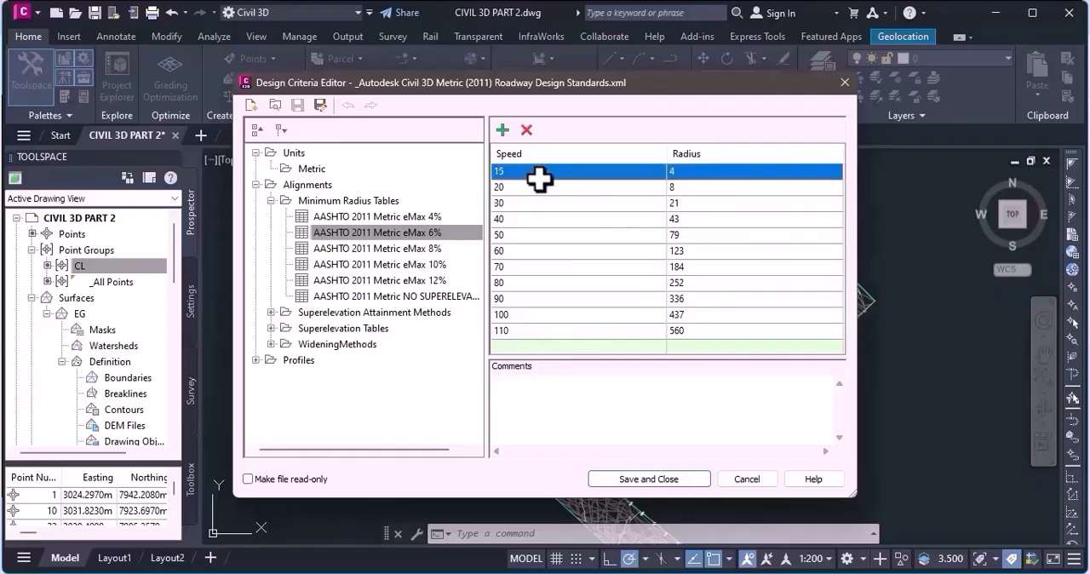
left_click(550, 179)
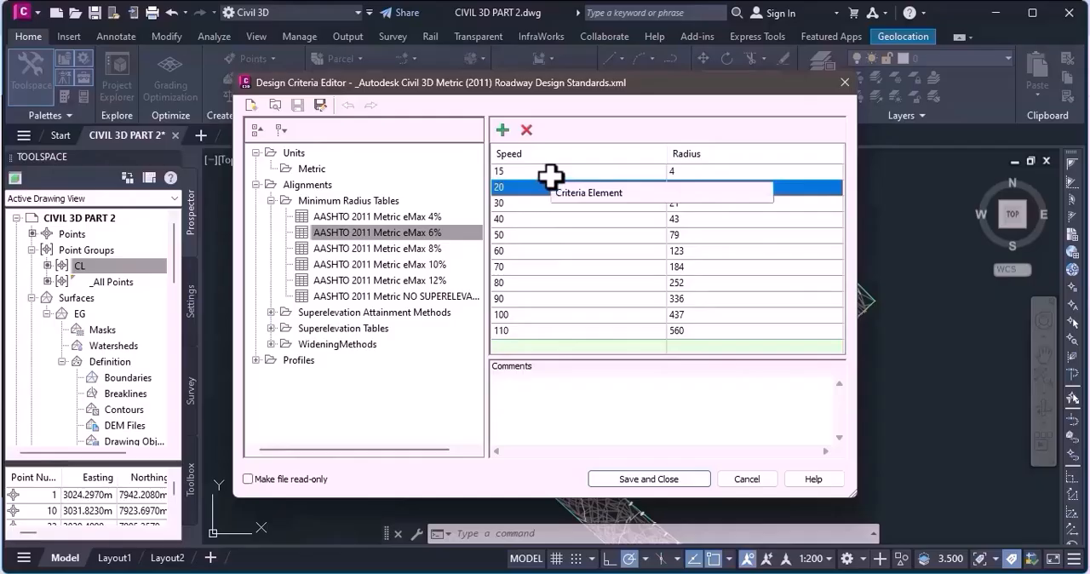
left_click(550, 174)
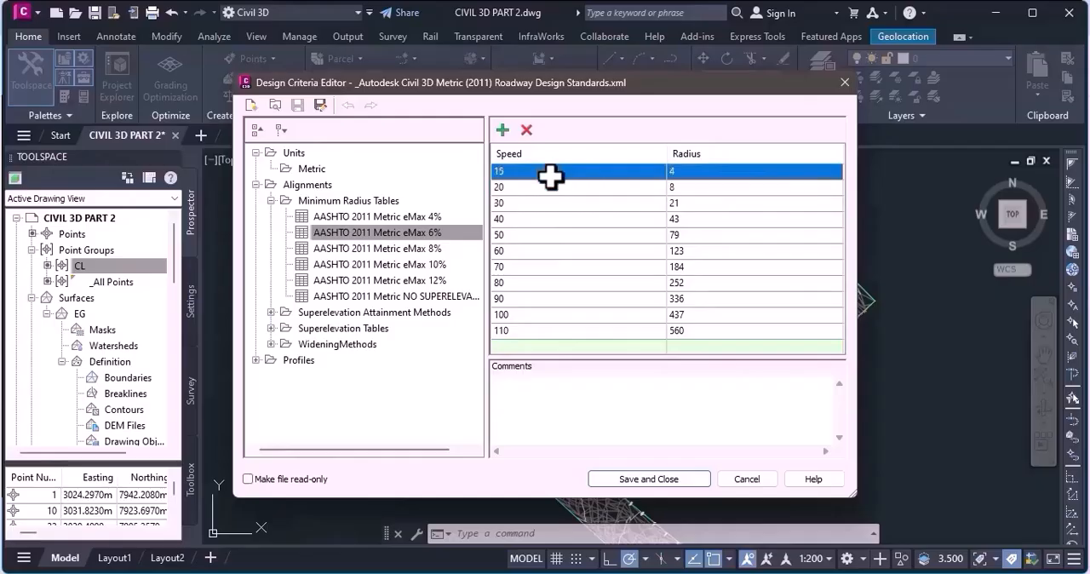
left_click(510, 189)
left_click(510, 174)
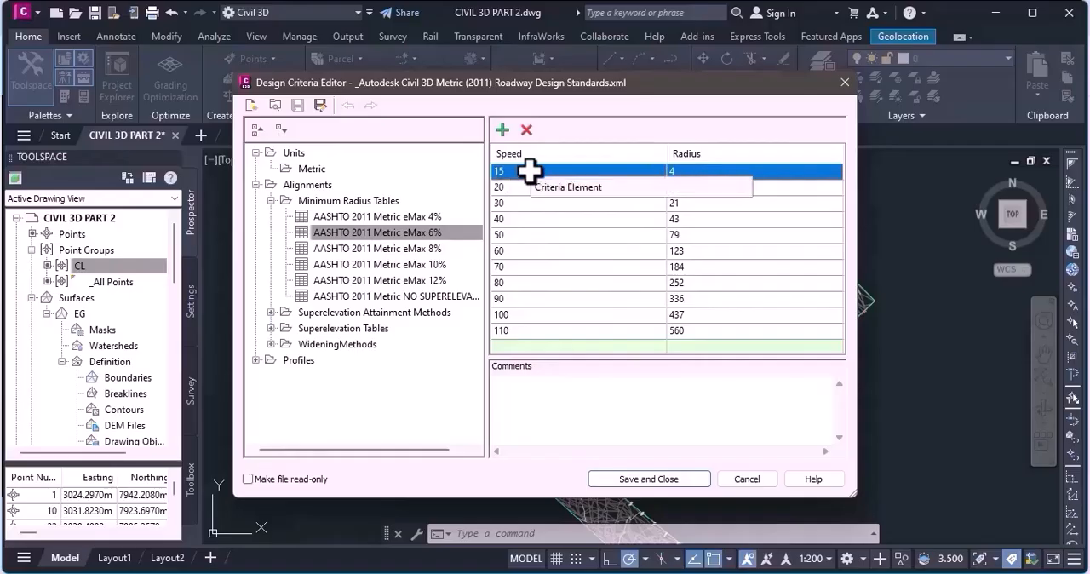
Compare the minimum radii of the 15 and 20 speed rows in the eMax 6% table.
left_click(518, 182)
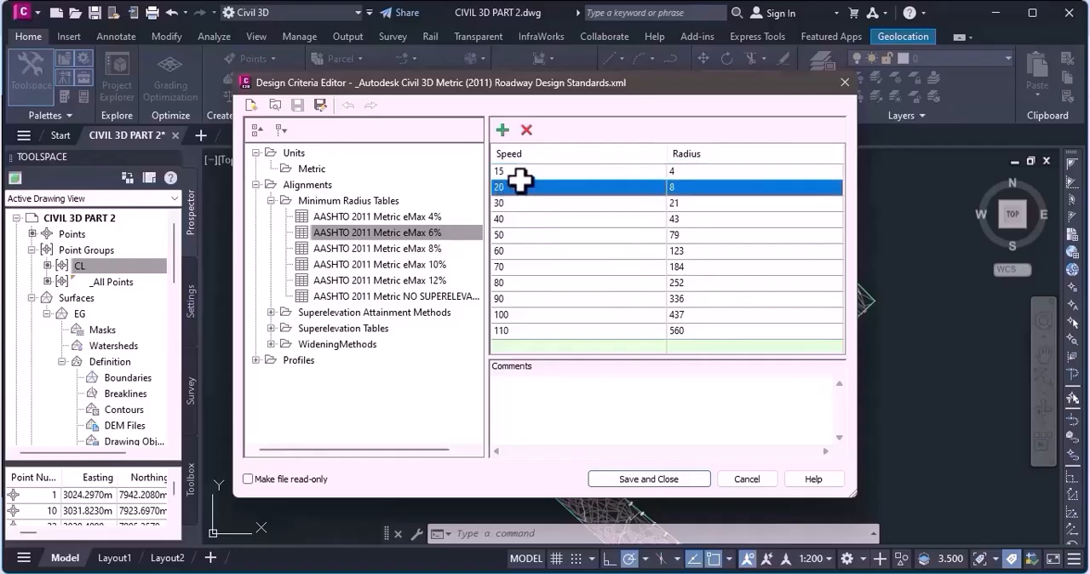
left_click(517, 169)
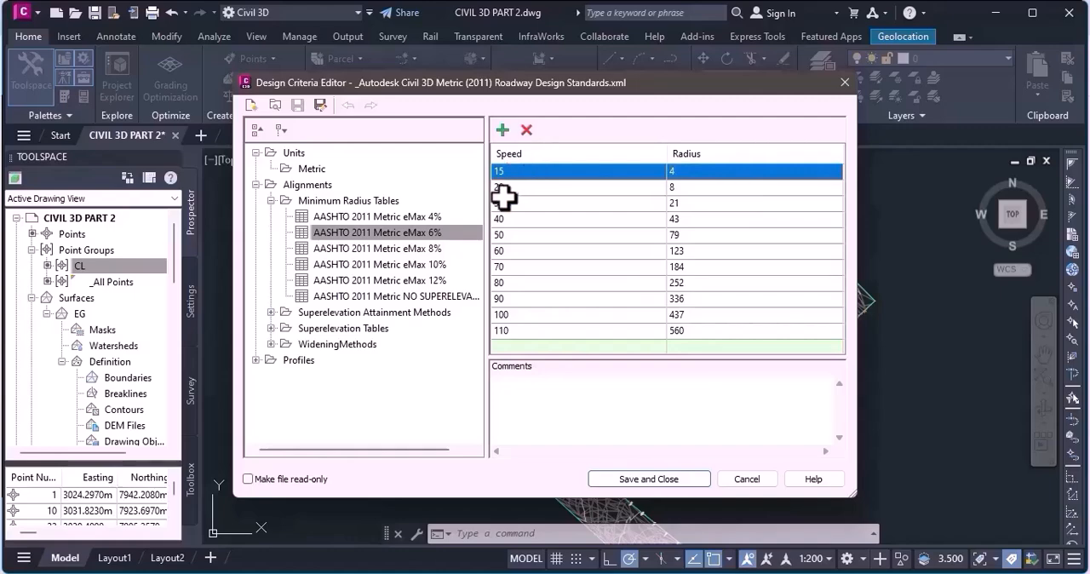
left_click(512, 190)
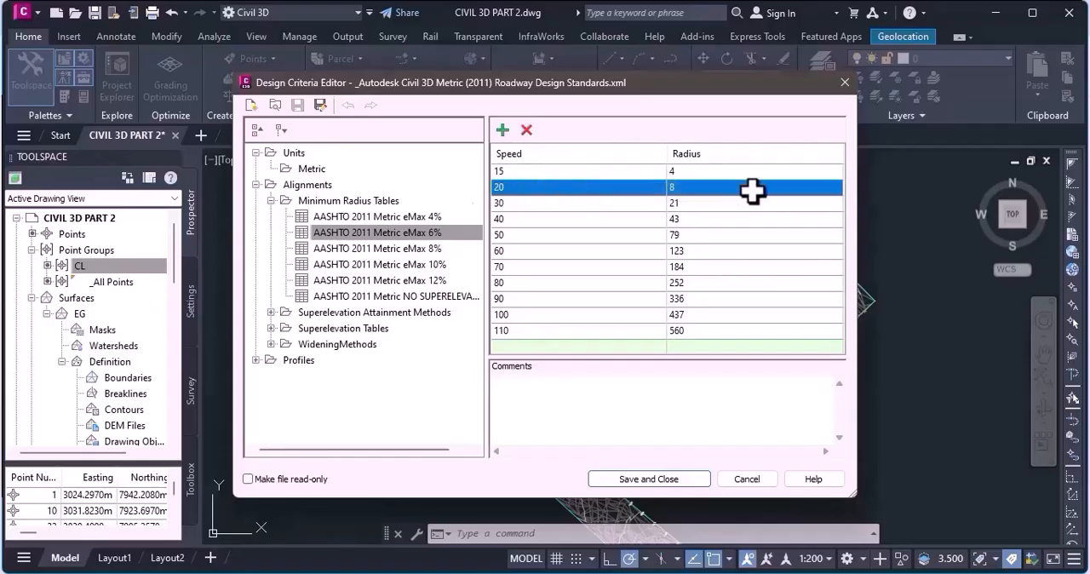
left_click(527, 168)
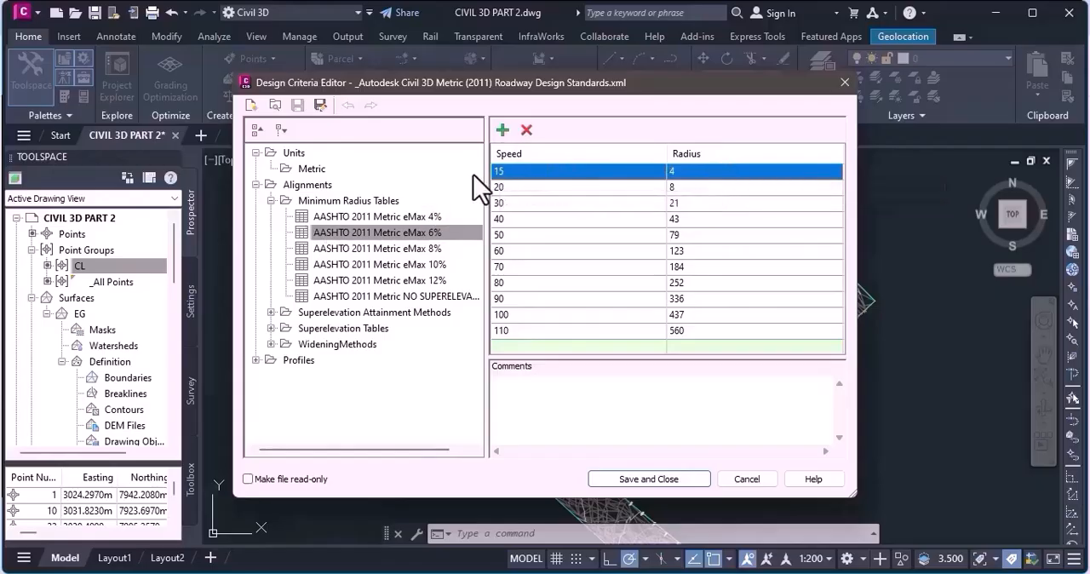
left_click(547, 188)
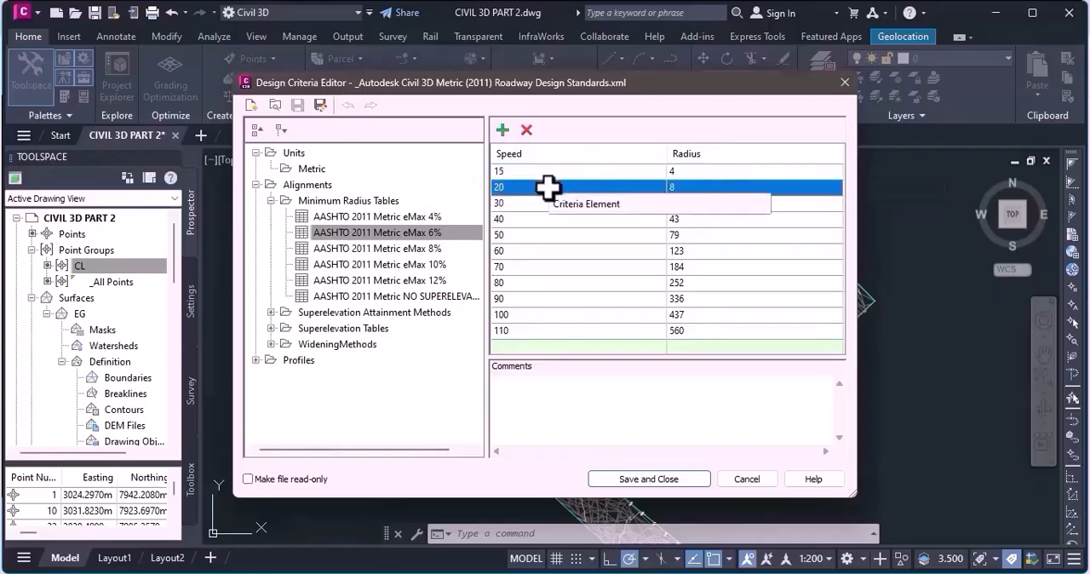
left_click(528, 175)
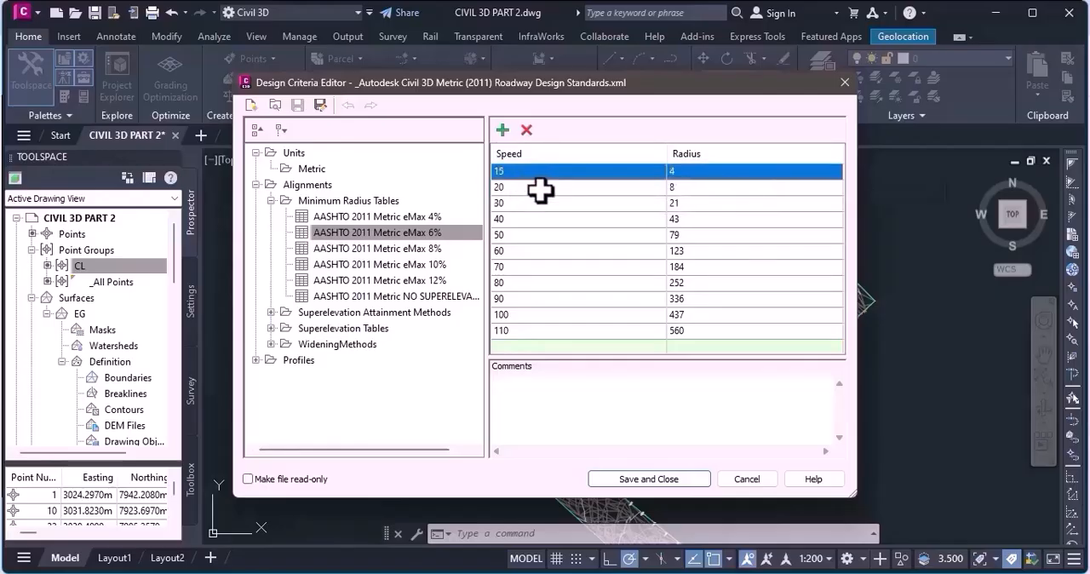
left_click(538, 186)
left_click(510, 172)
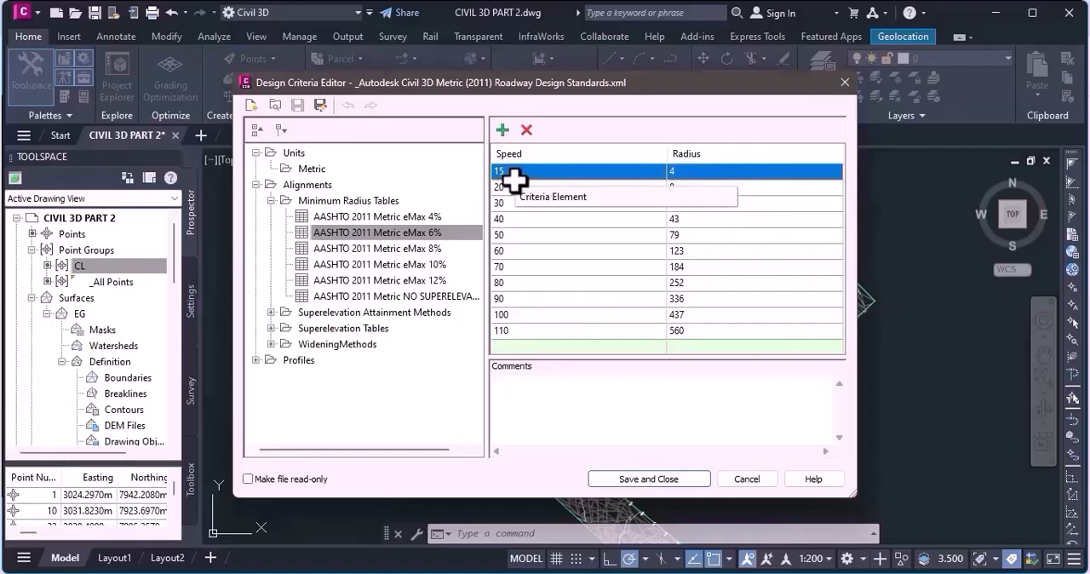
Check the minimum radii given for the 20, 30, 60 and 80 speed rows of the eMax 6% table.
left_click(521, 189)
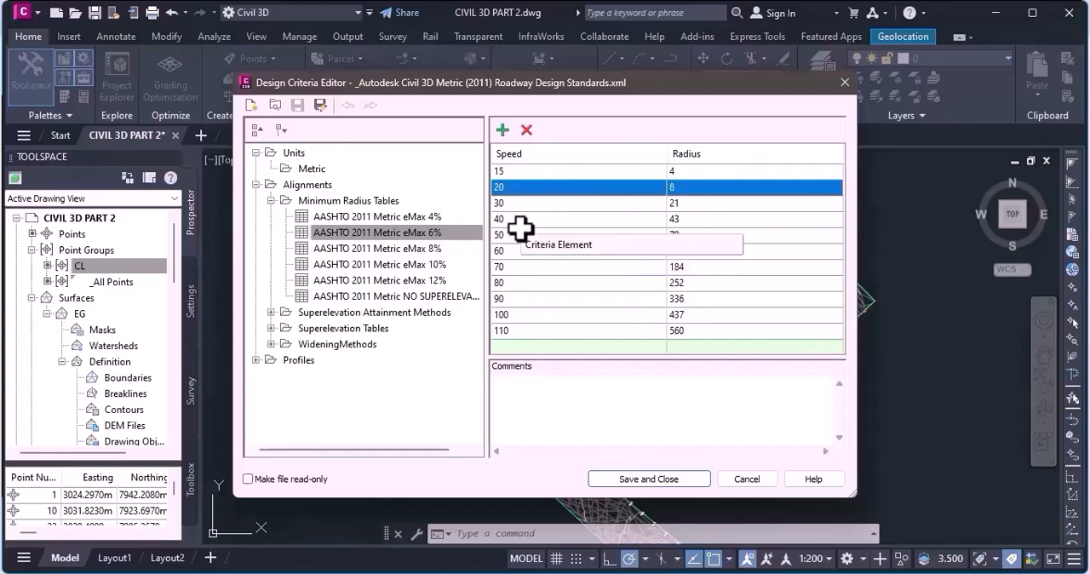
left_click(511, 204)
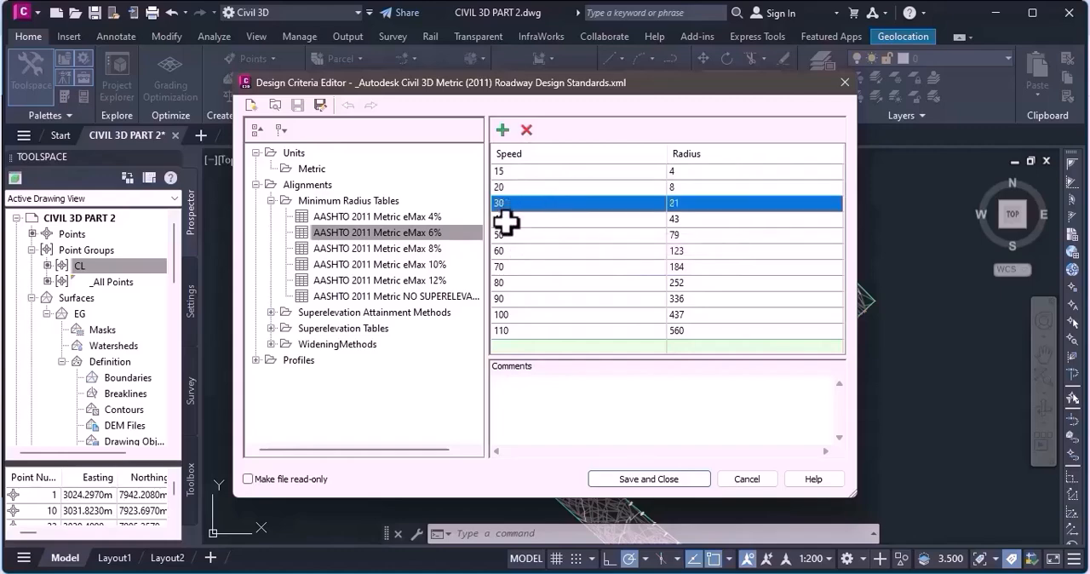
left_click(517, 250)
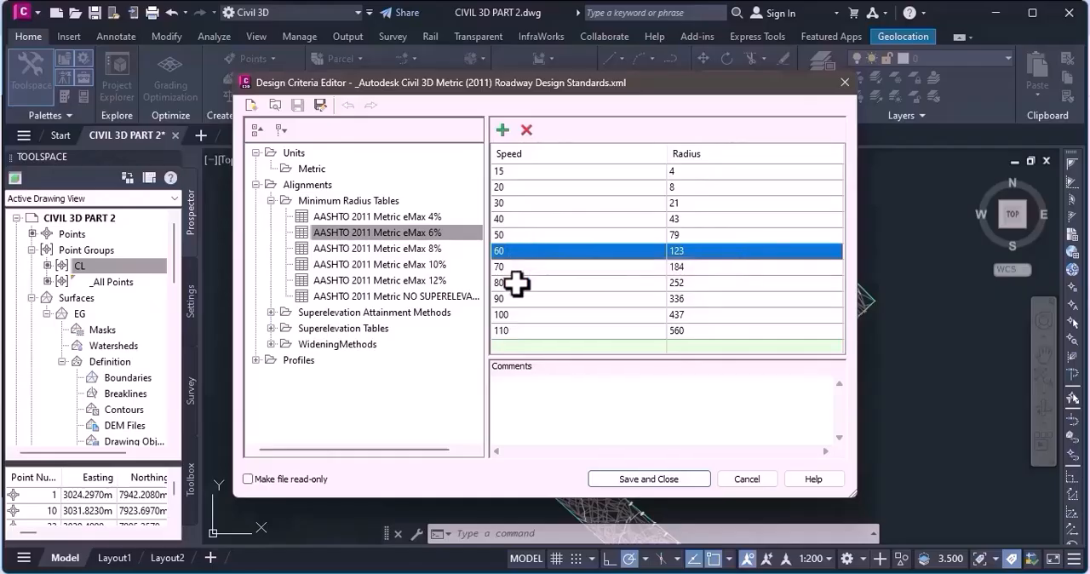
left_click(515, 283)
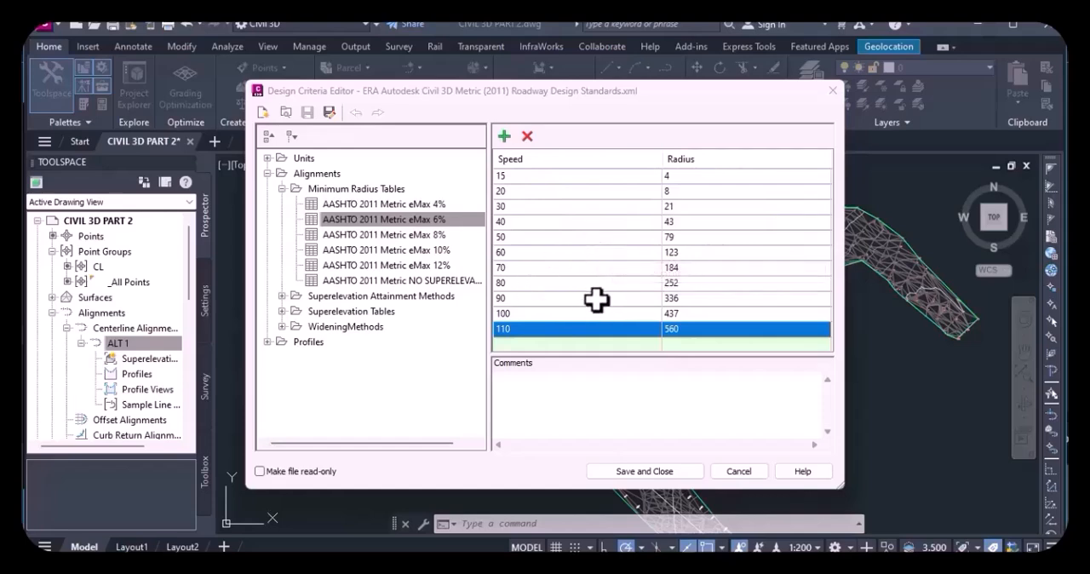
Compare the 100 and 110 speed rows in the eMax 6% table of the ERA design standards file.
left_click(521, 314)
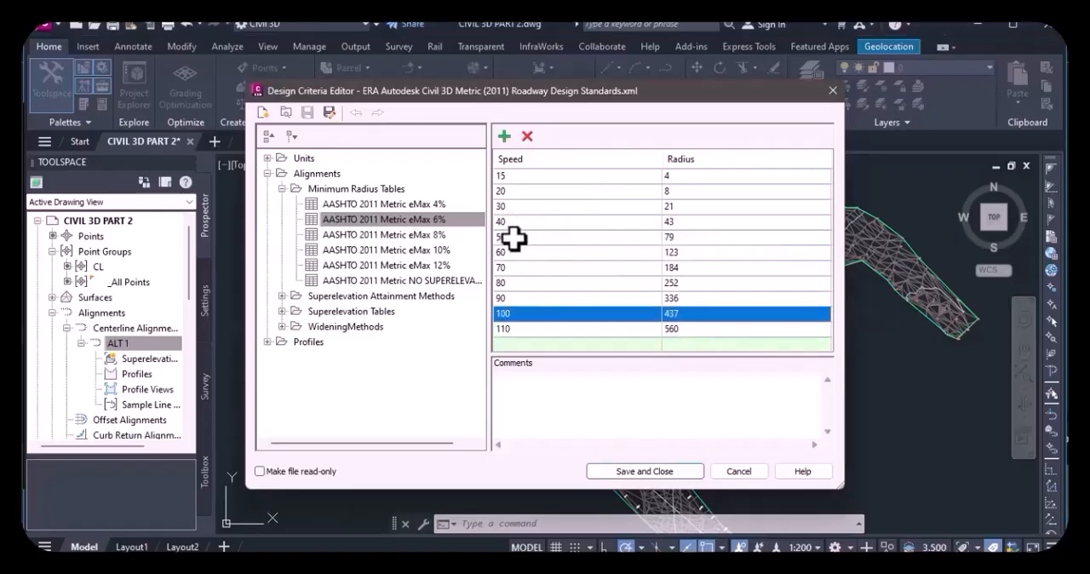
left_click(511, 331)
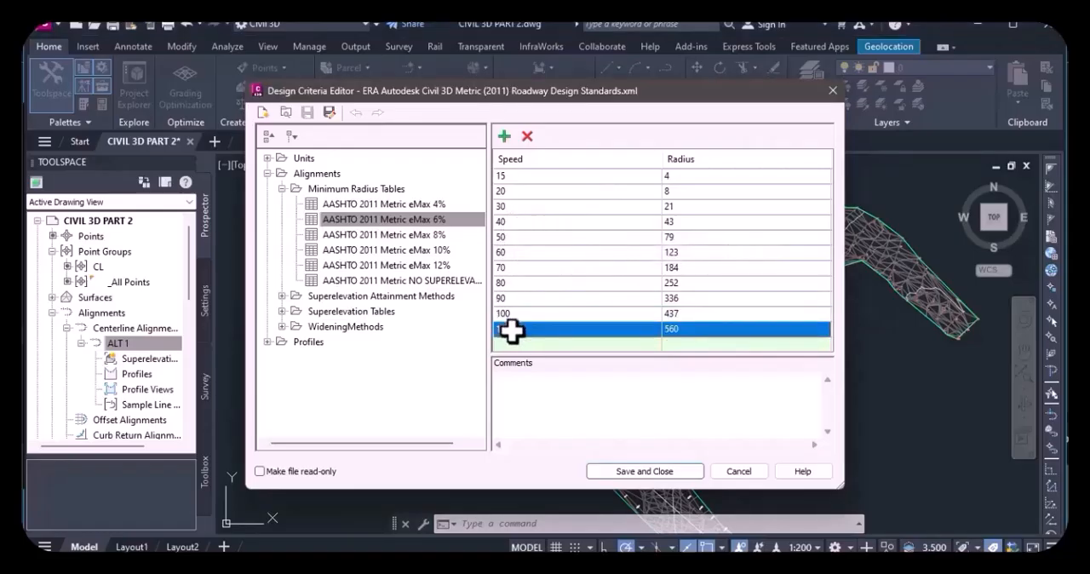
left_click(507, 314)
left_click(511, 331)
left_click(506, 316)
left_click(518, 331)
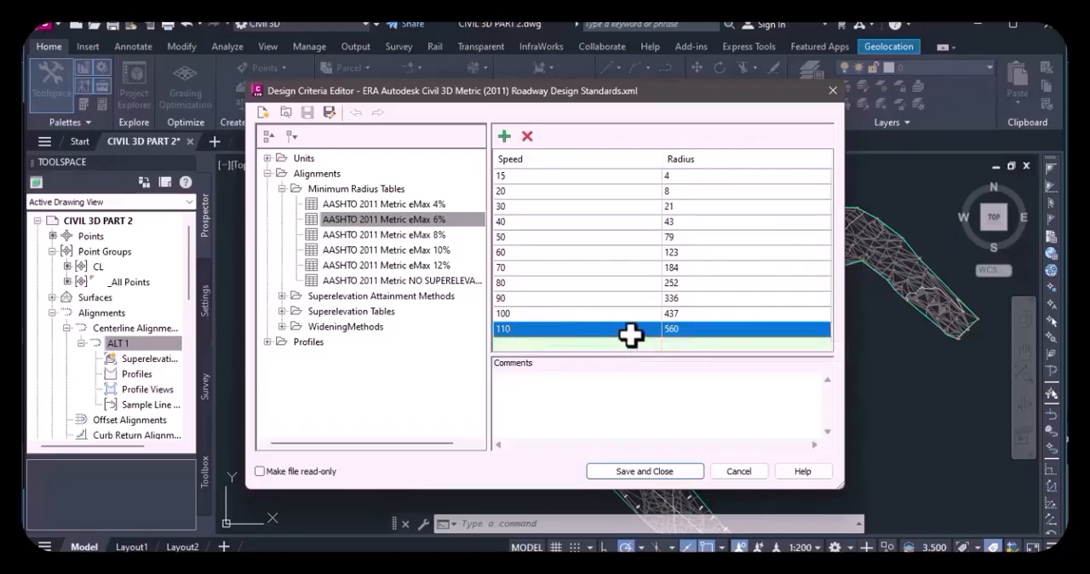
Go through the minimum radii of the eMax 6% table row by row from speed 60 to 110.
left_click(516, 252)
left_click(521, 267)
left_click(527, 283)
left_click(530, 300)
left_click(538, 314)
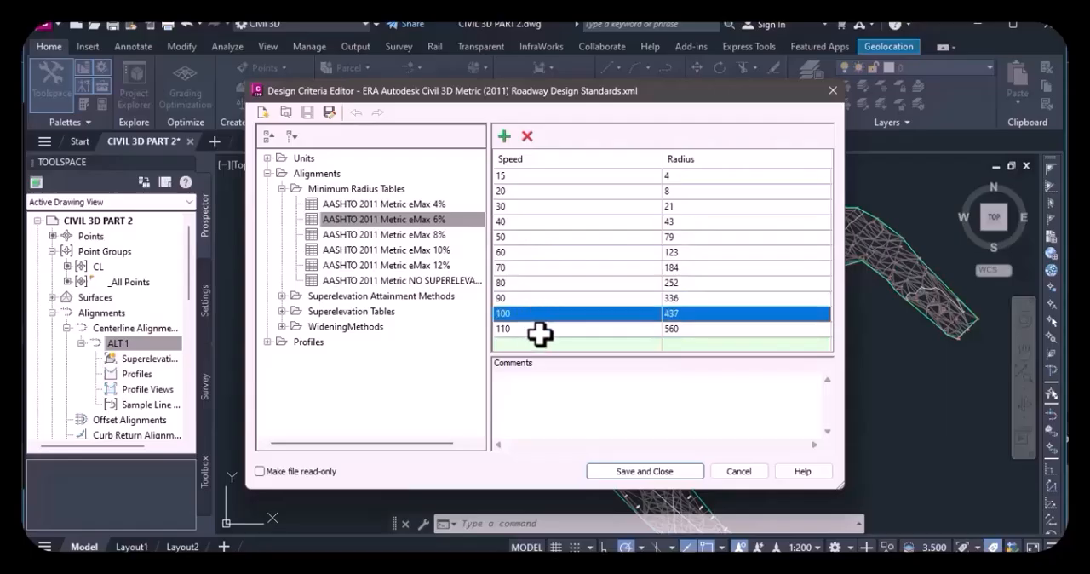
left_click(538, 331)
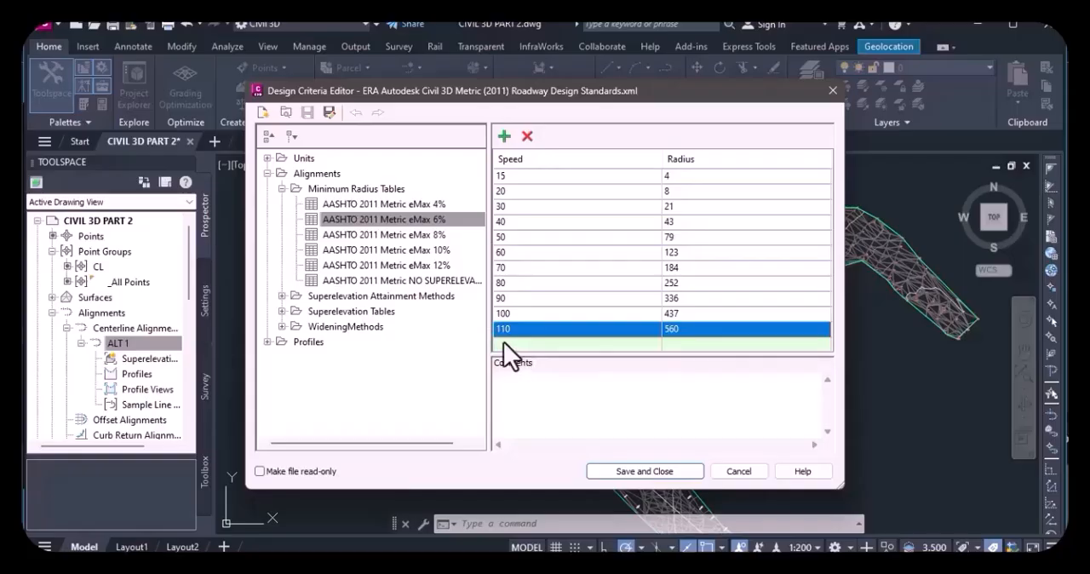
Insert a blank row above the 110 speed row of the eMax 6% table and change that row's speed to 120.
left_click(505, 136)
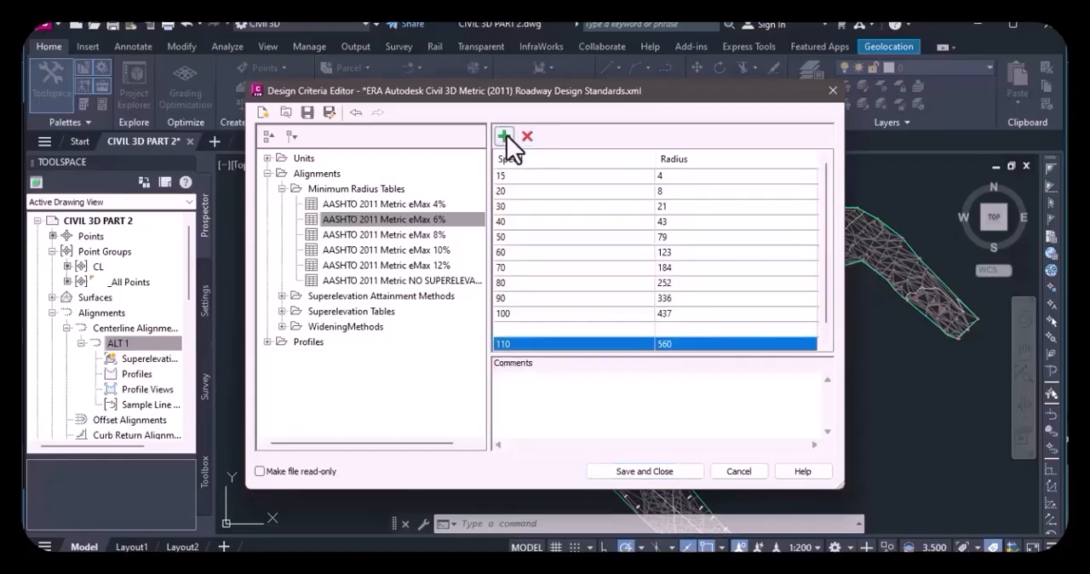
left_click(522, 348)
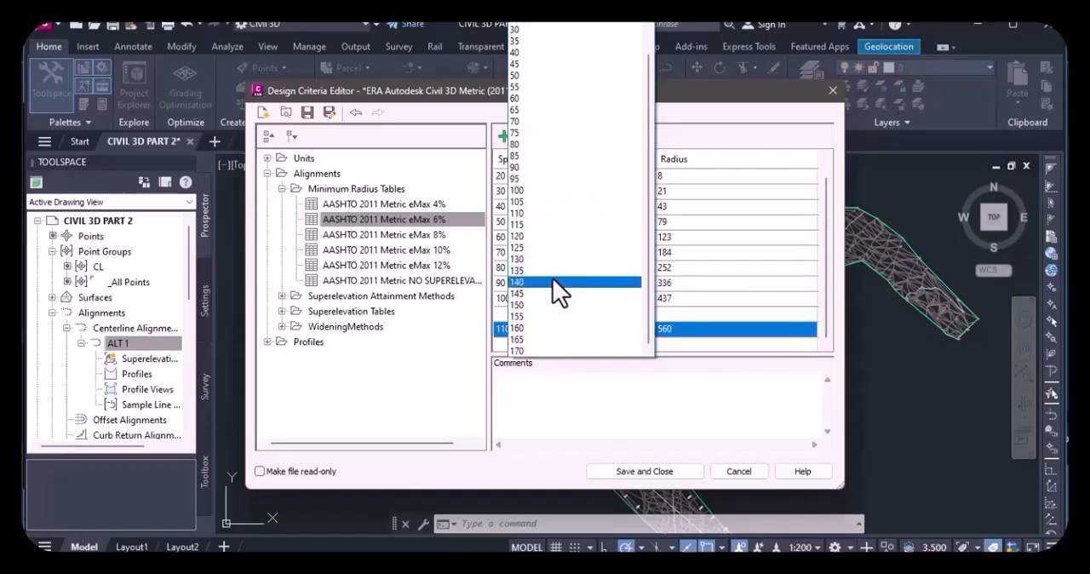
left_click(540, 236)
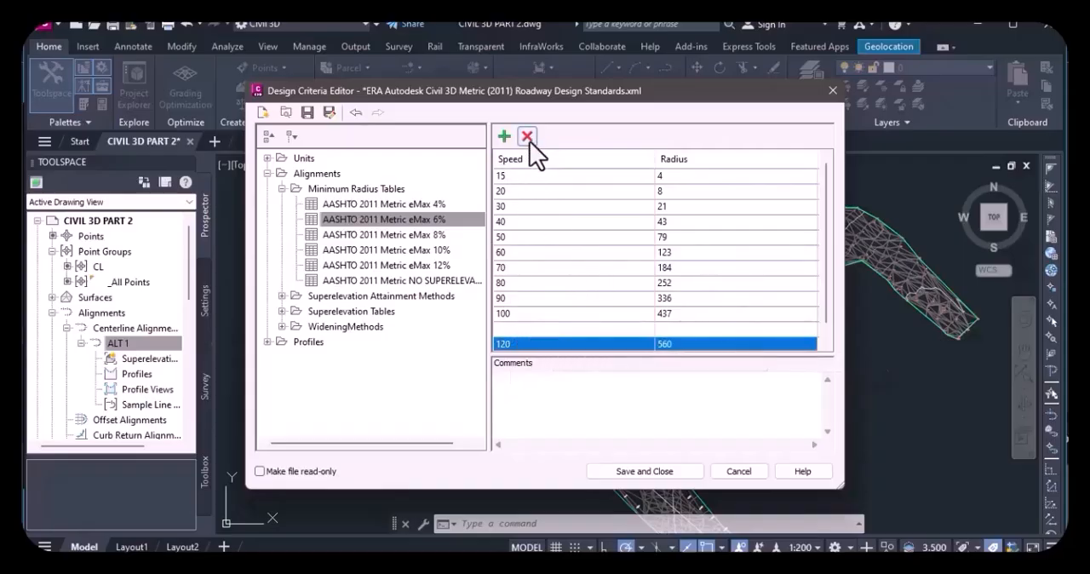
Delete the 120 speed row from the eMax 6% table and check the 80 and 90 speed rows.
left_click(527, 137)
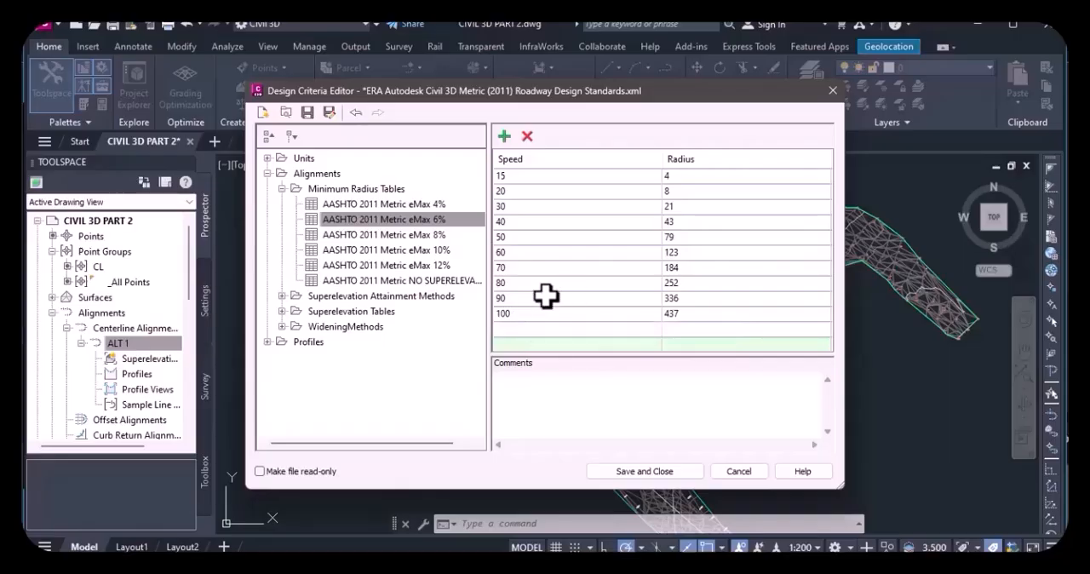
left_click(507, 283)
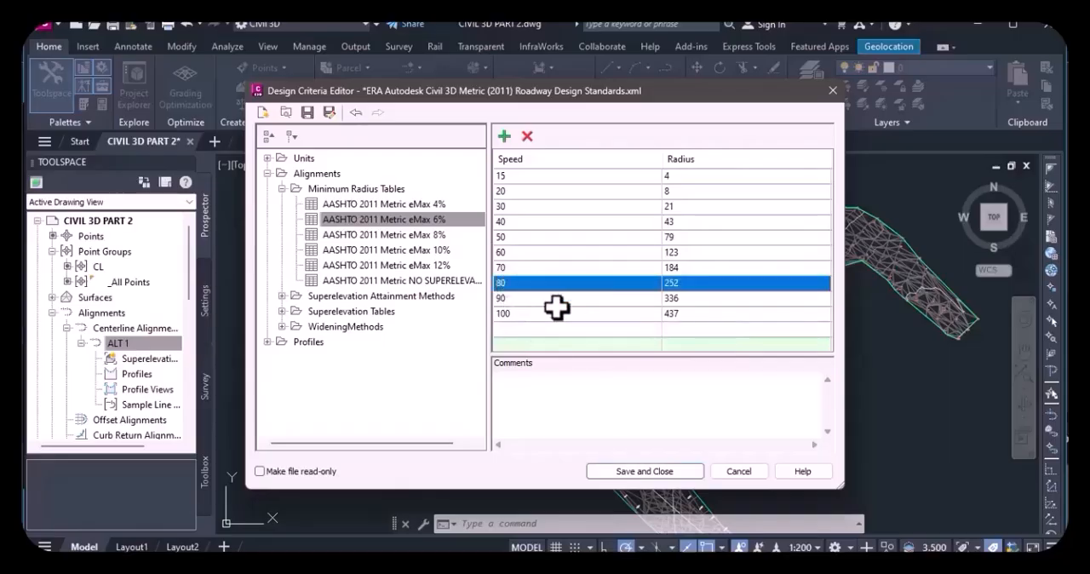
left_click(515, 300)
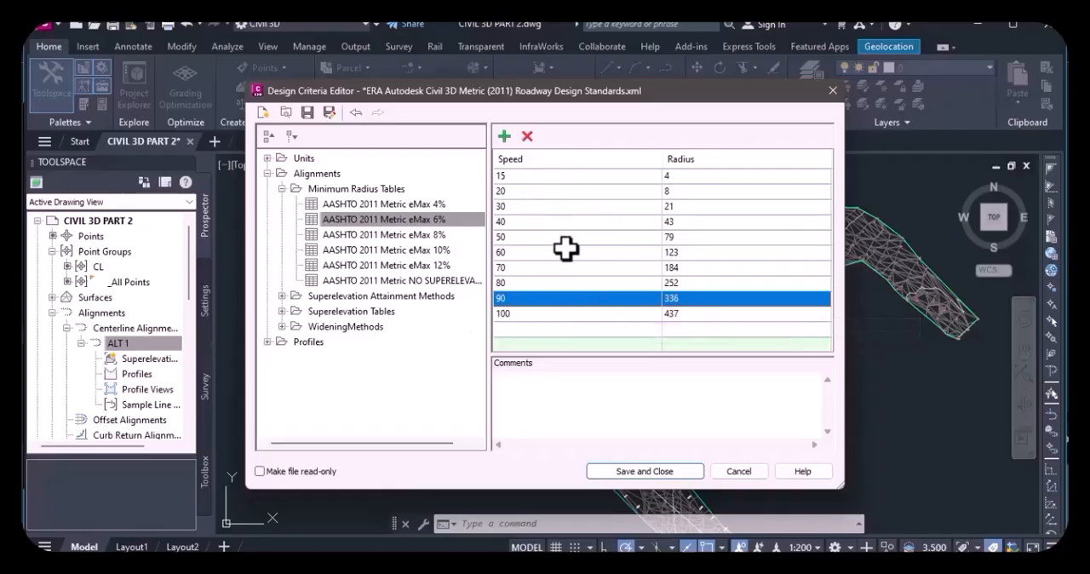
Expand the superelevation attainment methods down to their transition styles, plus the Superelevation Tables and Profiles groups.
left_click(283, 297)
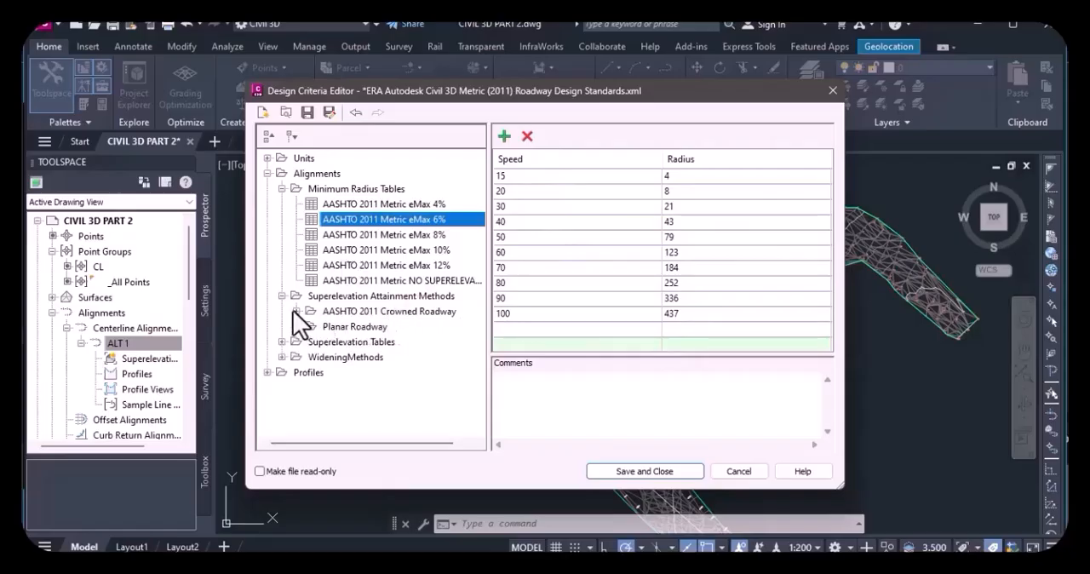
left_click(295, 311)
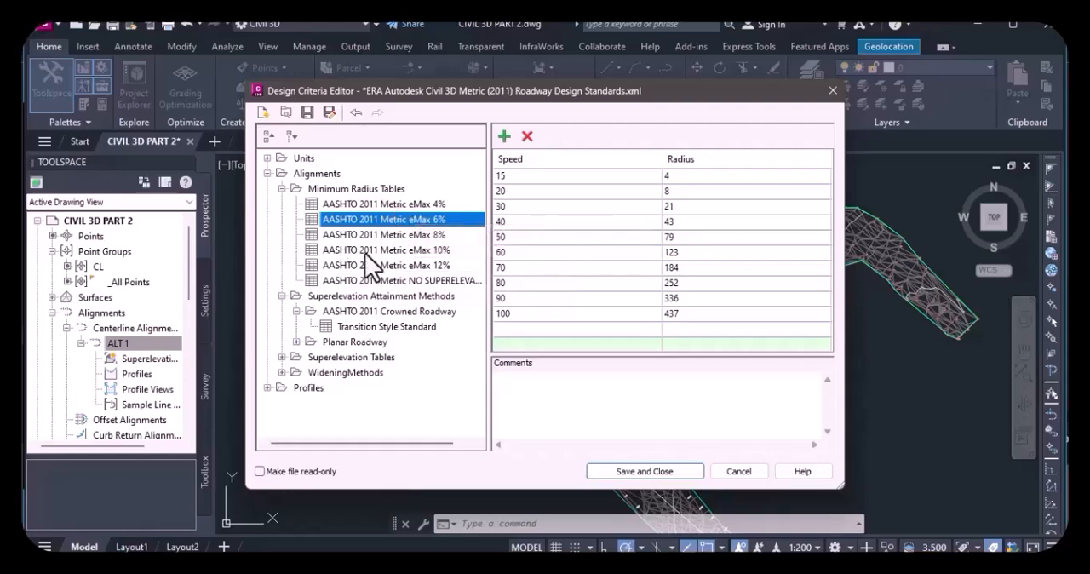
left_click(296, 341)
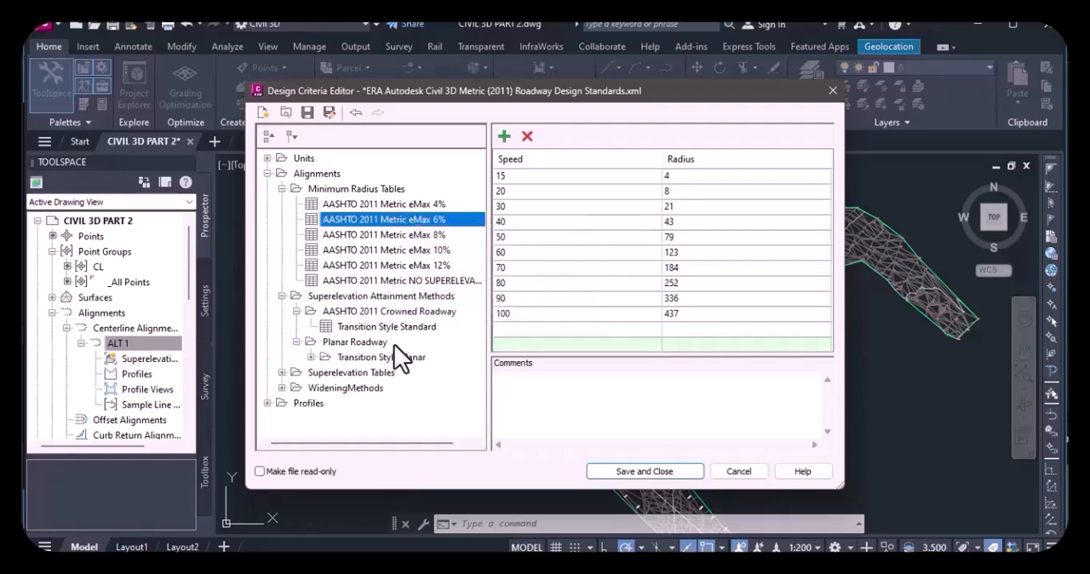
left_click(311, 357)
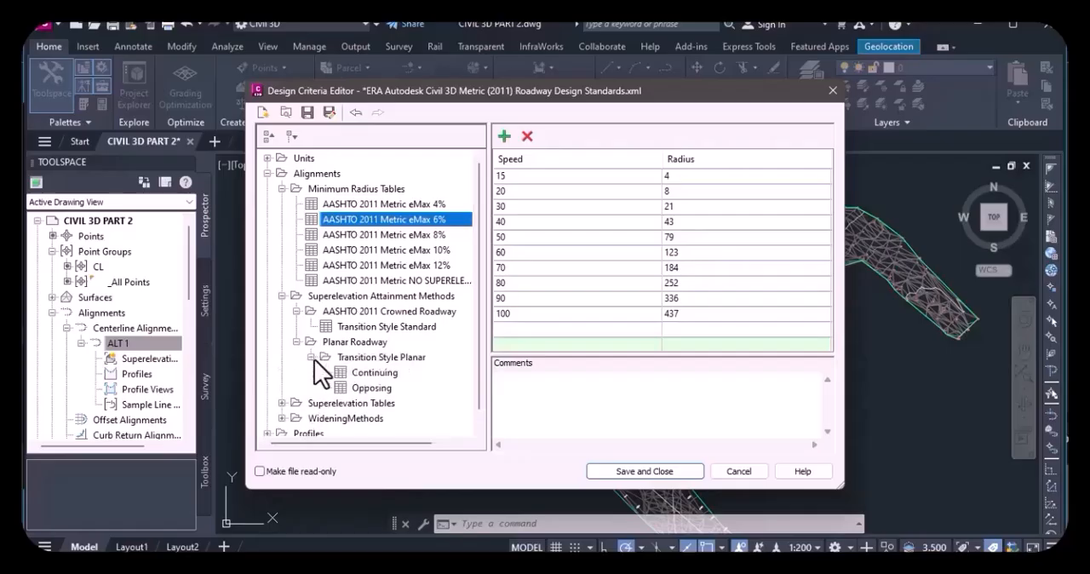
left_click(283, 388)
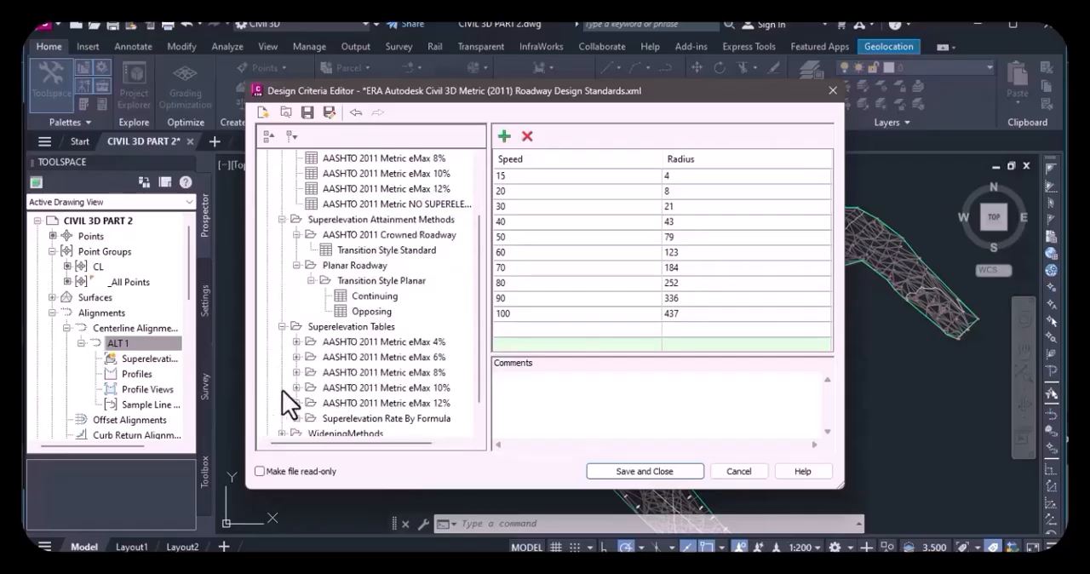
scroll(345, 338, "up", 3)
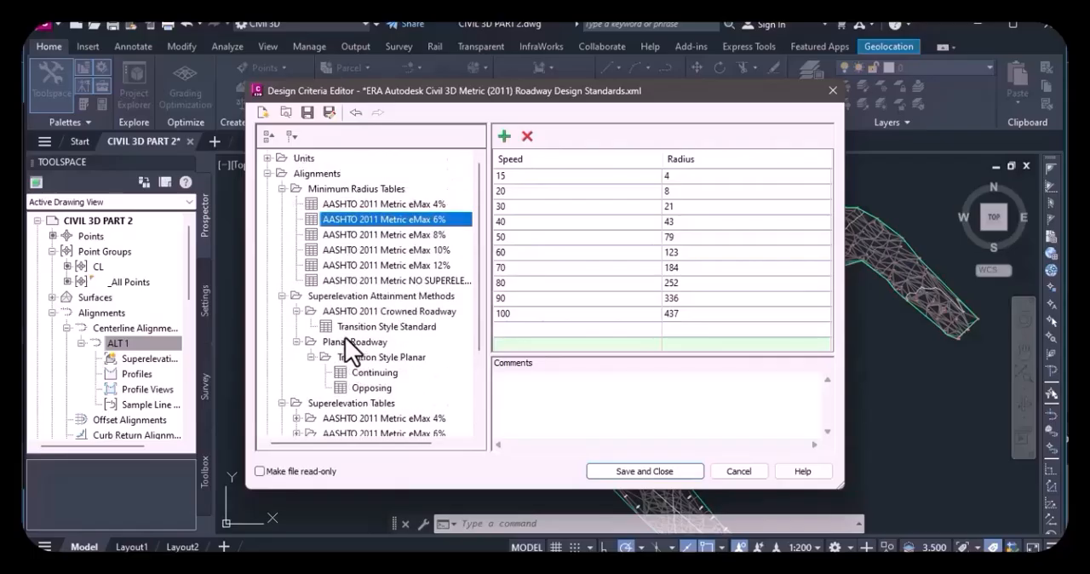
scroll(345, 338, "down", 3)
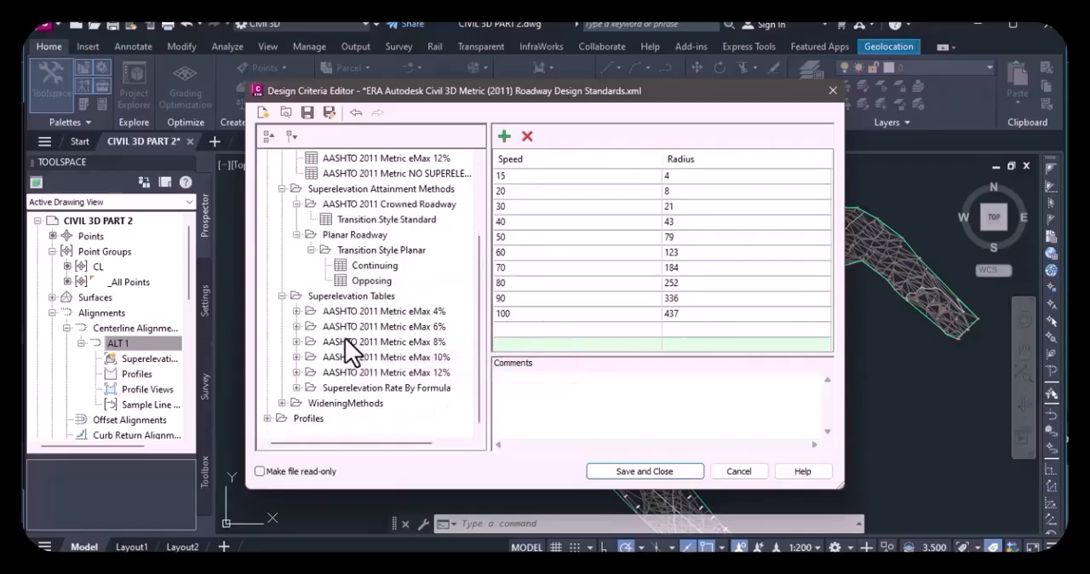
left_click(267, 418)
Look over the expanded criteria tree, from the minimum radius tables through the superelevation groups to the profiles.
scroll(348, 379, "up", 3)
left_click_drag(359, 298, 455, 293)
scroll(361, 302, "down", 3)
scroll(360, 303, "up", 3)
left_click_drag(379, 343, 418, 317)
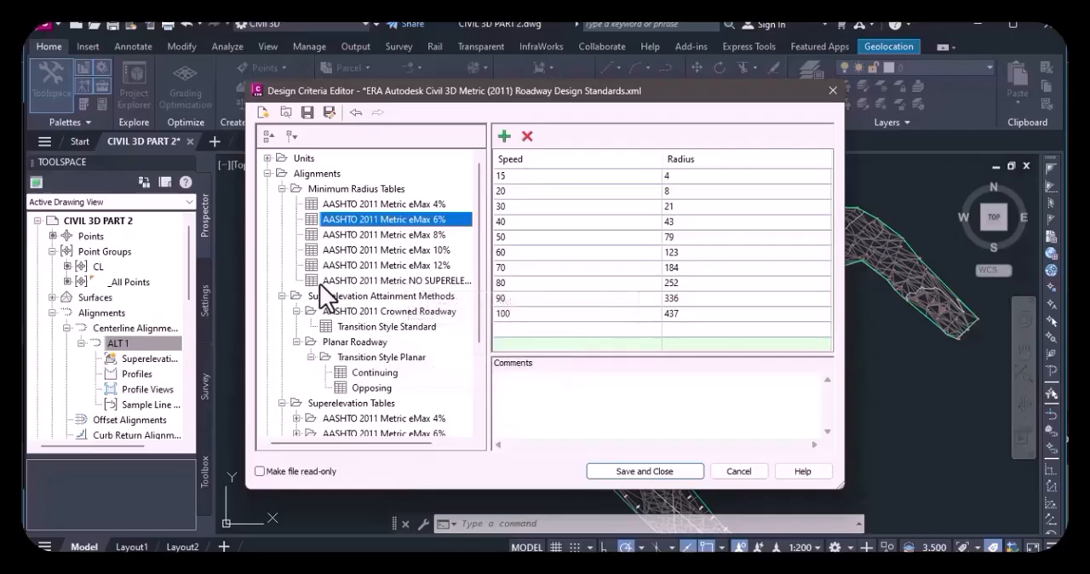
scroll(419, 321, "down", 3)
left_click_drag(419, 321, 419, 321)
scroll(419, 321, "up", 3)
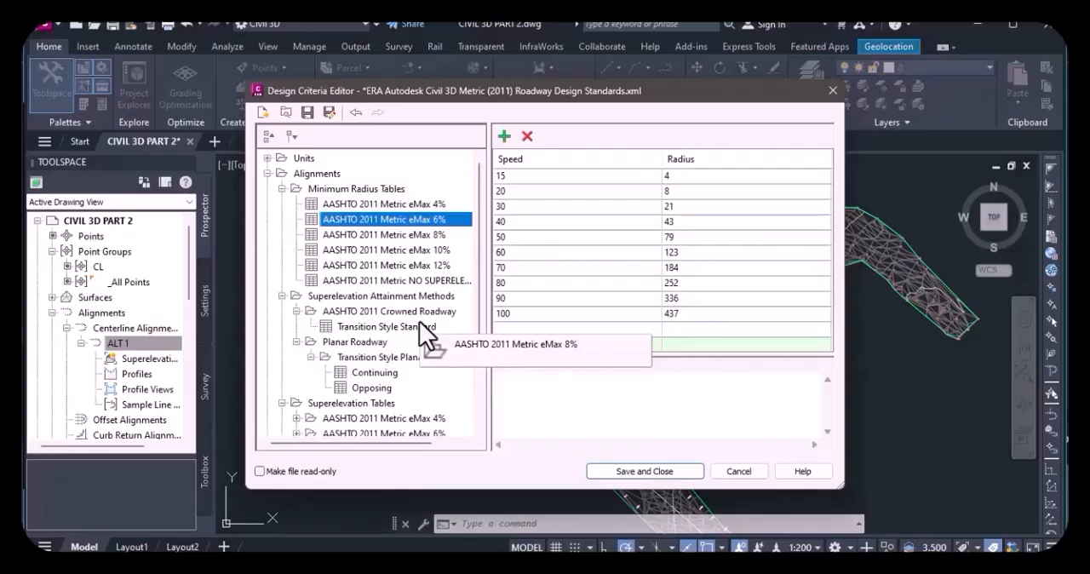
left_click_drag(419, 321, 318, 255)
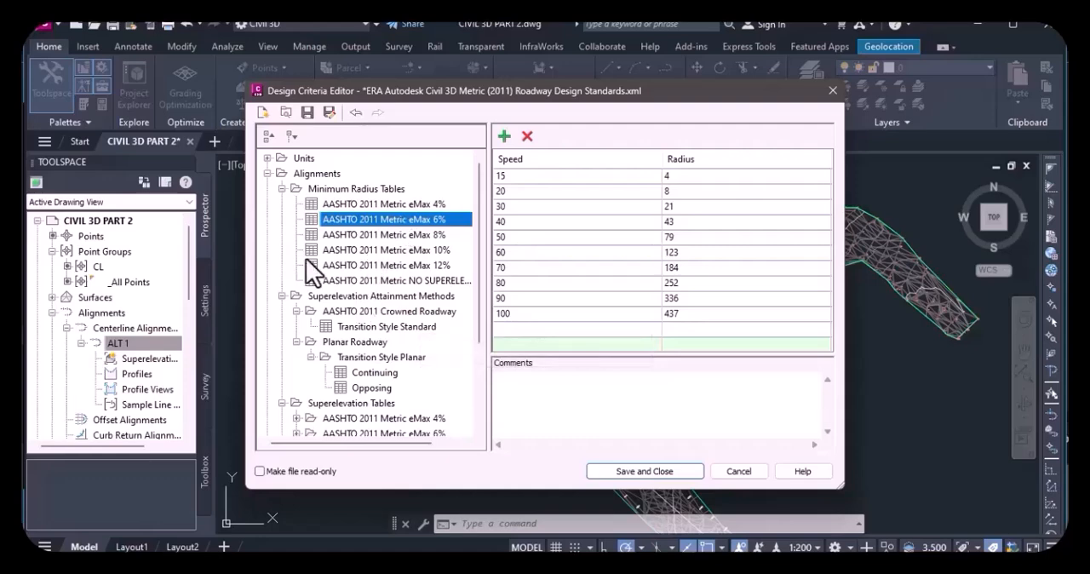
View the minimum radius tables for eMax 8%, 10%, 12% and no superelevation.
left_click(379, 238)
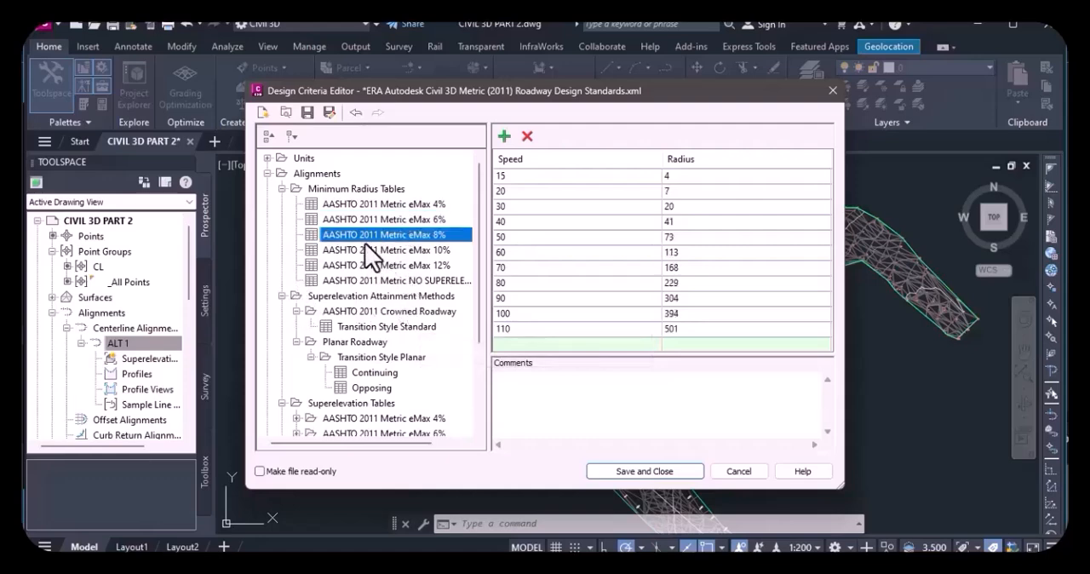
left_click(349, 250)
left_click(334, 265)
left_click(331, 279)
View the Transition Style Standard formulas under the AASHTO 2011 Crowned Roadway attainment method.
left_click(378, 296)
left_click(372, 312)
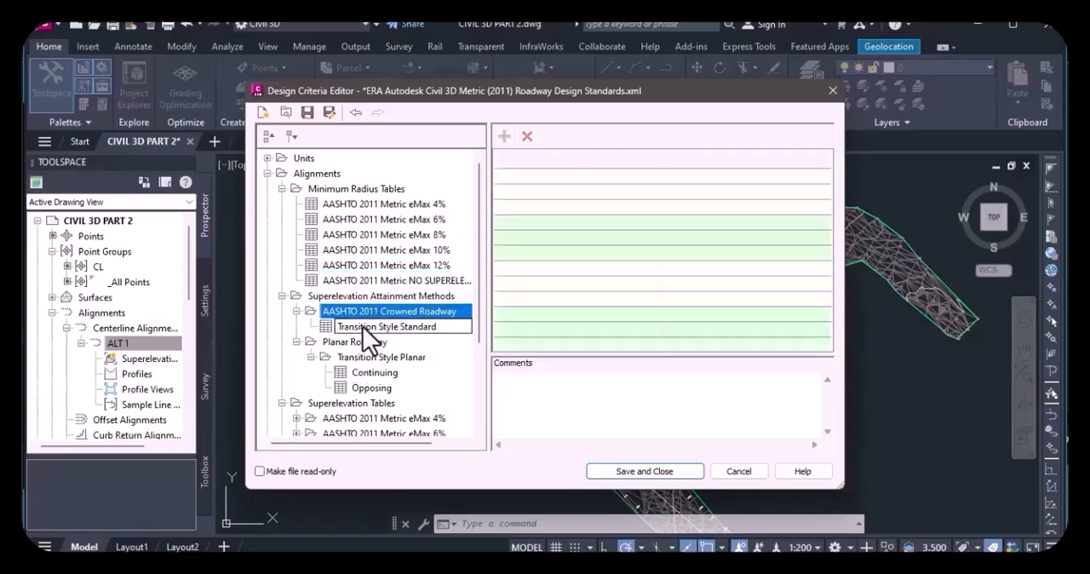
left_click(367, 327)
scroll(346, 348, "down", 3)
left_click_drag(363, 340, 296, 387)
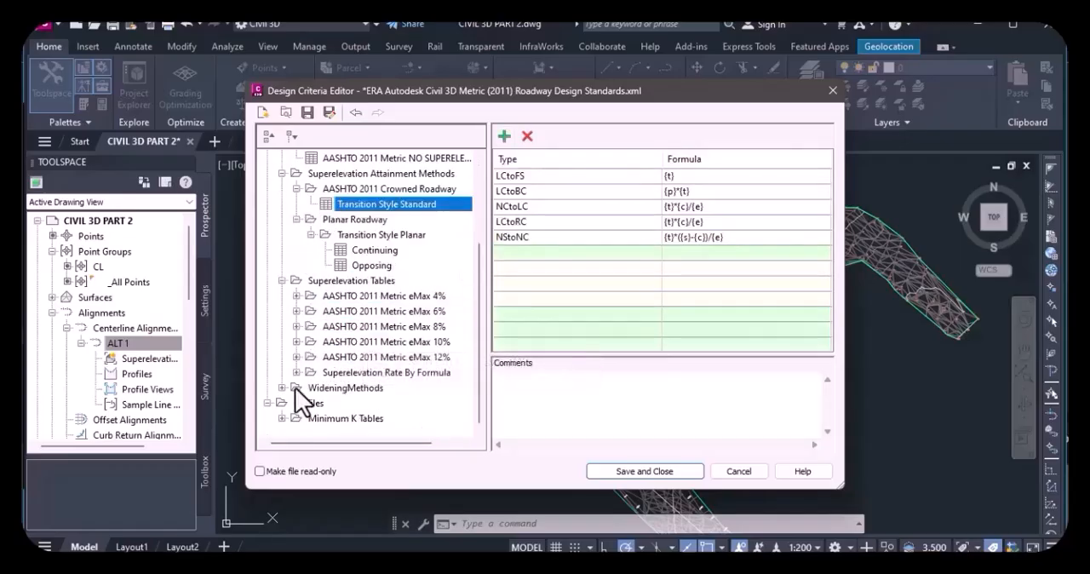
Expand the WideningMethods group and look over its AASHTO formulas and design vehicle entries.
left_click(282, 387)
scroll(407, 318, "up", 7)
scroll(407, 318, "down", 7)
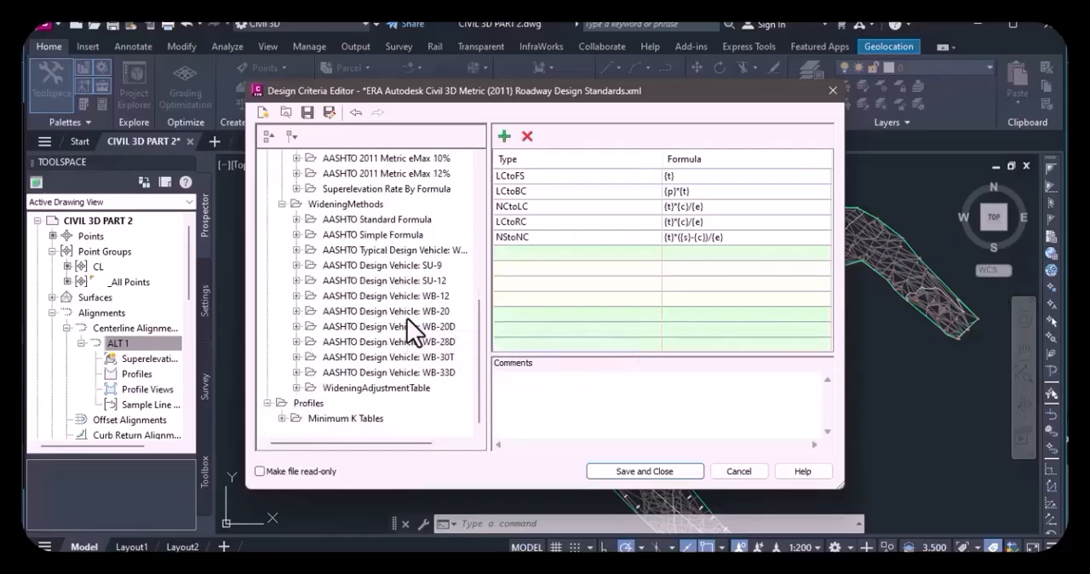
scroll(407, 317, "up", 5)
scroll(407, 318, "up", 2)
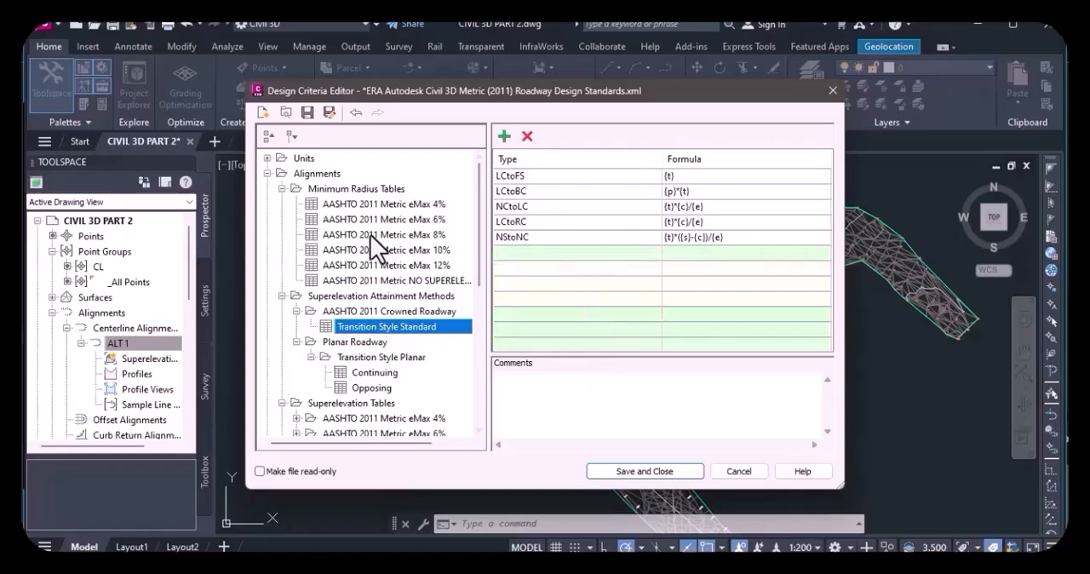
Examine the speed and radius rows of the AASHTO 2011 Metric eMax 6% minimum radius table, from speed 15 to 100.
left_click(409, 220)
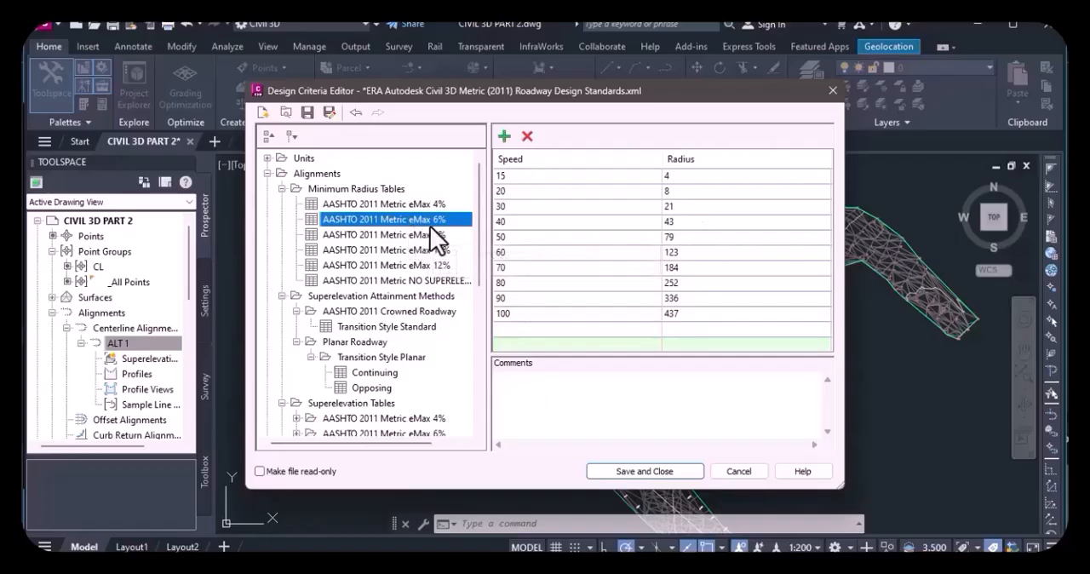
left_click_drag(430, 225, 431, 228)
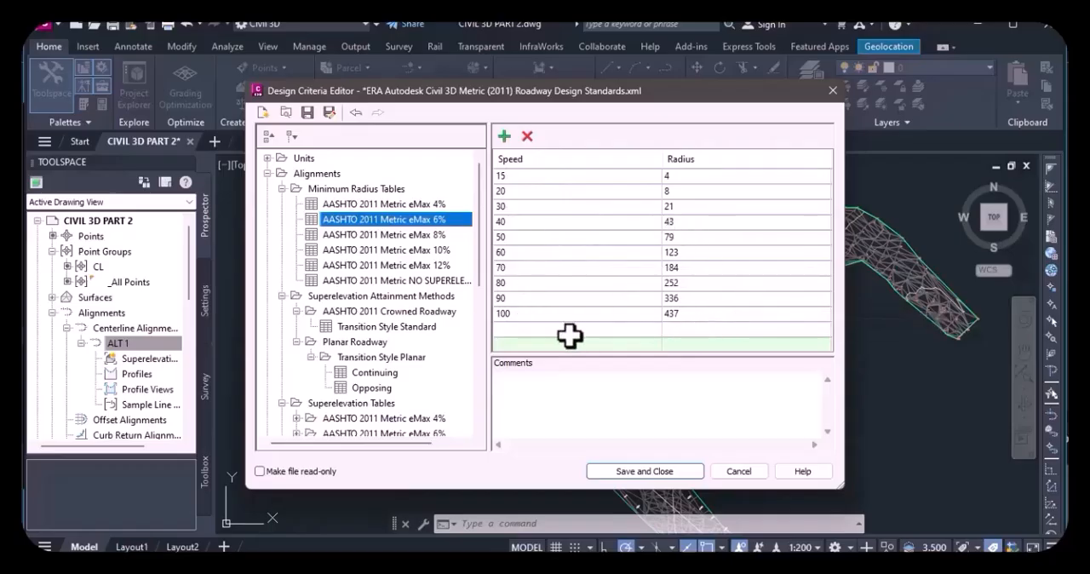
left_click(696, 314)
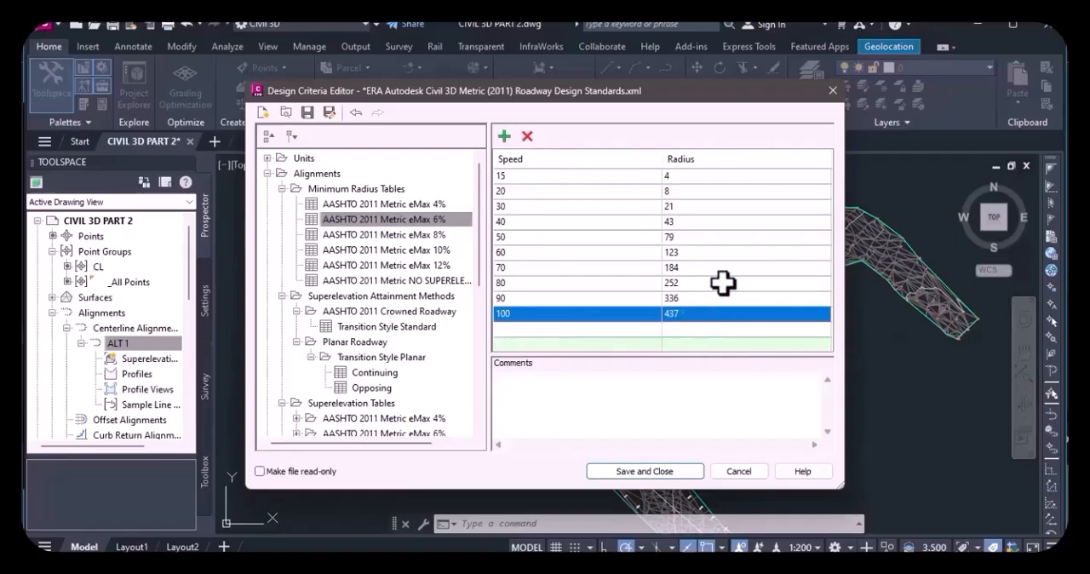
left_click(676, 175)
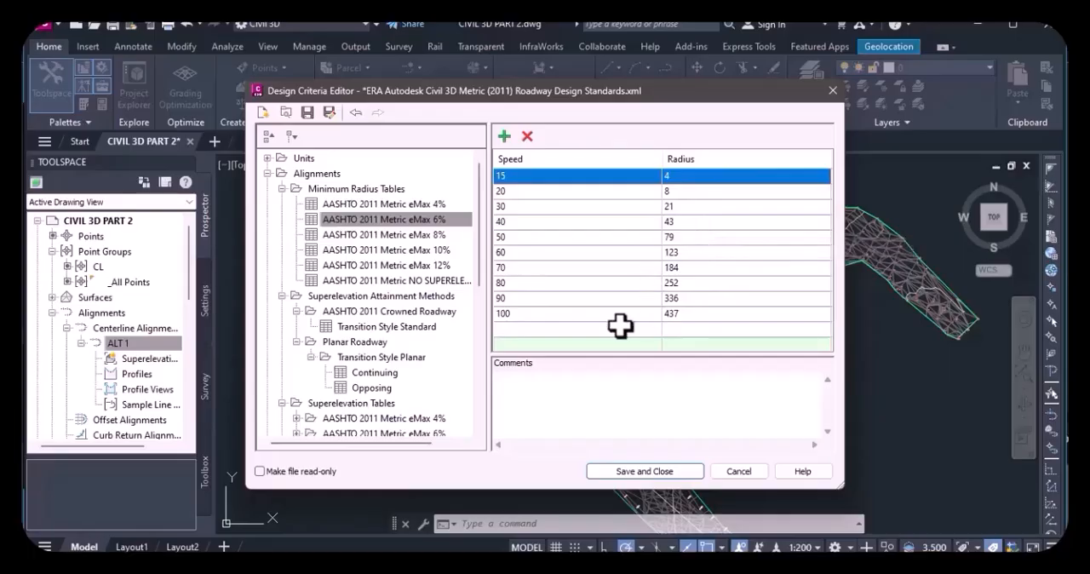
left_click(516, 314)
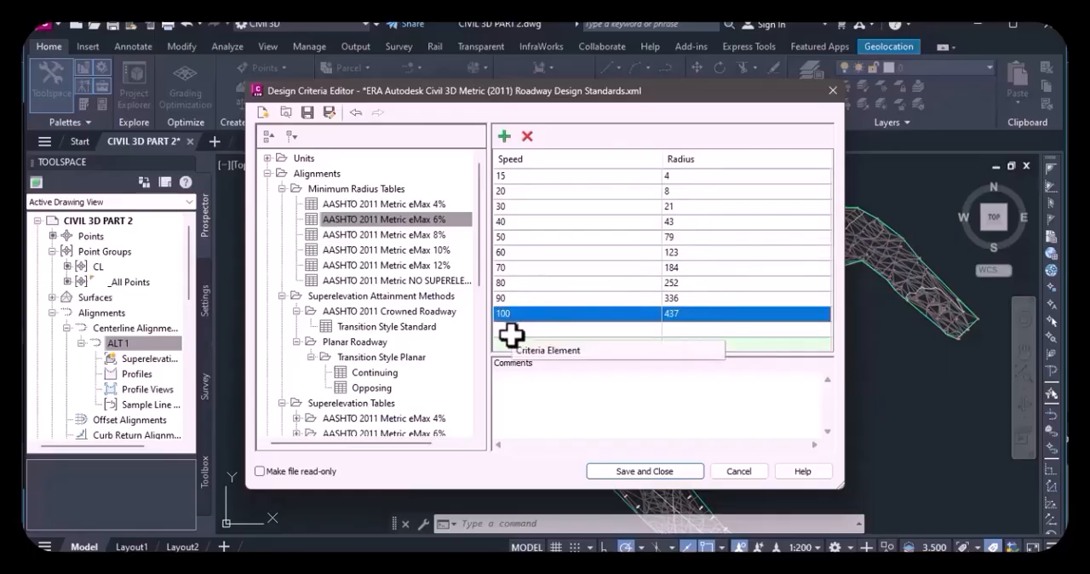
left_click(522, 207)
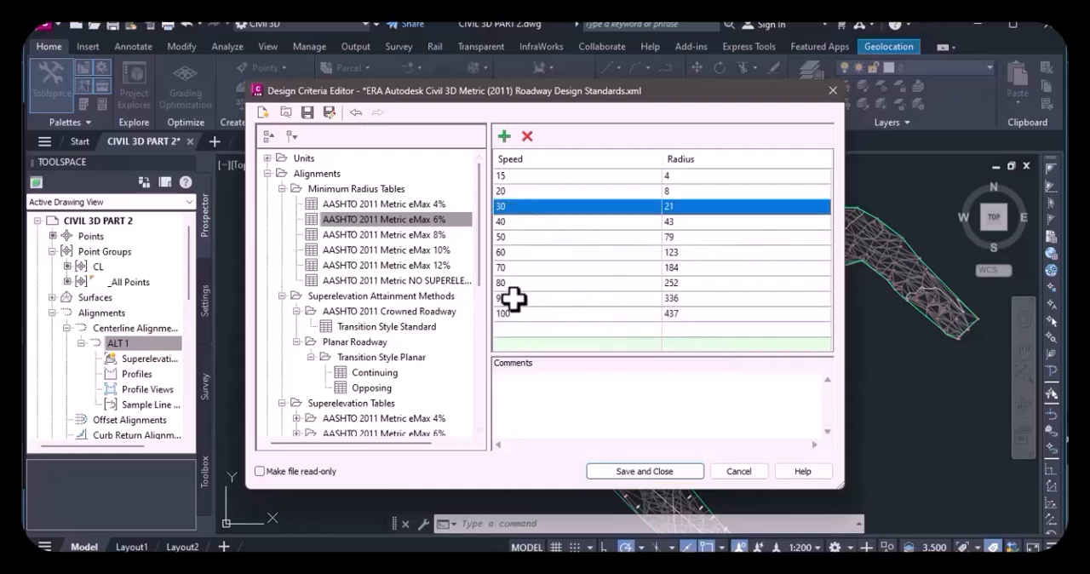
left_click(630, 299)
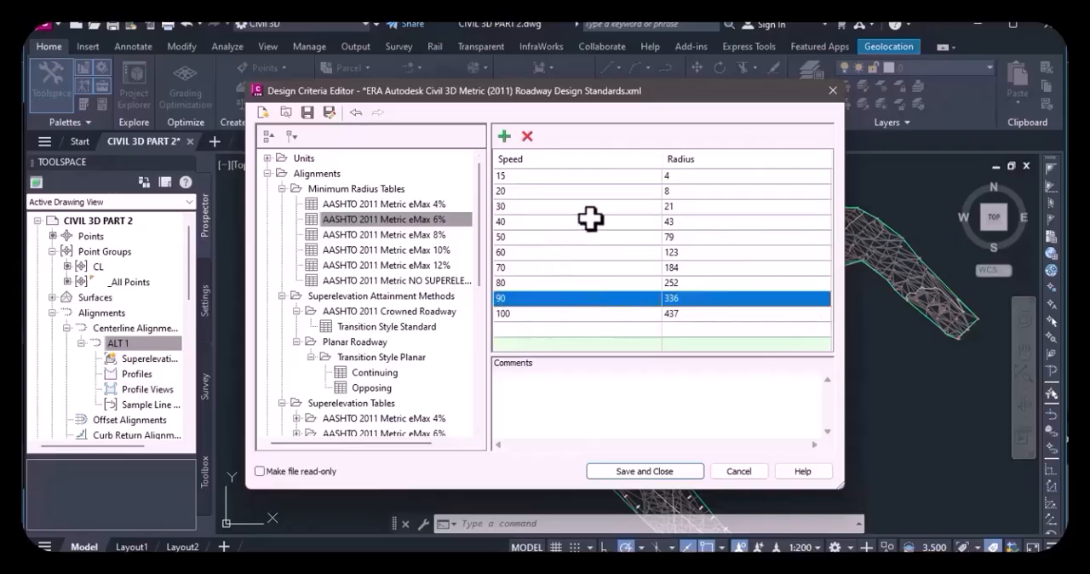
left_click(684, 177)
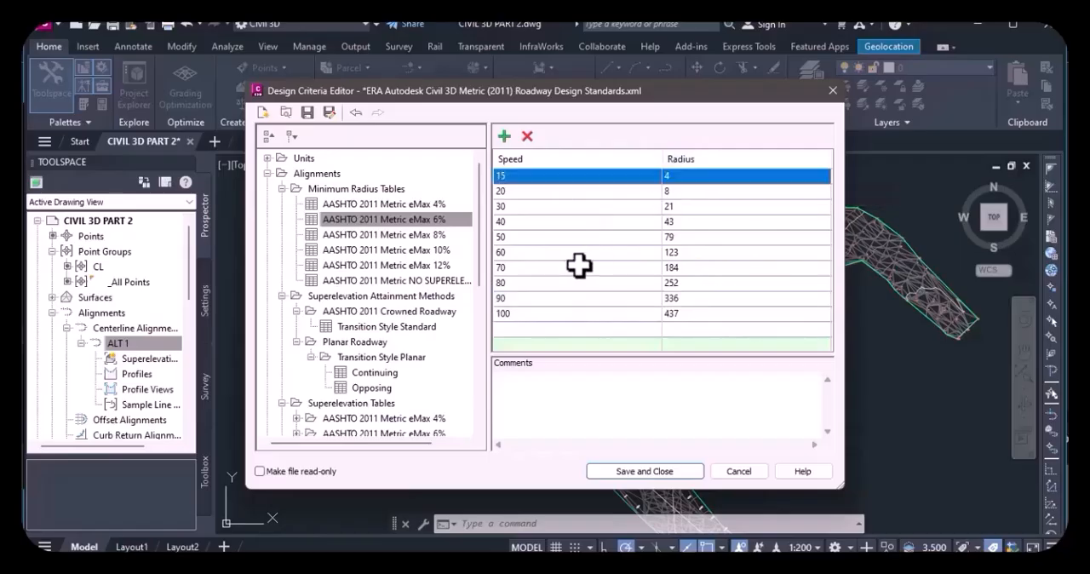
left_click(596, 192)
left_click(579, 176)
left_click(588, 193)
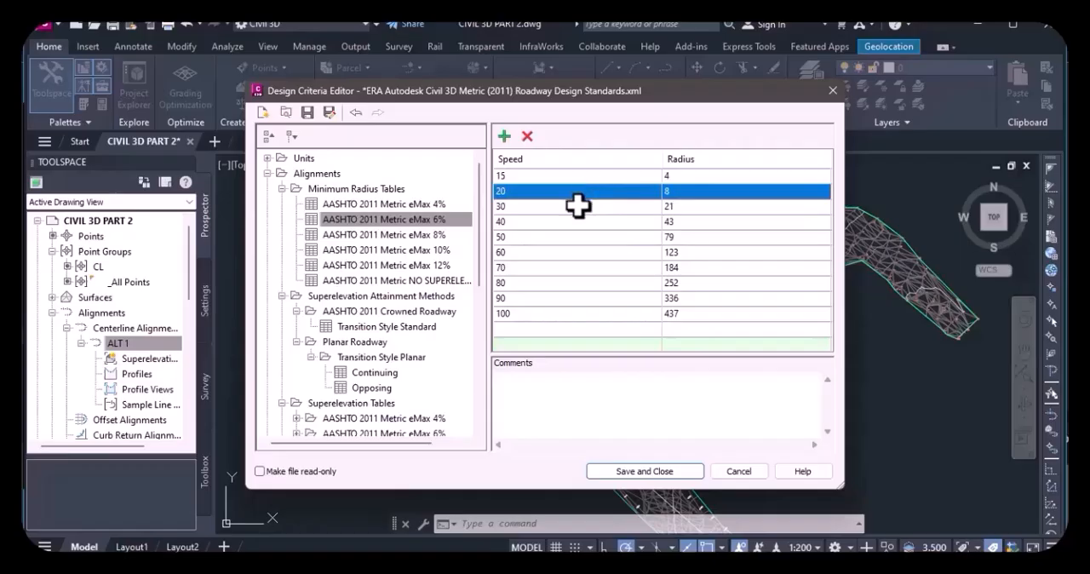
left_click(579, 208)
left_click(628, 176)
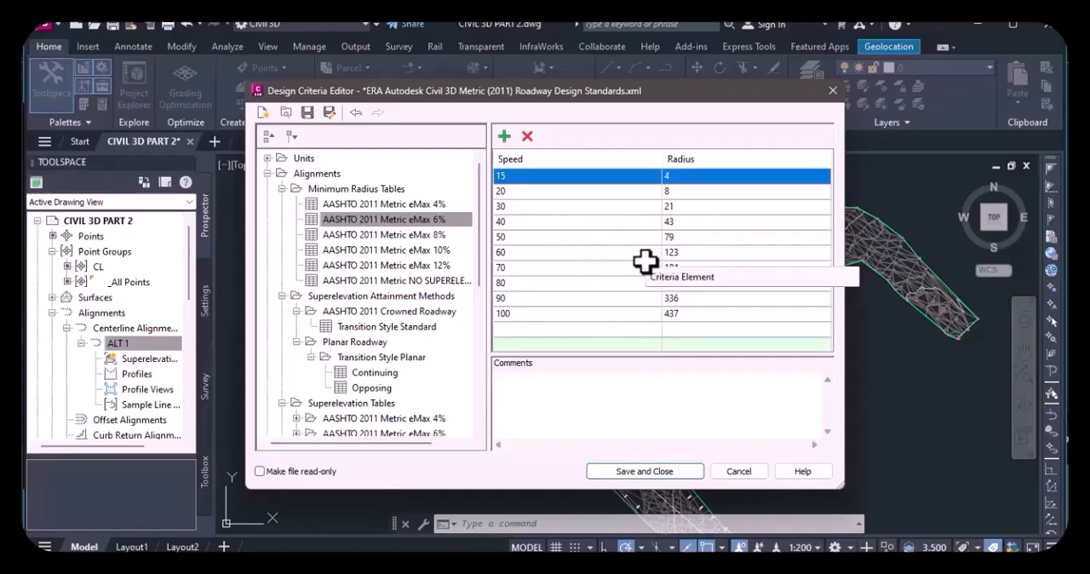
Start saving a copy of the design criteria file in TUTORIAL FOLDER 2\CIVIL 3D PART 2 on drive E.
left_click(329, 112)
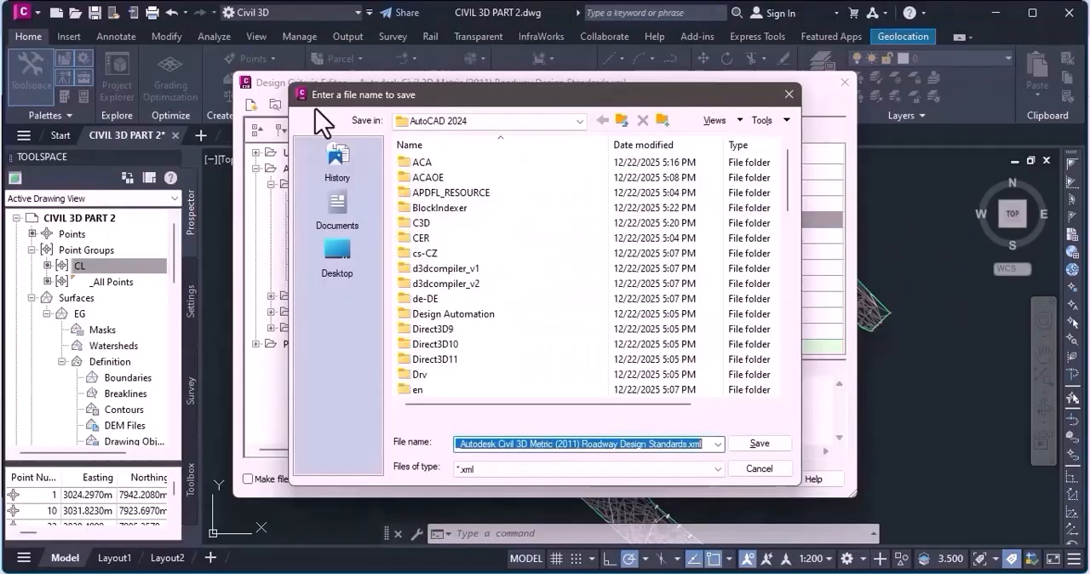
left_click(513, 127)
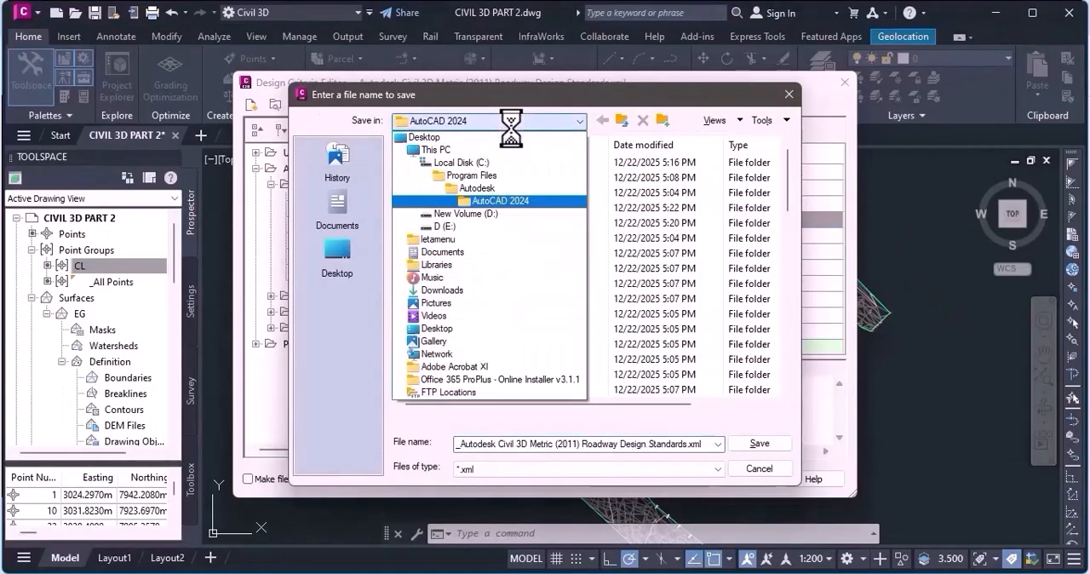
left_click(458, 224)
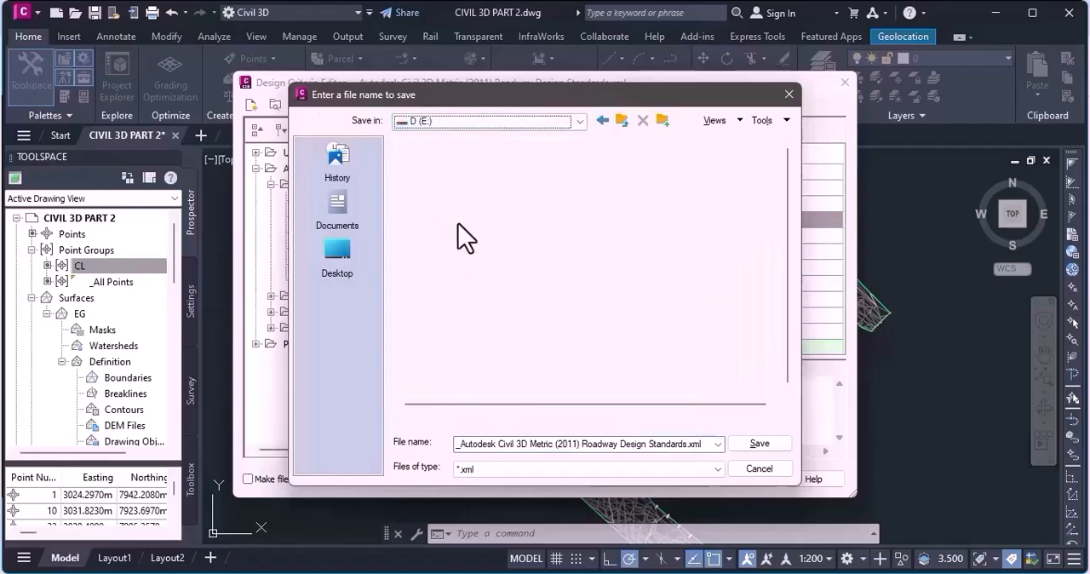
double_click(477, 237)
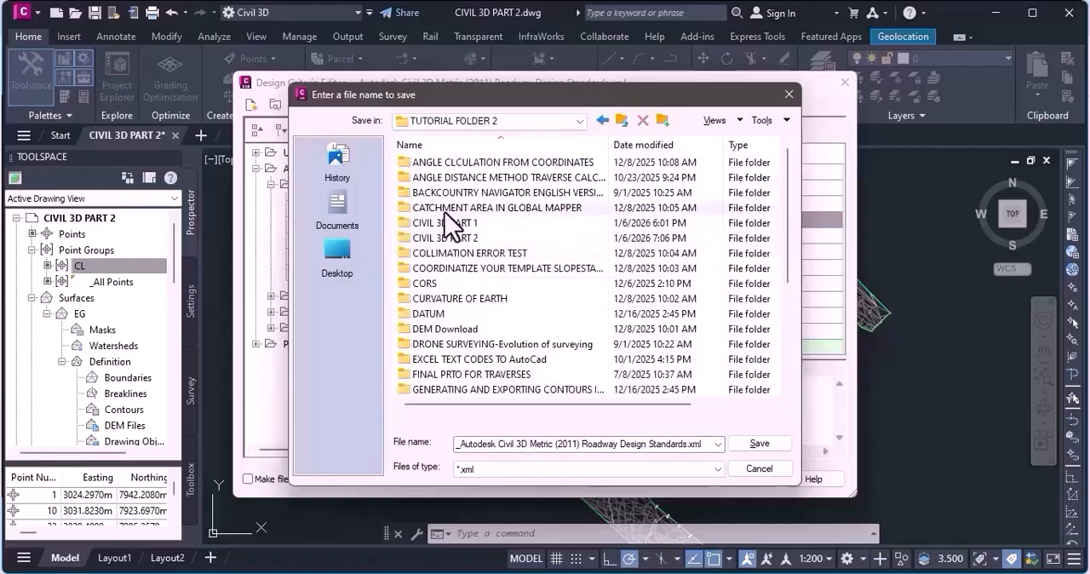
double_click(470, 238)
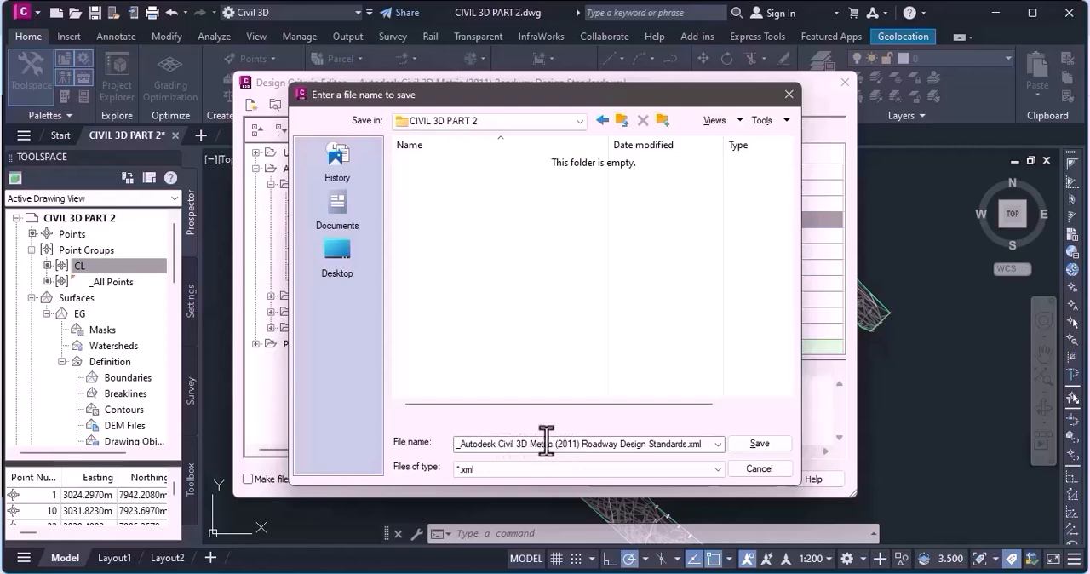
Save the copy as "ERA Autodesk Civil 3D Metric (2011) Roadway Design Standards.xml", and save and close the Design Criteria Editor.
left_click(461, 445)
left_click(462, 444)
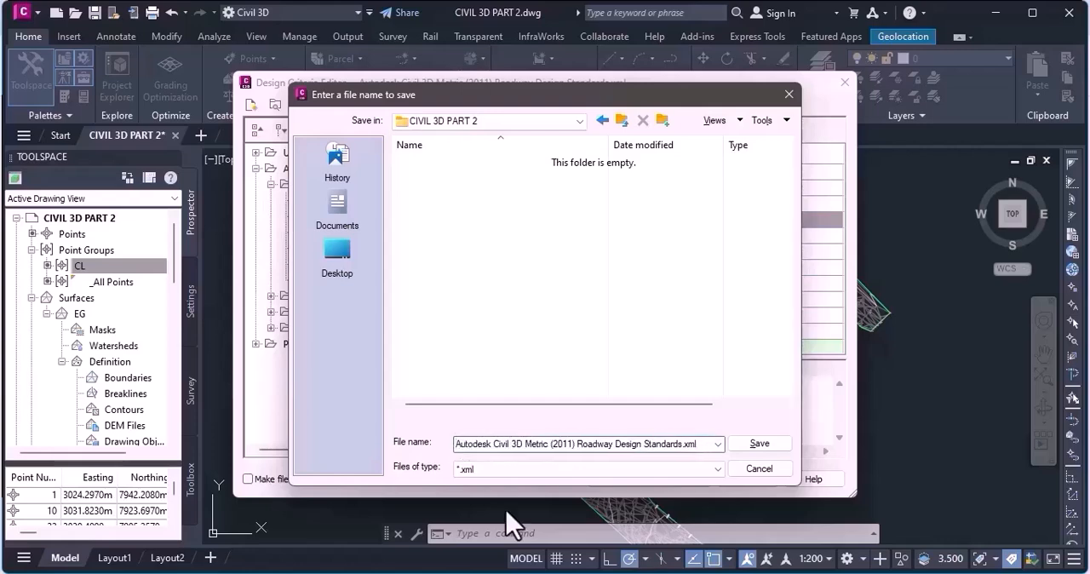
type("E")
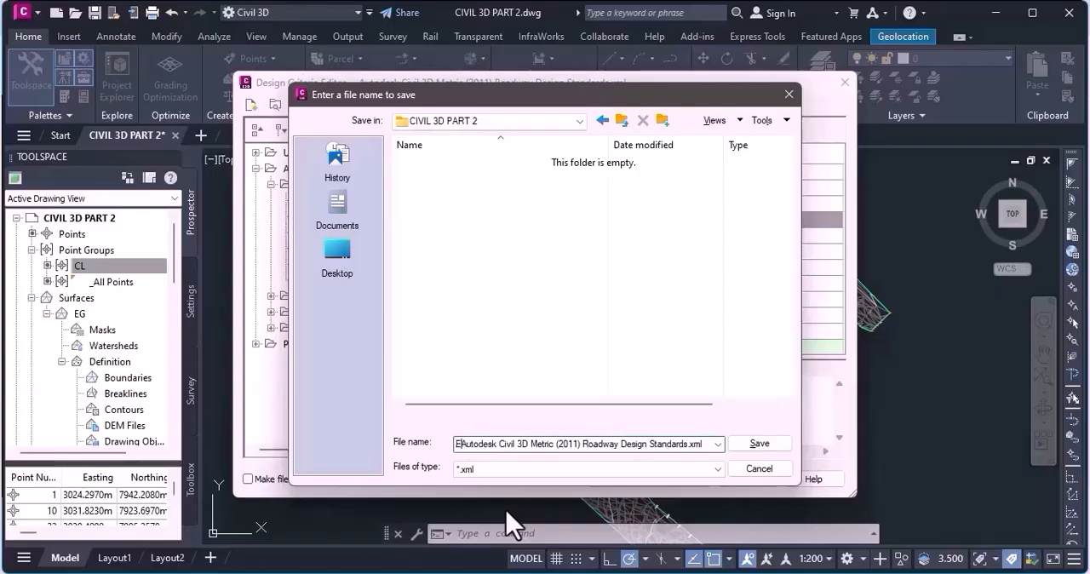
type("RA")
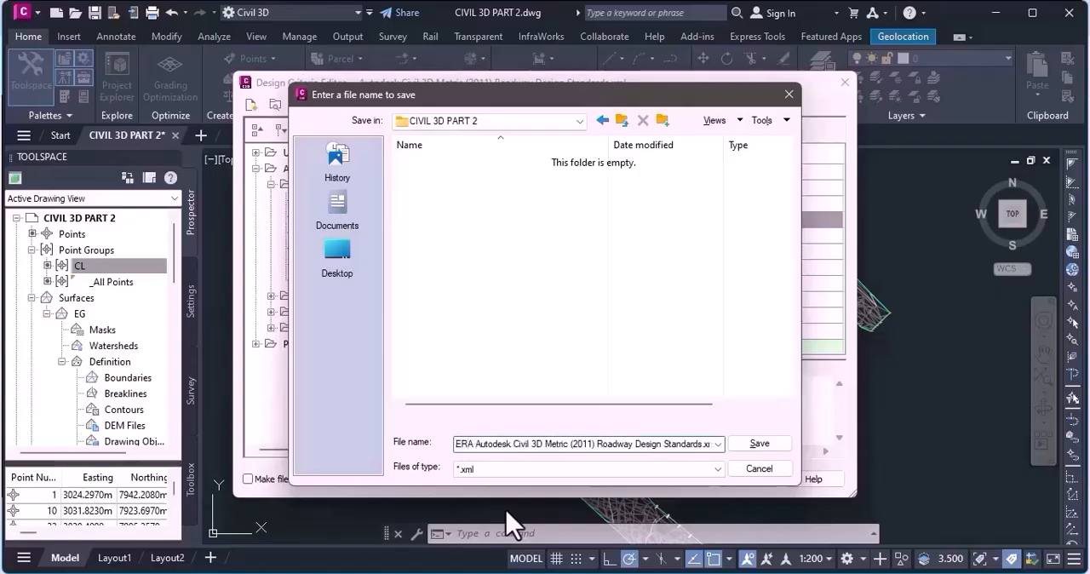
left_click(759, 443)
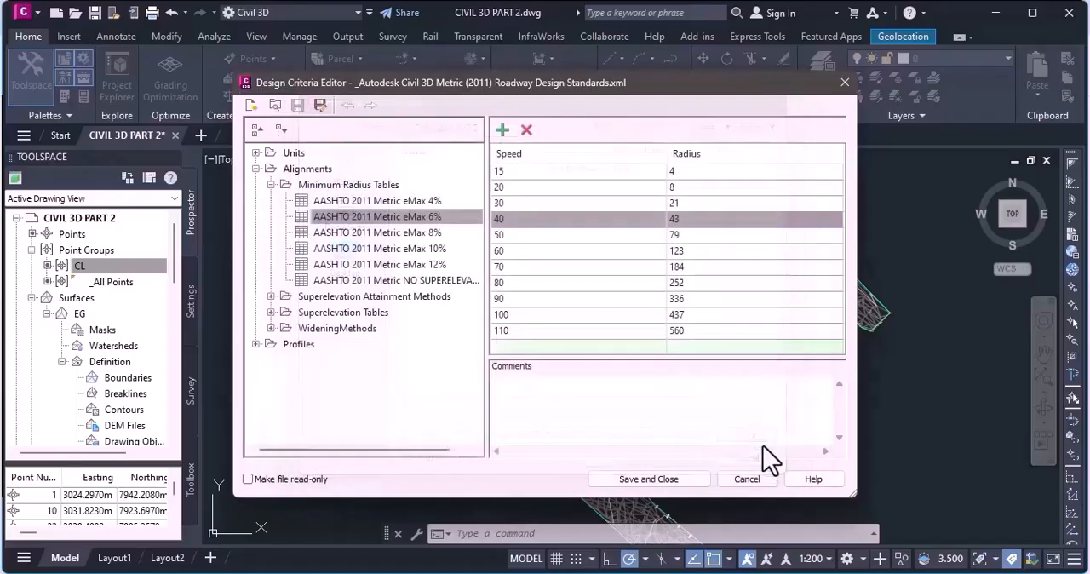
left_click(662, 479)
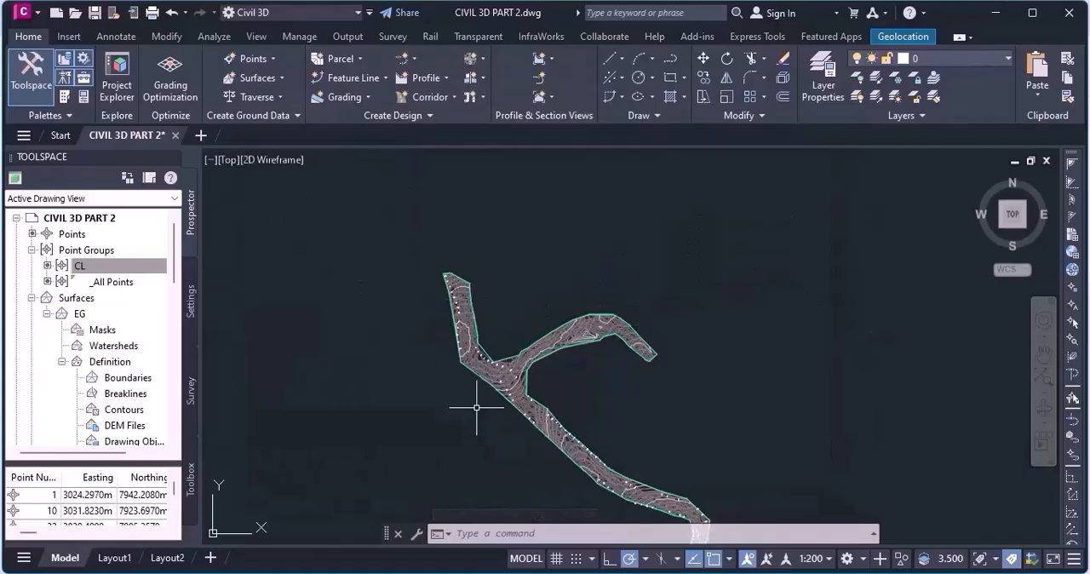
Look over the EG surface strip and its two northern branches as possible routes for the horizontal alignment.
scroll(558, 379, "up", 3)
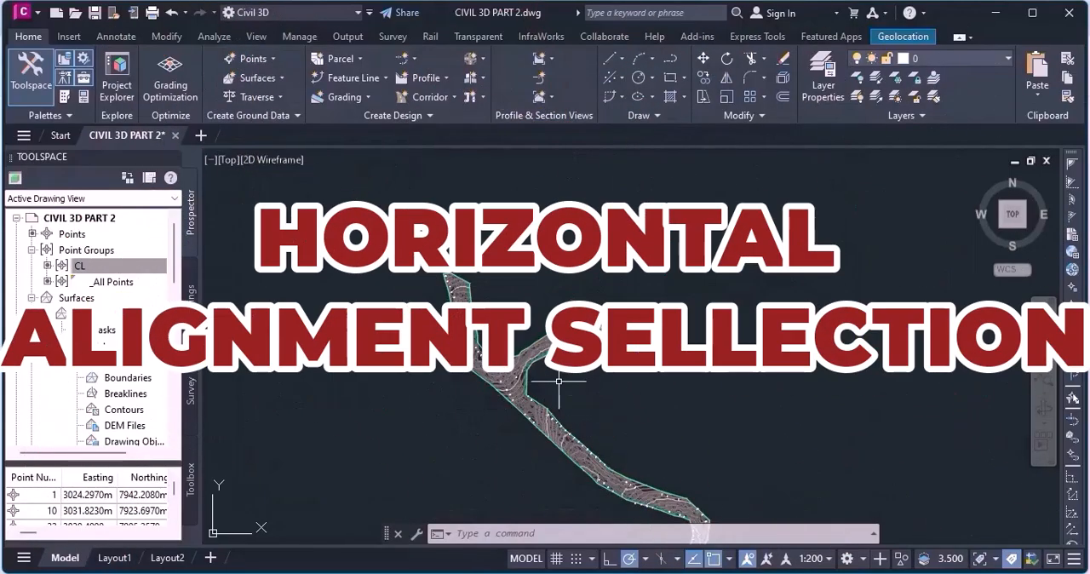
scroll(497, 295, "up", 1)
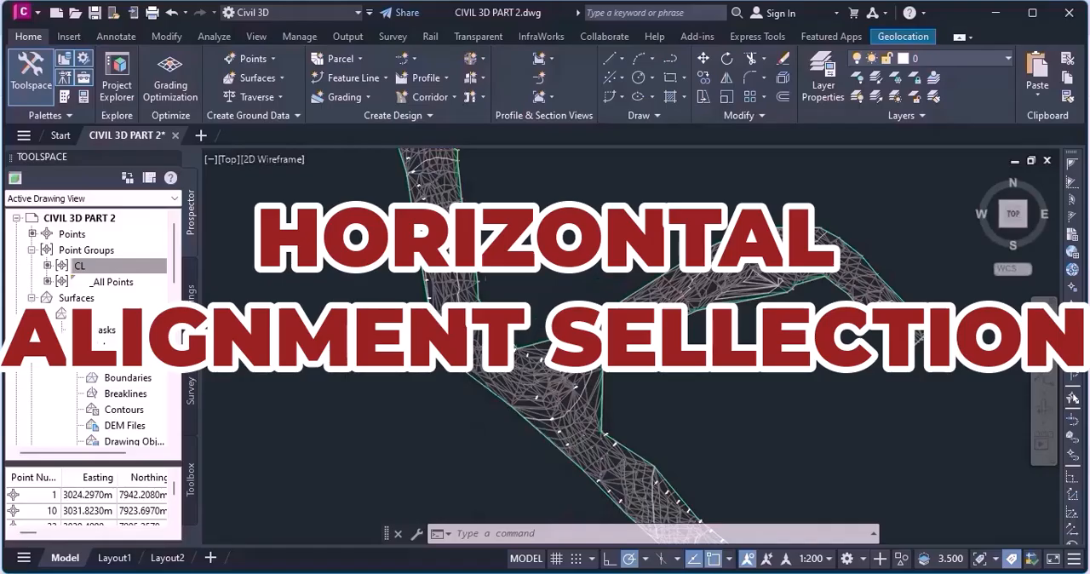
scroll(497, 296, "up", 1)
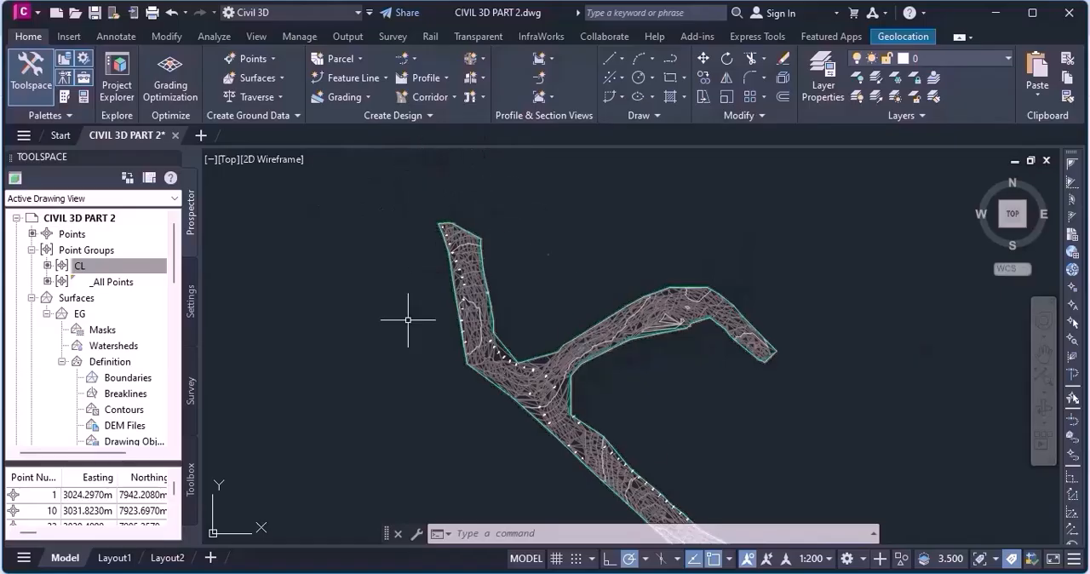
scroll(393, 311, "down", 3)
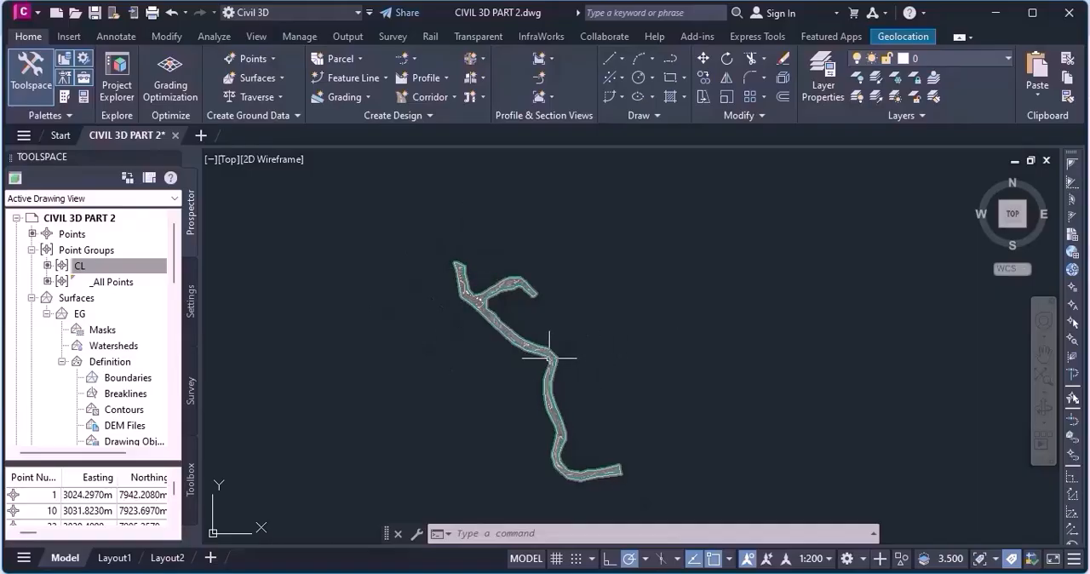
scroll(467, 277, "up", 4)
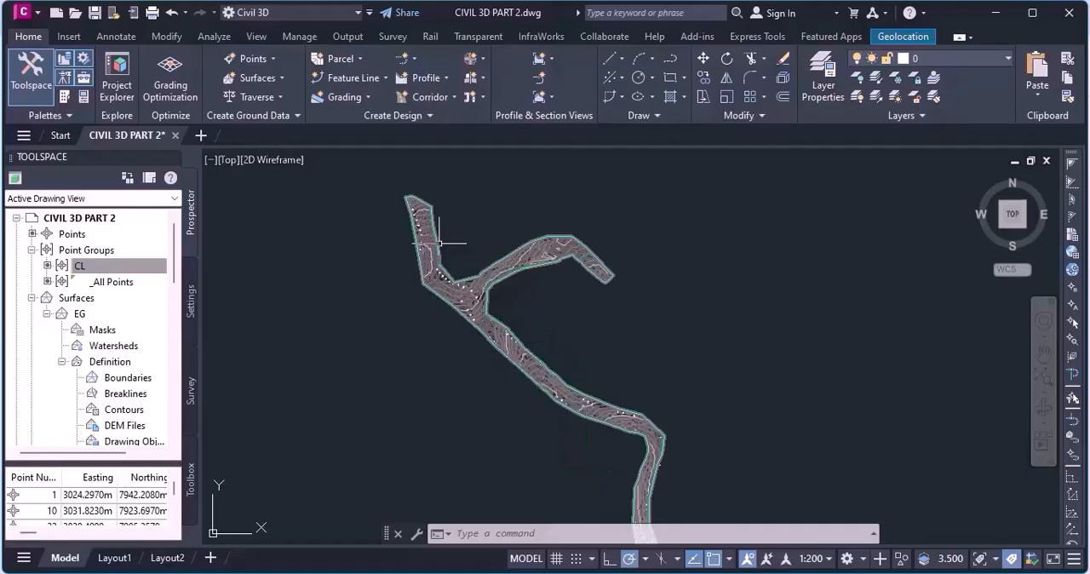
scroll(459, 264, "up", 5)
scroll(515, 247, "down", 4)
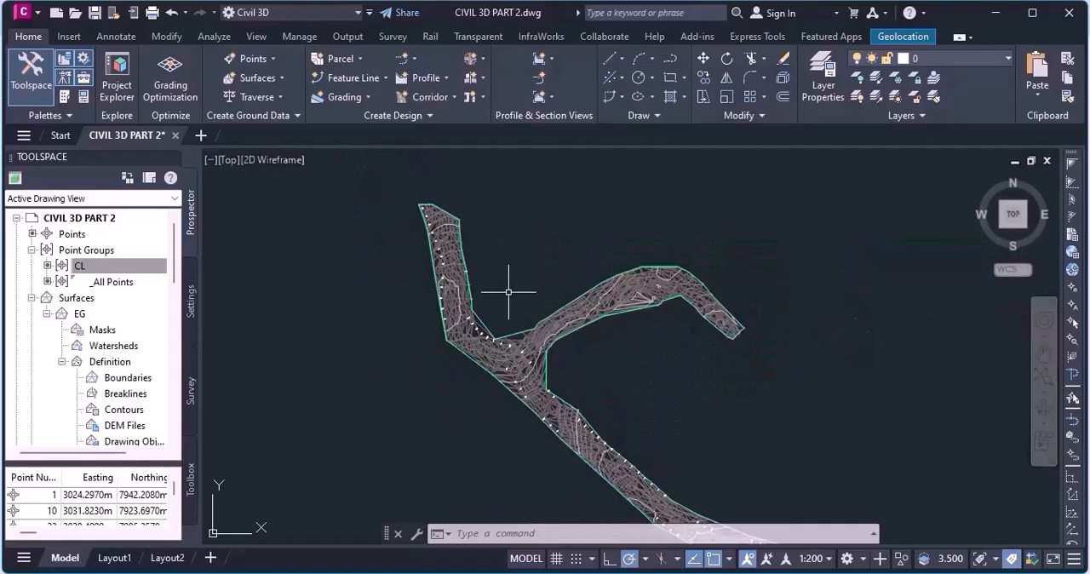
scroll(450, 199, "up", 3)
scroll(452, 201, "down", 3)
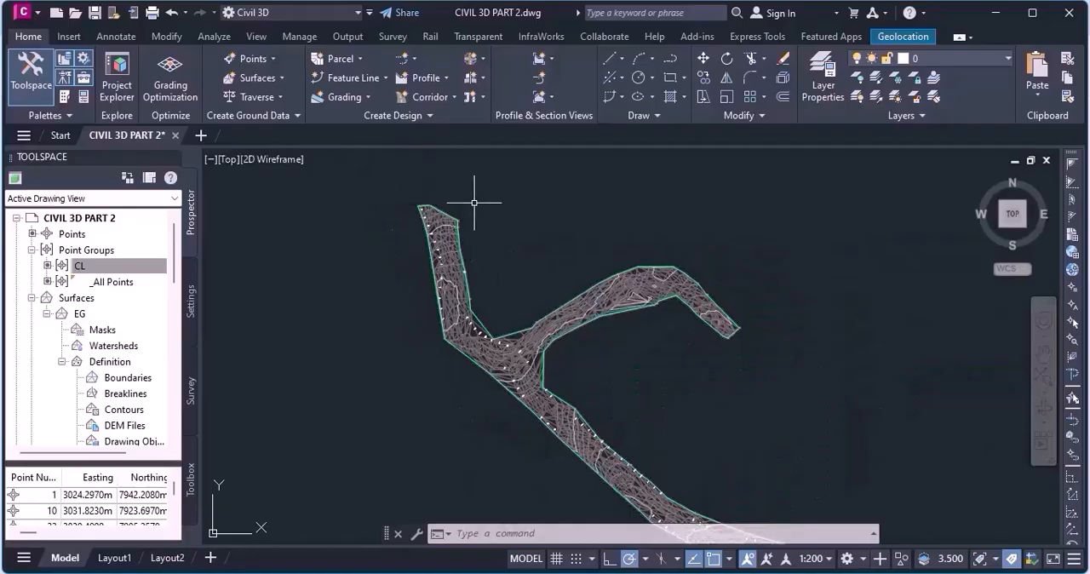
scroll(460, 243, "down", 4)
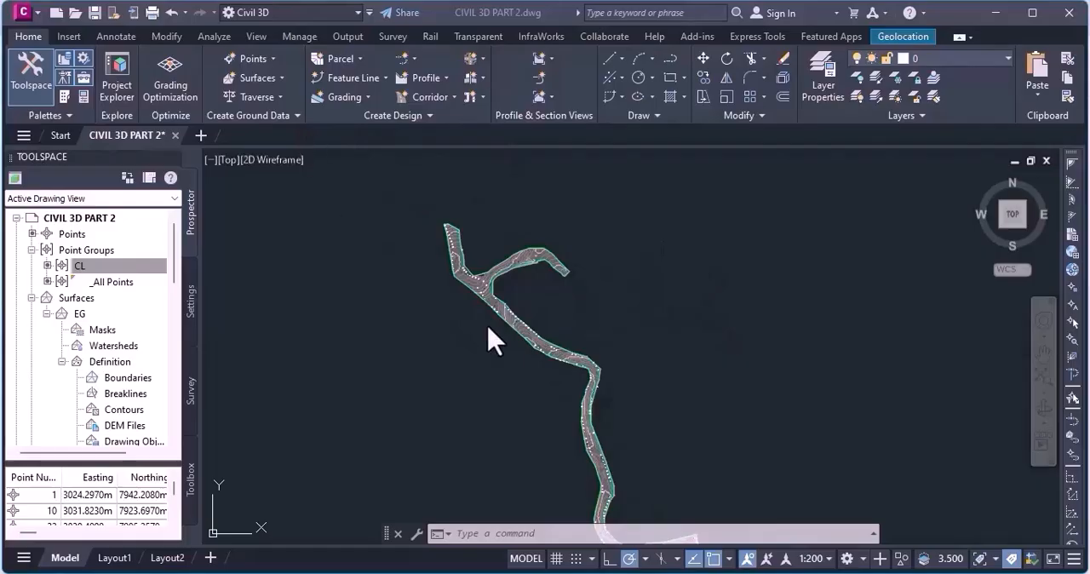
Inspect the surveyed points and triangulation close up at the branch junction and along the adjoining stretches of the EG surface.
scroll(549, 323, "up", 5)
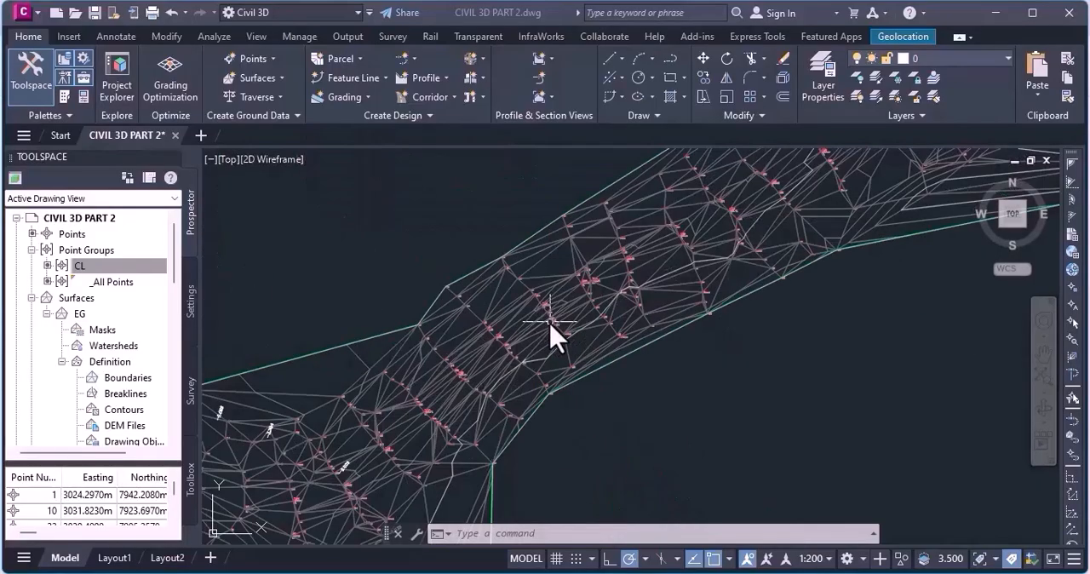
scroll(550, 323, "down", 5)
scroll(478, 335, "up", 4)
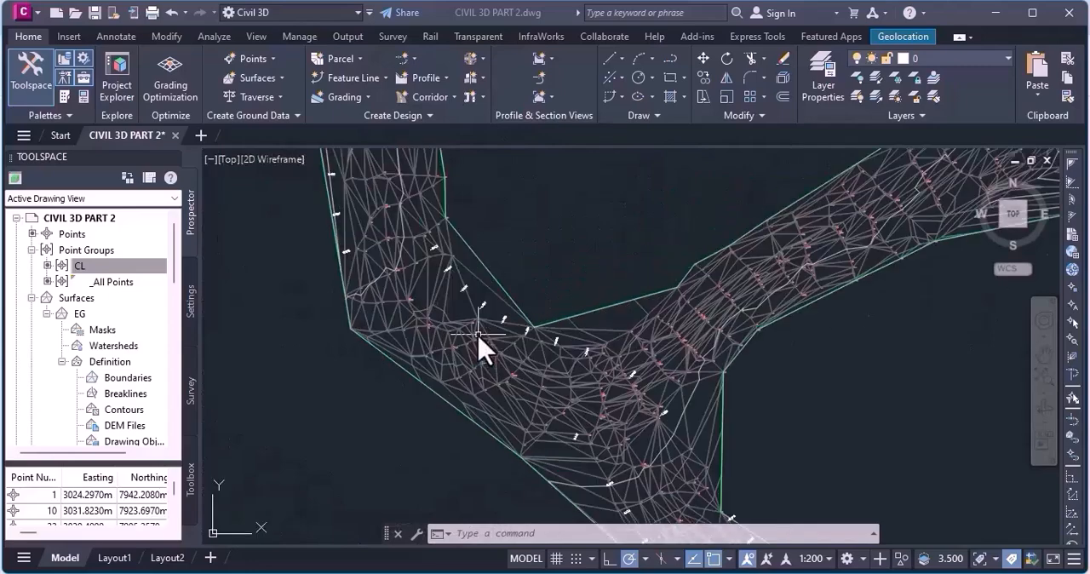
scroll(494, 388, "down", 5)
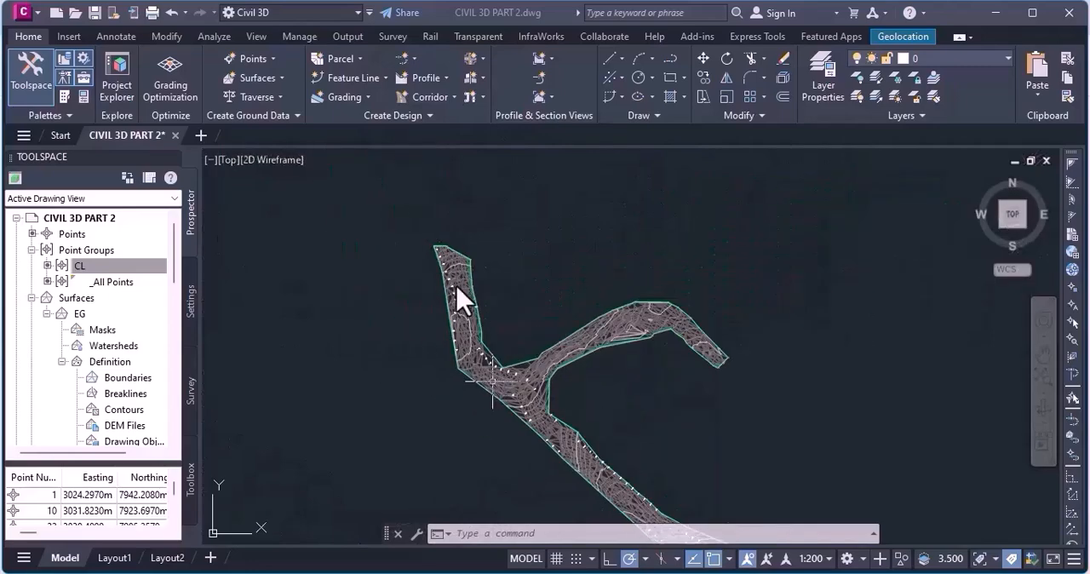
scroll(601, 489, "up", 5)
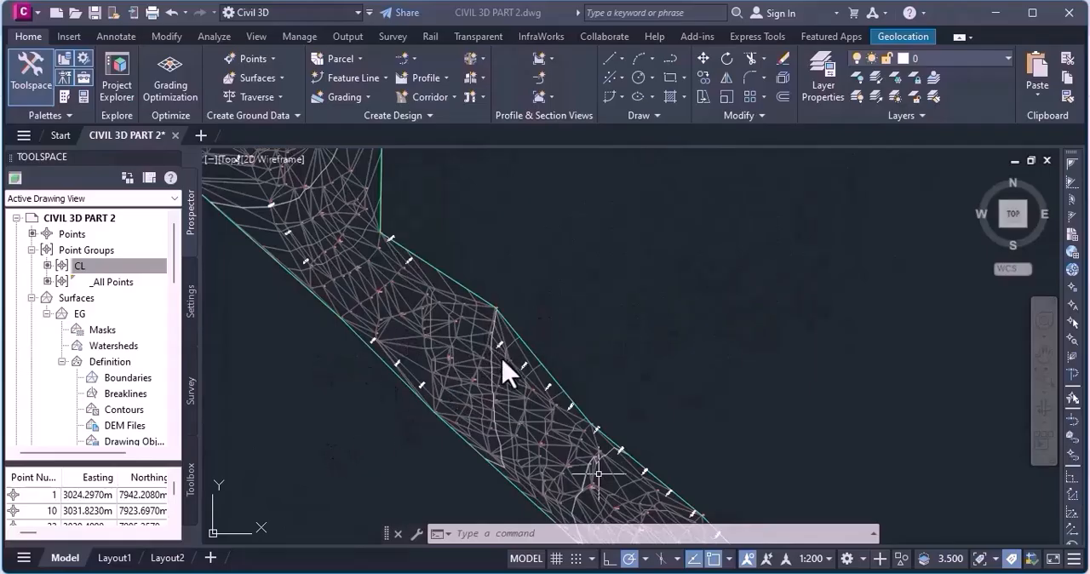
scroll(483, 355, "down", 5)
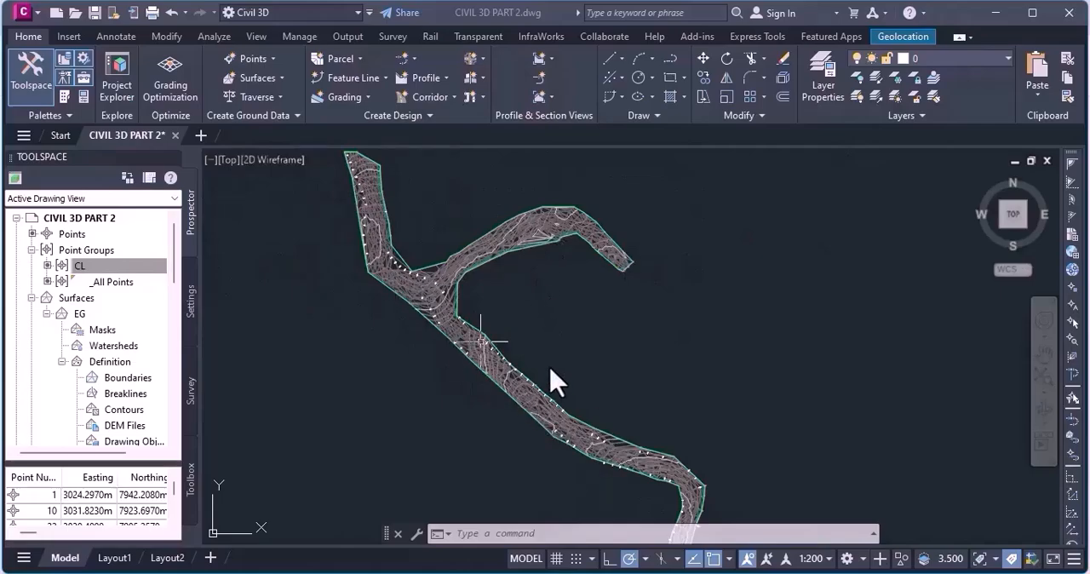
scroll(552, 417, "down", 2)
scroll(625, 441, "down", 3)
scroll(554, 383, "up", 1)
scroll(555, 383, "up", 6)
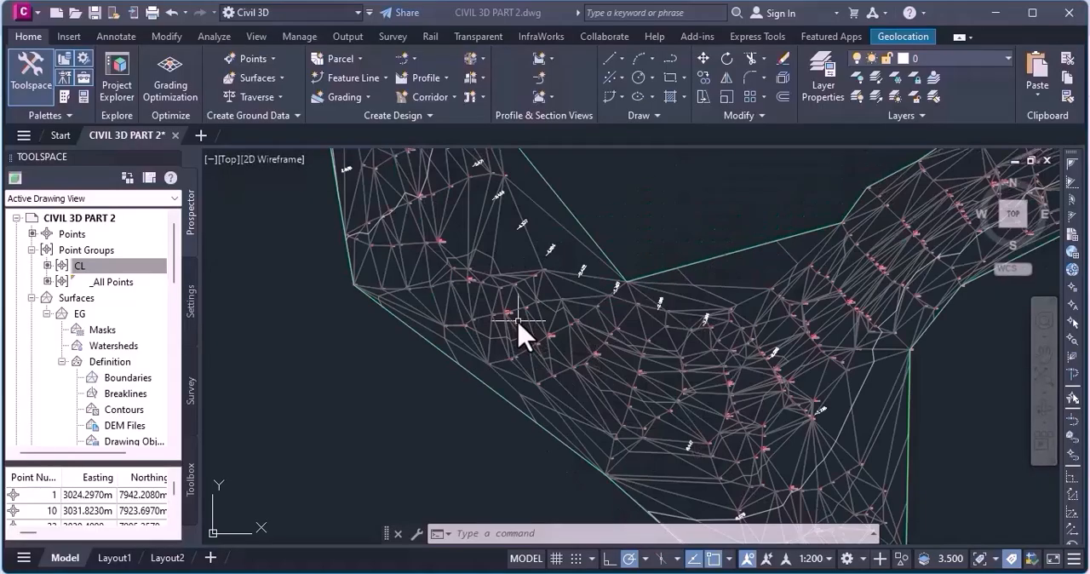
scroll(518, 321, "down", 4)
scroll(473, 238, "up", 4)
scroll(447, 292, "down", 4)
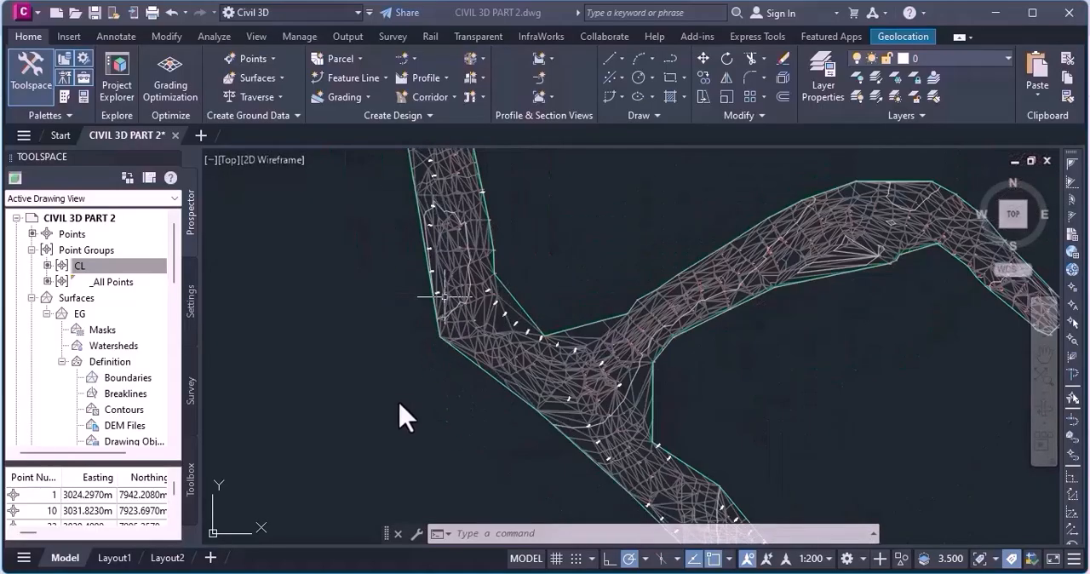
Select all points of the CL point group and isolate them in the drawing.
scroll(413, 391, "up", 2)
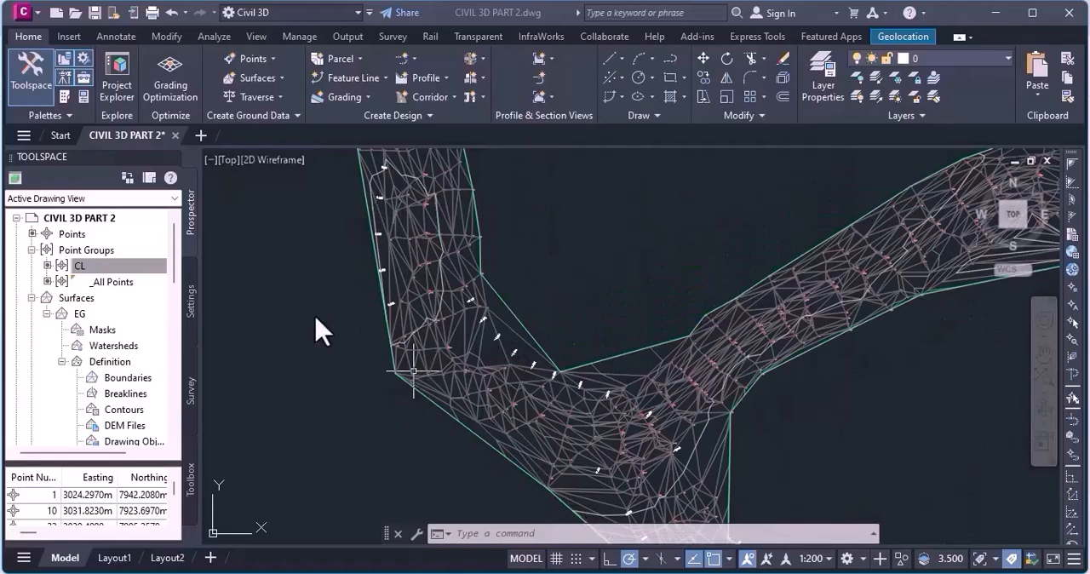
scroll(389, 409, "down", 2)
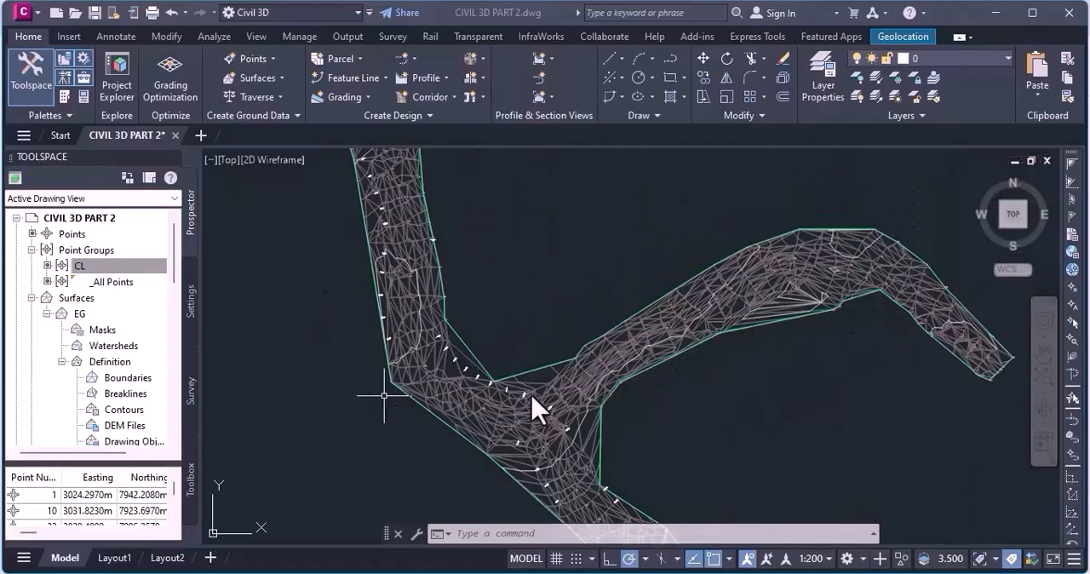
scroll(511, 379, "down", 3)
scroll(516, 389, "up", 2)
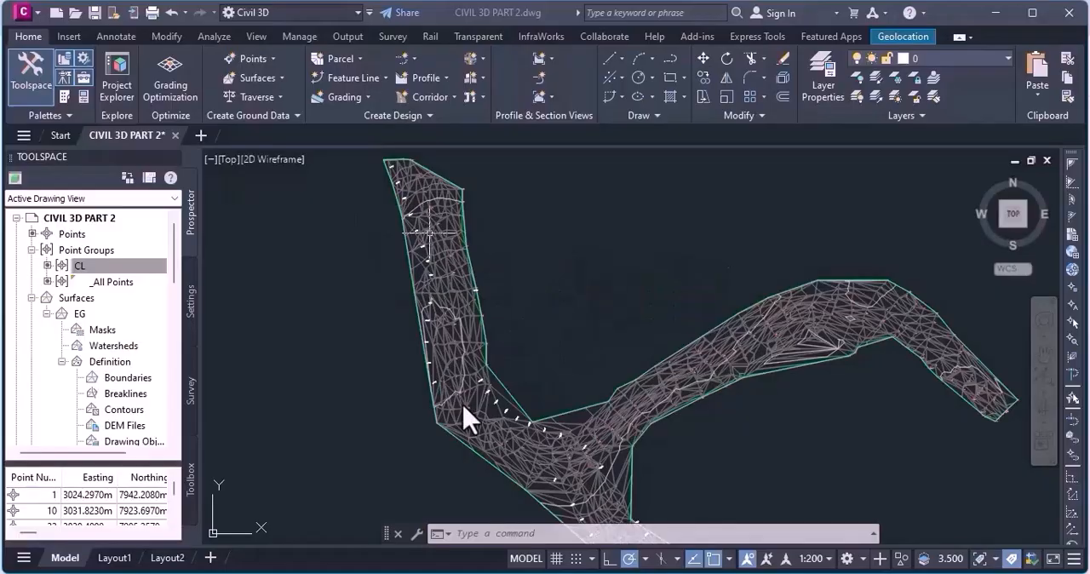
scroll(430, 306, "down", 4)
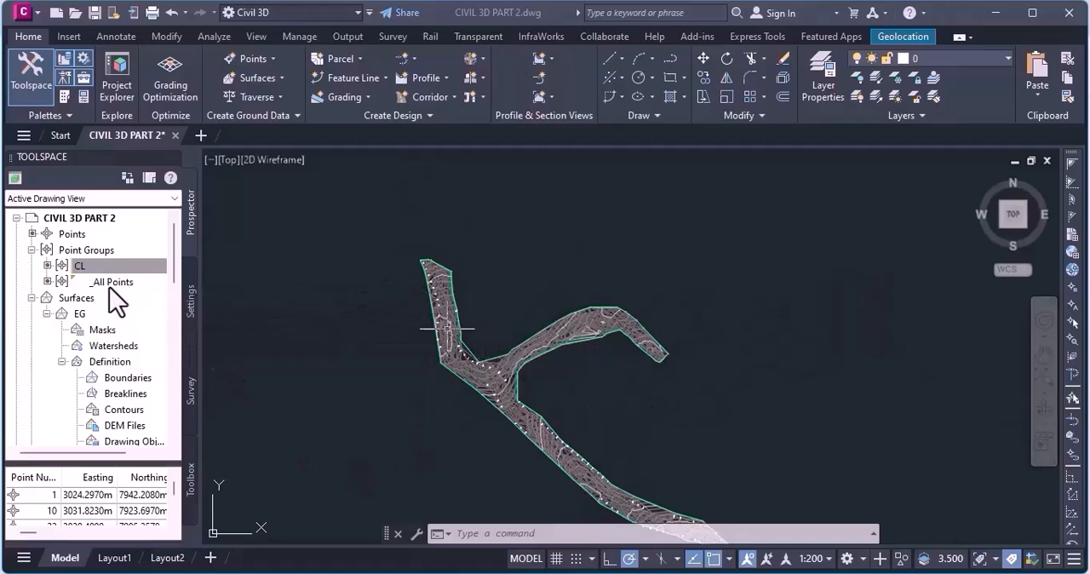
right_click(91, 268)
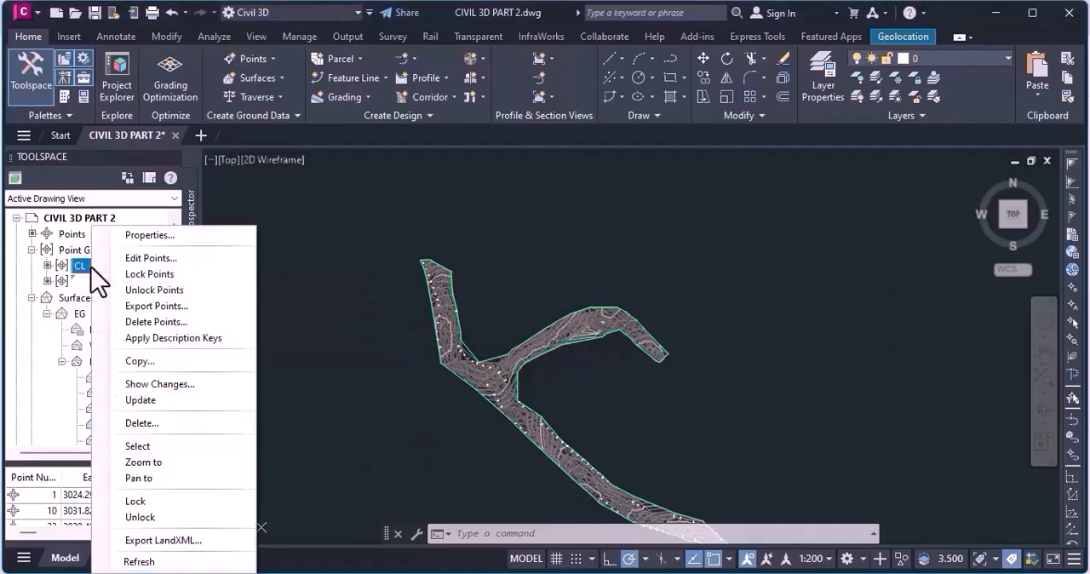
left_click(167, 446)
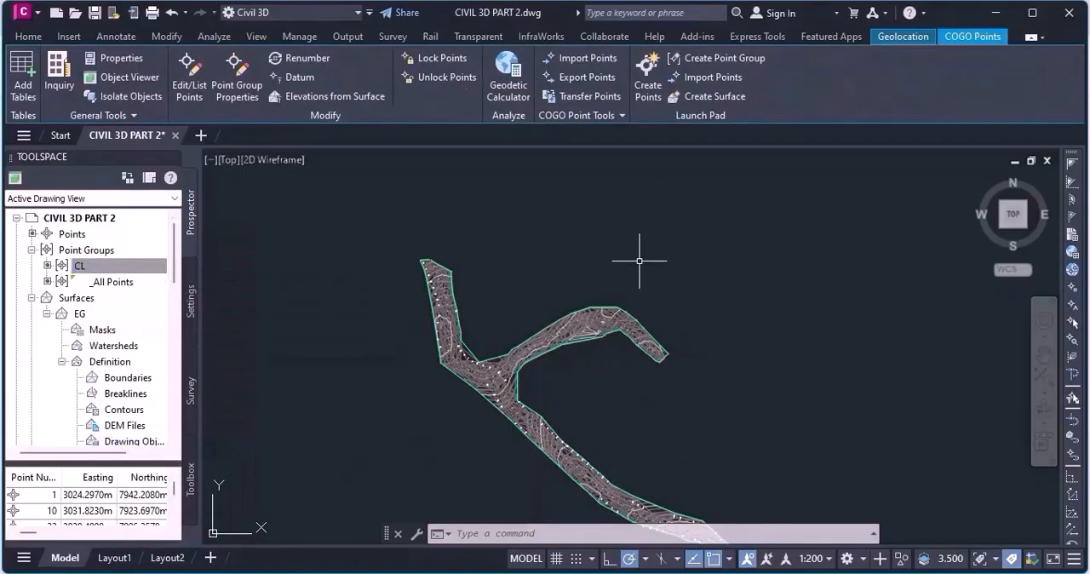
type("ISOLA")
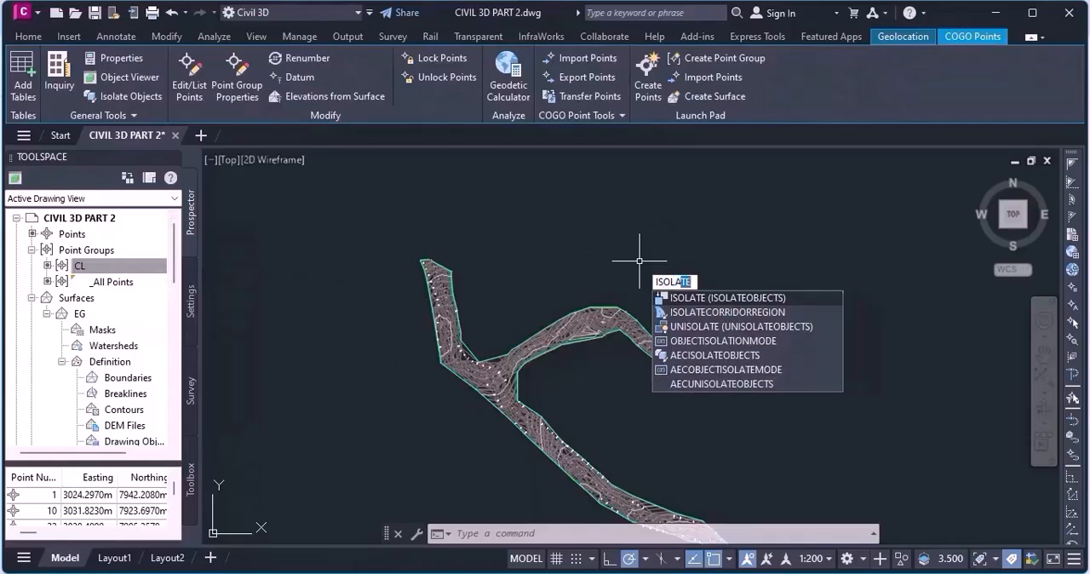
key("Return")
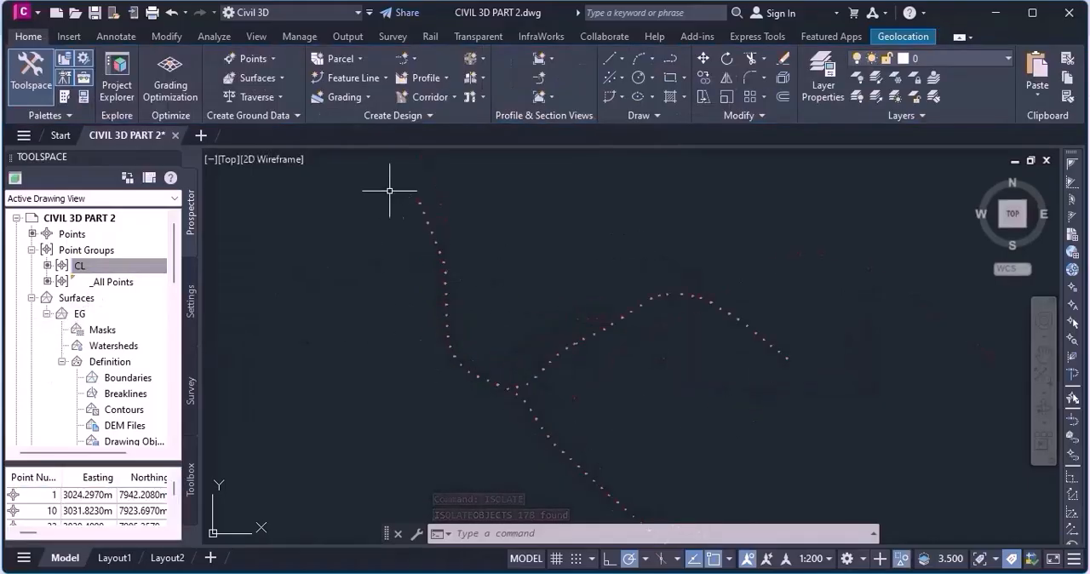
Examine the isolated CL points along the main line and its two northern branches, and save the drawing.
scroll(620, 216, "down", 2)
scroll(555, 366, "up", 3)
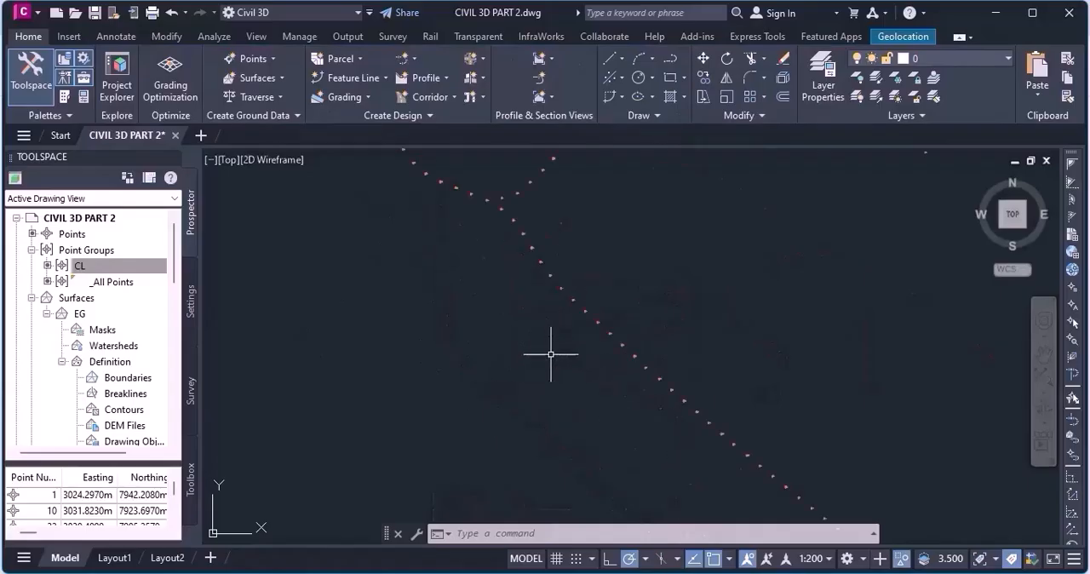
scroll(428, 242, "down", 2)
scroll(449, 243, "up", 2)
scroll(448, 244, "down", 2)
scroll(498, 314, "down", 3)
scroll(520, 314, "up", 5)
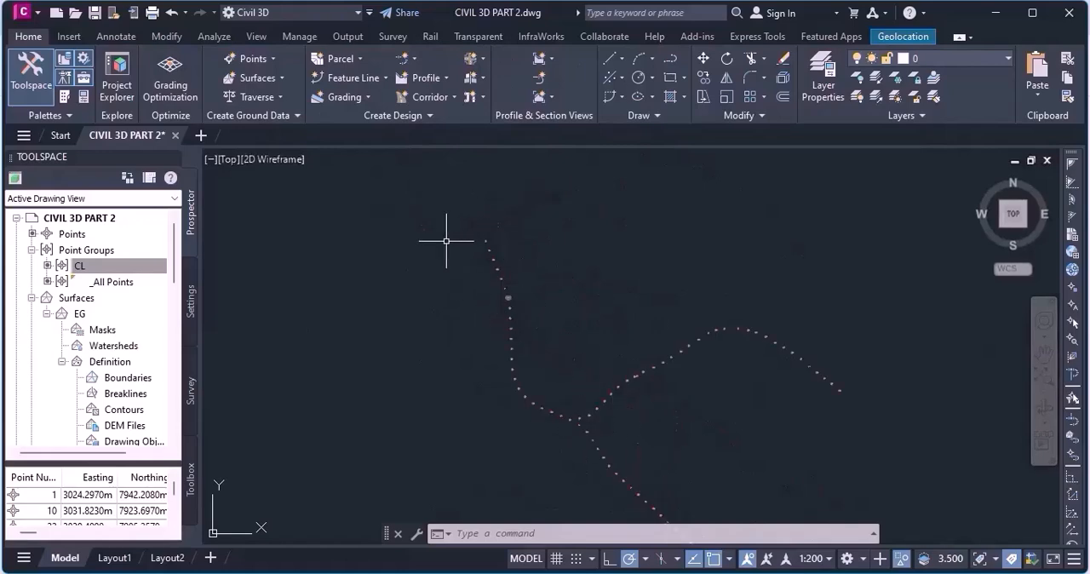
scroll(565, 332, "down", 4)
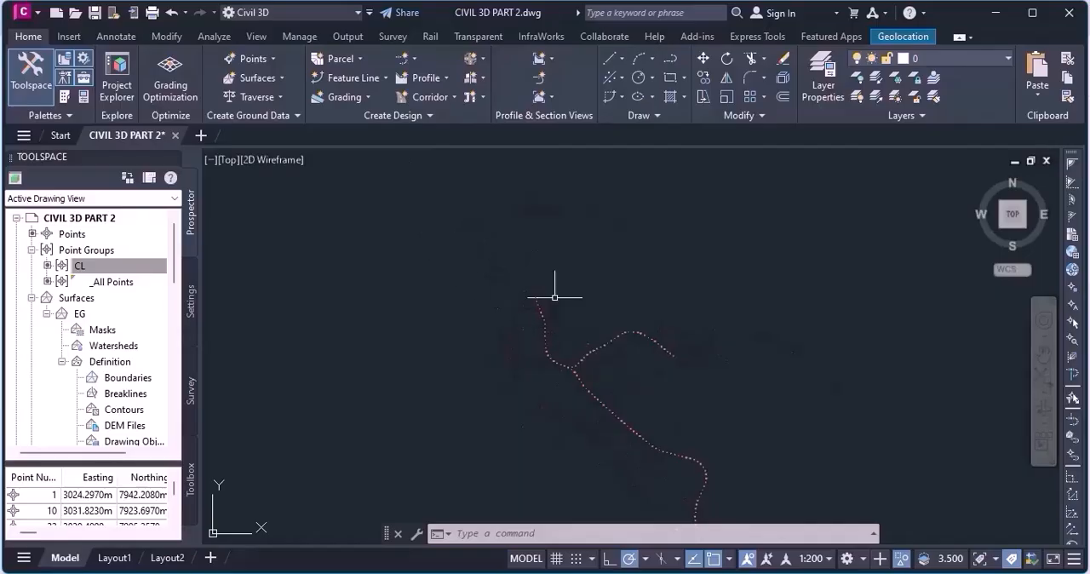
scroll(532, 316, "up", 4)
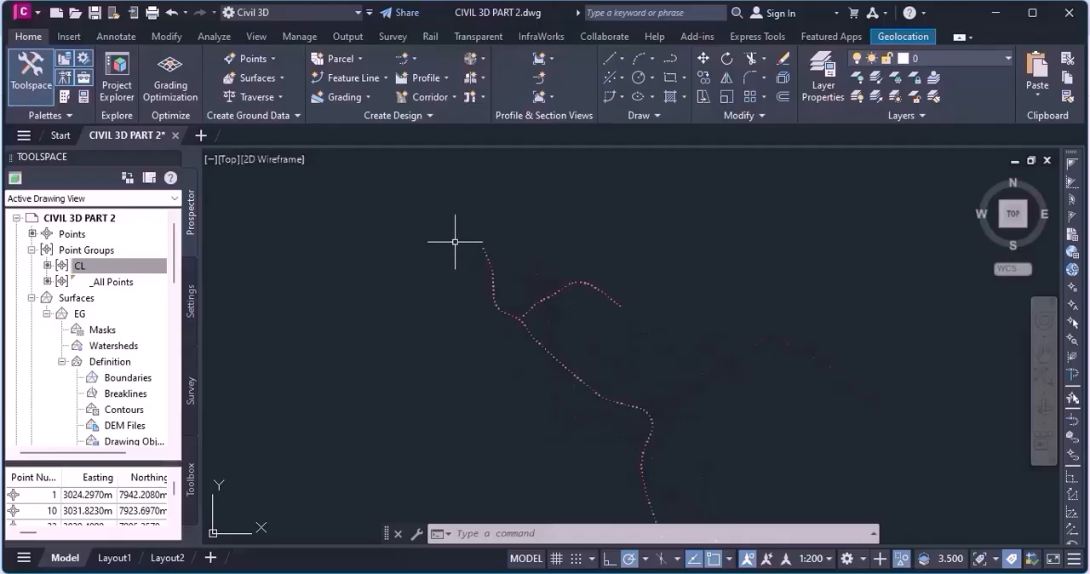
scroll(472, 239, "up", 3)
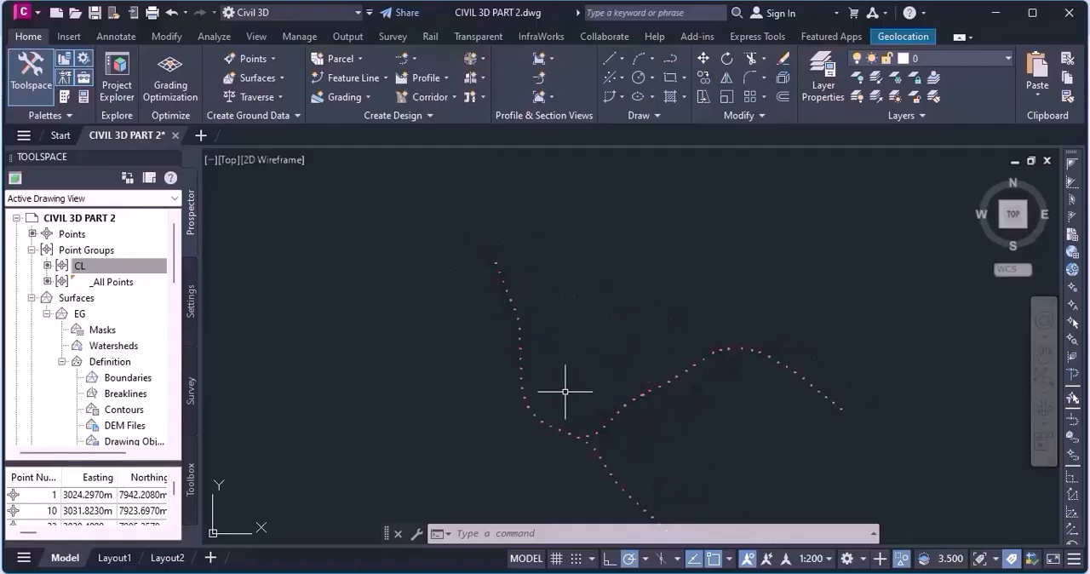
scroll(520, 301, "up", 2)
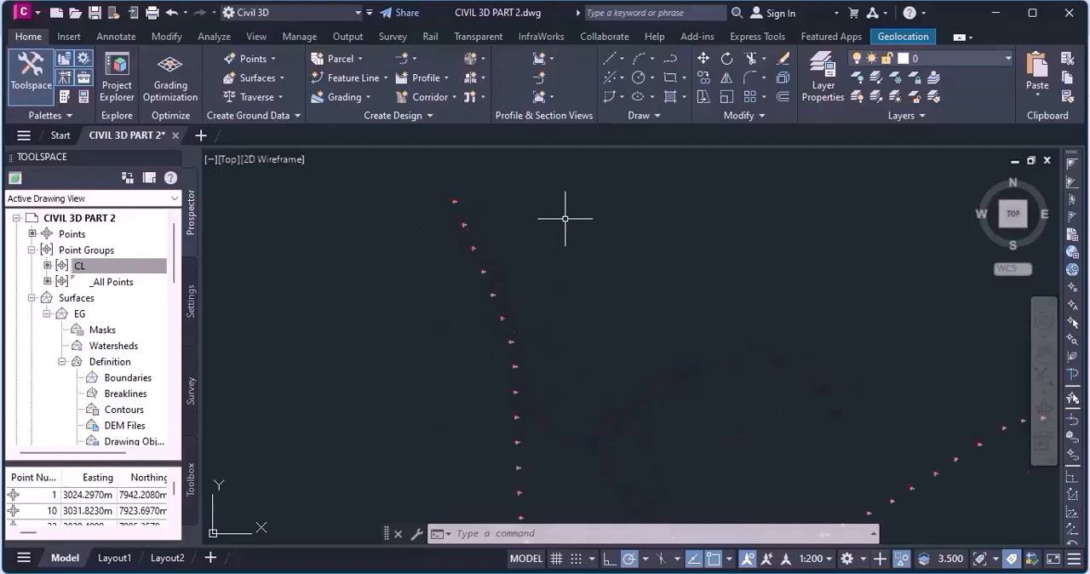
scroll(565, 219, "down", 2)
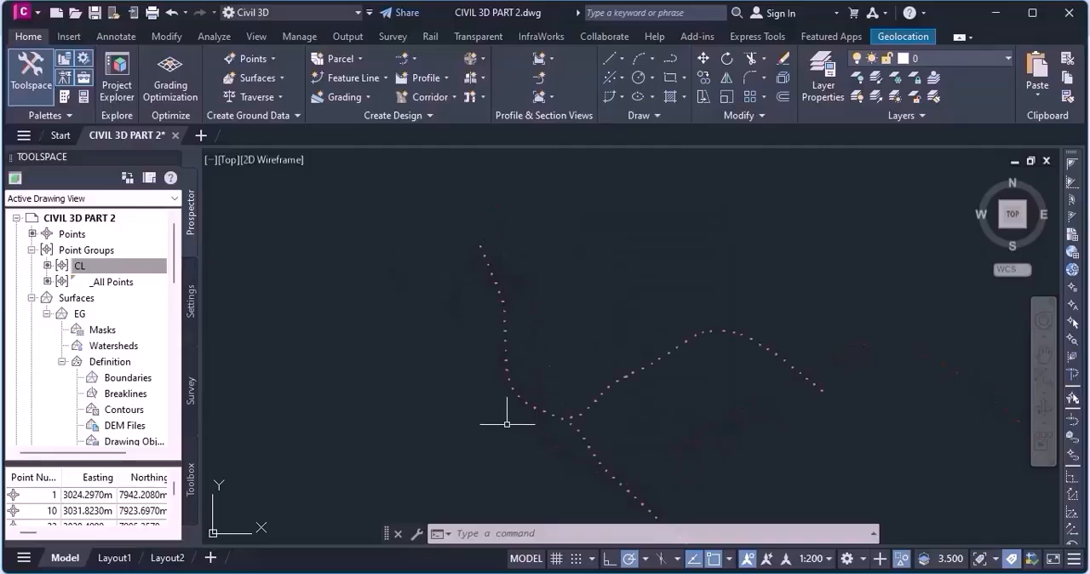
key("ctrl+s")
Trace the possible centerline routes through the isolated CL points, from the northern branch ends past the junction to the southern end.
scroll(475, 343, "down", 4)
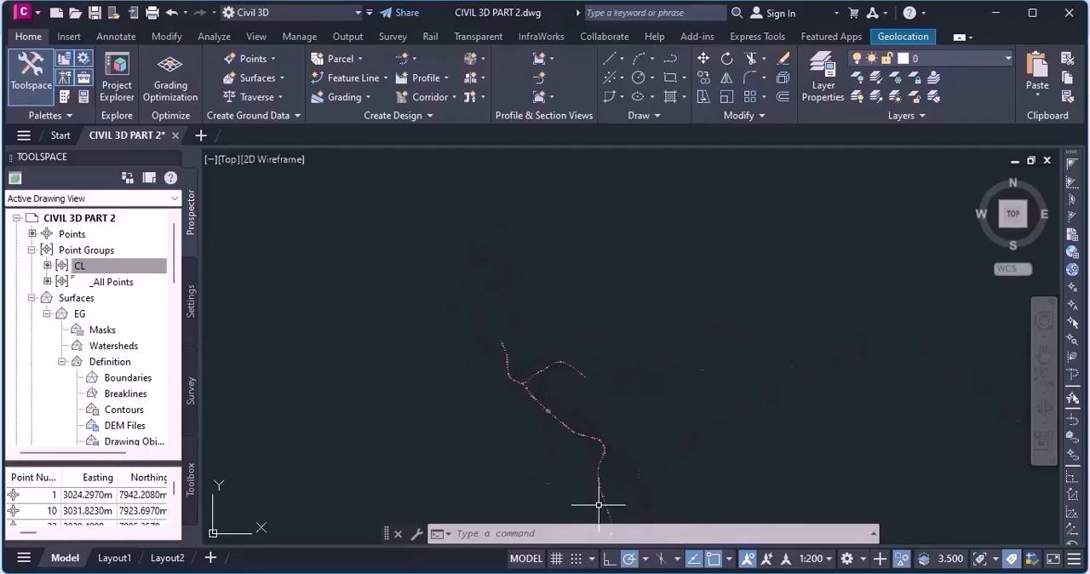
scroll(545, 433, "up", 4)
scroll(492, 246, "down", 6)
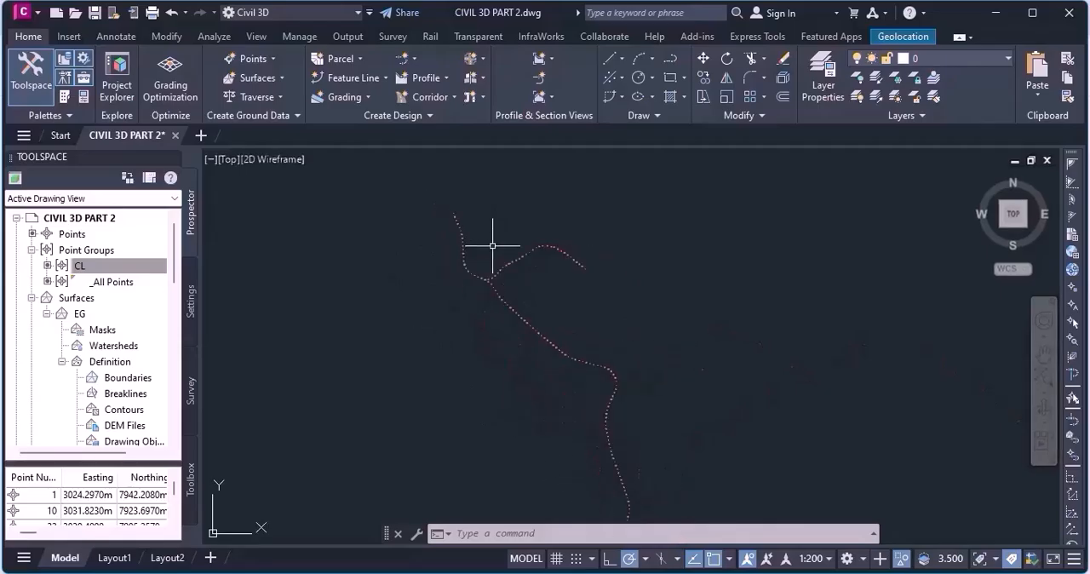
scroll(519, 317, "up", 4)
scroll(648, 366, "down", 2)
scroll(557, 275, "up", 6)
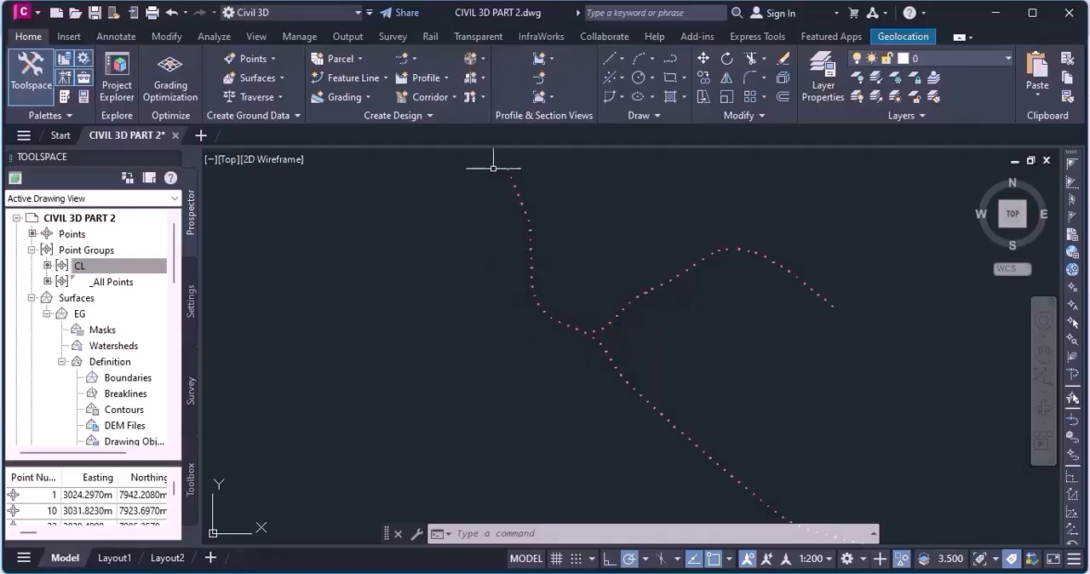
scroll(647, 300, "down", 2)
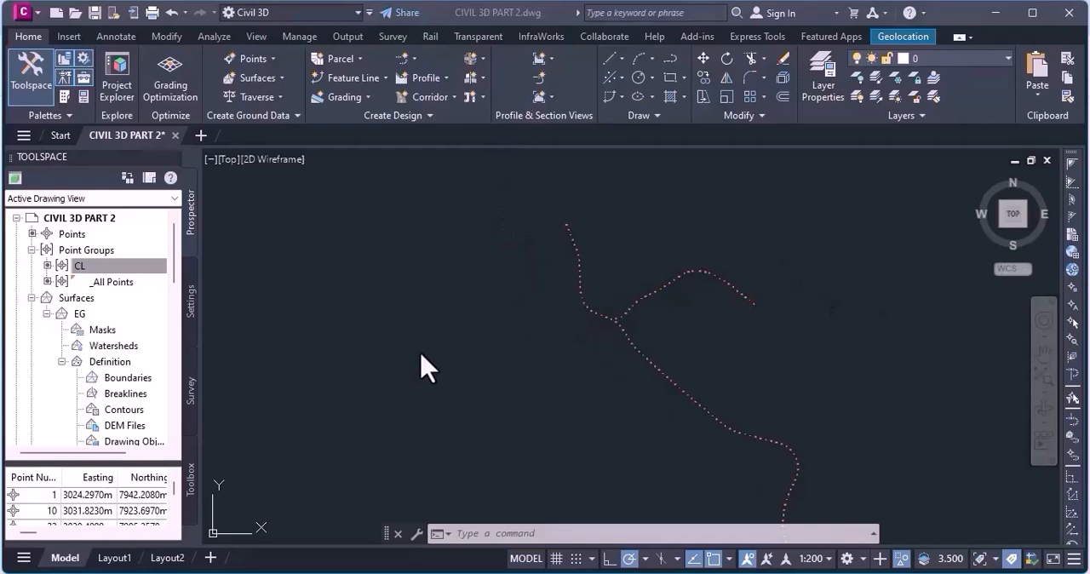
scroll(478, 316, "down", 3)
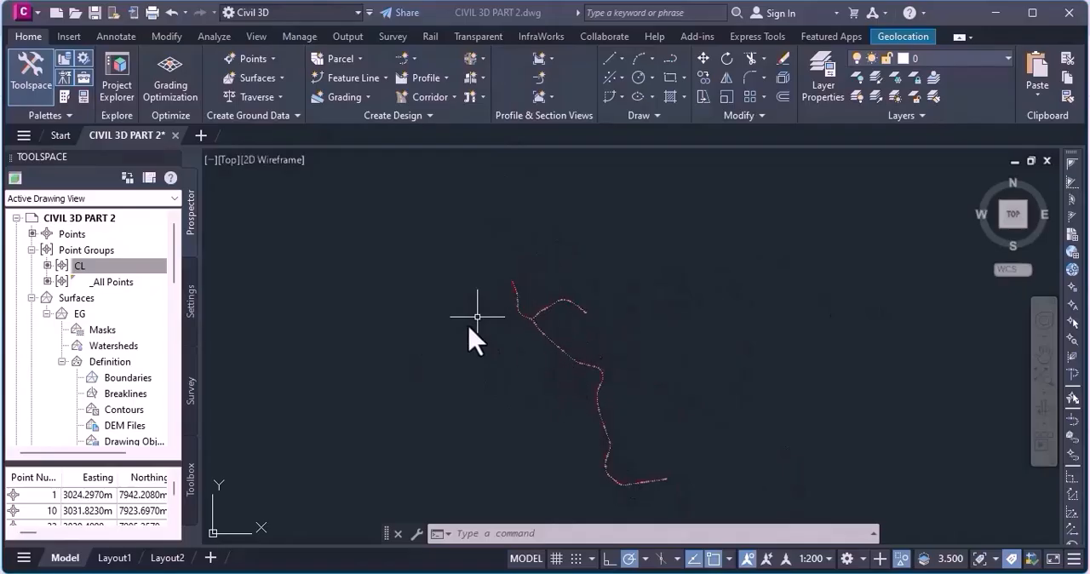
left_click(416, 287)
scroll(516, 323, "up", 5)
scroll(515, 322, "down", 2)
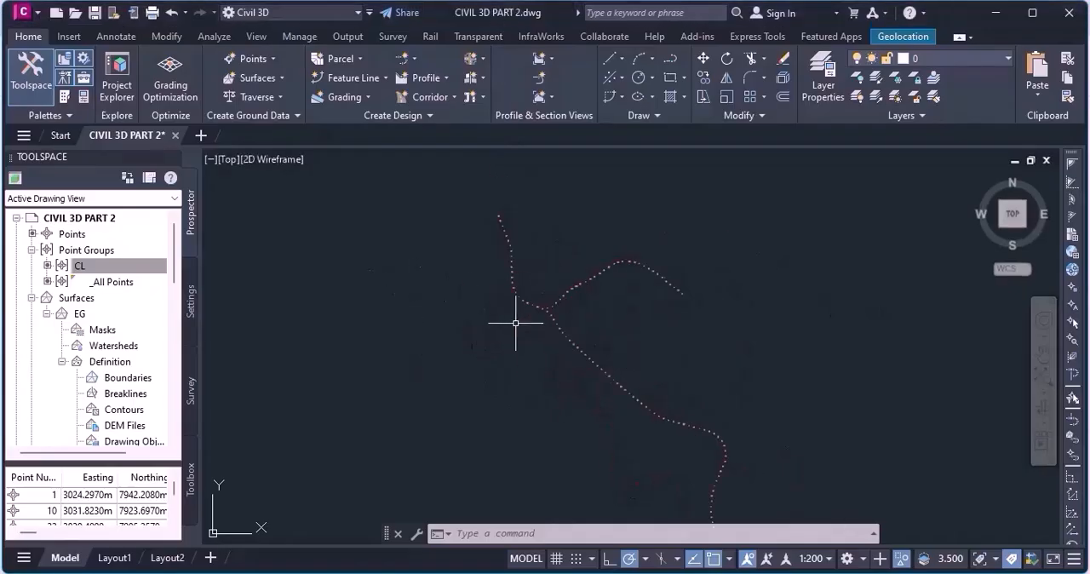
scroll(502, 247, "up", 3)
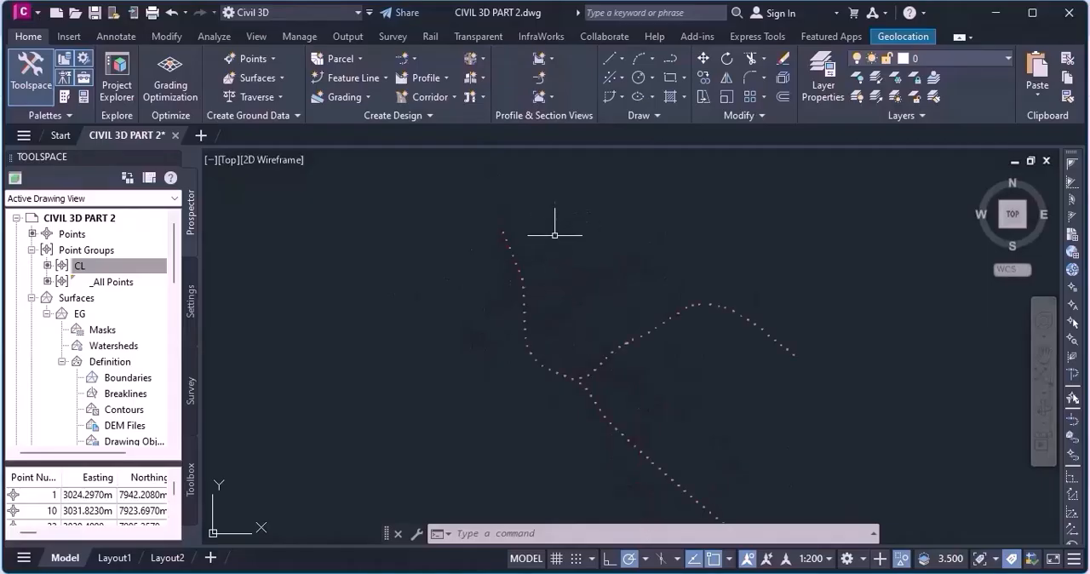
scroll(486, 224, "down", 4)
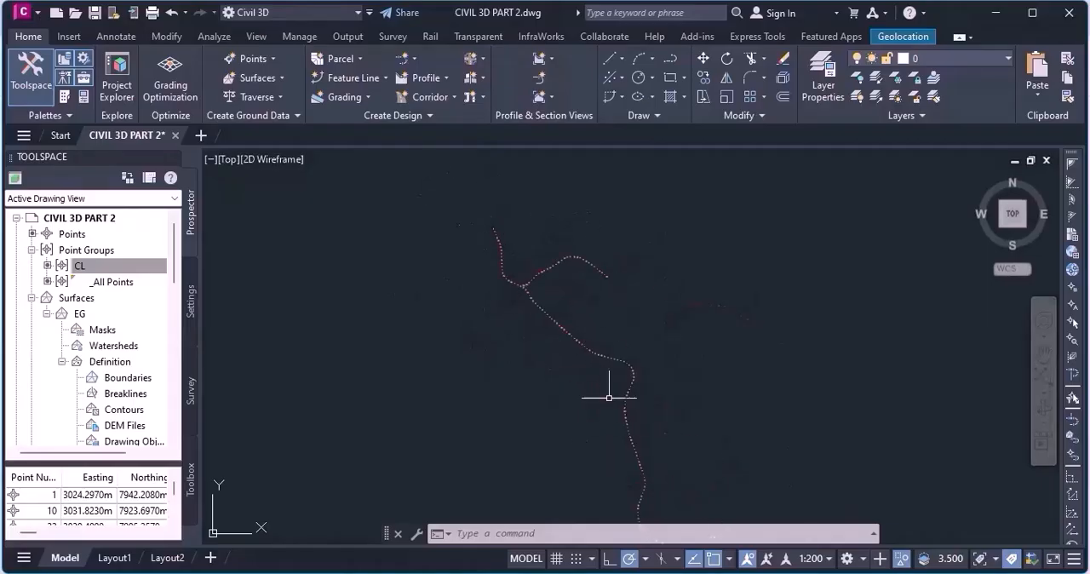
scroll(595, 315, "down", 2)
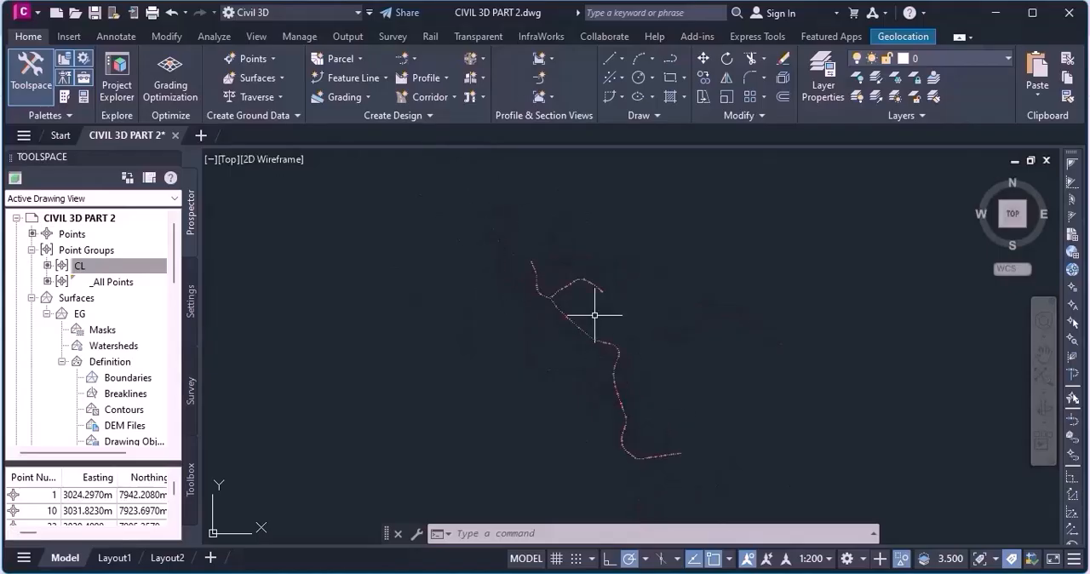
scroll(595, 315, "up", 2)
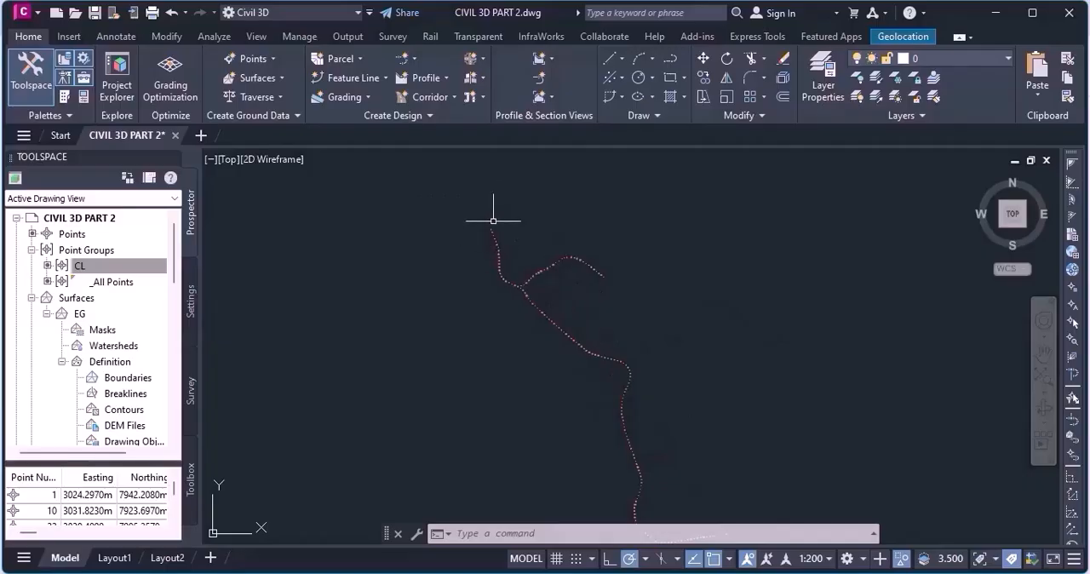
scroll(494, 231, "up", 4)
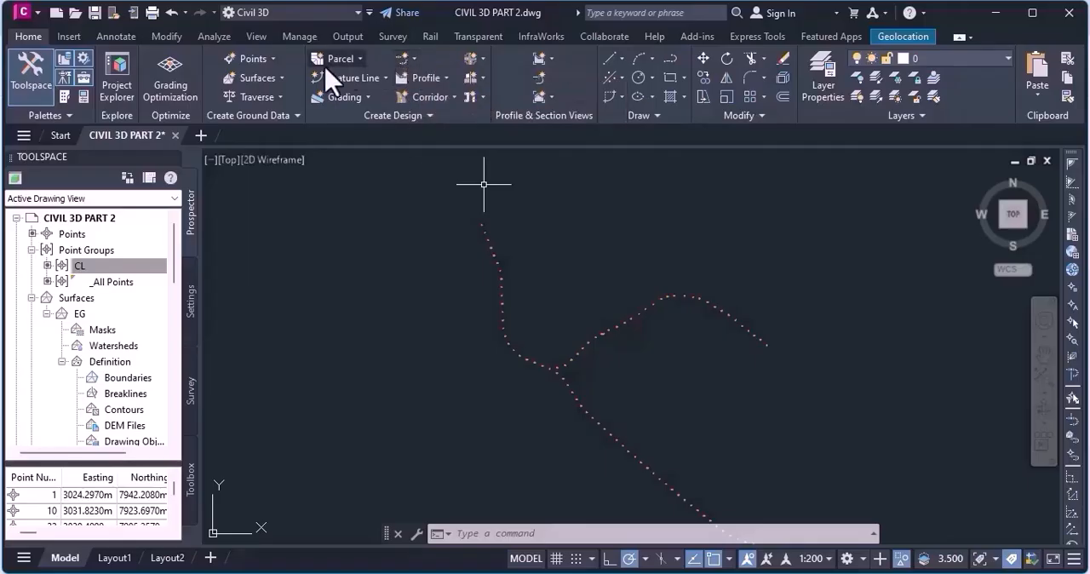
Start a centerline alignment layout with the Alignment Creation Tools and name it ALT 1.
left_click(410, 61)
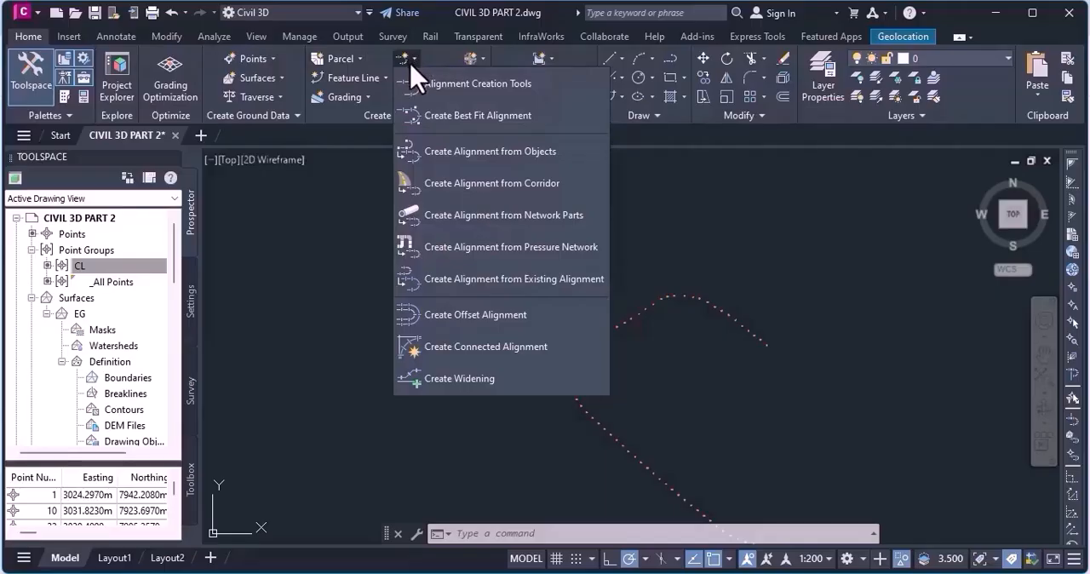
left_click(477, 85)
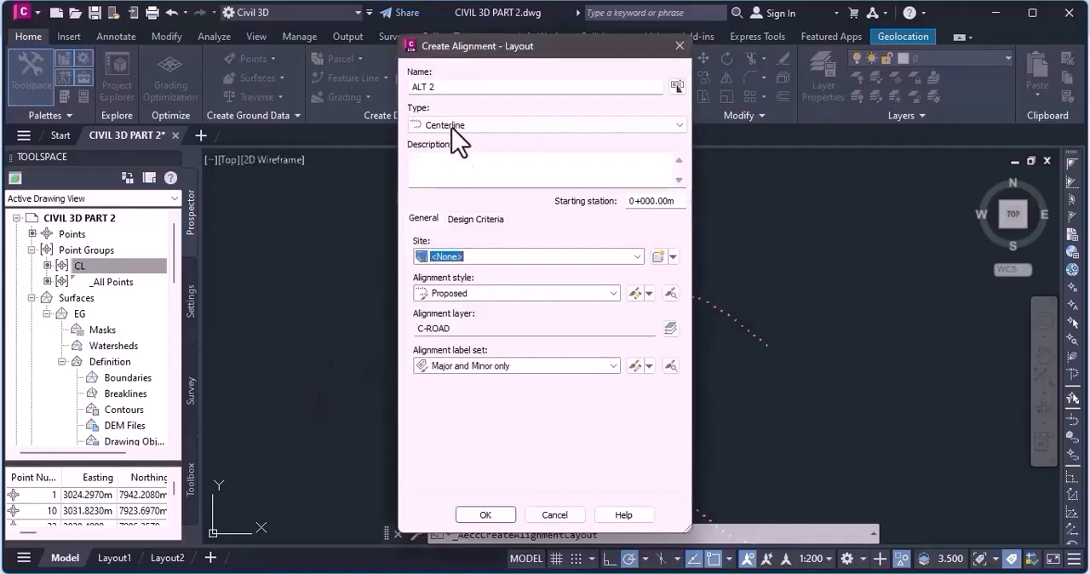
left_click(516, 92)
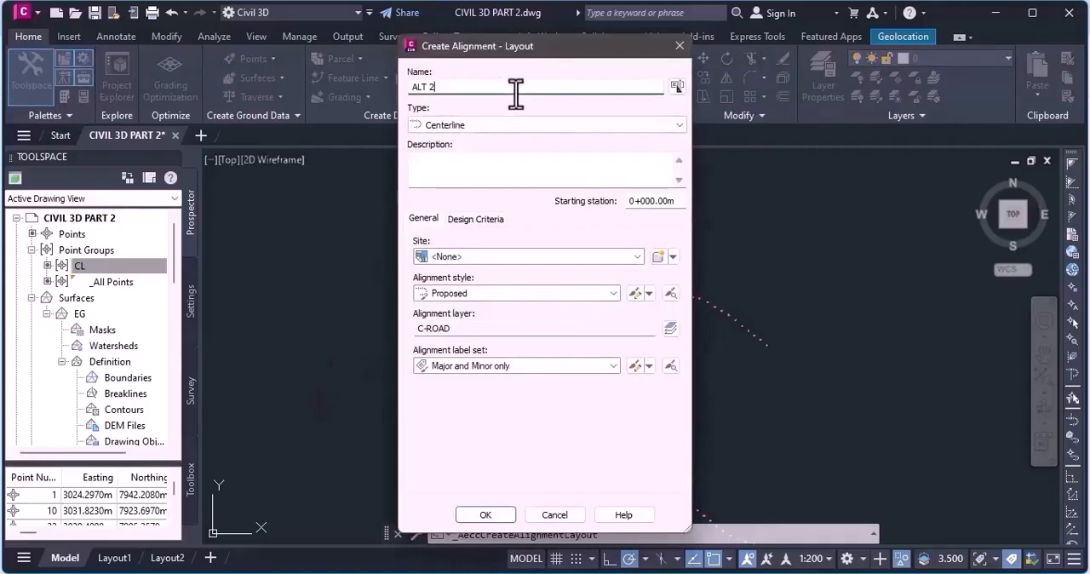
left_click(671, 87)
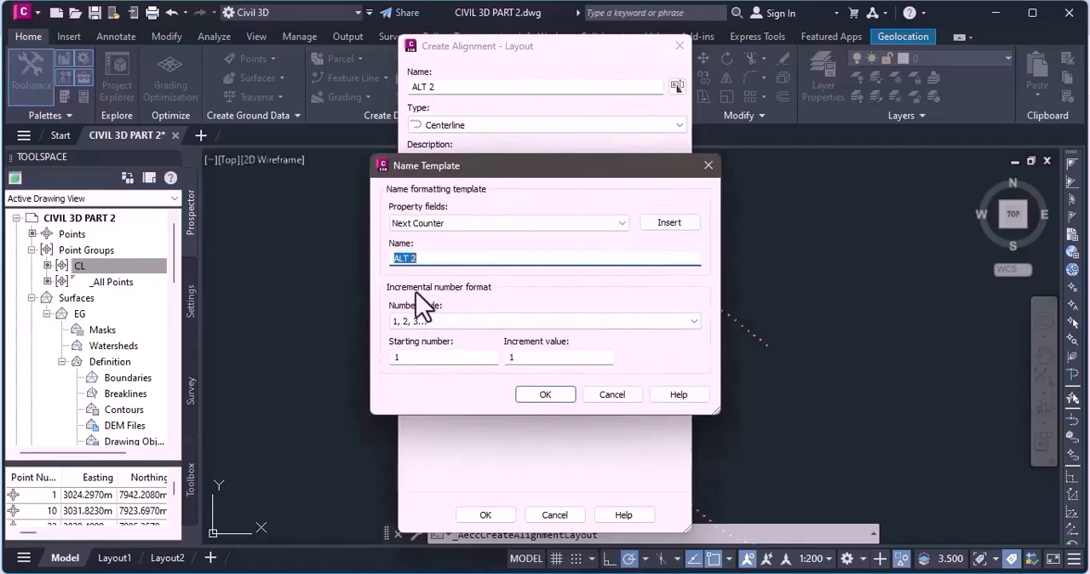
left_click(710, 165)
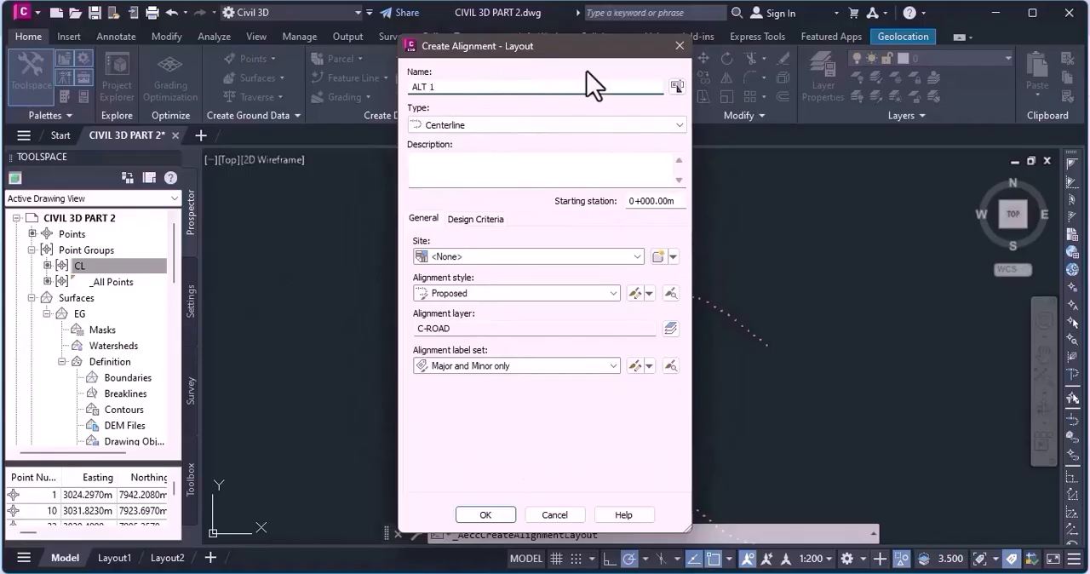
left_click_drag(579, 49, 256, 153)
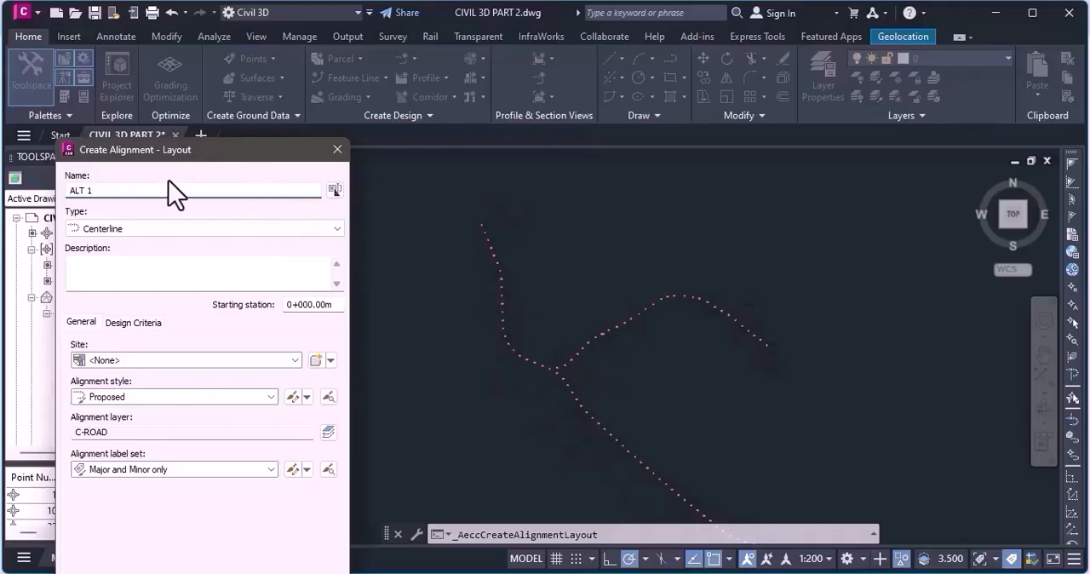
left_click_drag(230, 162, 325, 31)
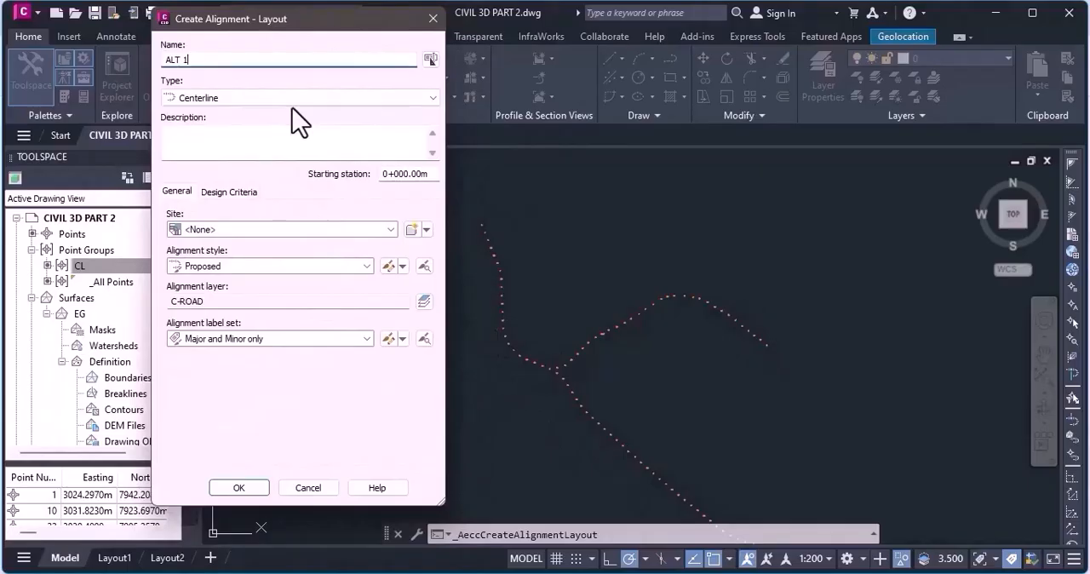
Compare the general settings with the design criteria settings for the ALT 1 alignment.
left_click(241, 134)
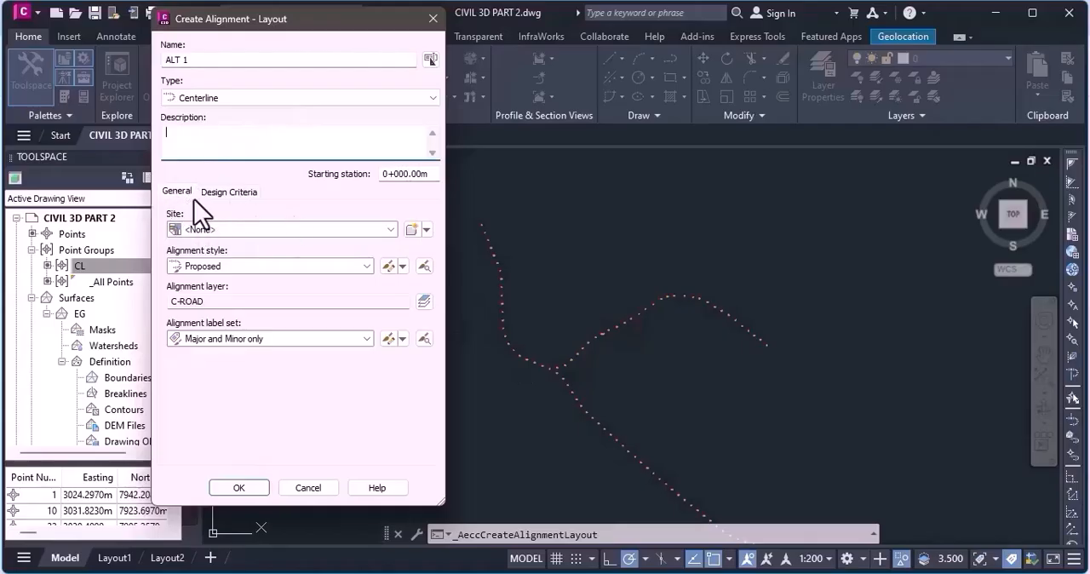
left_click(227, 192)
left_click(169, 191)
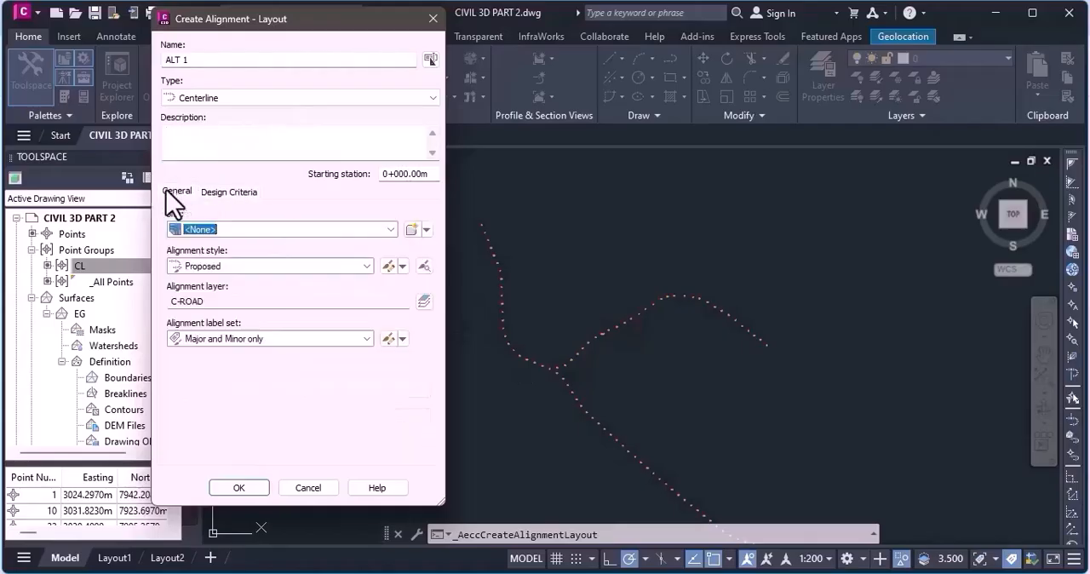
left_click(226, 191)
left_click(177, 191)
left_click(228, 192)
left_click(177, 191)
left_click(219, 195)
left_click(168, 192)
left_click(171, 190)
Examine the available sites, alignment styles and alignment label sets for ALT 1.
left_click(252, 235)
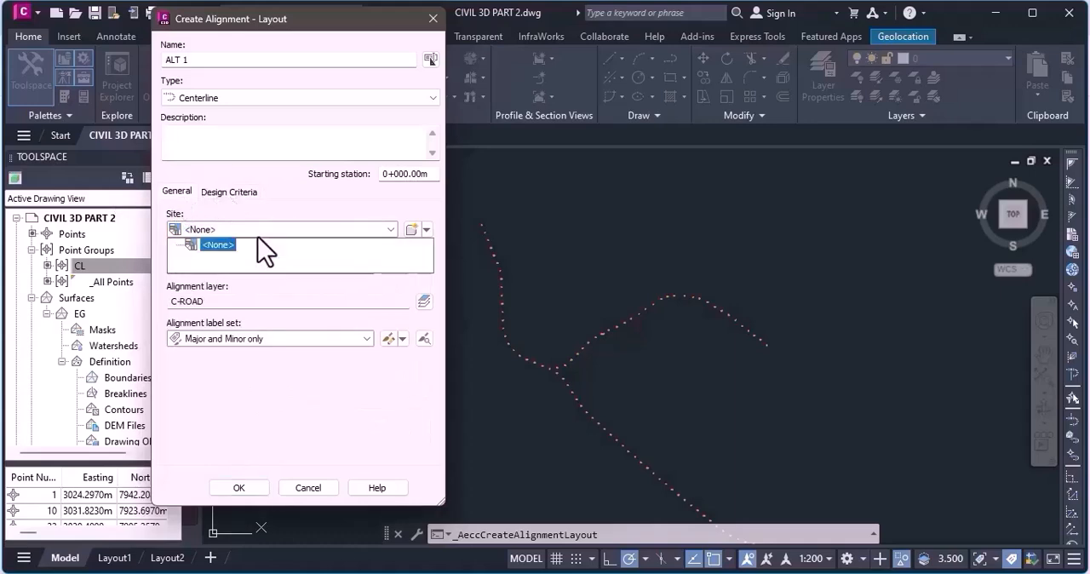
left_click(252, 237)
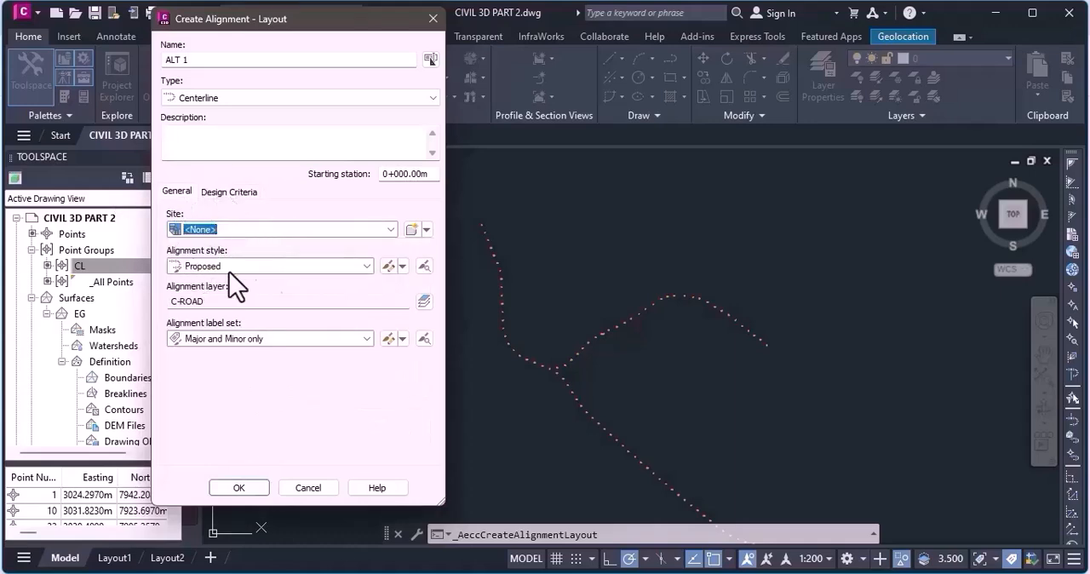
left_click(265, 269)
left_click(265, 269)
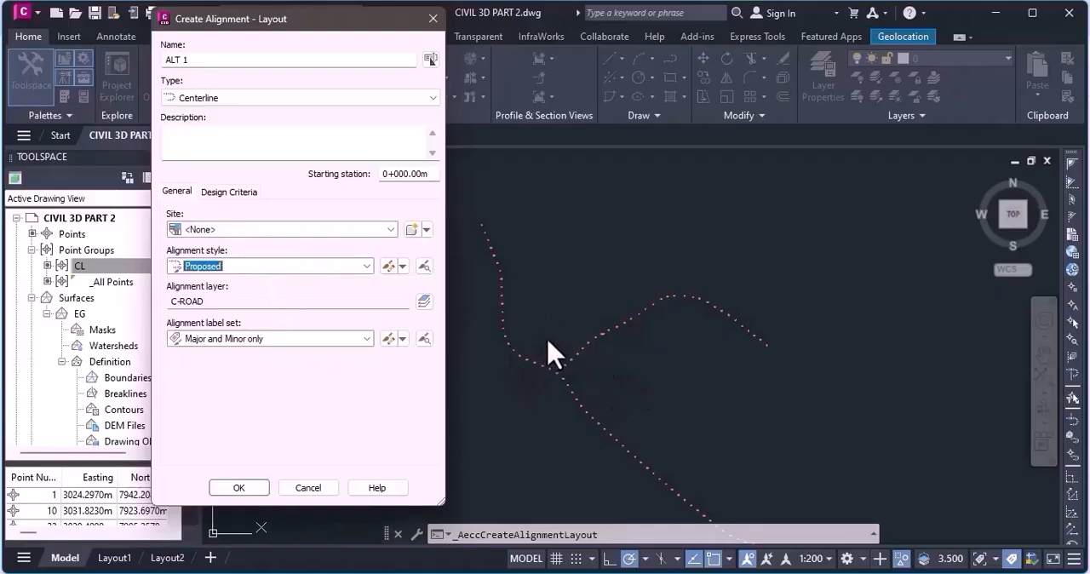
left_click(327, 267)
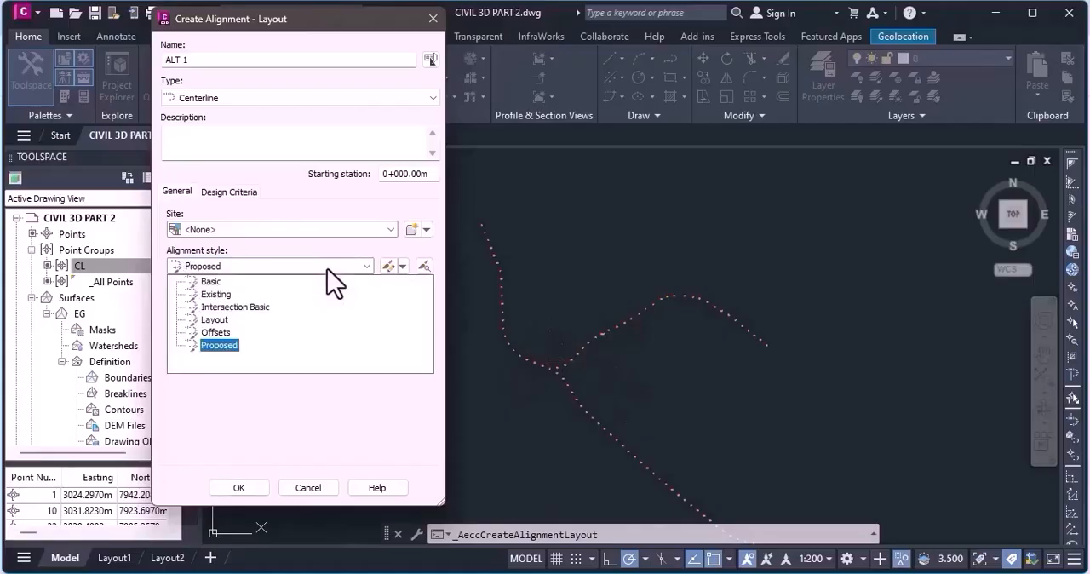
left_click(327, 269)
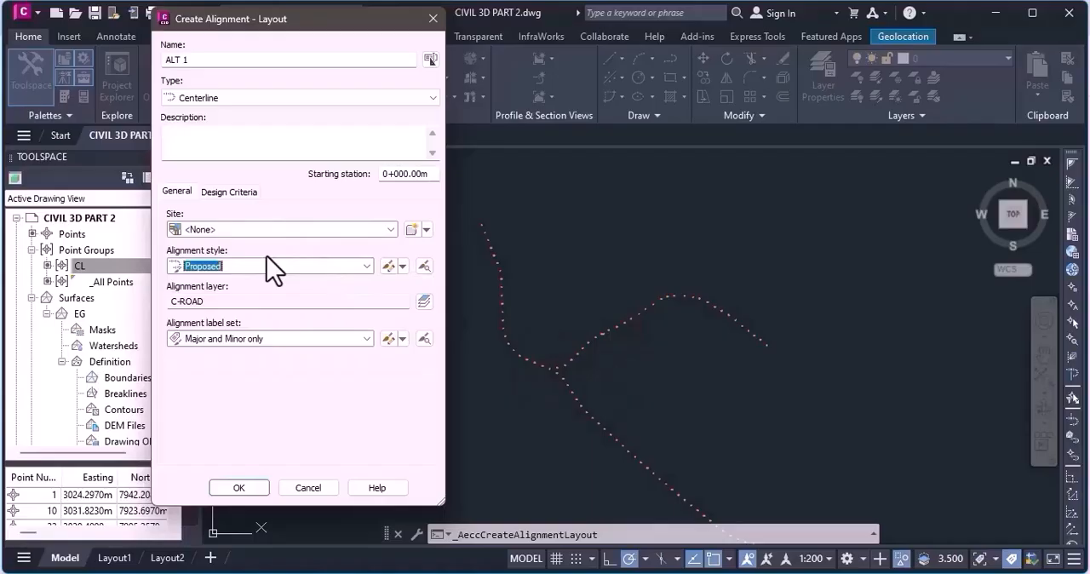
left_click(282, 338)
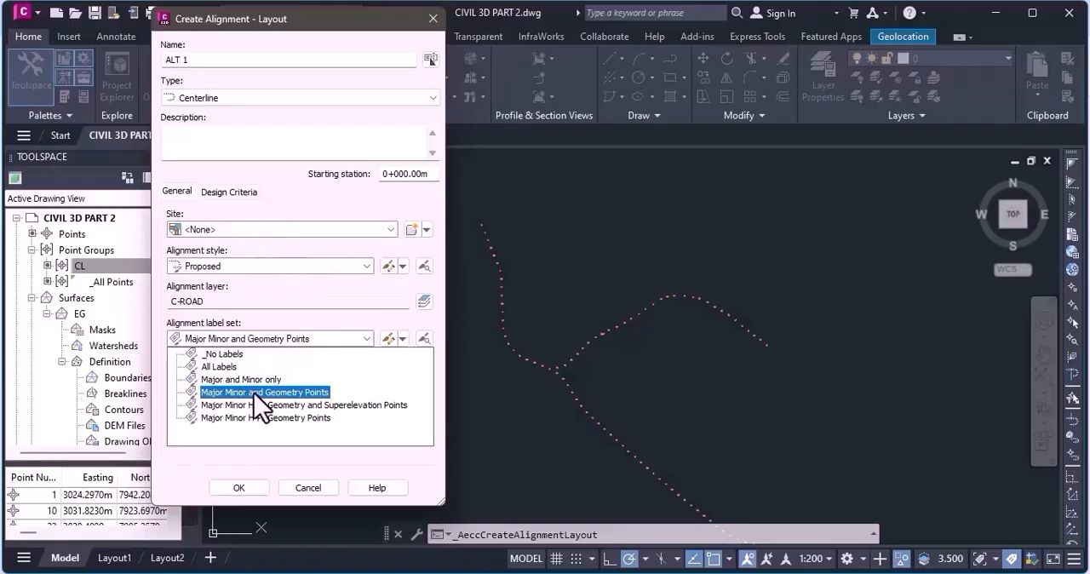
left_click(279, 328)
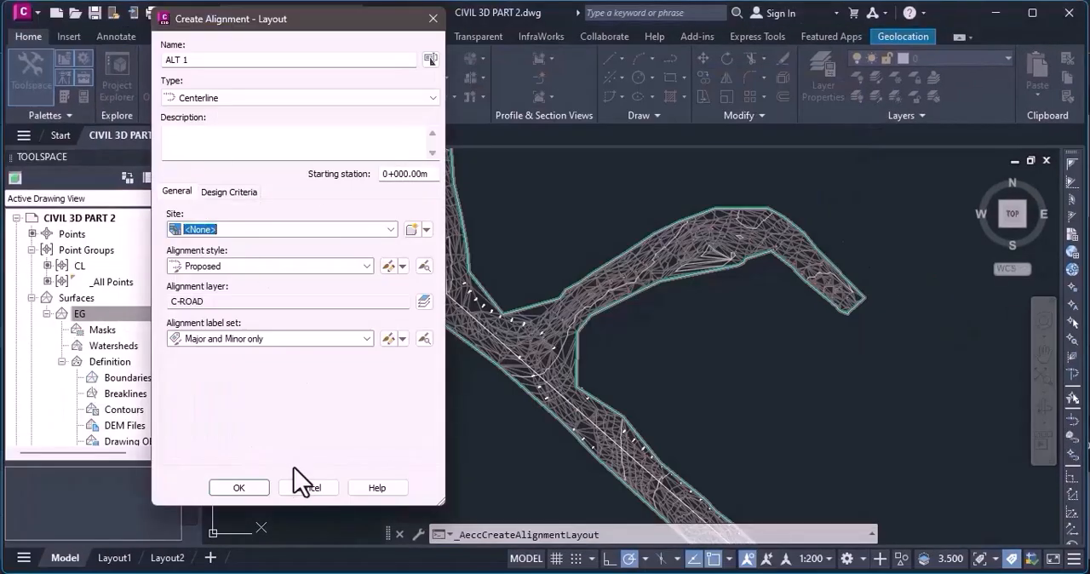
Enable criteria-based design for ALT 1 with a starting design speed of 100 km/h.
left_click(235, 193)
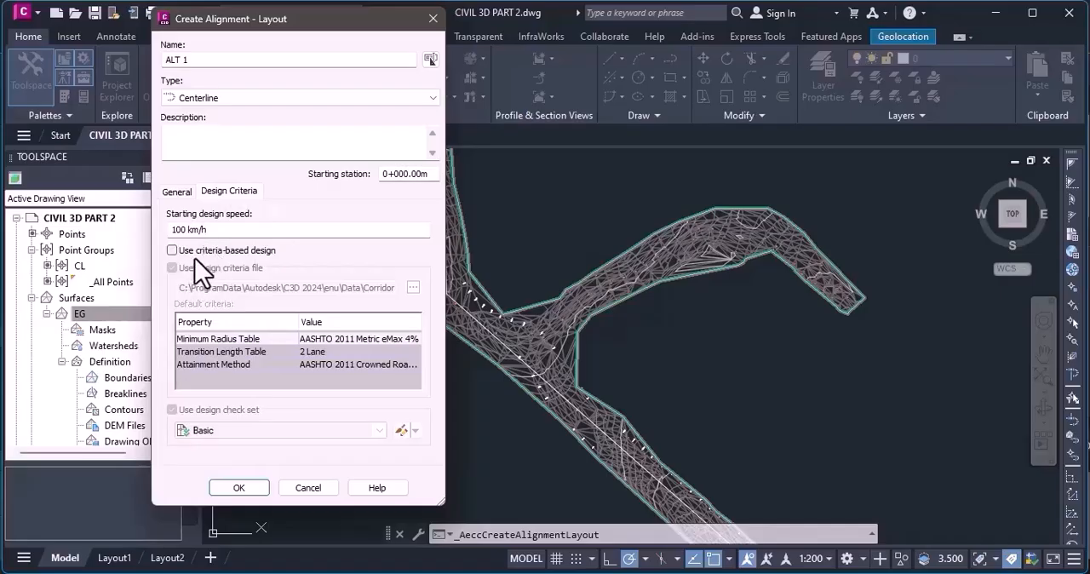
left_click(173, 252)
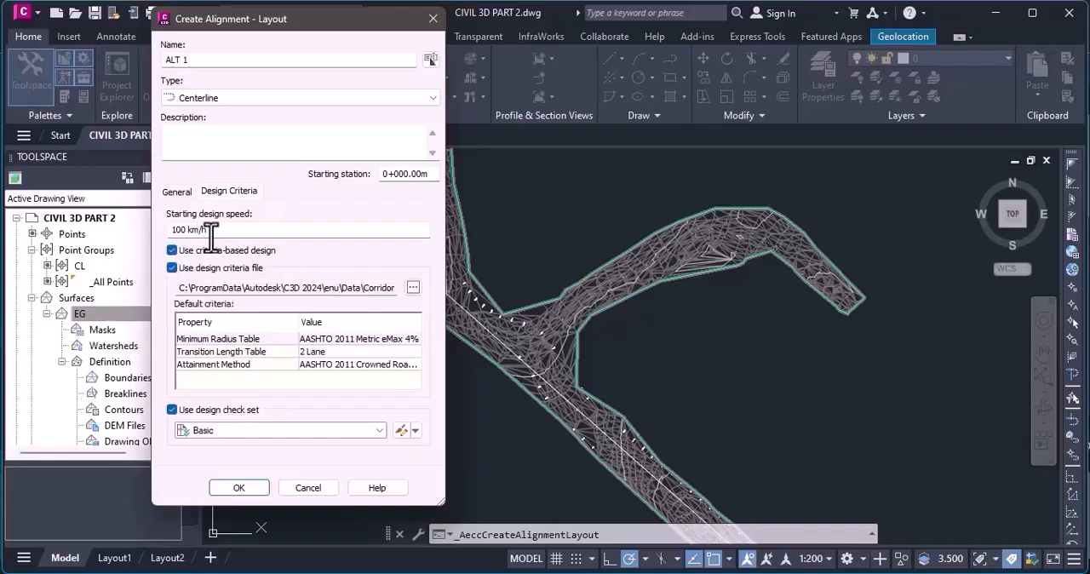
left_click(244, 230)
Load _Autodesk Civil 3D Metric (2011) Roadway Design Standards.xml as the design criteria file.
left_click(412, 288)
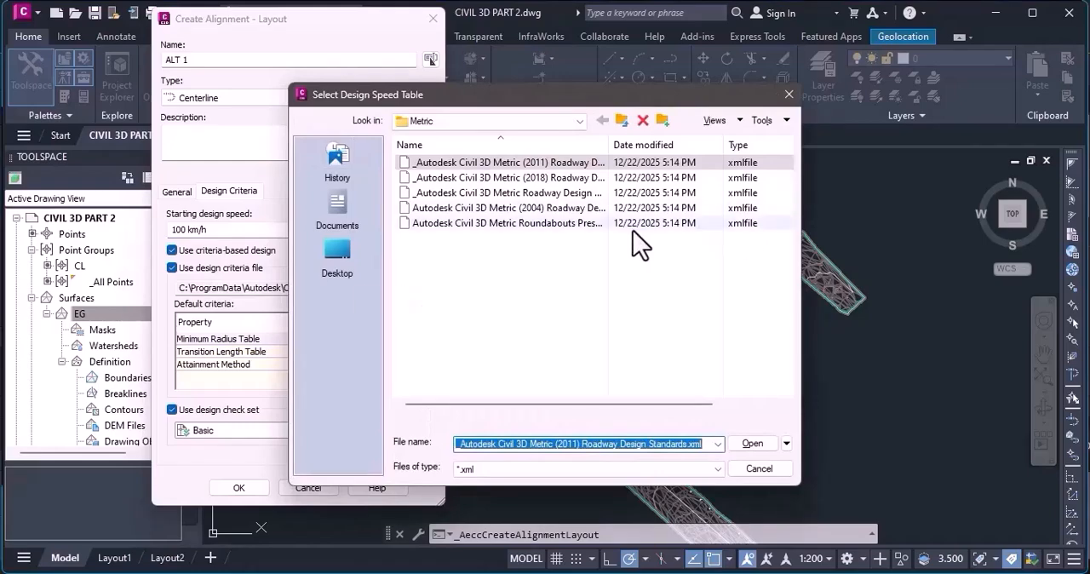
left_click(571, 163)
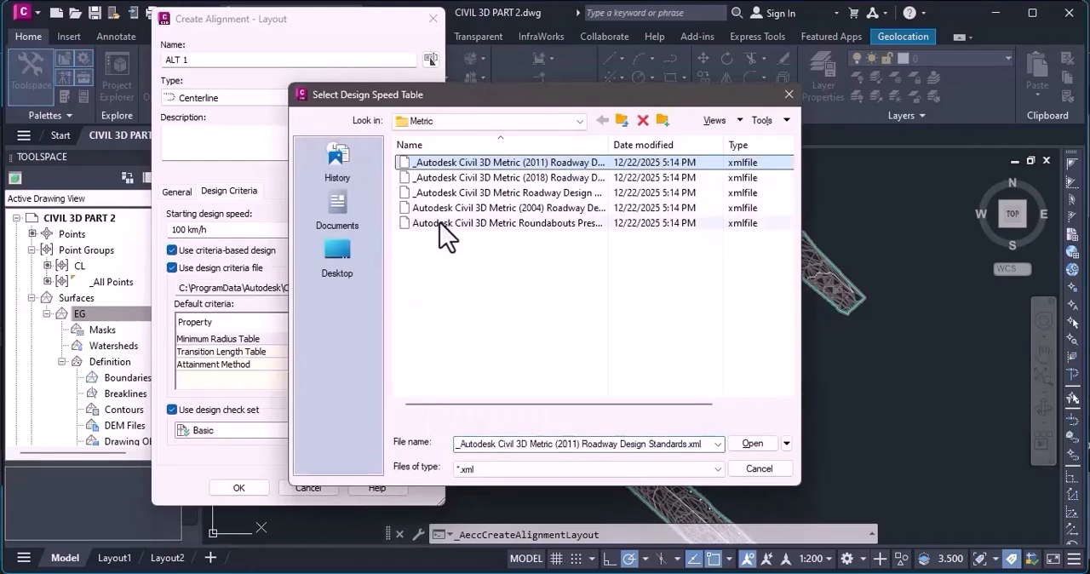
left_click(532, 120)
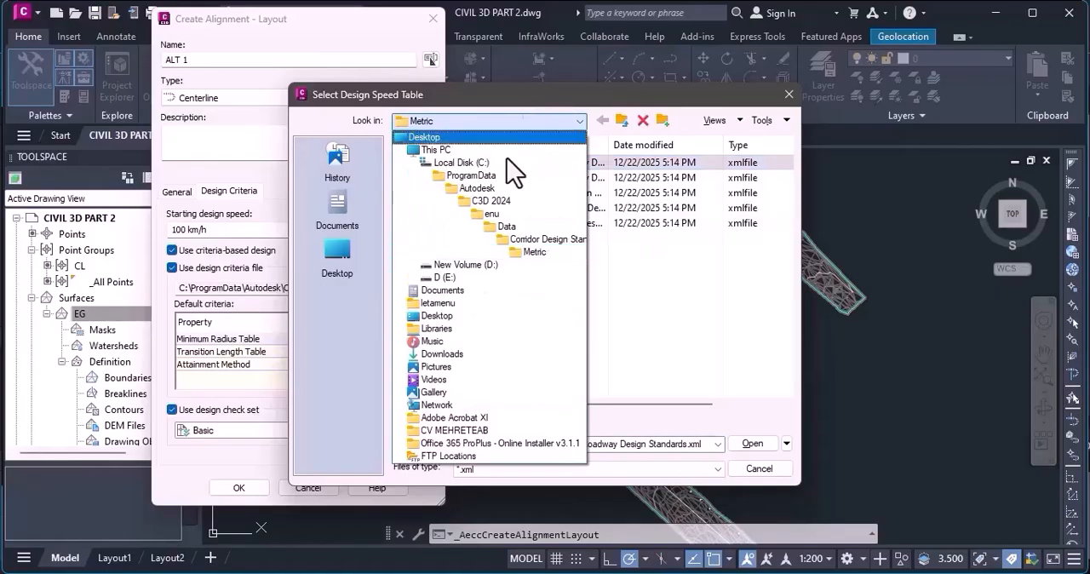
left_click(472, 265)
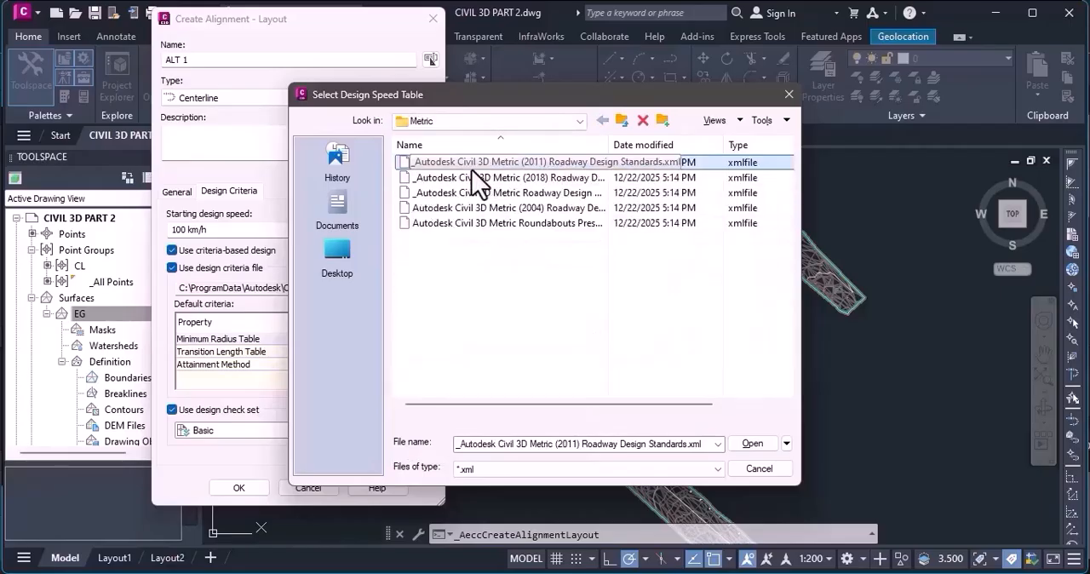
left_click(751, 444)
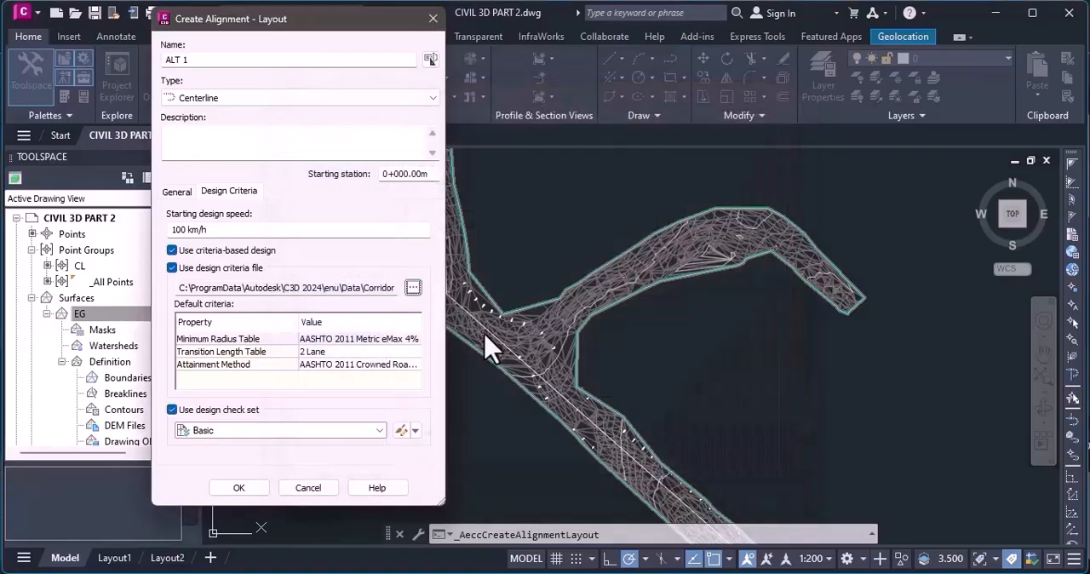
Review the default criteria for the minimum radius table, transition length table and attainment method.
left_click(249, 340)
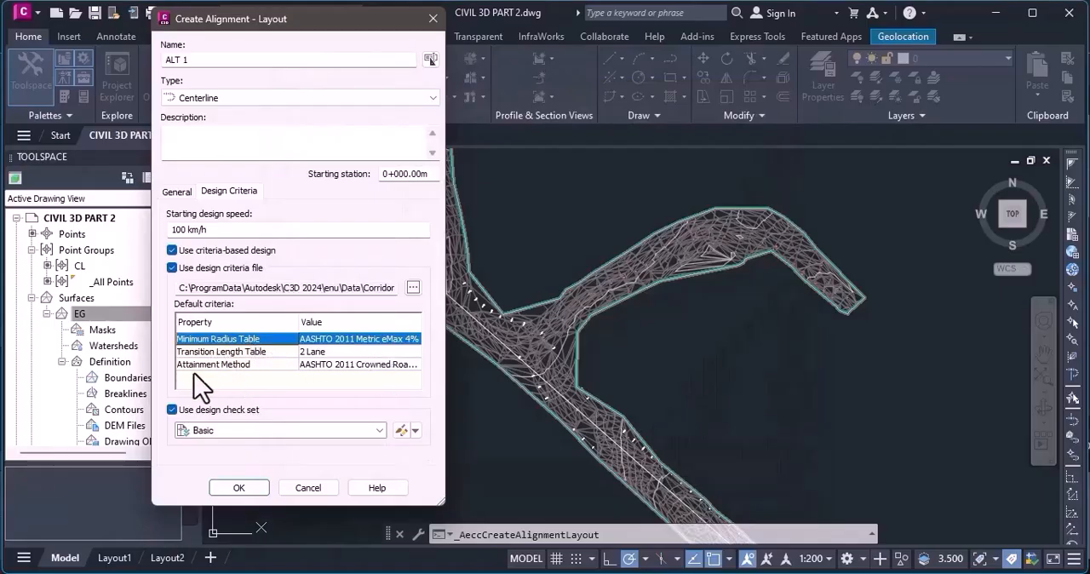
left_click(218, 350)
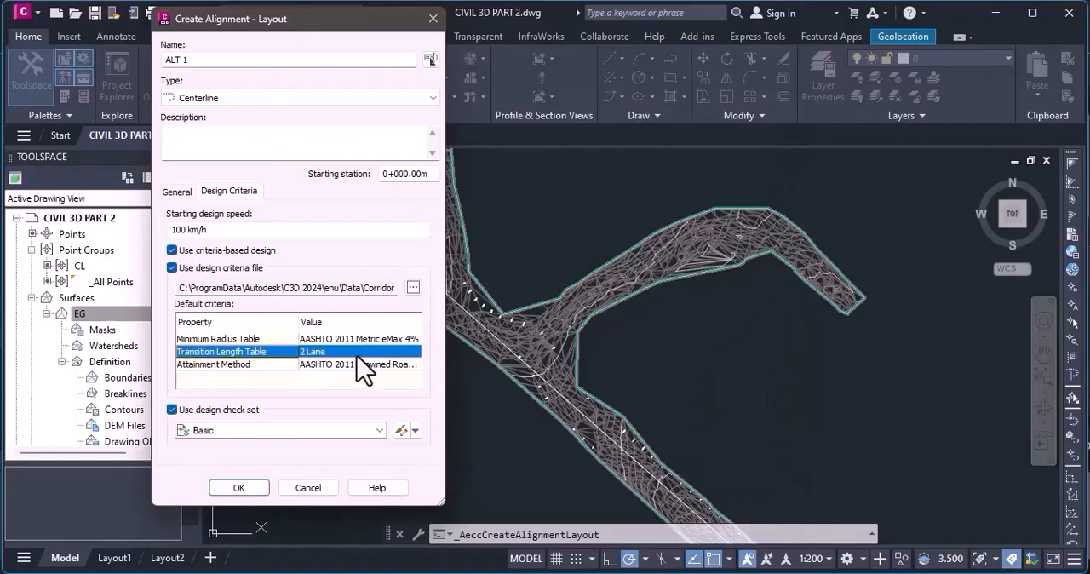
left_click(235, 365)
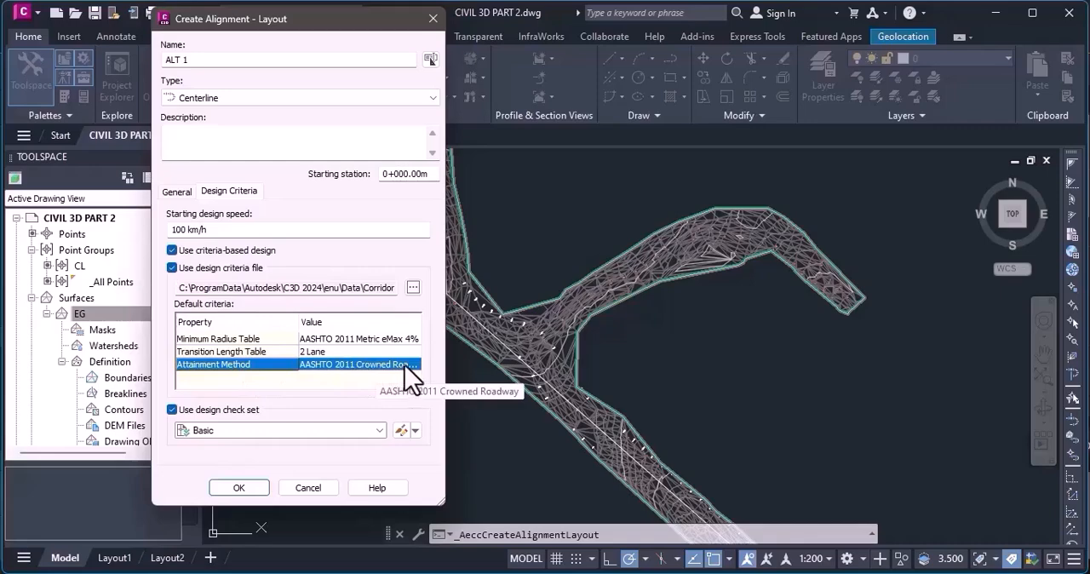
left_click(359, 340)
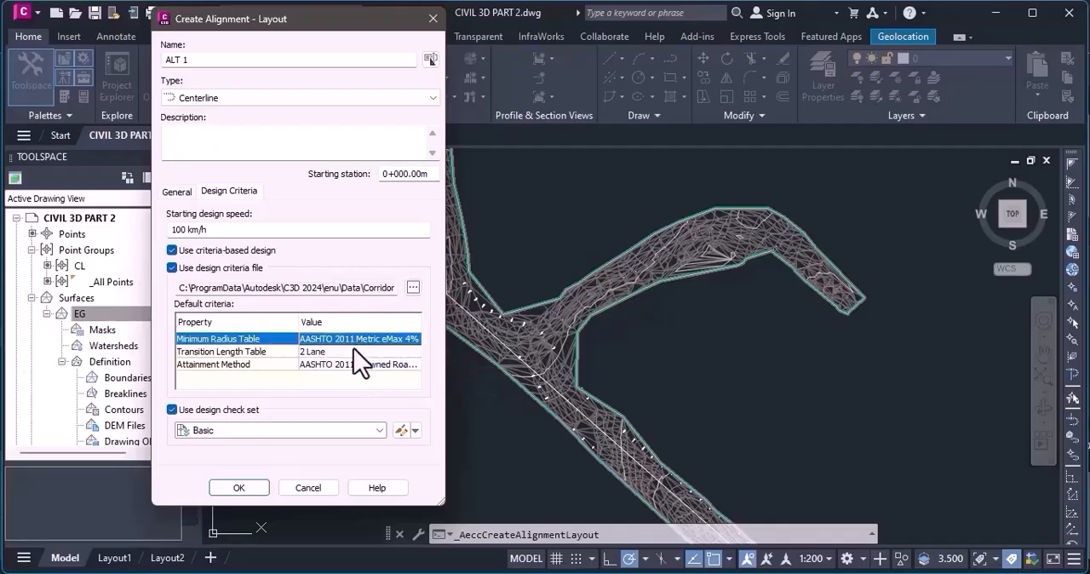
left_click(355, 351)
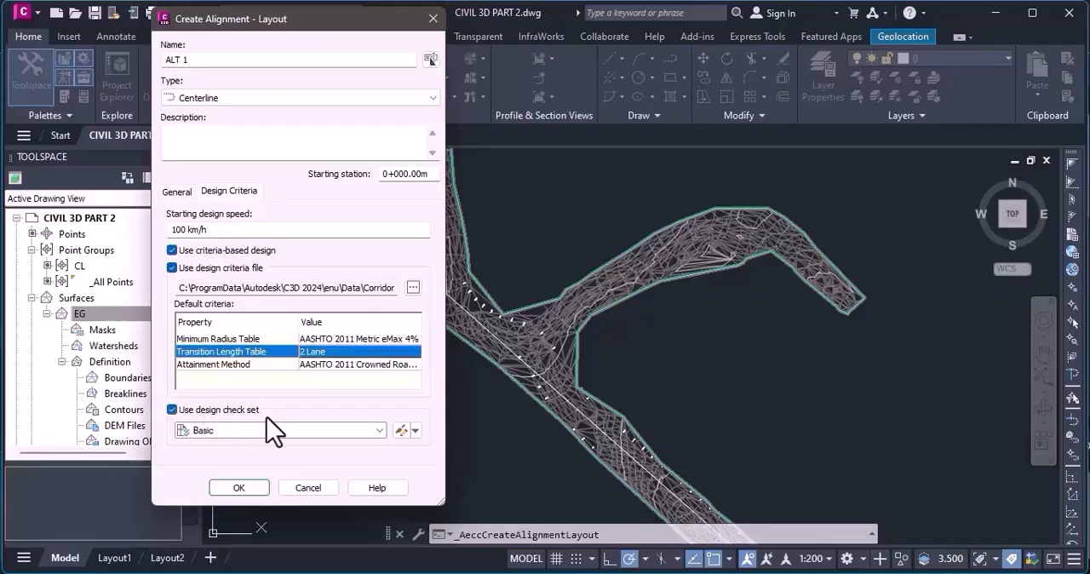
Turn off the design check set, keep the design criteria file in use, and accept the ALT 1 alignment settings.
left_click(172, 409)
left_click(172, 410)
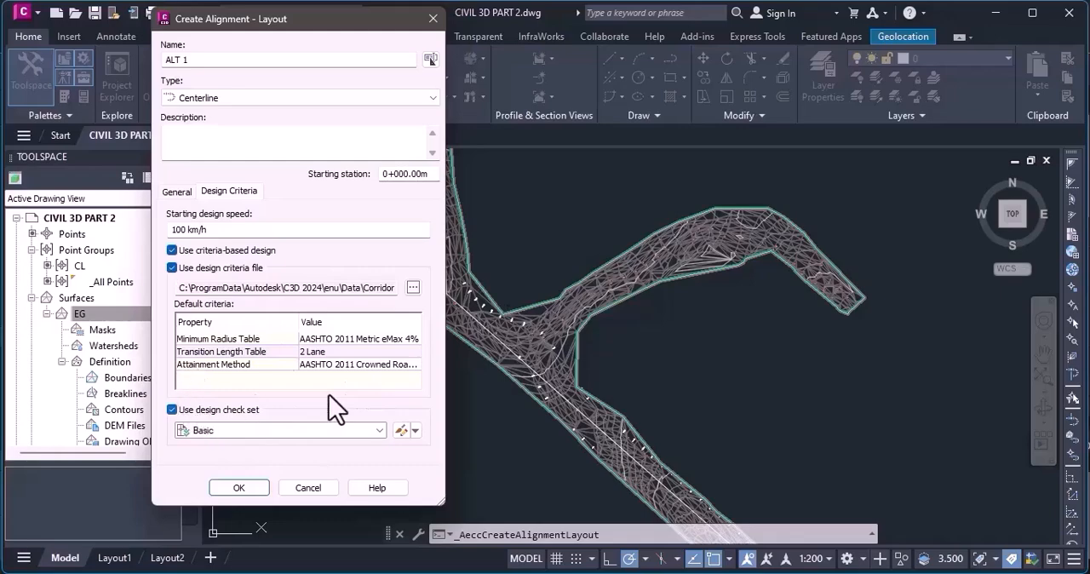
left_click(173, 411)
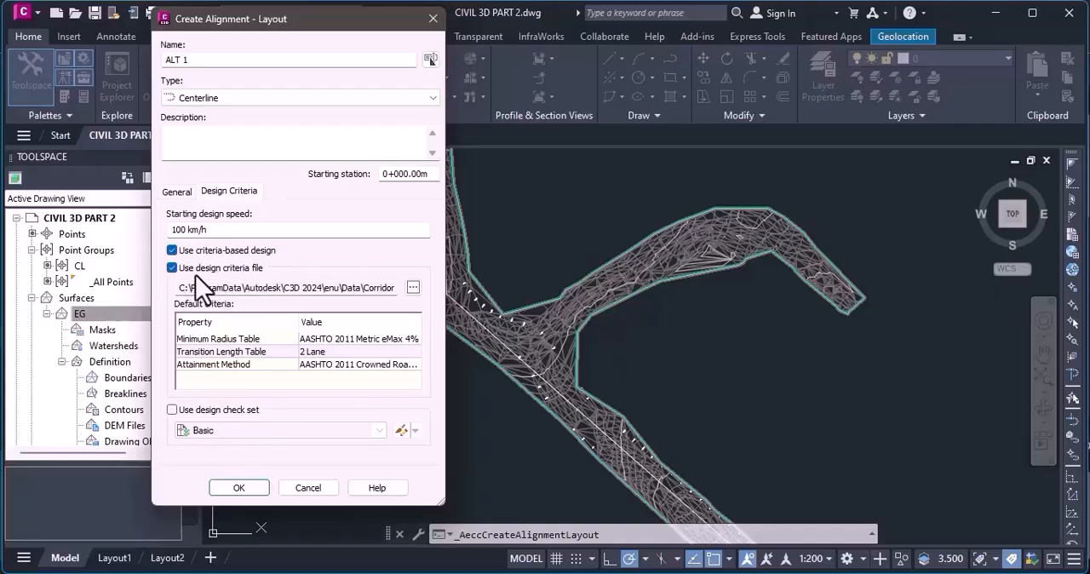
left_click(173, 268)
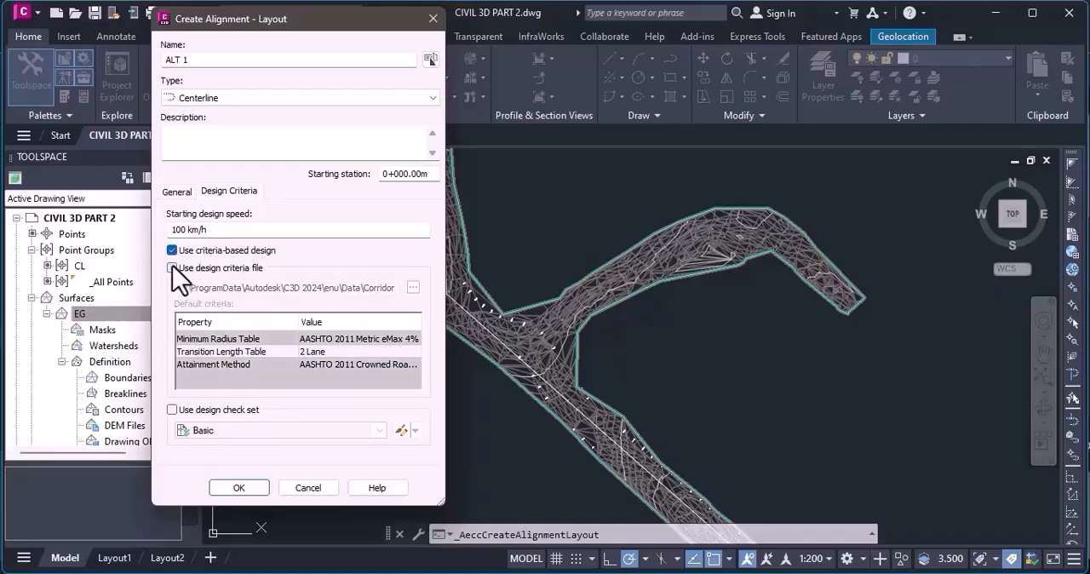
left_click(174, 267)
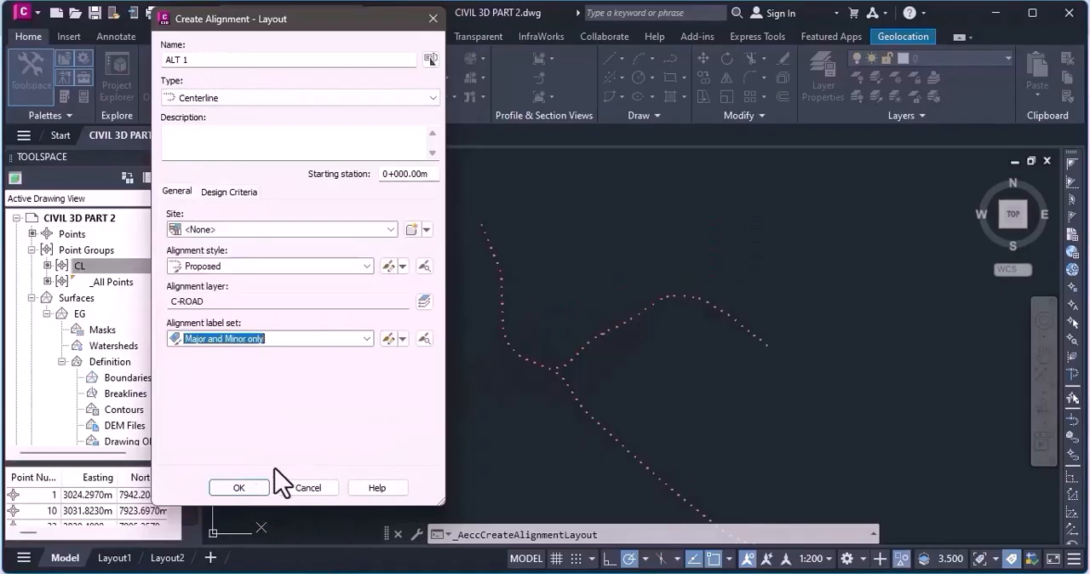
left_click(241, 489)
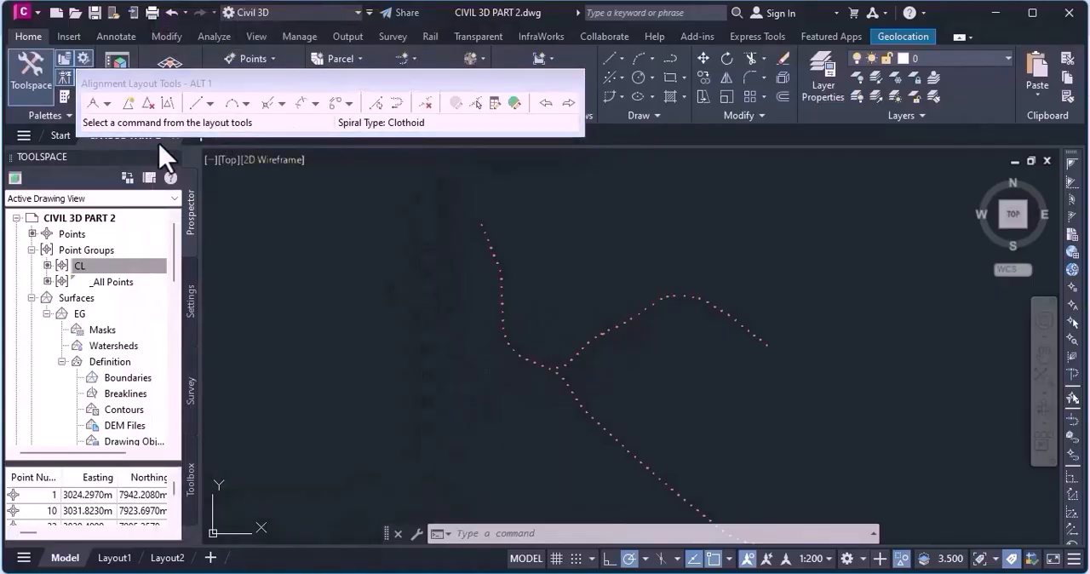
left_click_drag(303, 86, 573, 255)
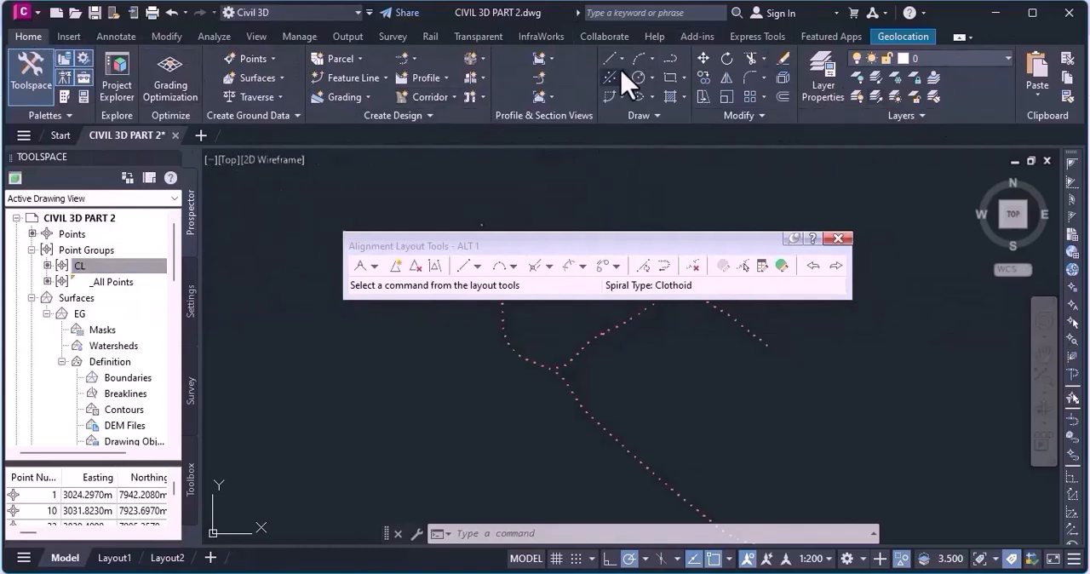
left_click_drag(666, 242, 368, 115)
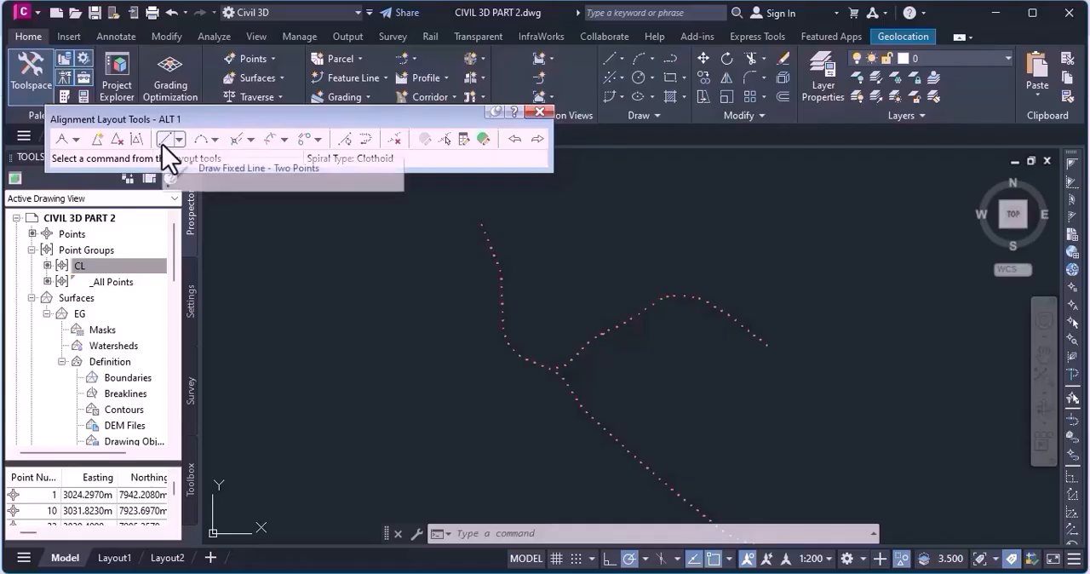
left_click(75, 139)
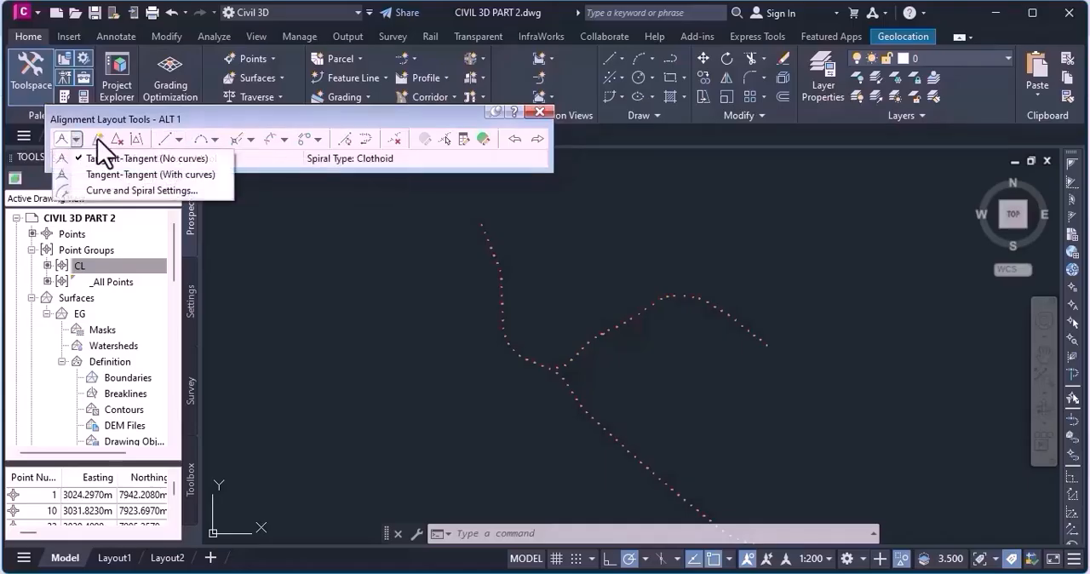
left_click(165, 139)
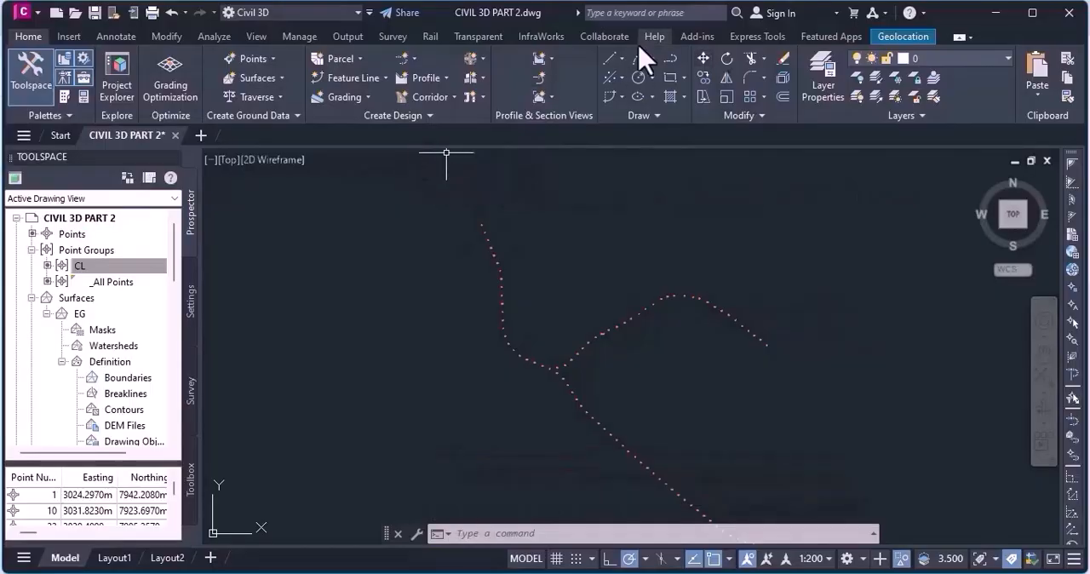
left_click(670, 61)
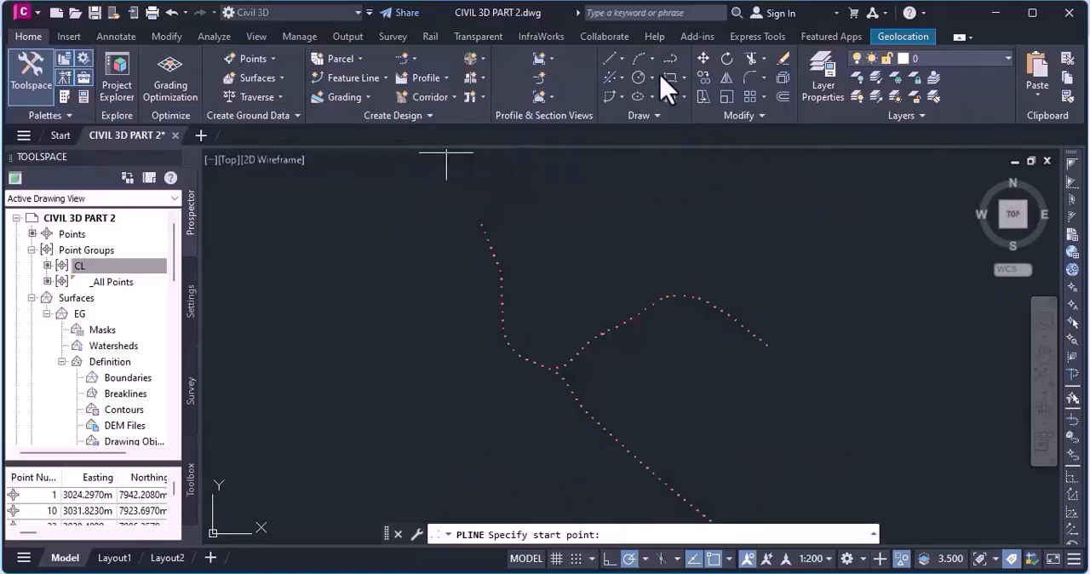
Start a polyline at the northern end of the CL points, with a first segment about 140 m long and a vertex at each of the first two bends.
left_click(674, 62)
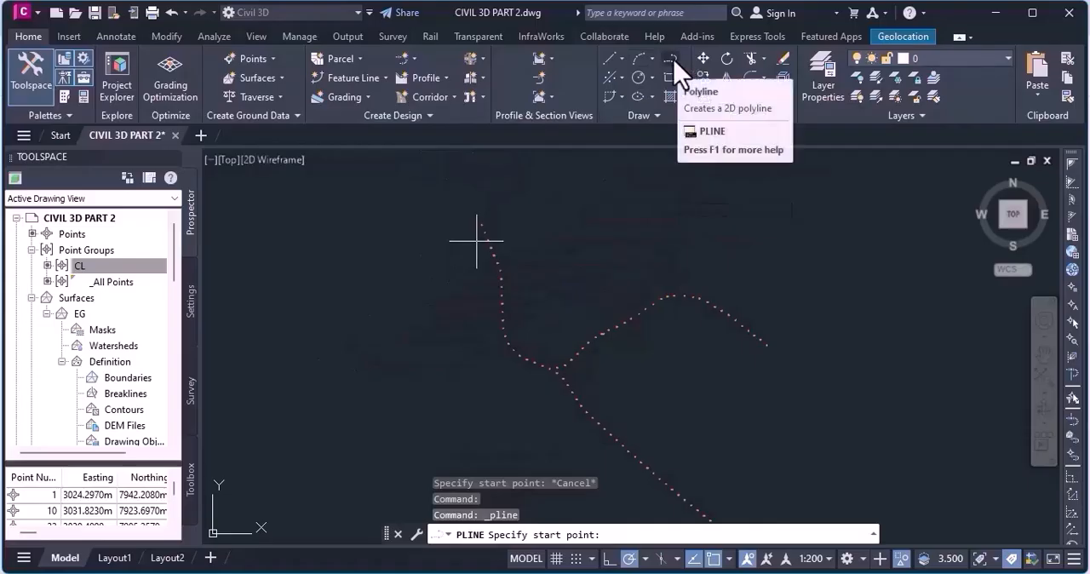
scroll(477, 247, "up", 4)
scroll(477, 183, "up", 8)
left_click(430, 198)
scroll(426, 201, "down", 5)
scroll(426, 200, "down", 5)
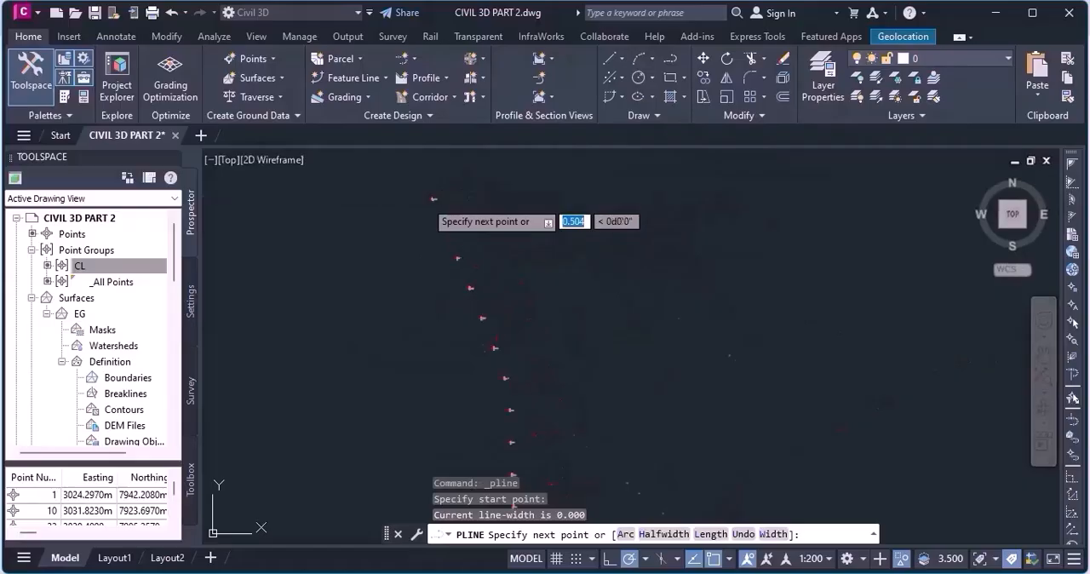
left_click(462, 278)
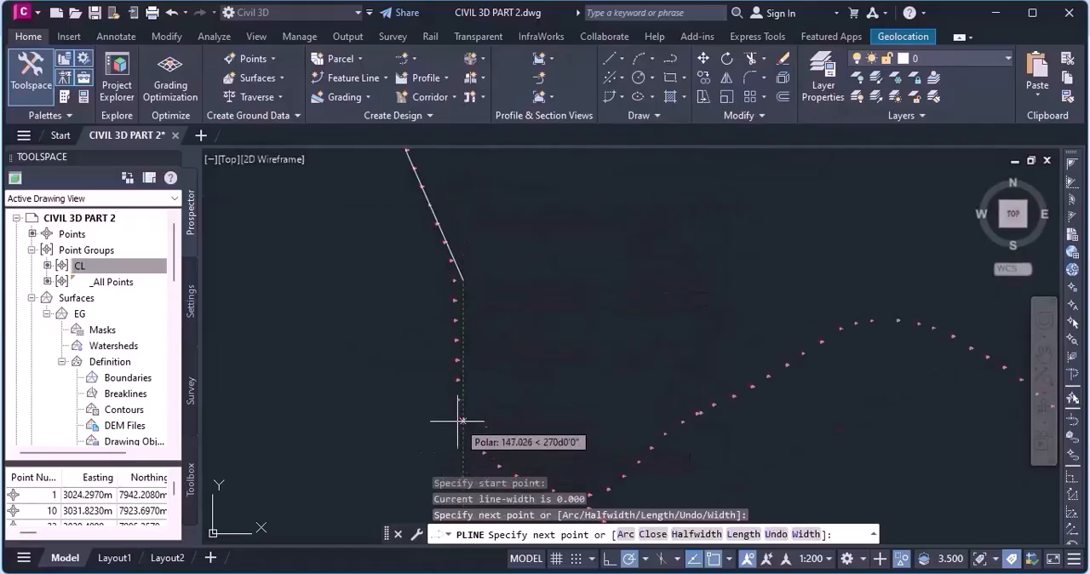
scroll(435, 317, "down", 2)
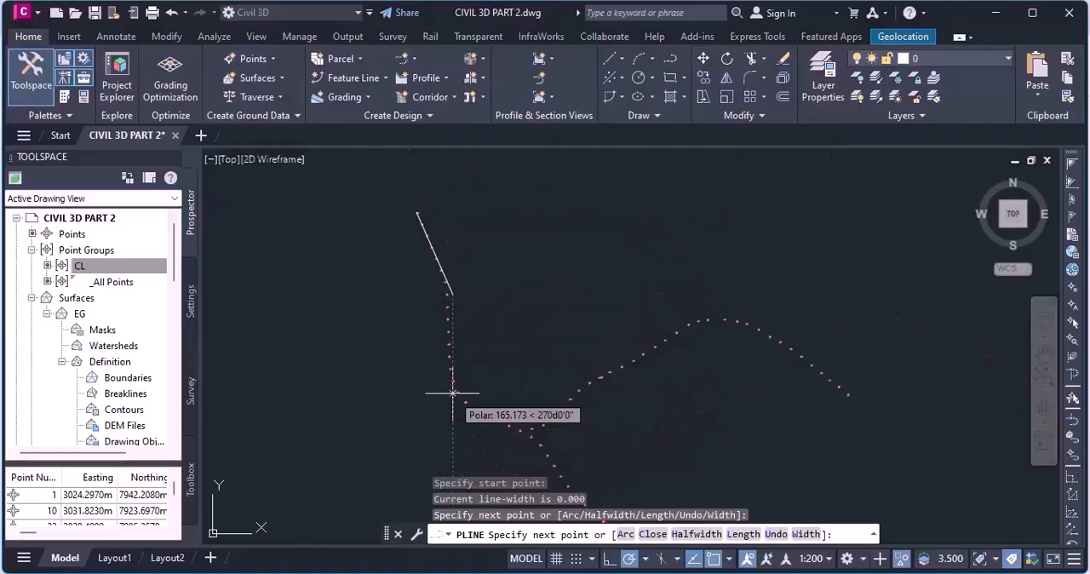
scroll(450, 371, "down", 3)
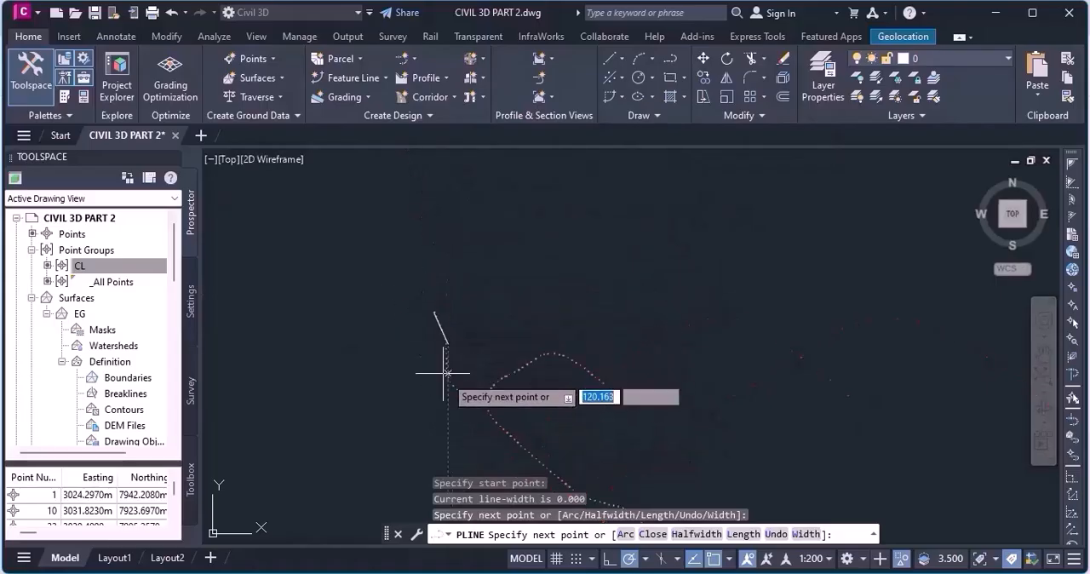
left_click(444, 372)
Continue the polyline about 767 m southeast along the CL points and add a vertex outside the next sharp turn to the east.
scroll(656, 389, "up", 3)
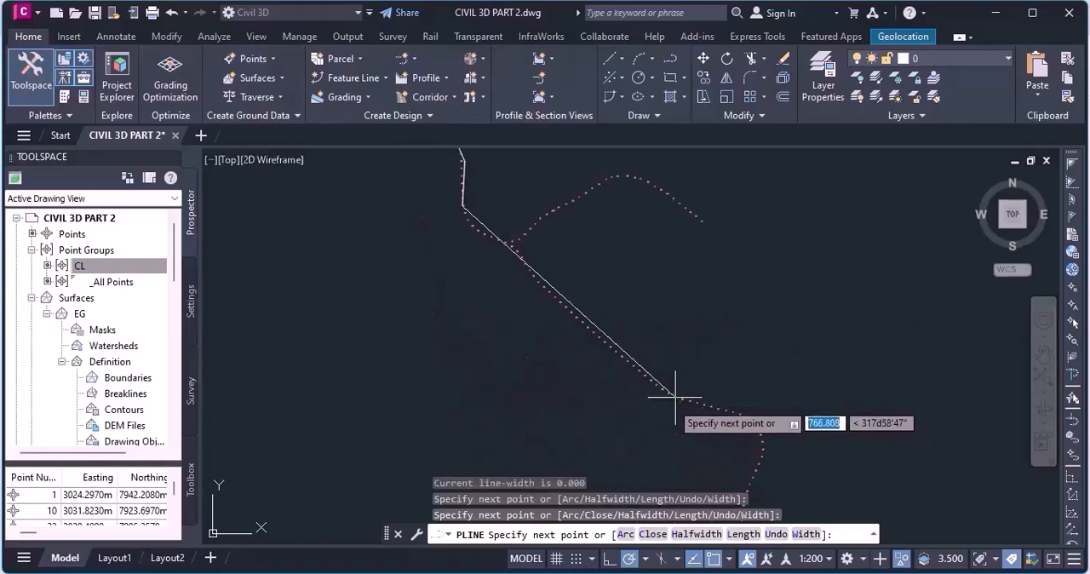
left_click(676, 398)
left_click(773, 425)
Extend the polyline south through the next three bends and finish it with an eastward segment about 659 m long.
scroll(775, 424, "down", 4)
middle_click_drag(775, 424, 792, 271)
scroll(730, 296, "up", 8)
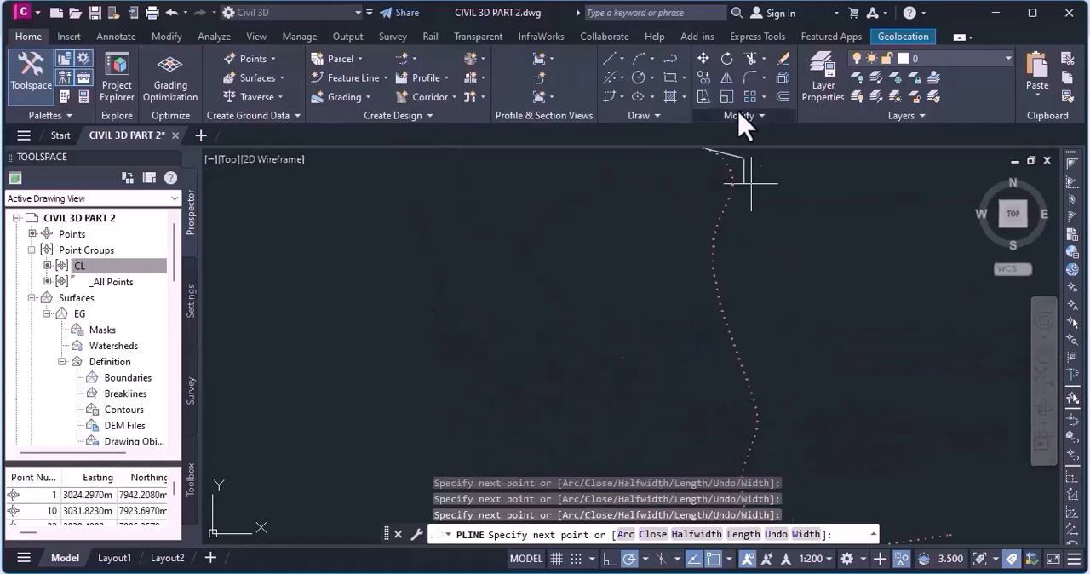
left_click(664, 412)
scroll(665, 413, "down", 8)
middle_click_drag(664, 412, 705, 252)
scroll(734, 321, "up", 4)
left_click(688, 309)
left_click(646, 451)
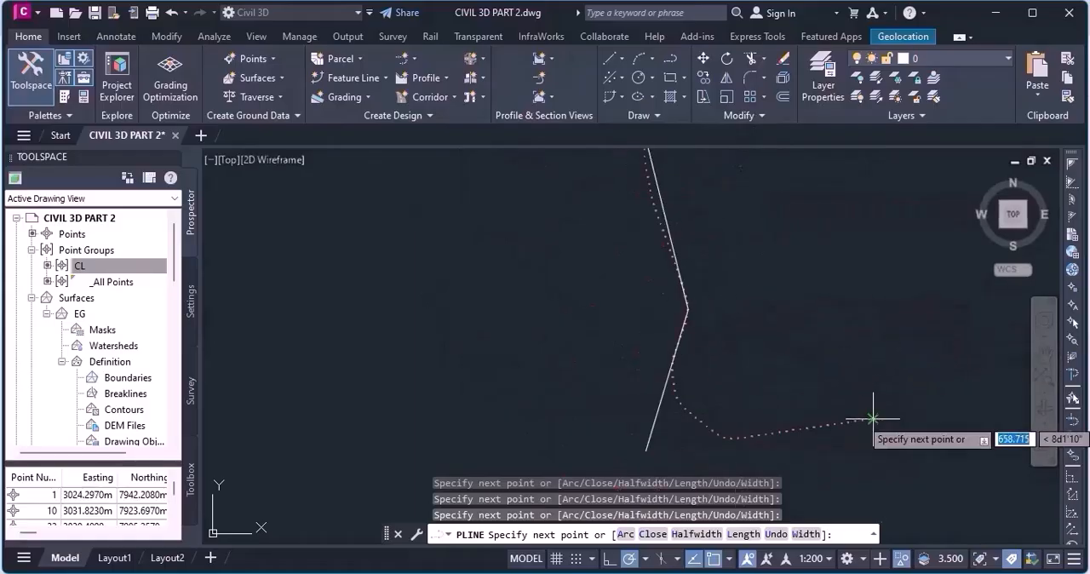
left_click(872, 419)
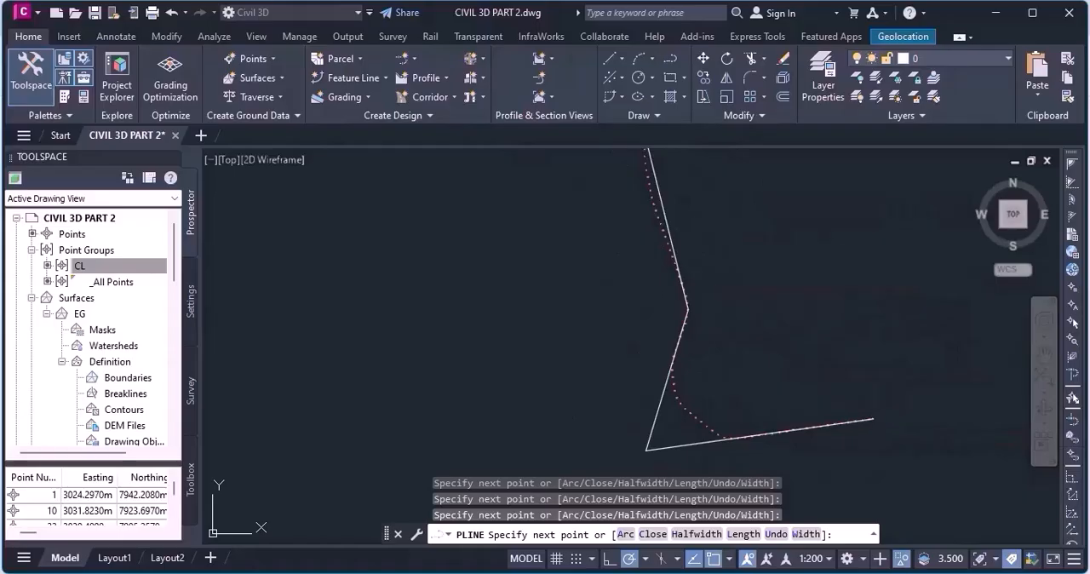
key("Return")
Select the polyline and stretch the vertex at the first northern bend west onto the adjacent CL point.
scroll(632, 288, "down", 5)
scroll(632, 288, "up", 5)
scroll(656, 219, "up", 6)
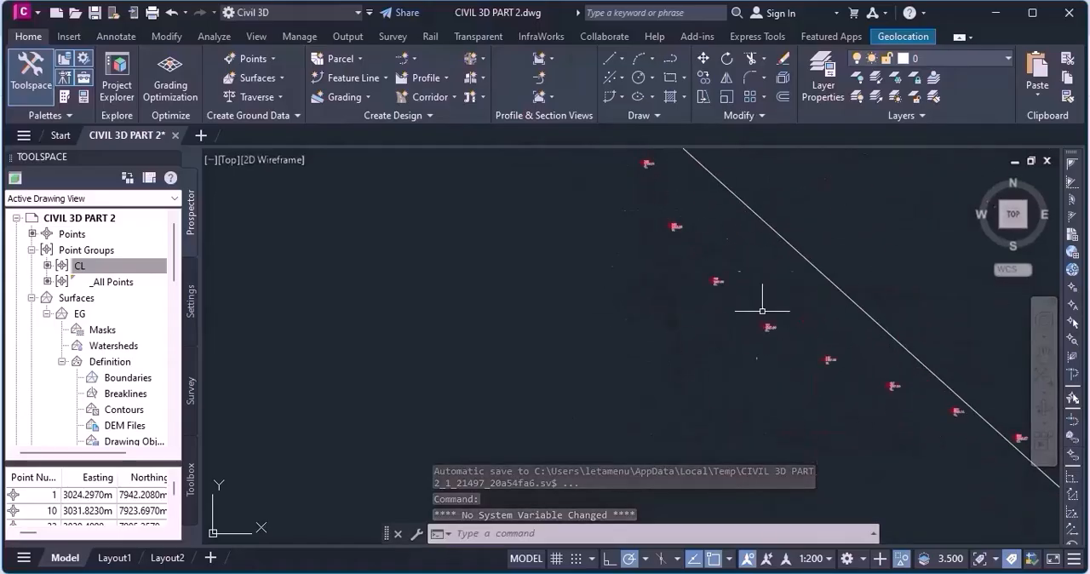
scroll(734, 214, "down", 2)
scroll(731, 230, "up", 4)
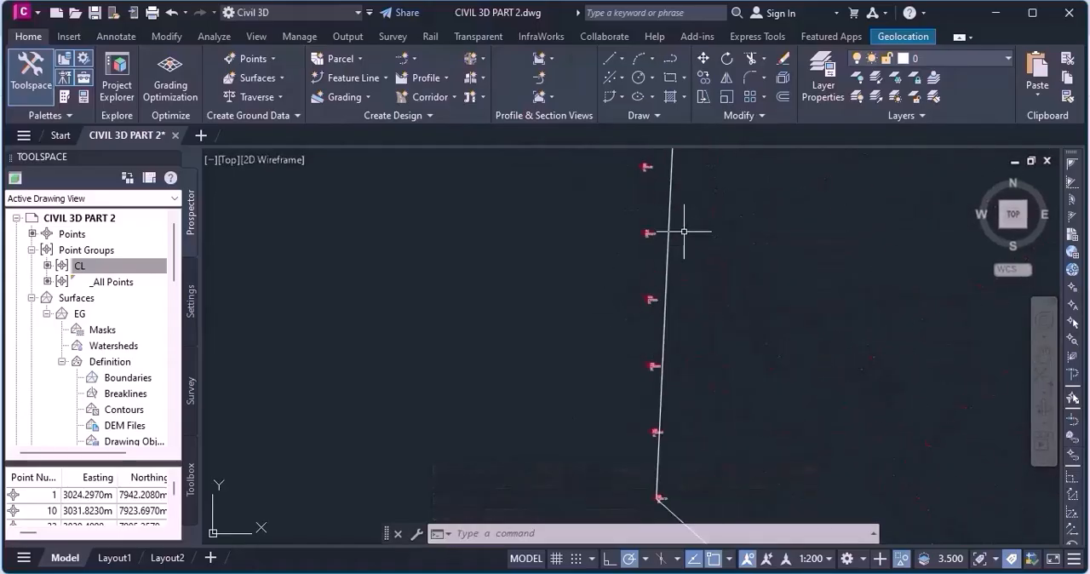
left_click(671, 225)
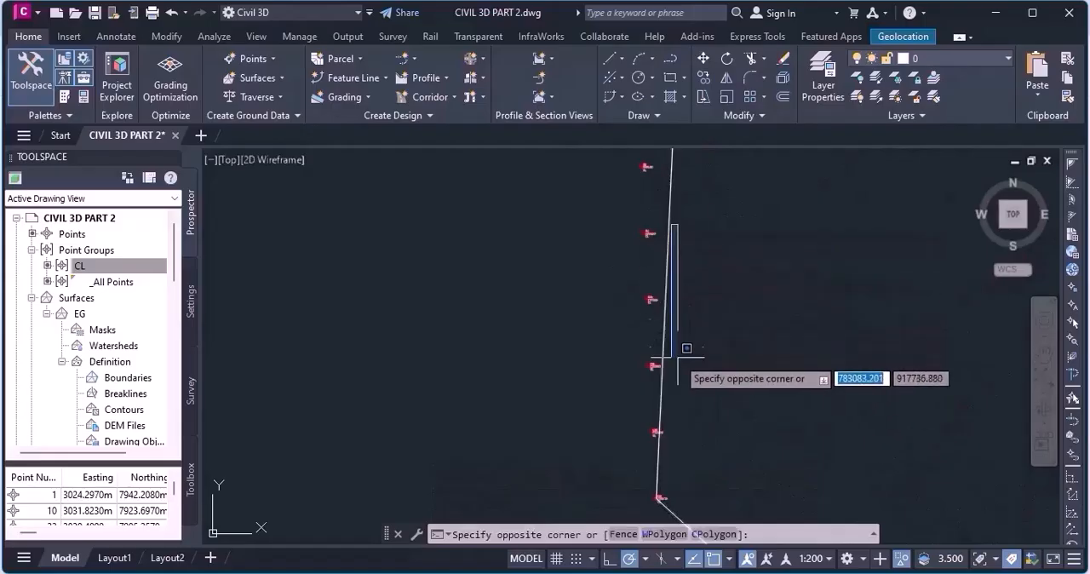
left_click(660, 294)
middle_click_drag(680, 326, 681, 366)
scroll(683, 365, "down", 2)
scroll(681, 263, "up", 3)
middle_click_drag(689, 253, 725, 298)
scroll(728, 301, "down", 1)
scroll(723, 366, "down", 2)
scroll(723, 365, "up", 4)
scroll(708, 333, "up", 4)
scroll(733, 356, "down", 3)
scroll(815, 393, "down", 3)
scroll(703, 258, "up", 4)
scroll(707, 260, "down", 4)
scroll(706, 266, "down", 2)
scroll(730, 338, "up", 2)
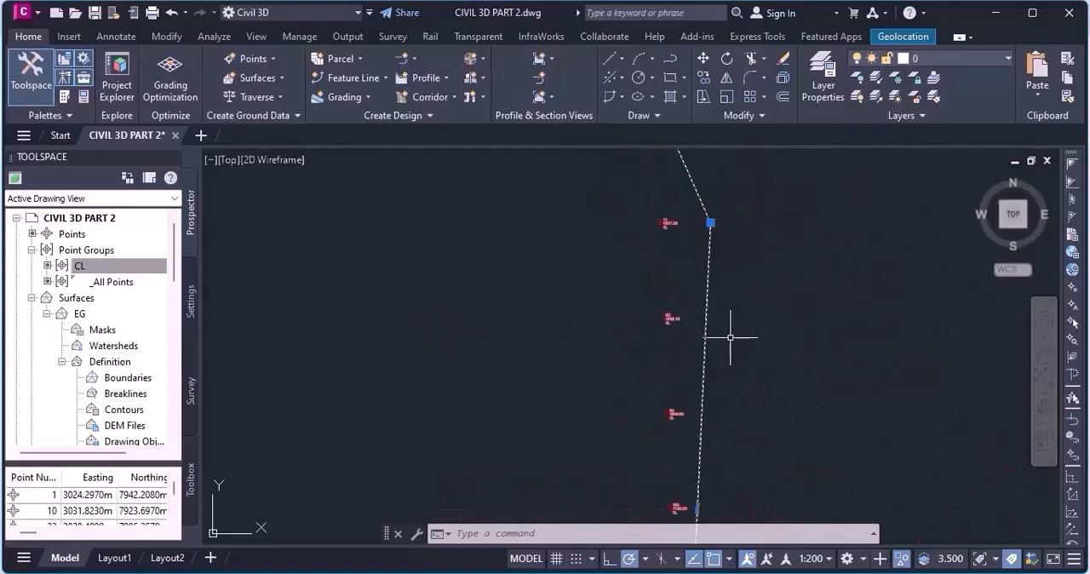
left_click(710, 222)
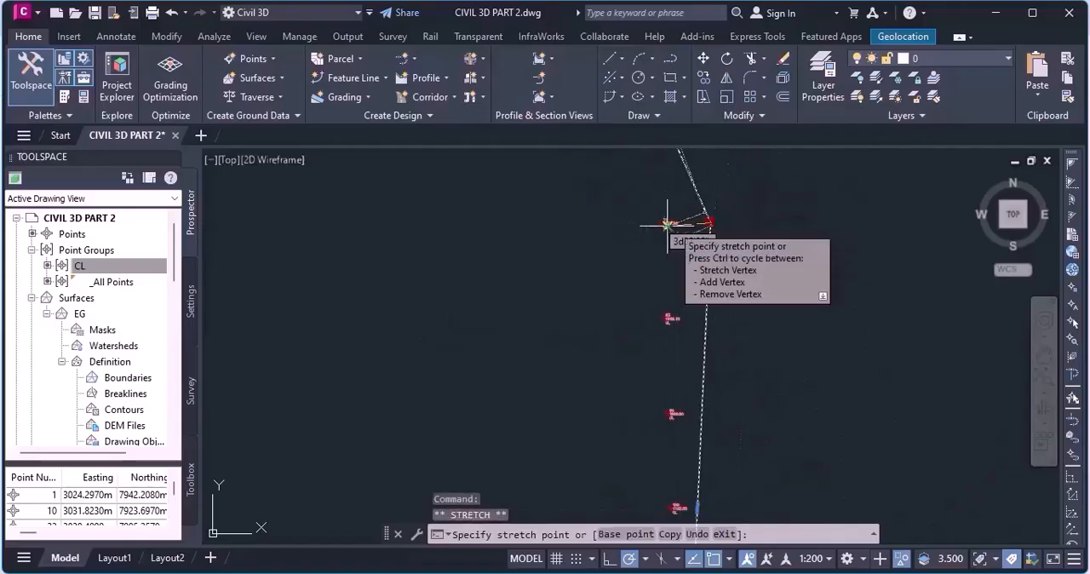
left_click(669, 225)
scroll(822, 337, "up", 2)
scroll(835, 358, "down", 3)
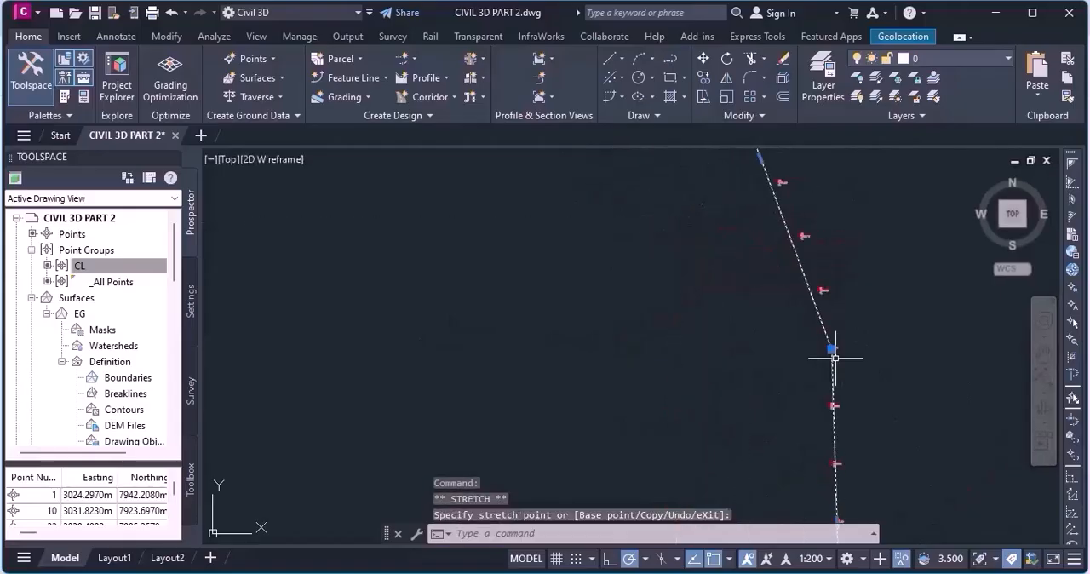
Fine-tune the vertex at the first northern bend so both adjoining segments follow the CL points.
scroll(847, 349, "up", 5)
left_click(775, 352)
left_click(821, 346)
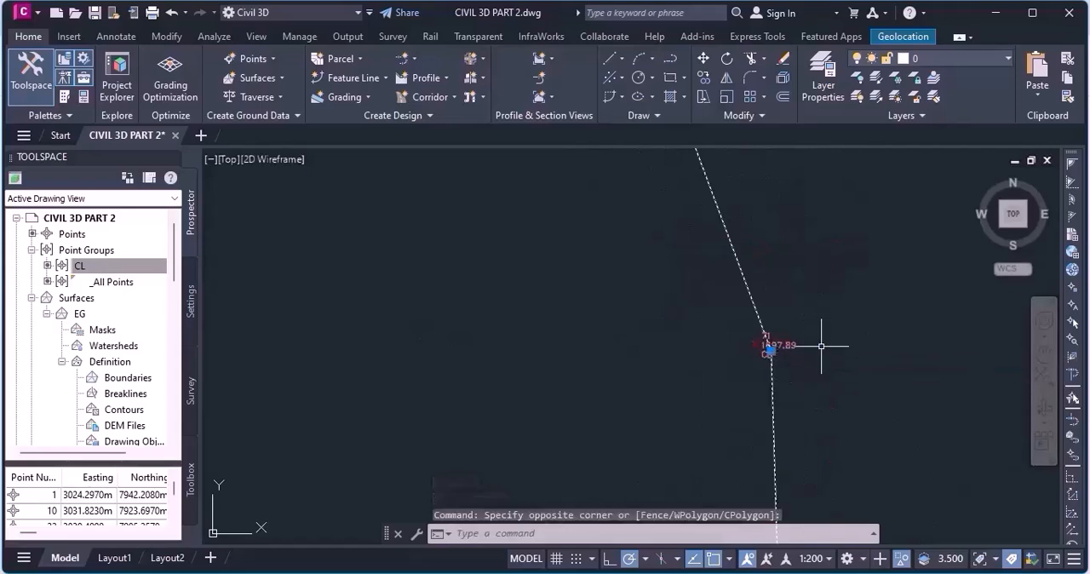
left_click(769, 350)
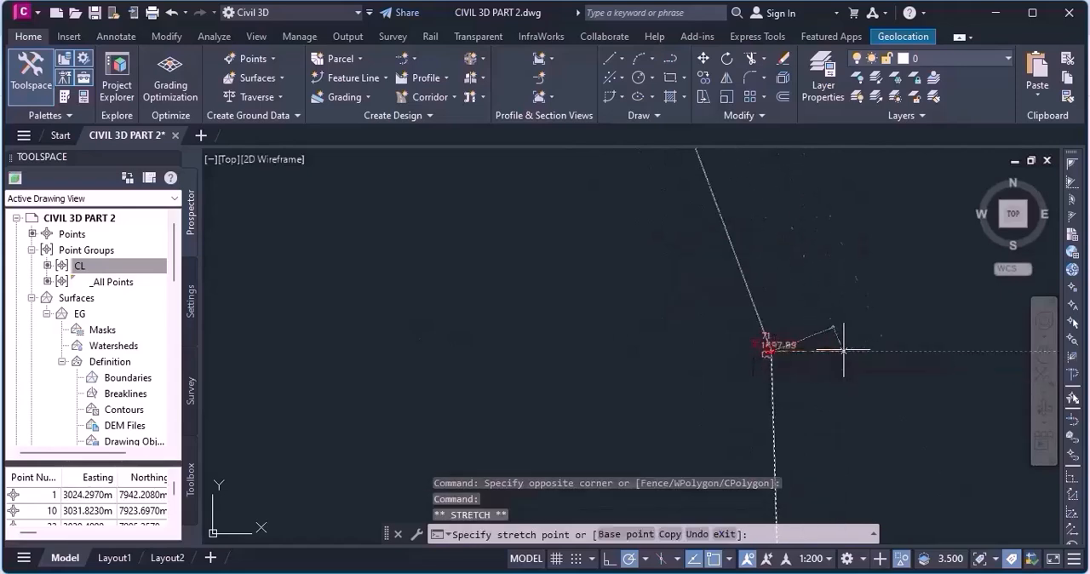
scroll(831, 375, "down", 8)
scroll(836, 242, "up", 6)
scroll(728, 311, "down", 6)
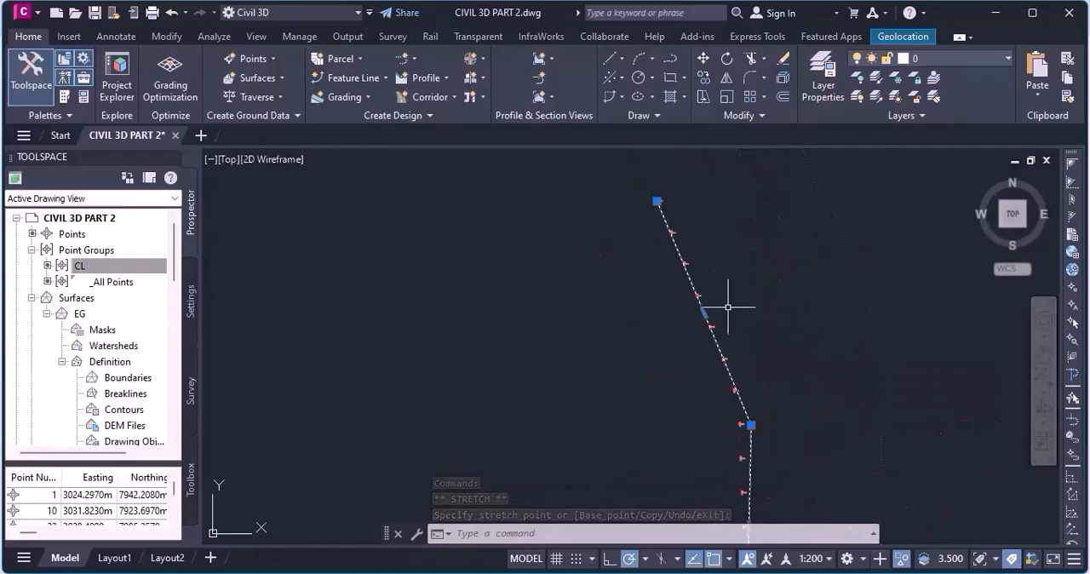
scroll(707, 457, "up", 5)
left_click(870, 318)
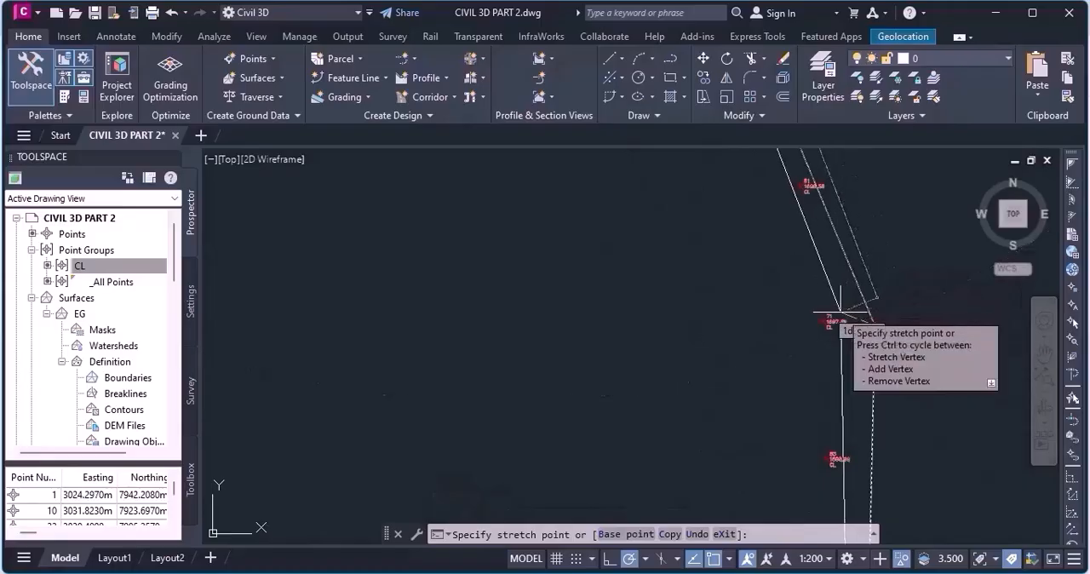
left_click(873, 325)
left_click(875, 325)
scroll(571, 256, "down", 4)
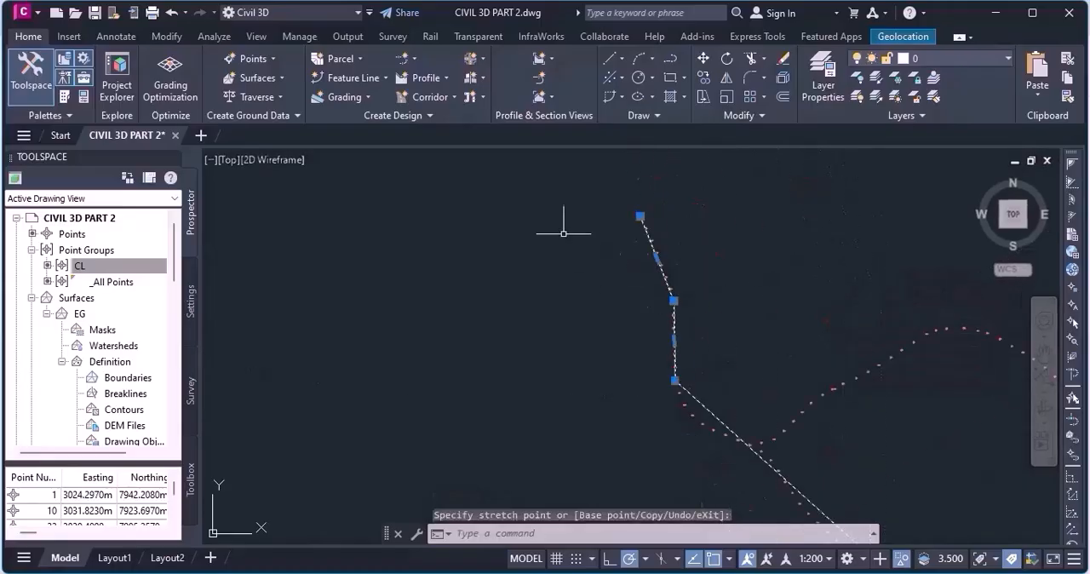
Stretch the vertex at the second bend southwest, just outside the curve of CL points before the junction.
scroll(592, 297, "up", 6)
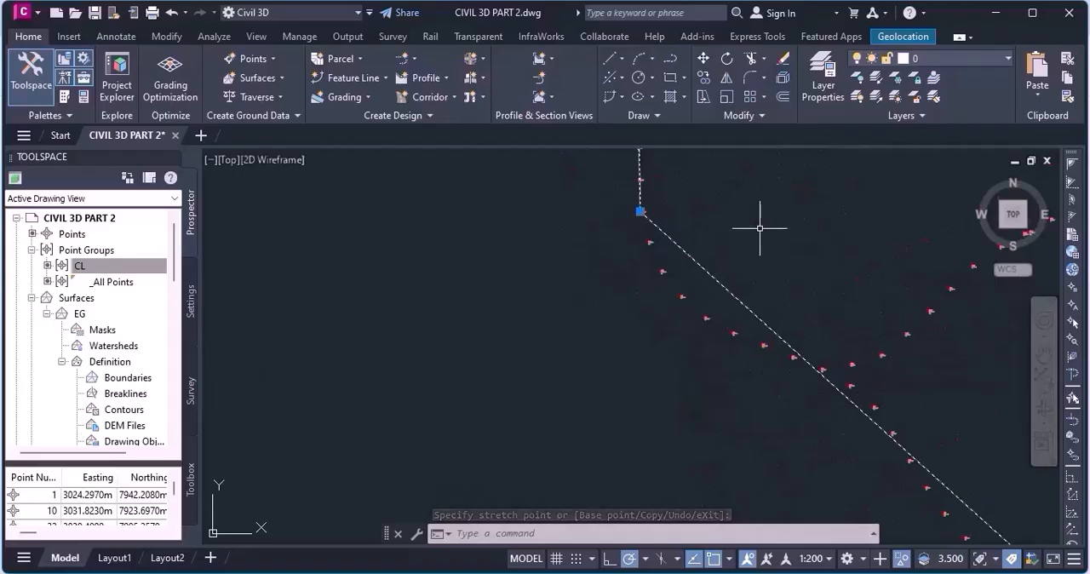
scroll(724, 237, "down", 2)
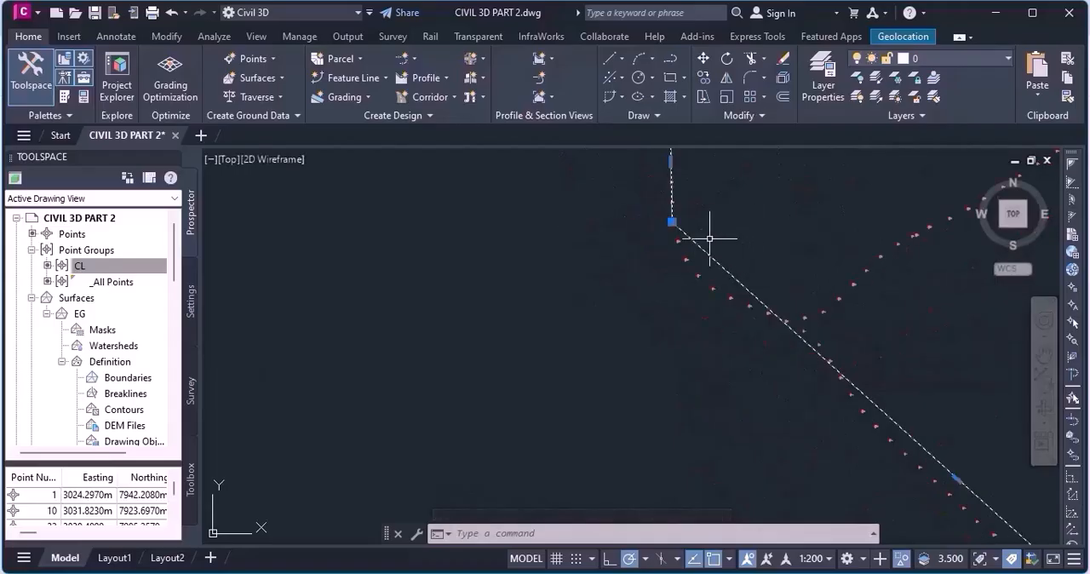
left_click(672, 221)
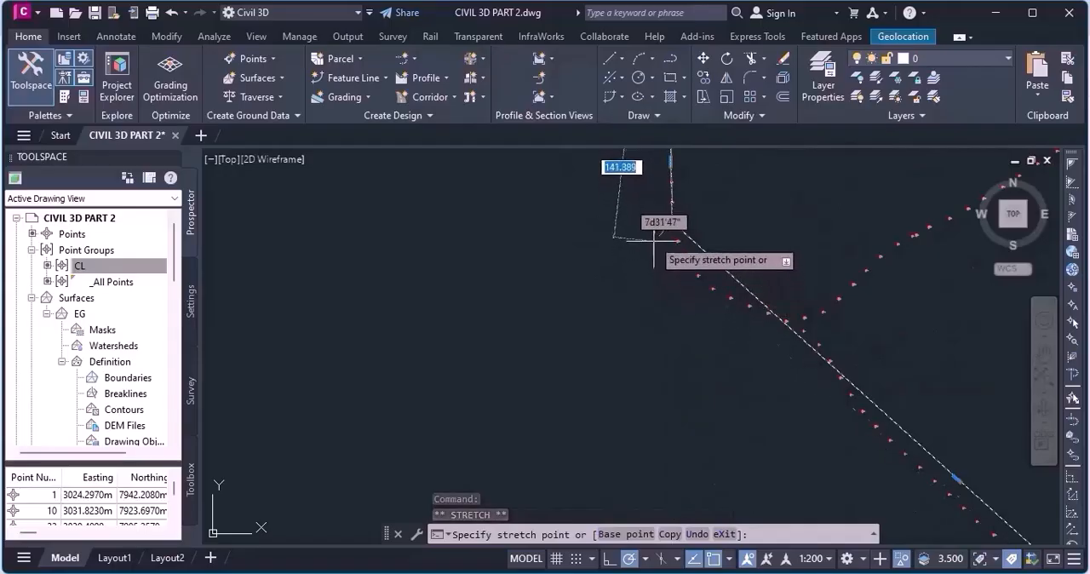
left_click(655, 236)
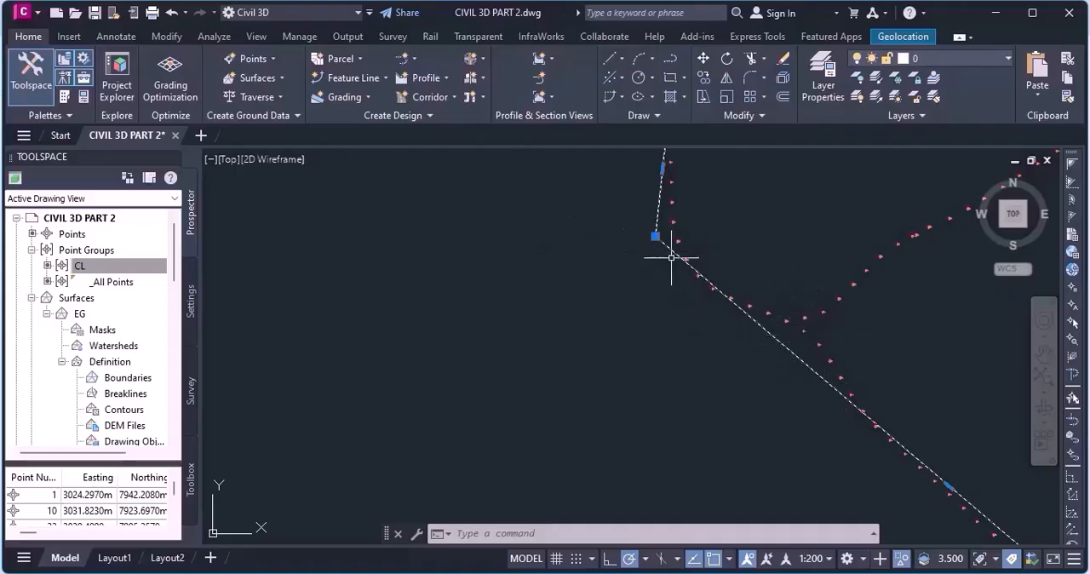
Stretch the vertex at the southeast end of the long diagonal about 9.2 m due south to bring the segment onto the CL points.
scroll(579, 323, "down", 6)
scroll(647, 399, "up", 6)
scroll(706, 386, "down", 2)
scroll(693, 343, "down", 3)
scroll(705, 340, "up", 3)
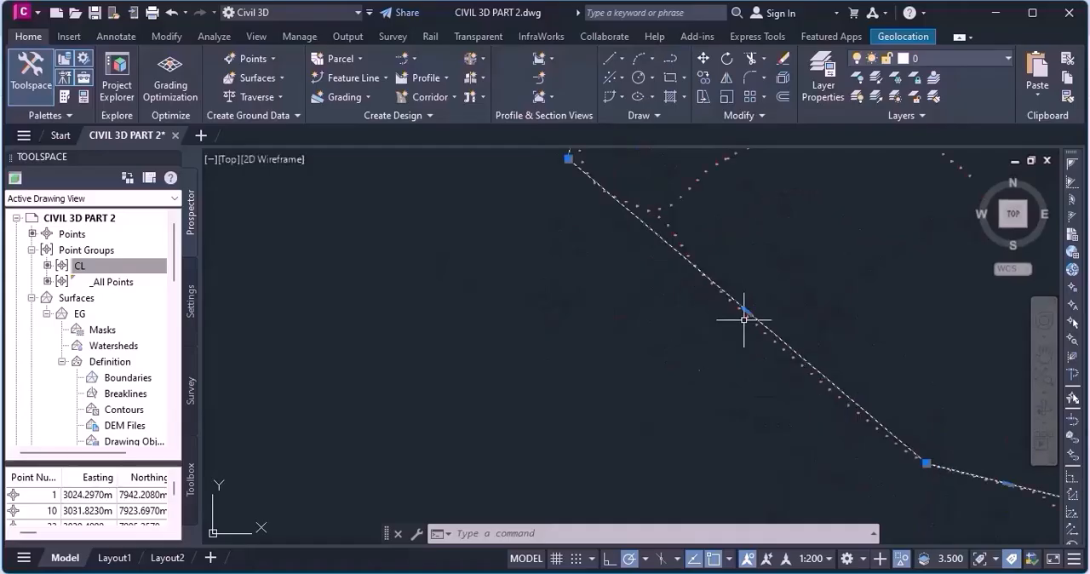
scroll(908, 481, "up", 2)
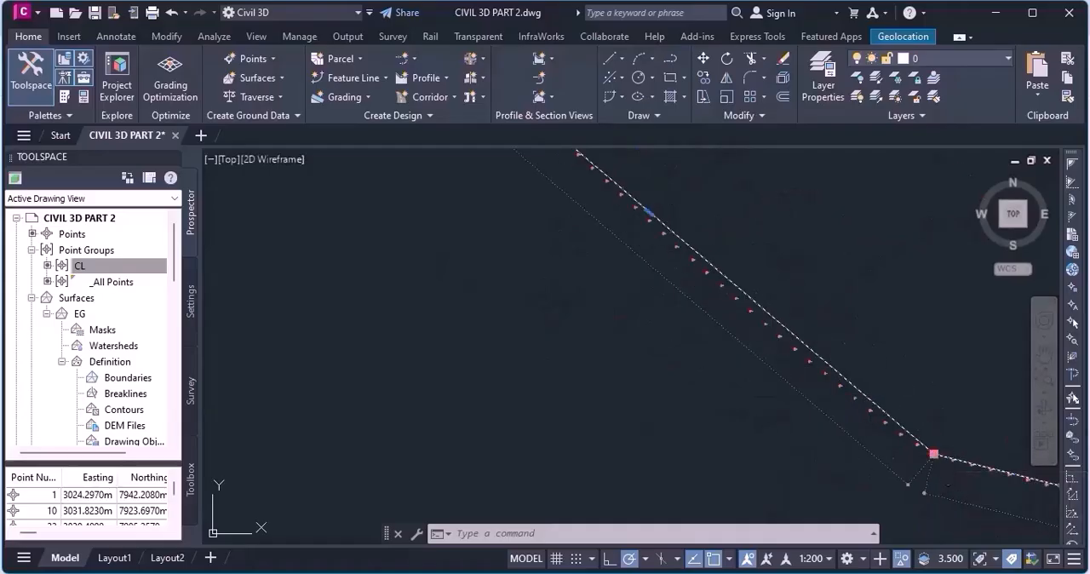
left_click(934, 455)
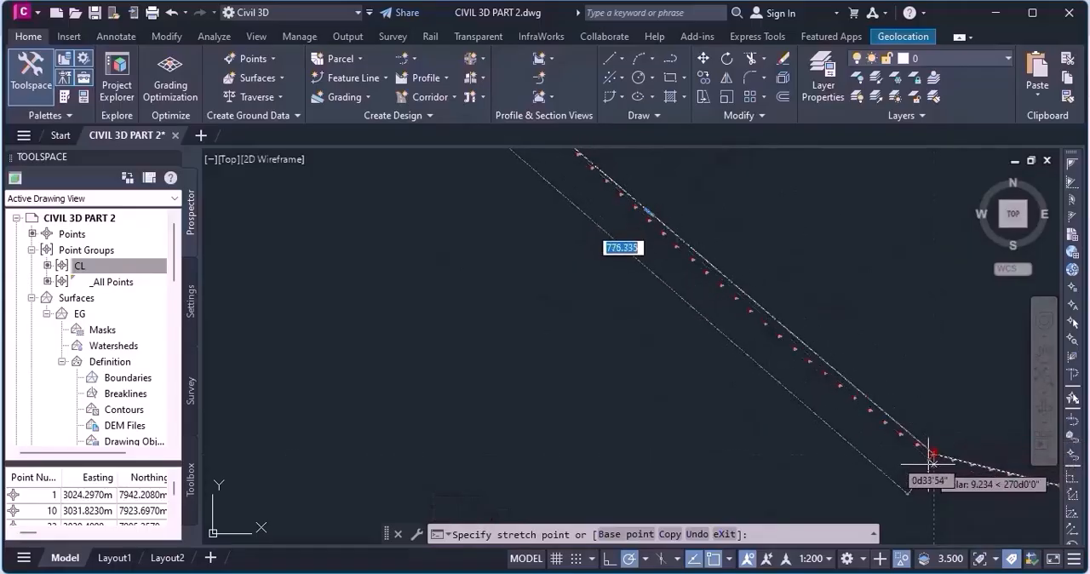
left_click(933, 464)
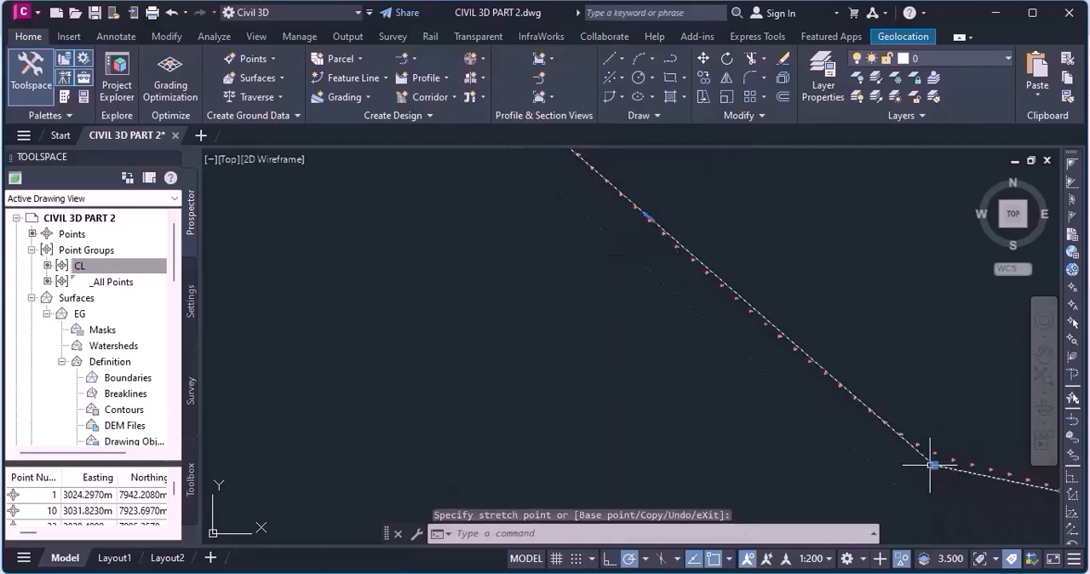
Try to fine-tune the vertex at the diagonal's southeast end once more.
scroll(876, 382, "up", 5)
scroll(678, 321, "down", 3)
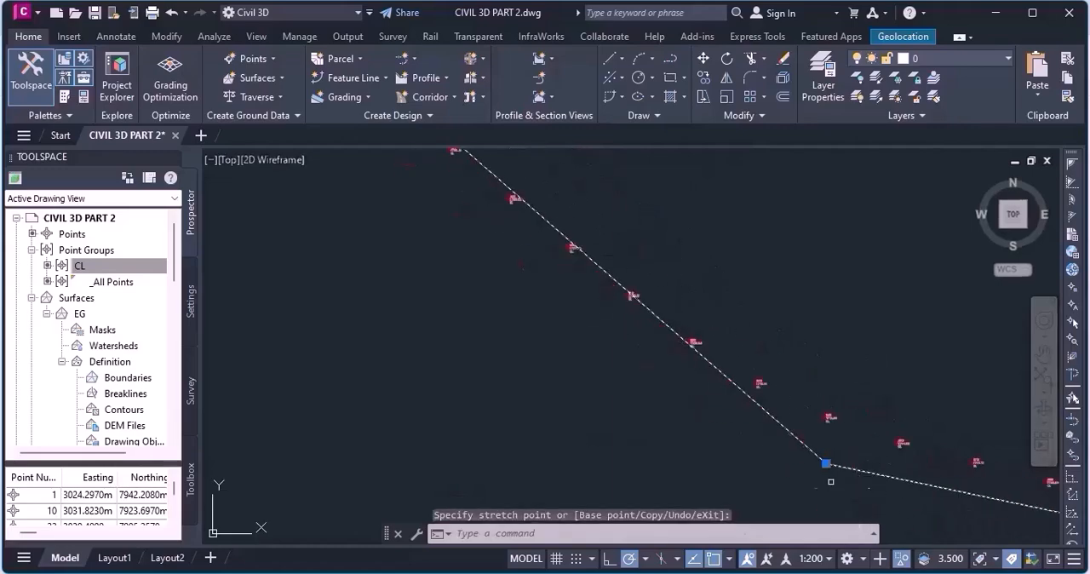
left_click(826, 464)
scroll(826, 464, "up", 4)
left_click(823, 464)
mouse_move(826, 464)
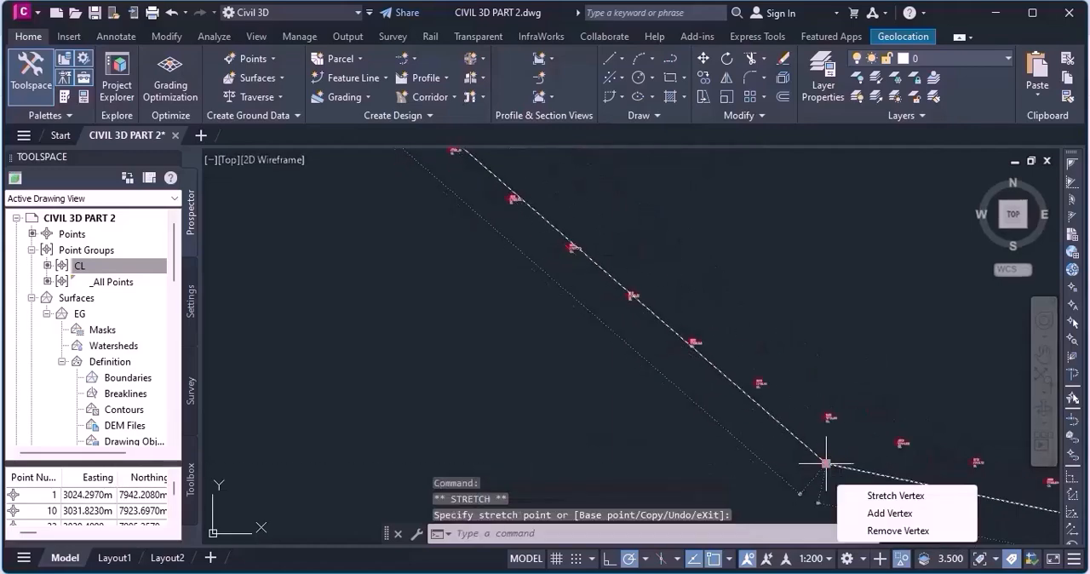
left_click(826, 464)
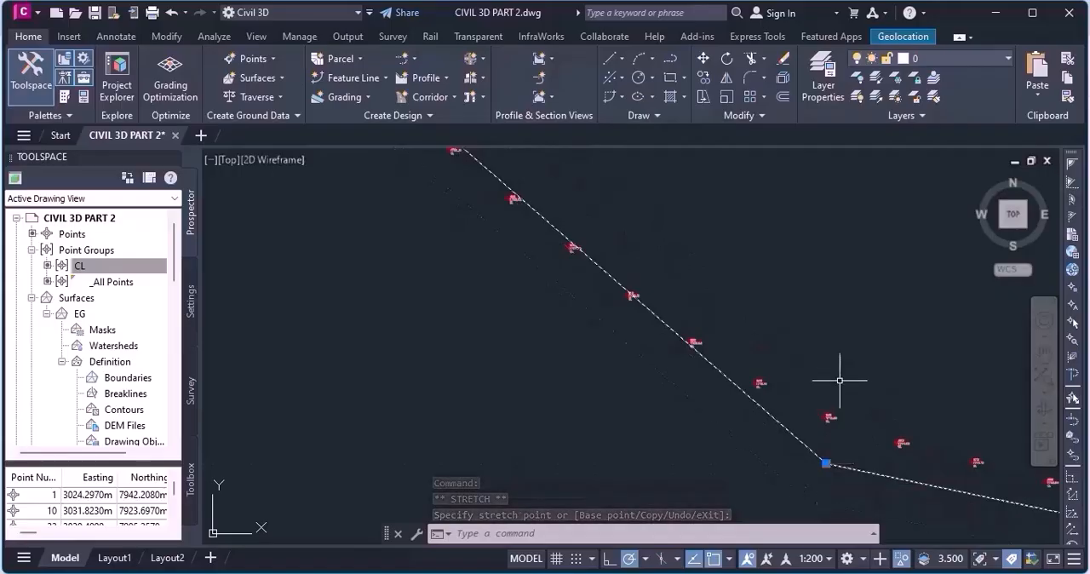
Examine how closely the long diagonal segment and its southeast vertex follow the CL points.
scroll(815, 369, "down", 2)
scroll(602, 254, "up", 6)
scroll(803, 321, "down", 6)
scroll(588, 269, "up", 2)
scroll(900, 287, "up", 4)
scroll(808, 300, "down", 2)
scroll(622, 261, "up", 2)
scroll(622, 261, "down", 3)
scroll(572, 299, "down", 2)
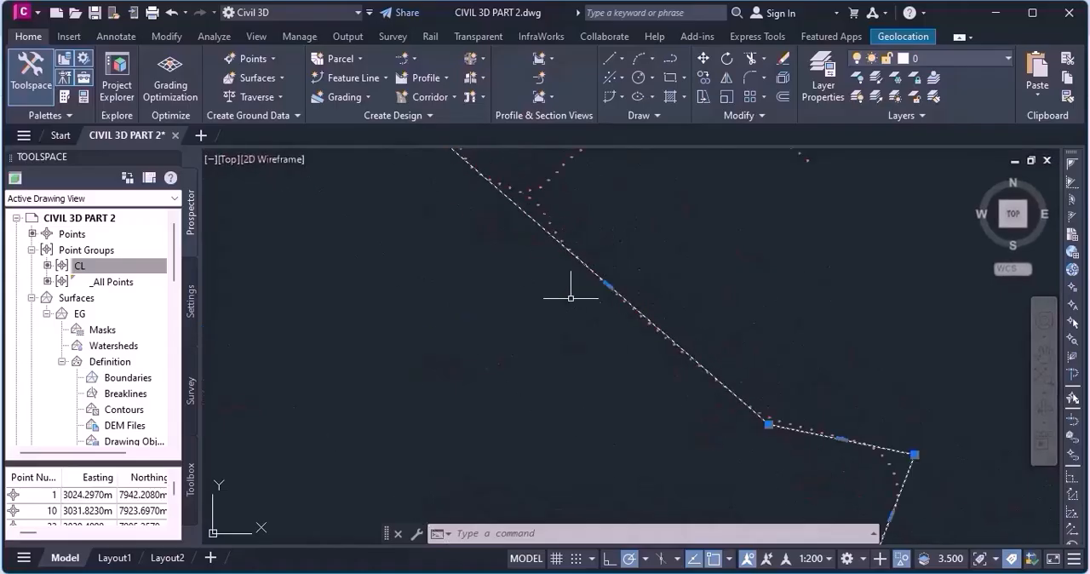
scroll(749, 441, "up", 2)
scroll(774, 372, "up", 1)
scroll(516, 372, "up", 1)
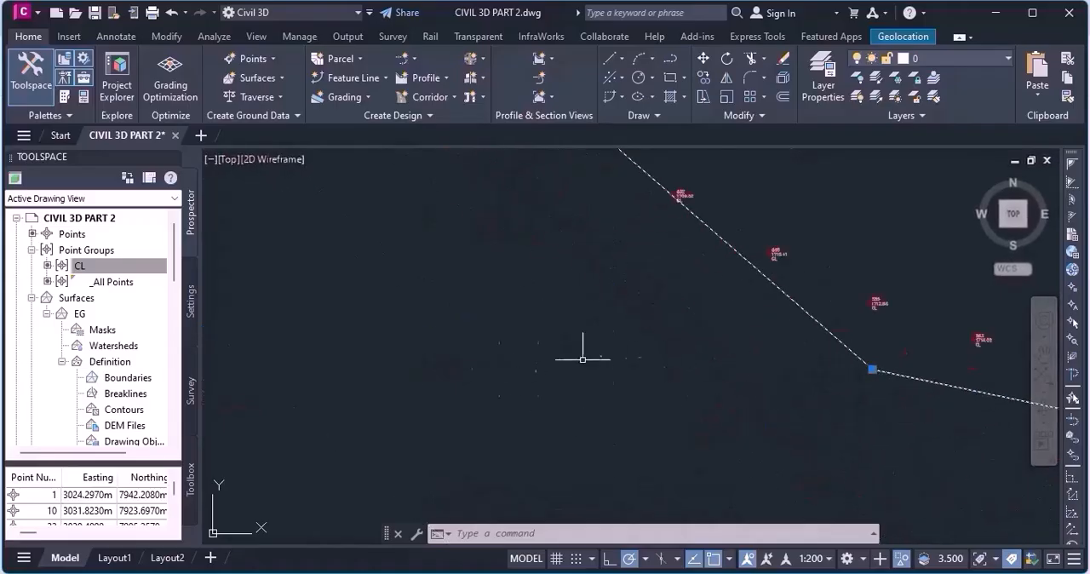
scroll(730, 402, "down", 2)
scroll(684, 401, "down", 2)
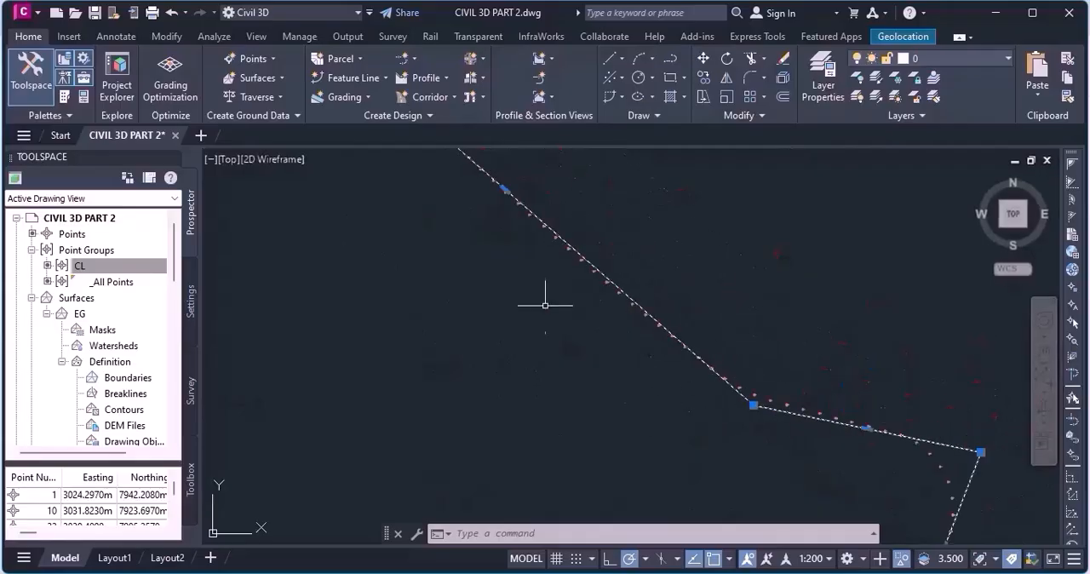
Stretch the vertex at the east end of the short segment slightly north, just outside the curve of CL points.
middle_click_drag(645, 370, 461, 318)
scroll(684, 408, "up", 4)
scroll(496, 309, "down", 2)
left_click(791, 369)
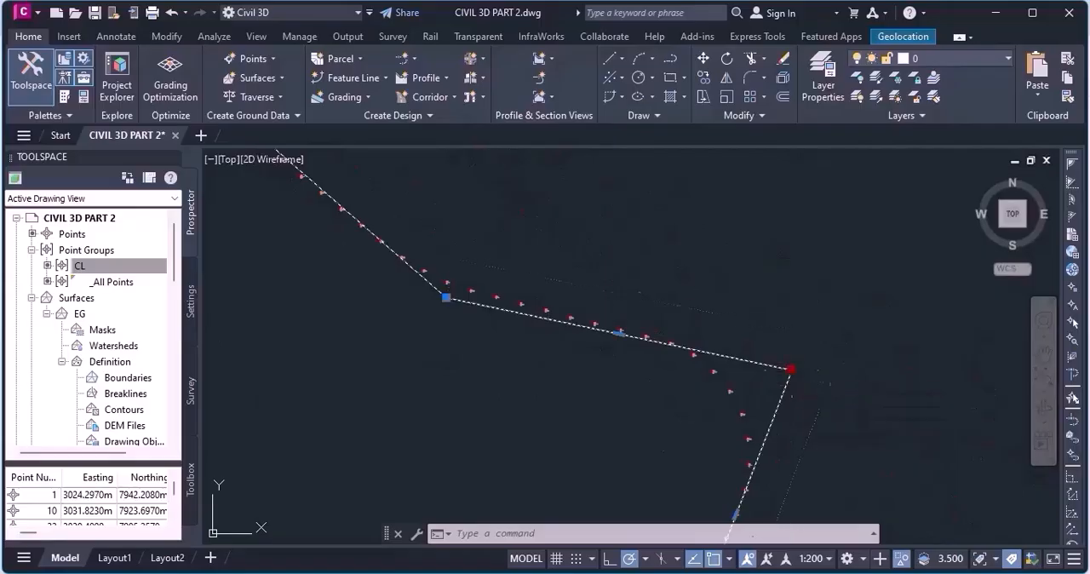
left_click(796, 350)
Stretch the vertex at the next bend to the south about 32.8 m due west to bring the following segment onto the CL points.
scroll(882, 229, "down", 3)
scroll(820, 406, "up", 3)
scroll(756, 405, "down", 2)
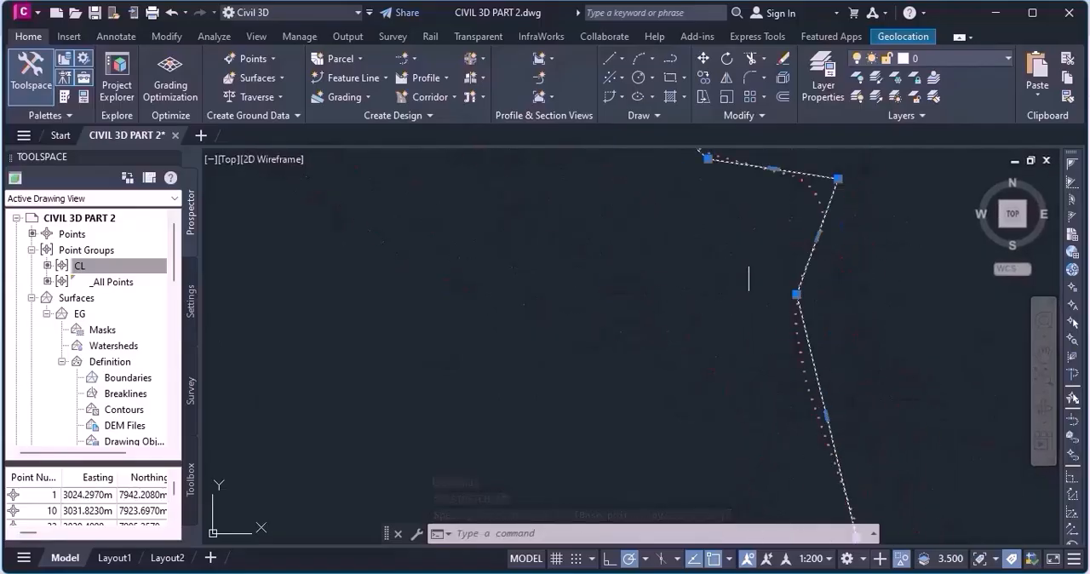
scroll(748, 263, "down", 2)
scroll(871, 419, "up", 5)
scroll(871, 418, "down", 4)
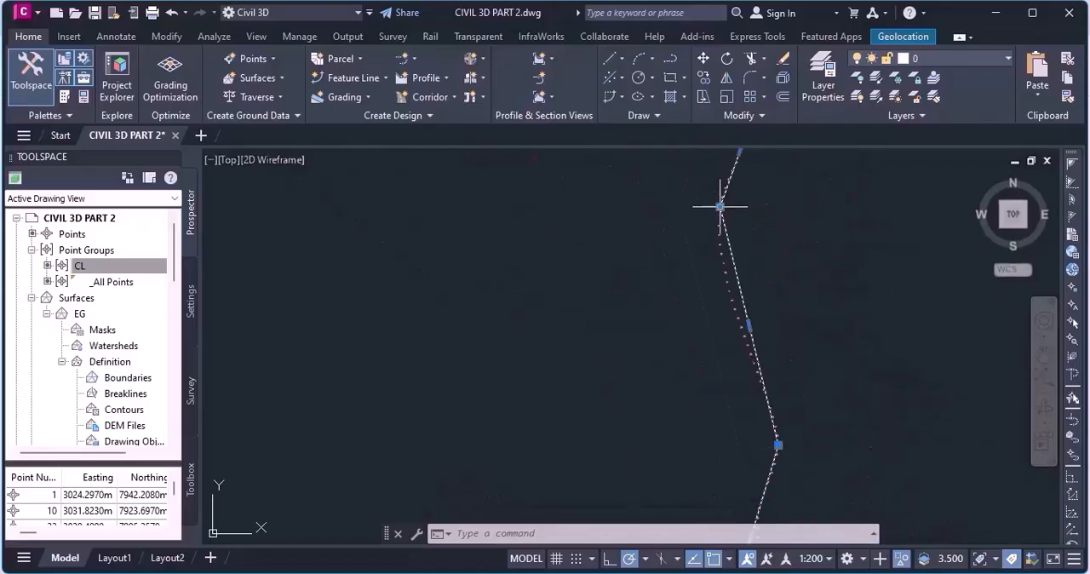
left_click(720, 207)
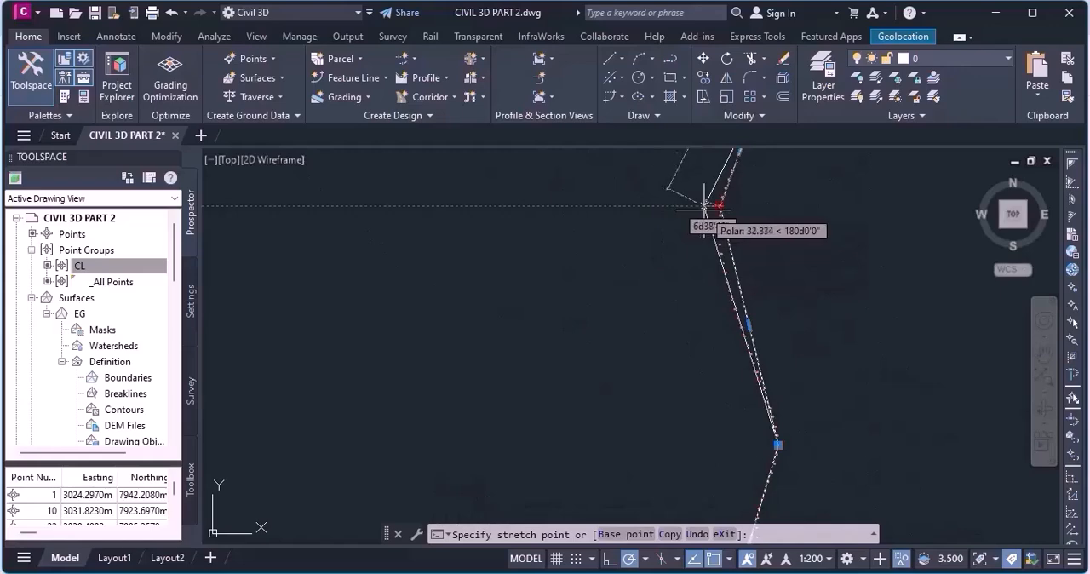
left_click(704, 207)
Examine how the polyline segments on both sides of the west-facing bend follow the CL points.
scroll(762, 388, "up", 5)
scroll(767, 212, "down", 8)
scroll(786, 353, "up", 5)
scroll(732, 408, "up", 4)
scroll(767, 378, "down", 8)
scroll(696, 321, "up", 8)
scroll(731, 197, "down", 2)
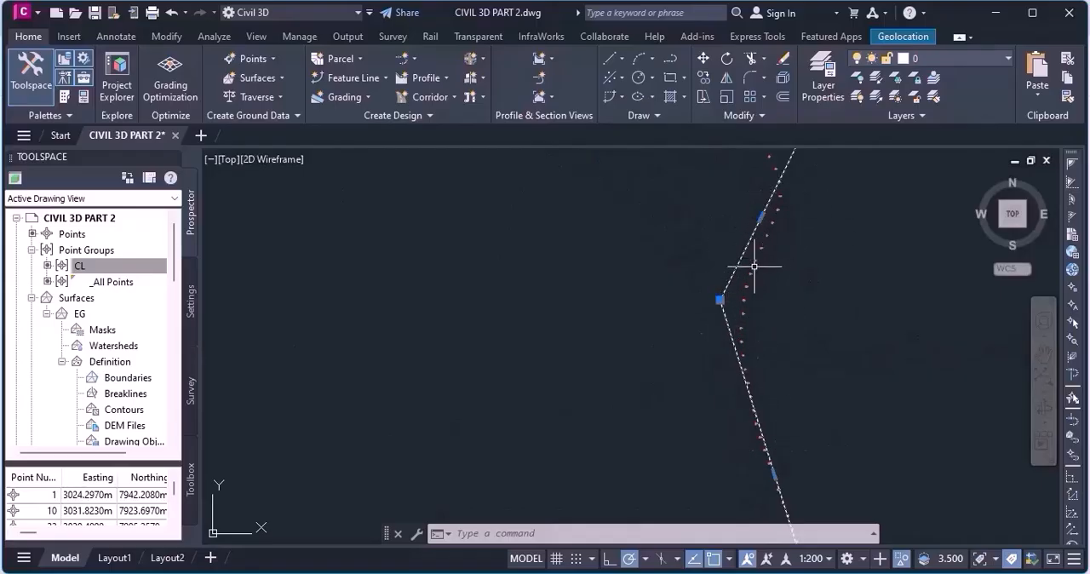
scroll(734, 299, "up", 6)
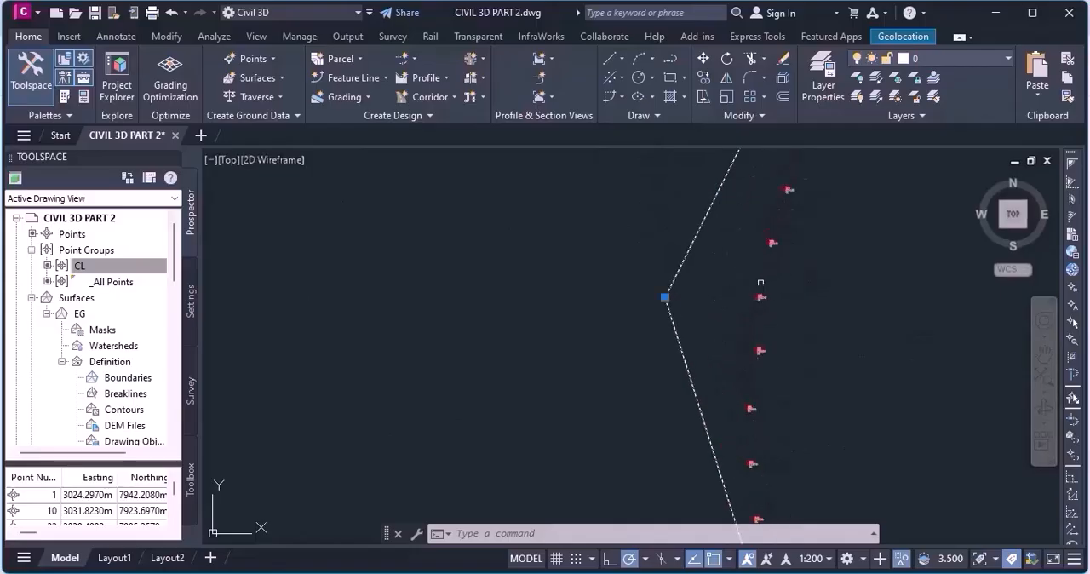
scroll(761, 296, "down", 3)
scroll(766, 362, "down", 3)
scroll(756, 373, "up", 2)
scroll(754, 379, "down", 3)
scroll(703, 326, "up", 3)
scroll(703, 326, "up", 2)
scroll(866, 356, "up", 2)
scroll(849, 431, "down", 6)
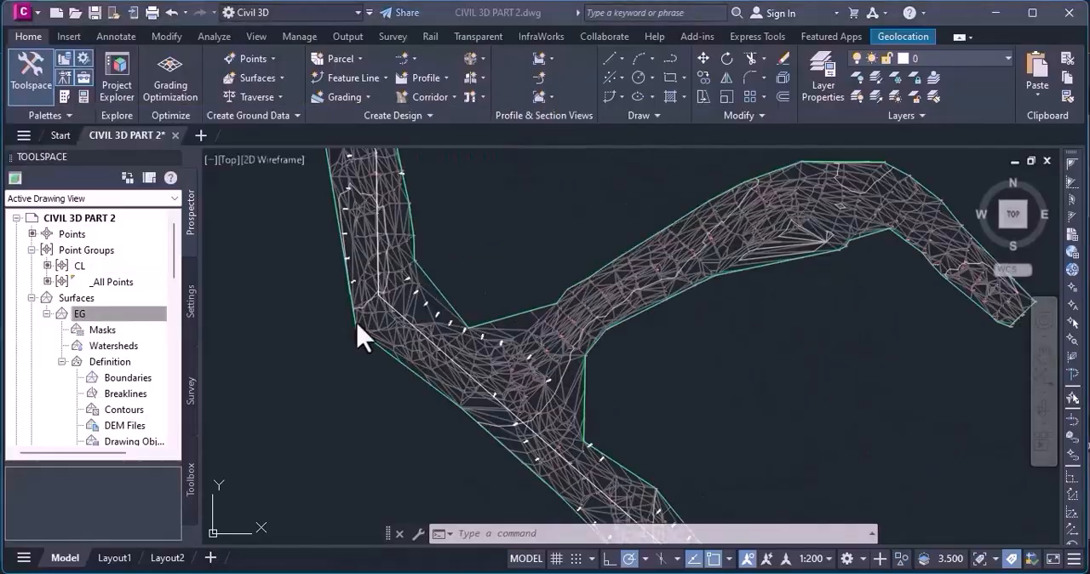
Examine the whole route on the EG surface and the branch that leaves it at the northern junction.
scroll(374, 366, "down", 5)
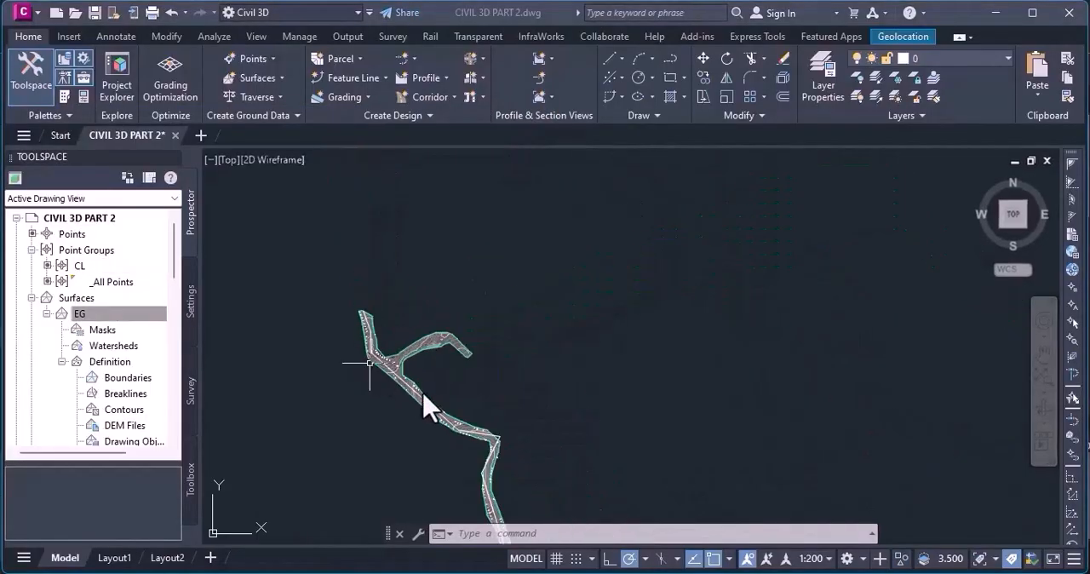
scroll(418, 290, "down", 2)
scroll(420, 426, "up", 6)
scroll(520, 353, "down", 4)
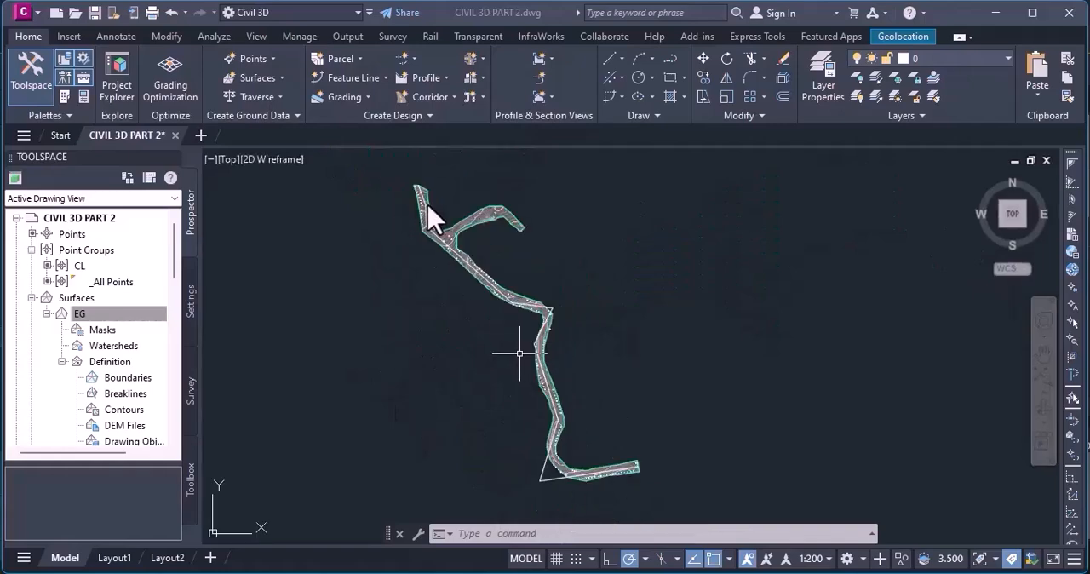
scroll(438, 202, "up", 5)
scroll(522, 279, "up", 2)
scroll(522, 290, "down", 3)
scroll(524, 304, "up", 3)
scroll(477, 327, "down", 3)
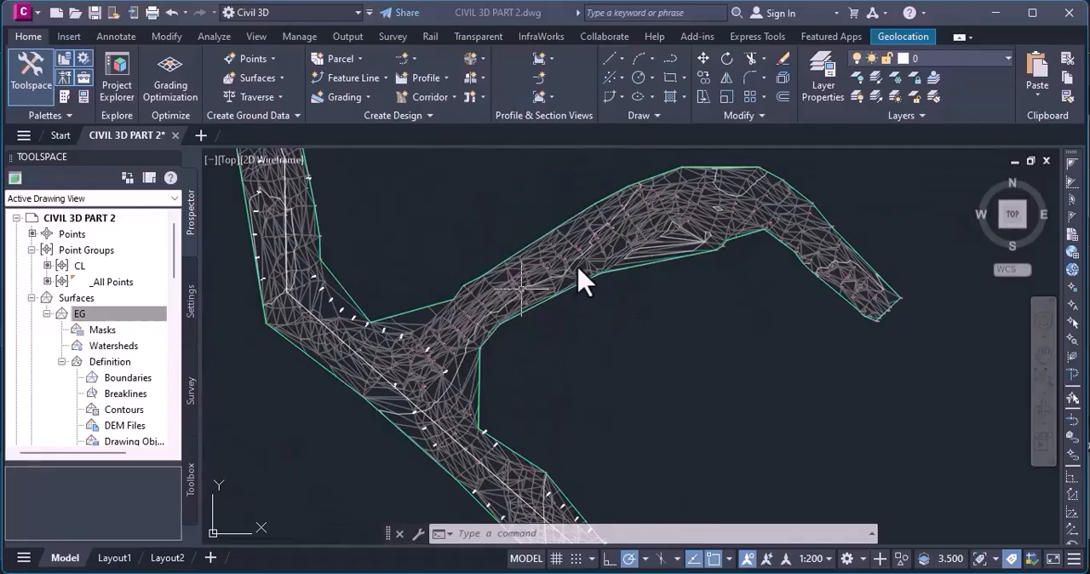
Start a new centerline alignment layout named ALT 2 with the site set to <None>.
left_click(413, 59)
left_click(449, 86)
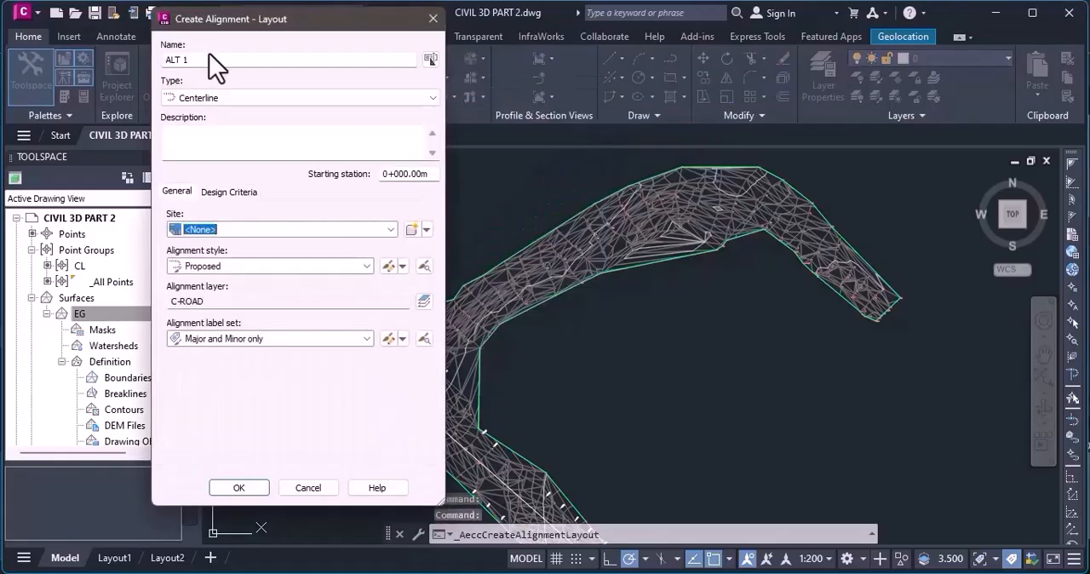
left_click(220, 60)
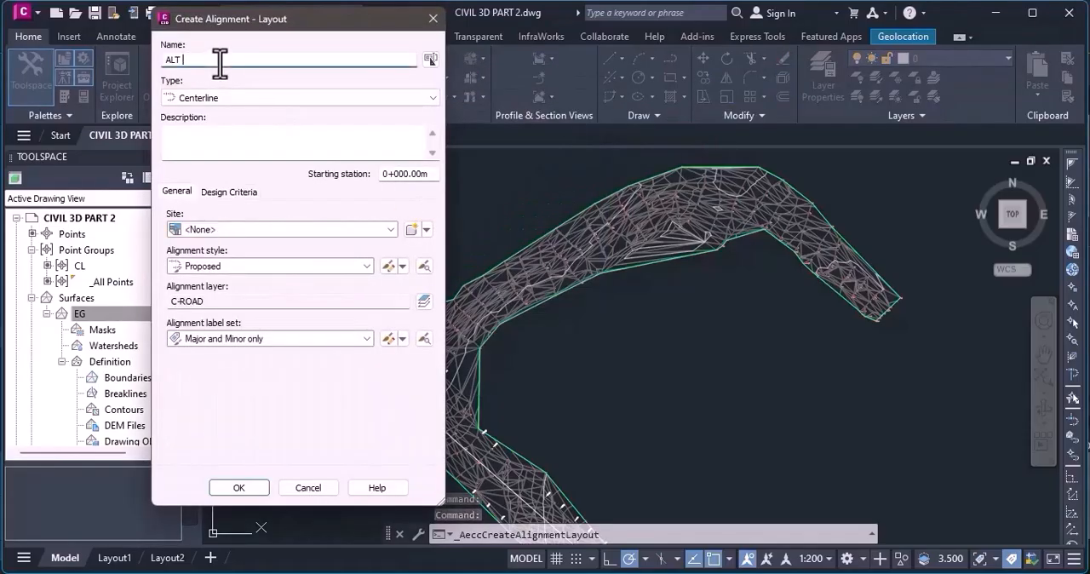
type("2")
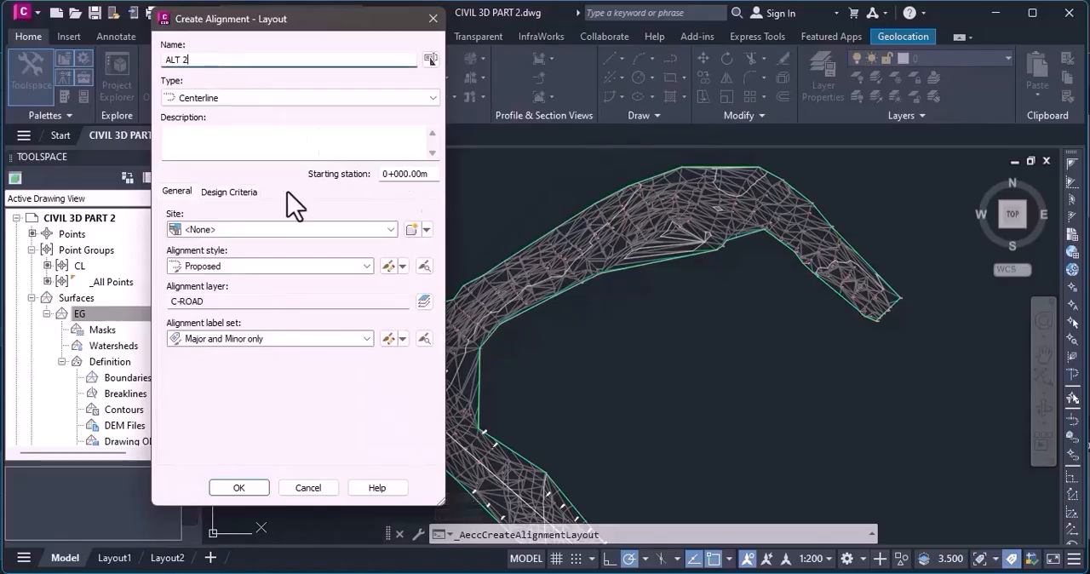
left_click(223, 231)
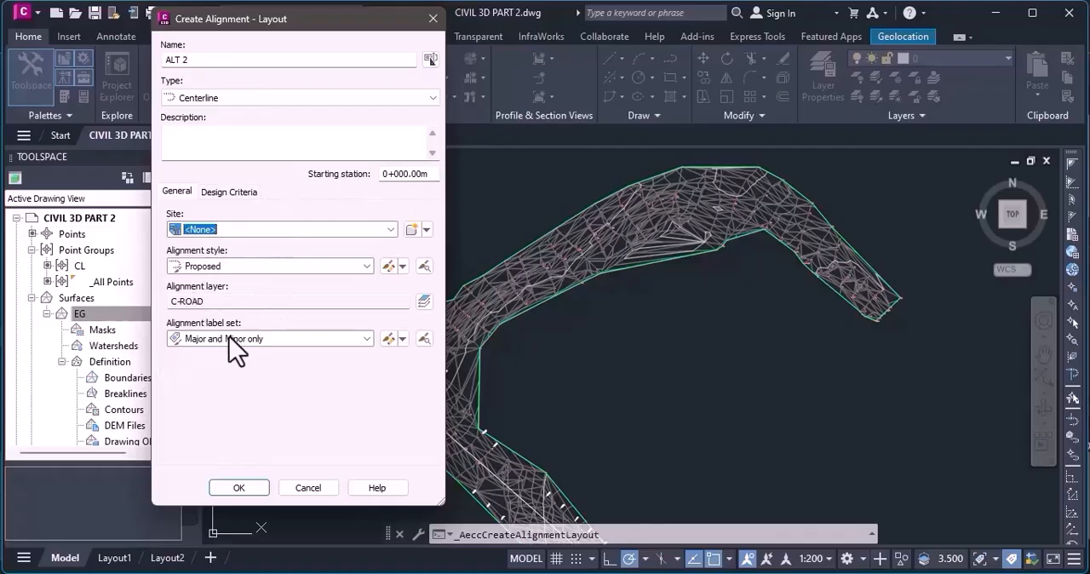
Enable criteria-based design for ALT 2 at a 100 km/h starting design speed, without a design check set.
left_click(230, 192)
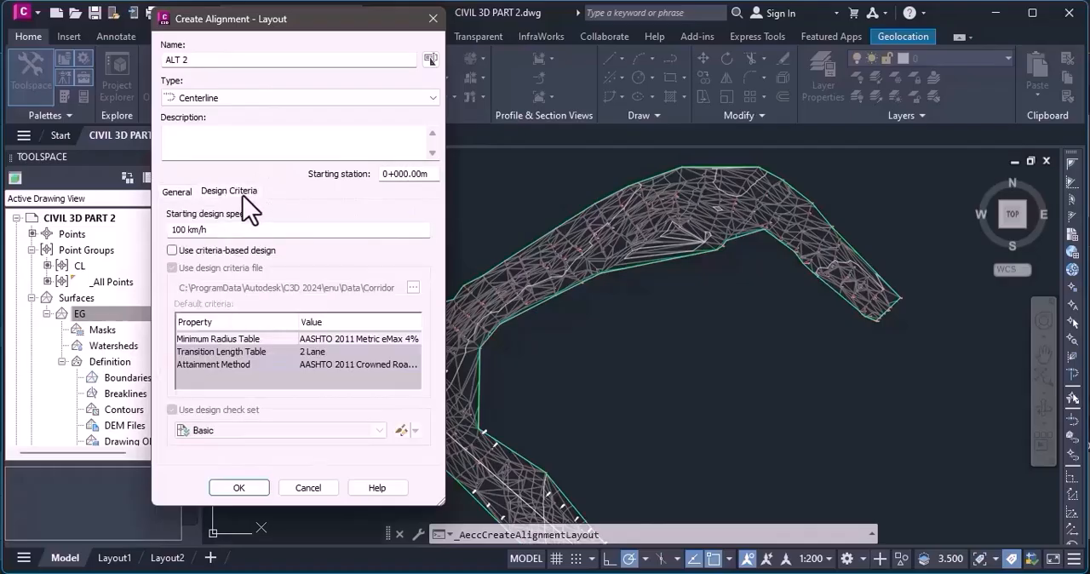
left_click(185, 228)
left_click(171, 251)
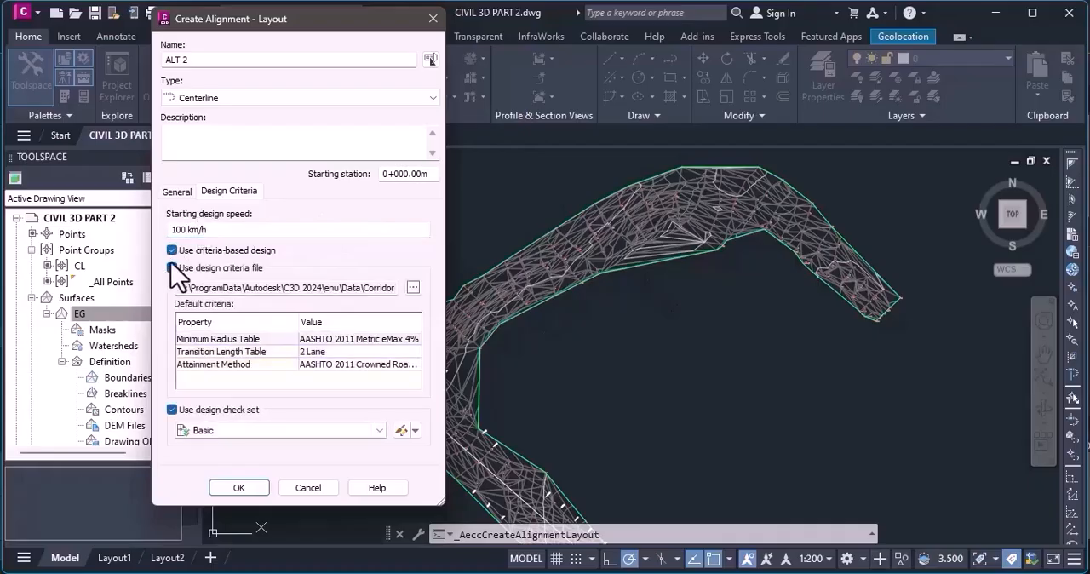
left_click(172, 409)
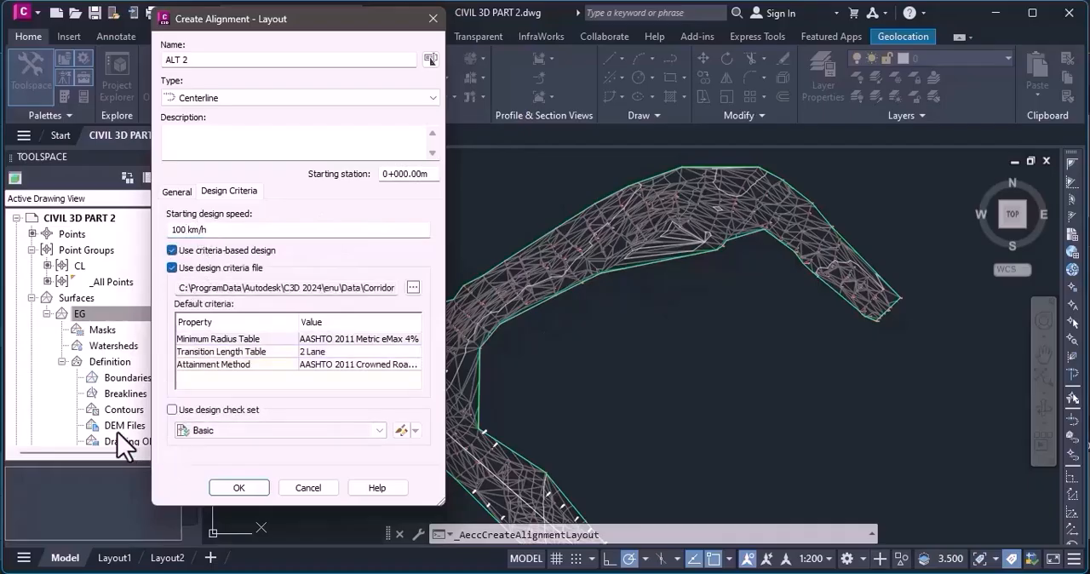
Load the _Autodesk Civil 3D Metric (2011) Roadway Design Standards.xml criteria file, confirm the ALT 2 settings and close the alignment layout tools.
left_click(407, 288)
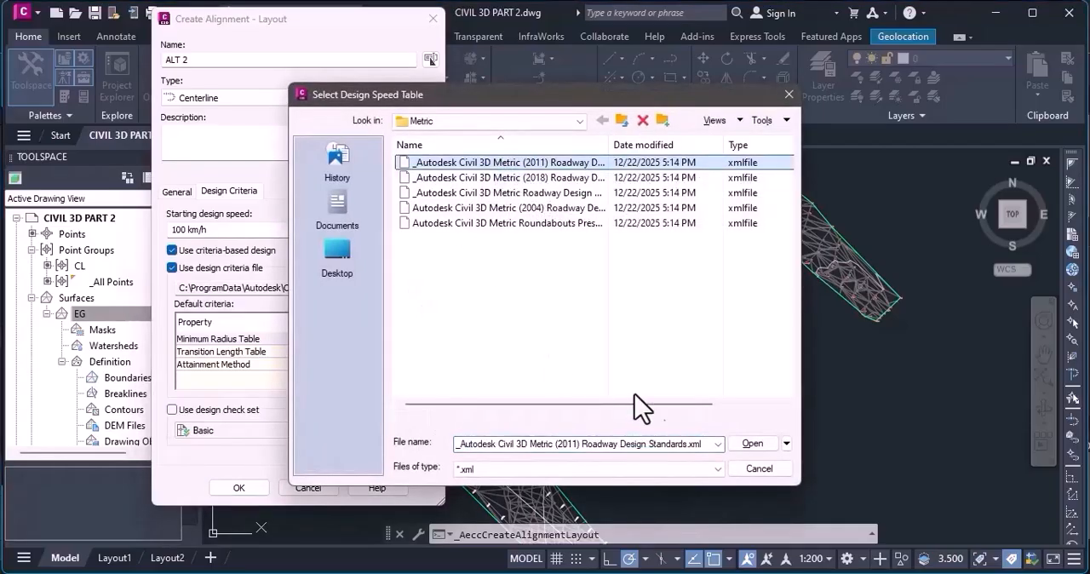
left_click(752, 444)
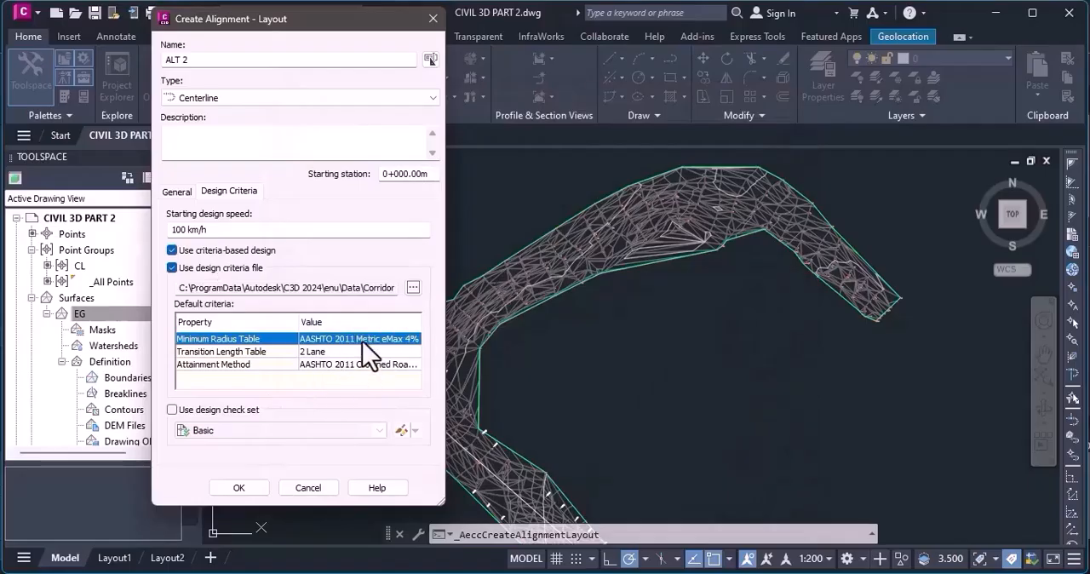
left_click(241, 488)
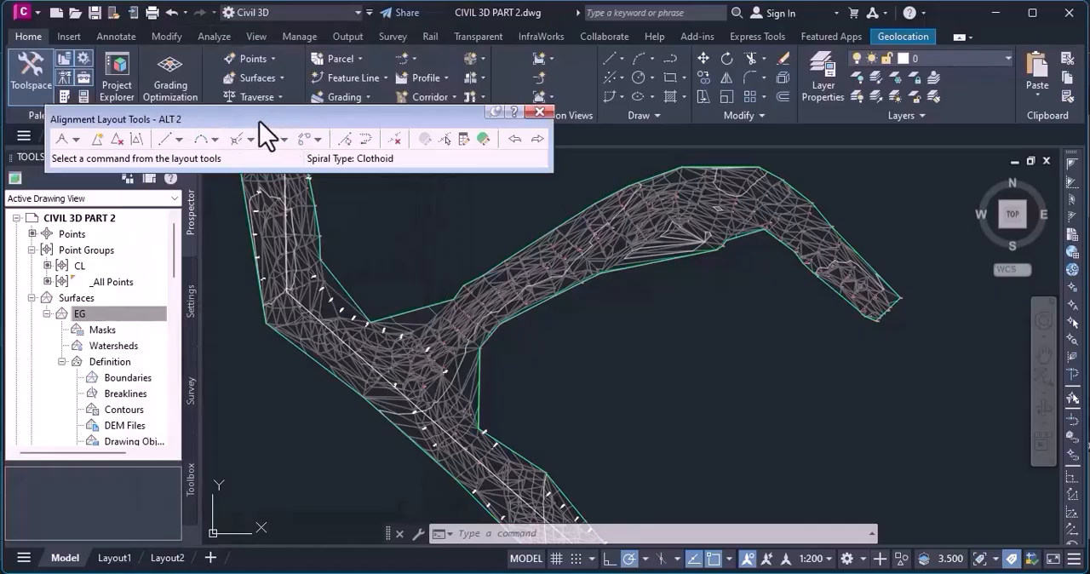
left_click(540, 113)
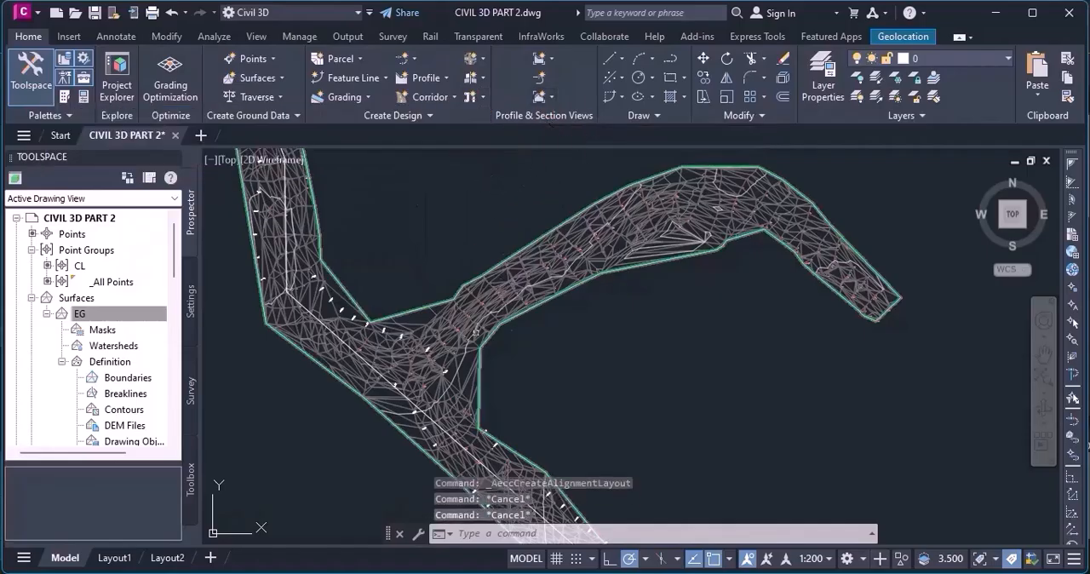
Draw a polyline from the junction beside the ALT 1 line along the northeast branch, with one bend at its crest, to the branch's southeast end.
left_click(639, 58)
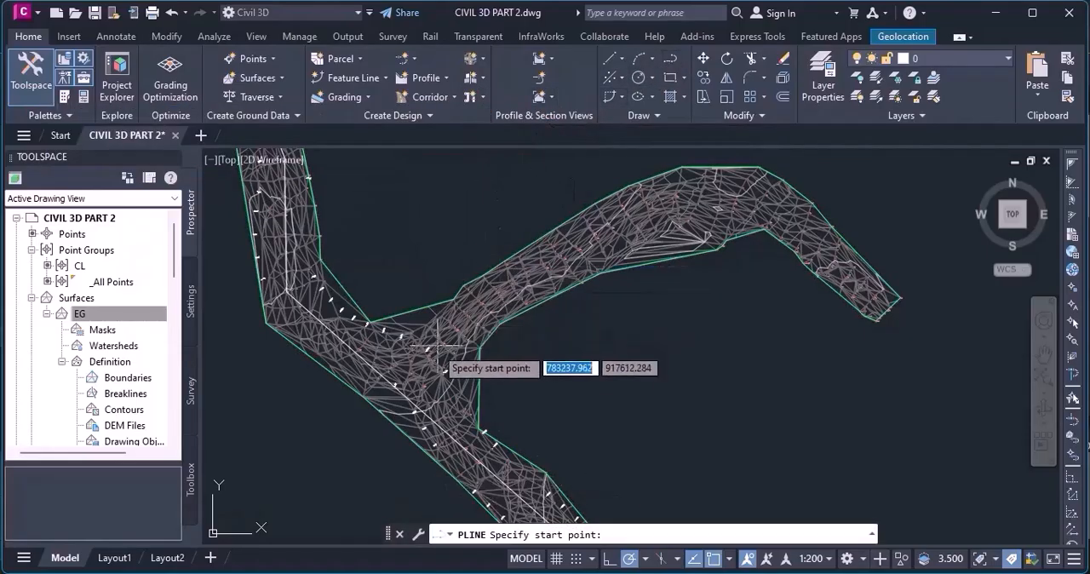
scroll(466, 302, "up", 5)
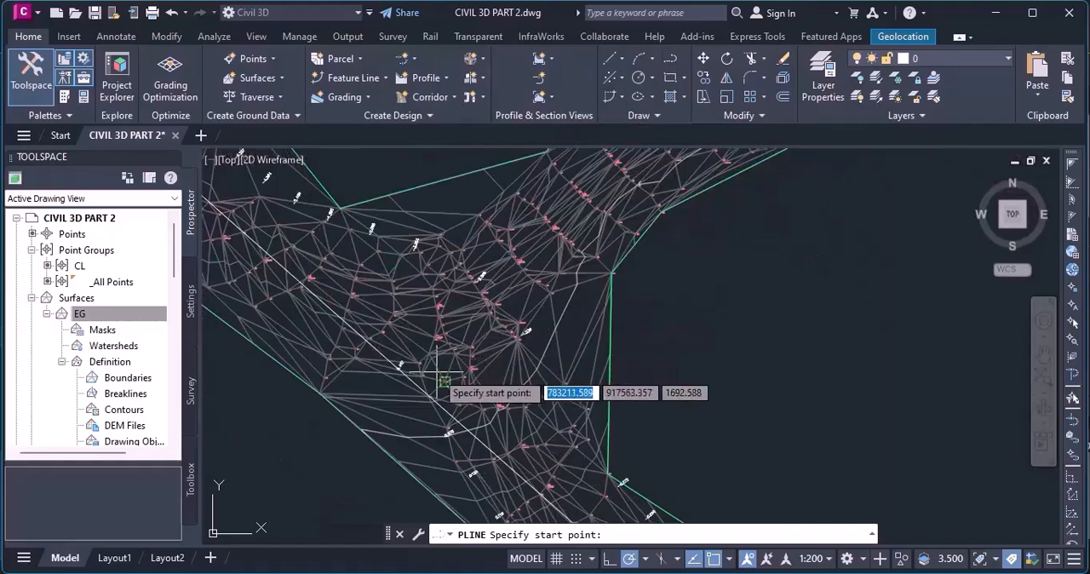
left_click(375, 342)
scroll(375, 375, "down", 4)
scroll(509, 267, "up", 2)
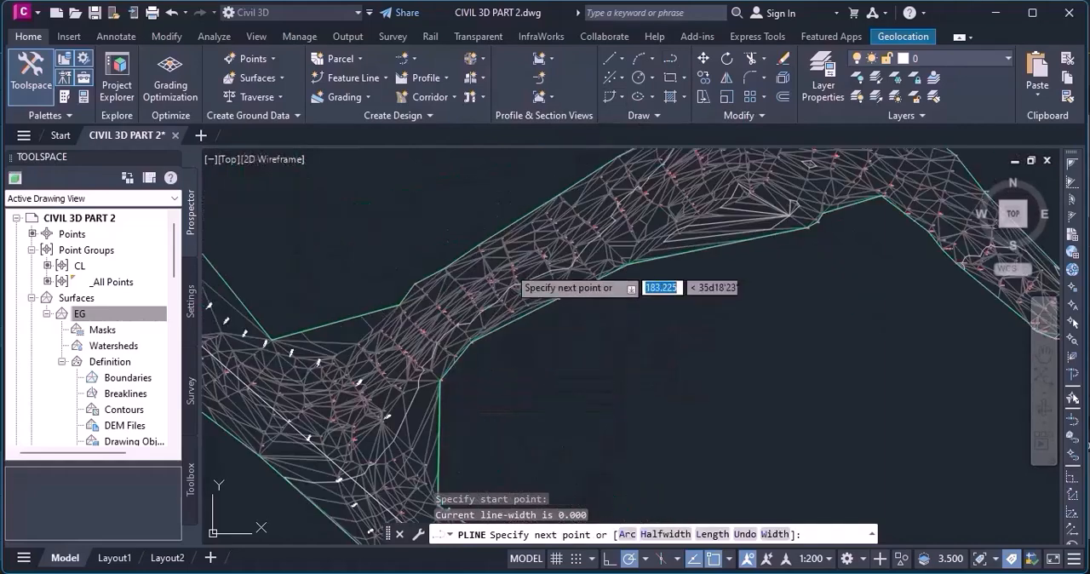
scroll(511, 264, "down", 3)
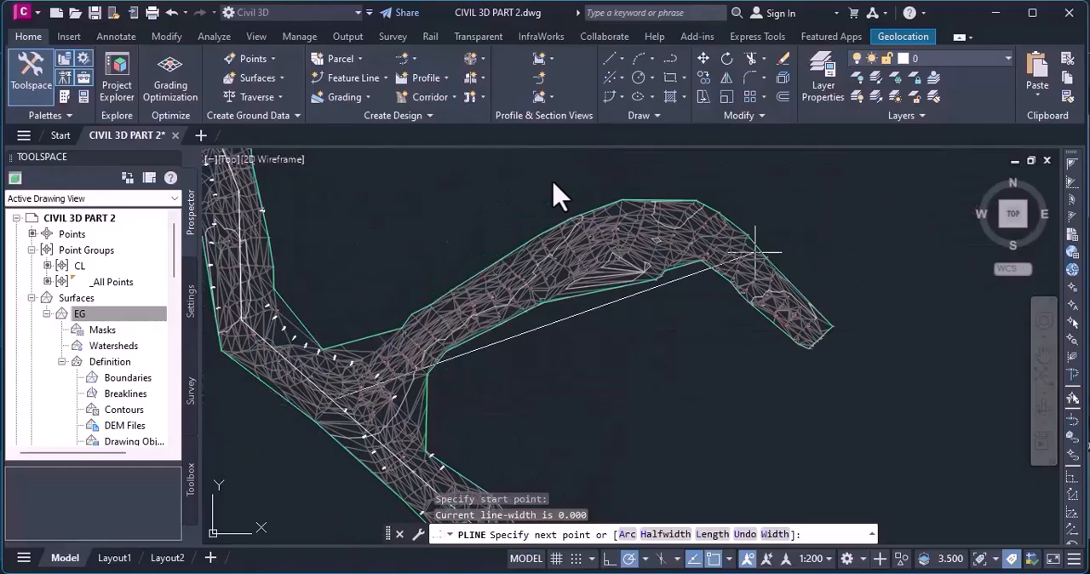
scroll(587, 196, "up", 2)
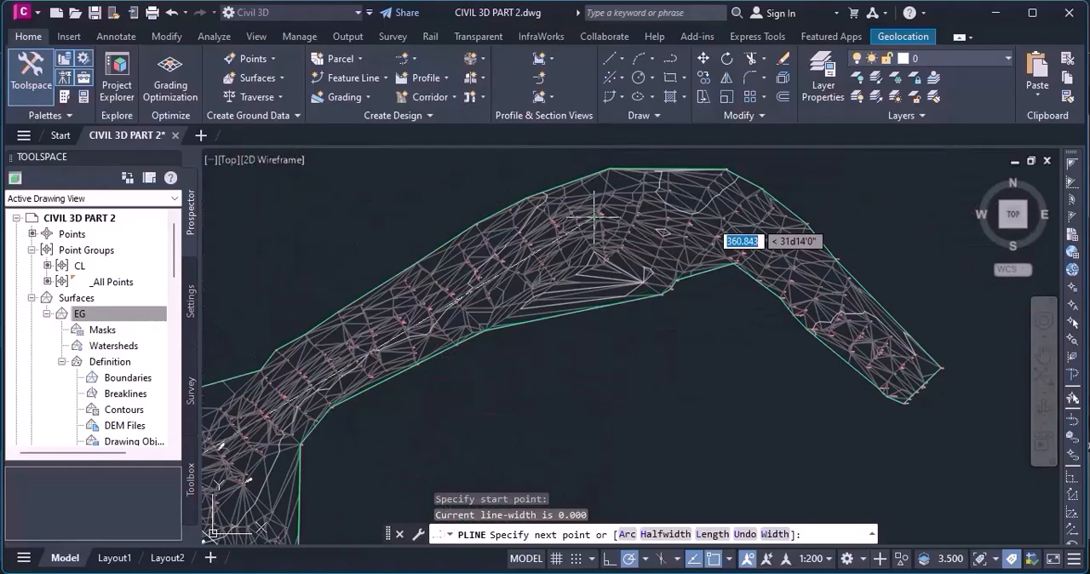
left_click(641, 203)
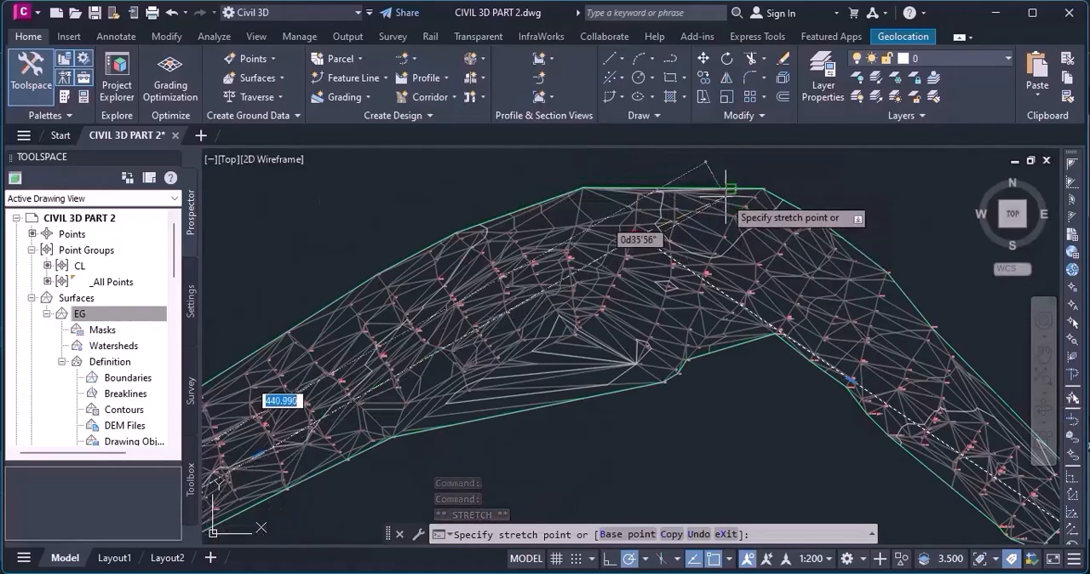
Stretch the branch polyline's bend vertex northeast, close to the surface boundary at the crest.
left_click(730, 199)
scroll(764, 210, "up", 2)
scroll(708, 237, "down", 4)
Extend the start of the branch polyline at the junction to meet the ALT 1 polyline.
scroll(803, 251, "down", 4)
scroll(530, 379, "up", 4)
scroll(652, 281, "up", 5)
key("Escape")
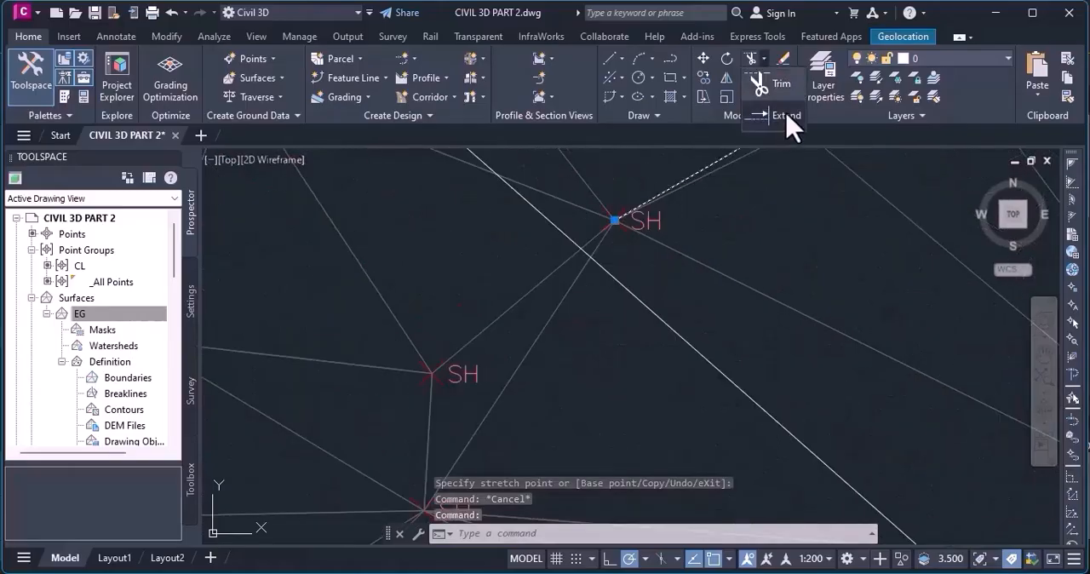
scroll(604, 285, "down", 3)
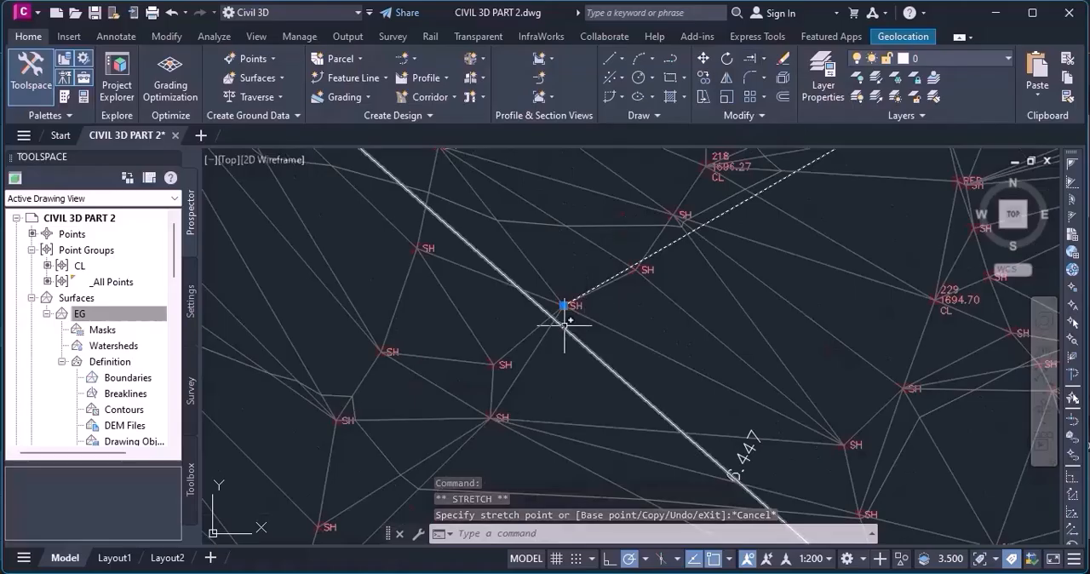
scroll(565, 317, "down", 3)
mouse_move(565, 323)
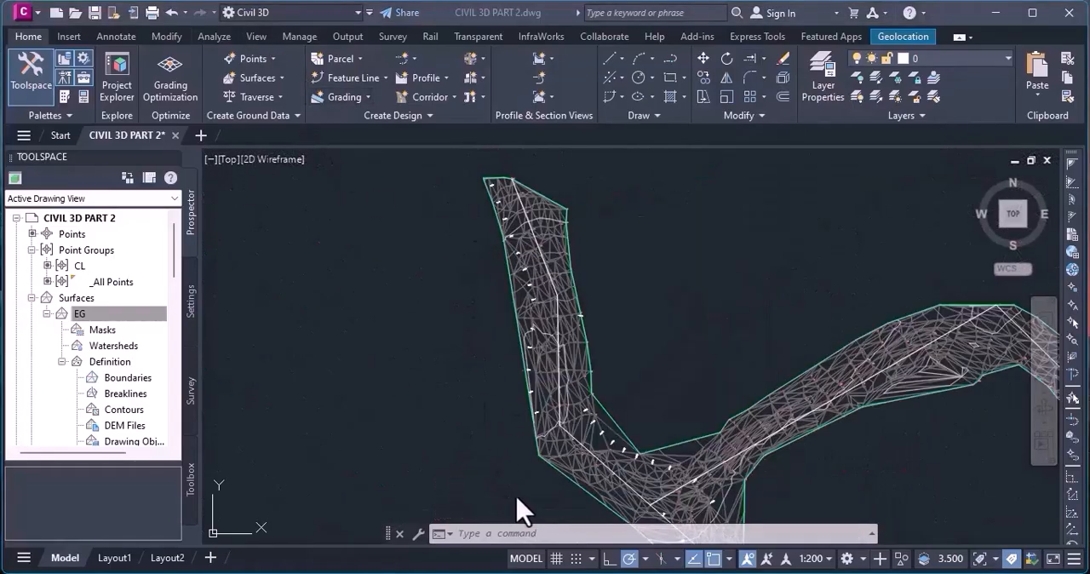
Create an alignment from objects using the polyline along the northwest branch, accepting its existing direction.
scroll(535, 244, "up", 2)
scroll(520, 297, "down", 5)
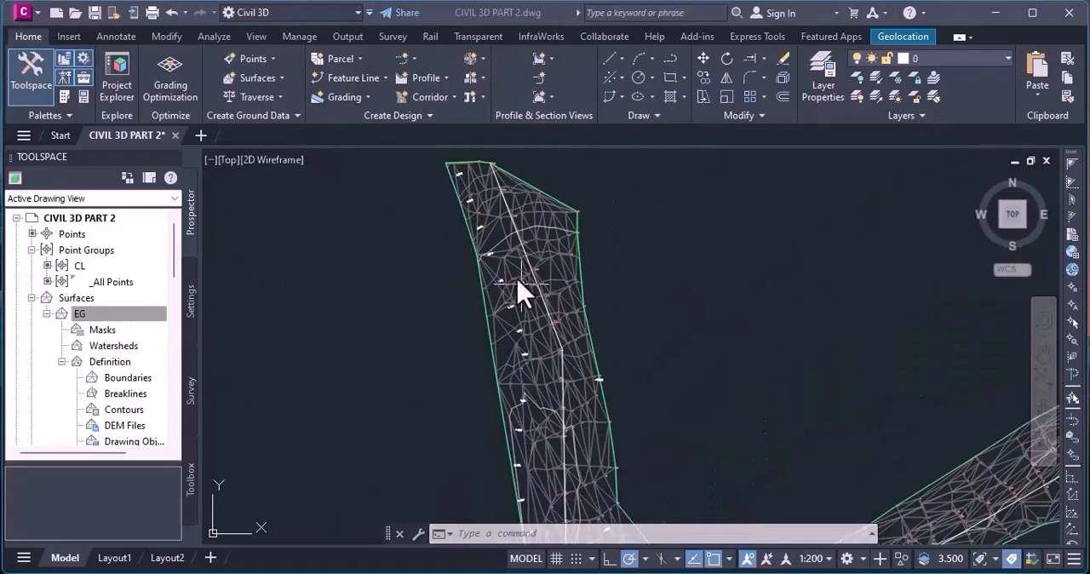
scroll(694, 333, "up", 3)
scroll(623, 347, "down", 2)
scroll(545, 312, "up", 4)
scroll(508, 250, "down", 3)
scroll(526, 351, "up", 3)
scroll(526, 352, "down", 1)
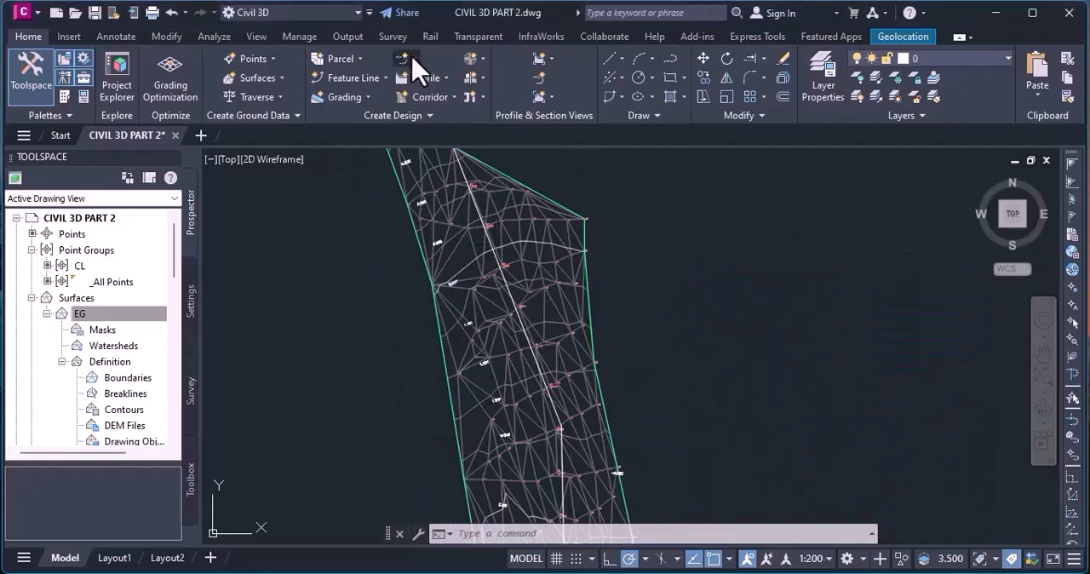
left_click(414, 63)
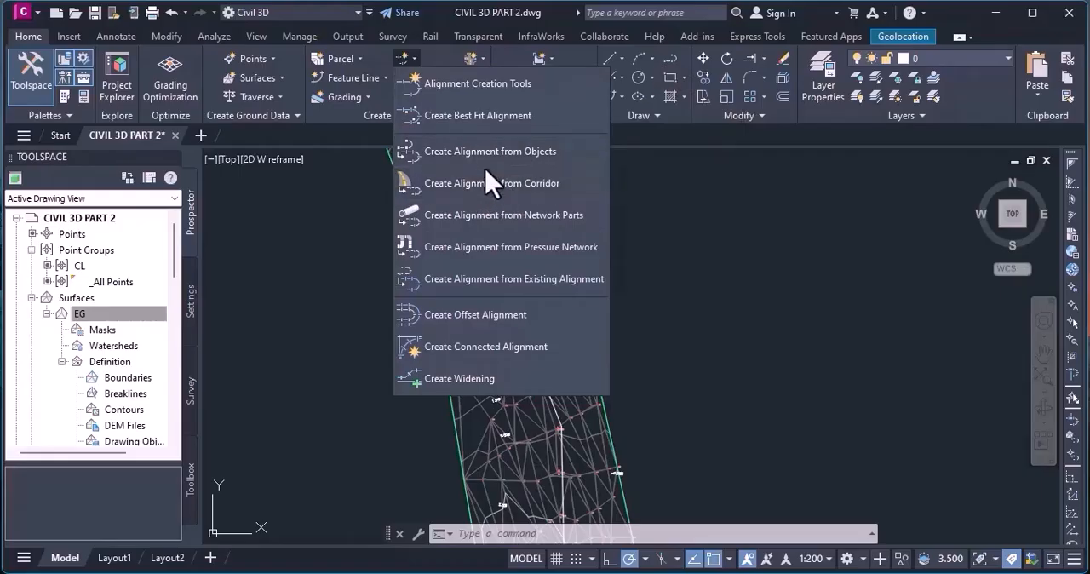
left_click(529, 153)
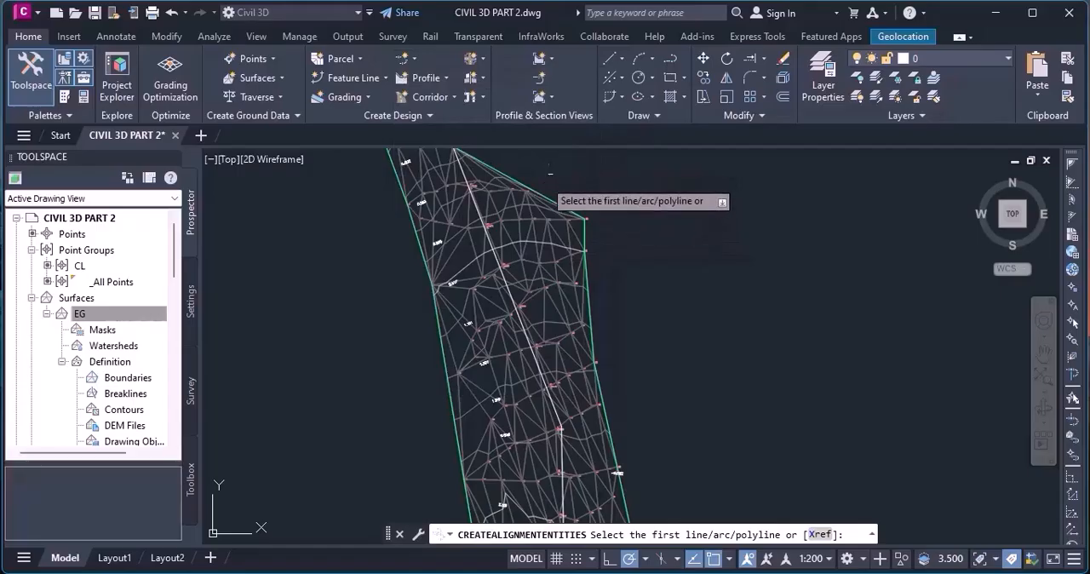
scroll(468, 175, "up", 3)
key("Return")
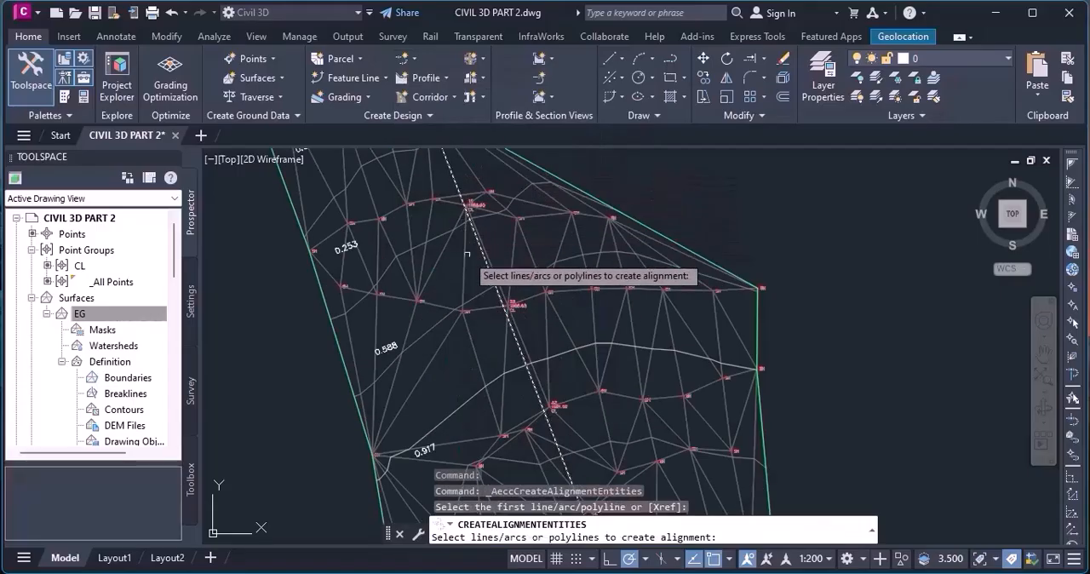
scroll(468, 209, "down", 5)
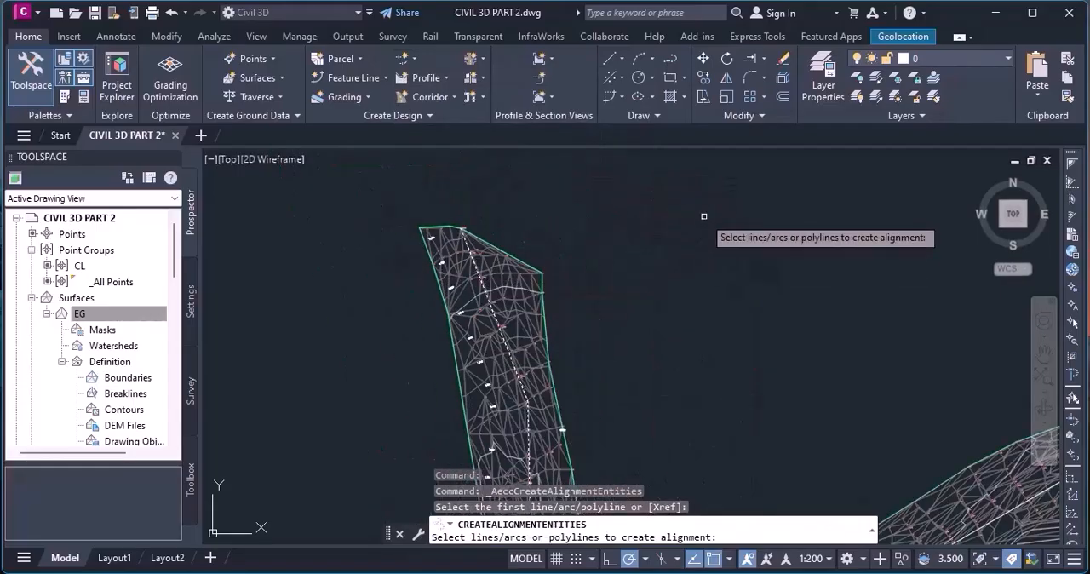
key("Return")
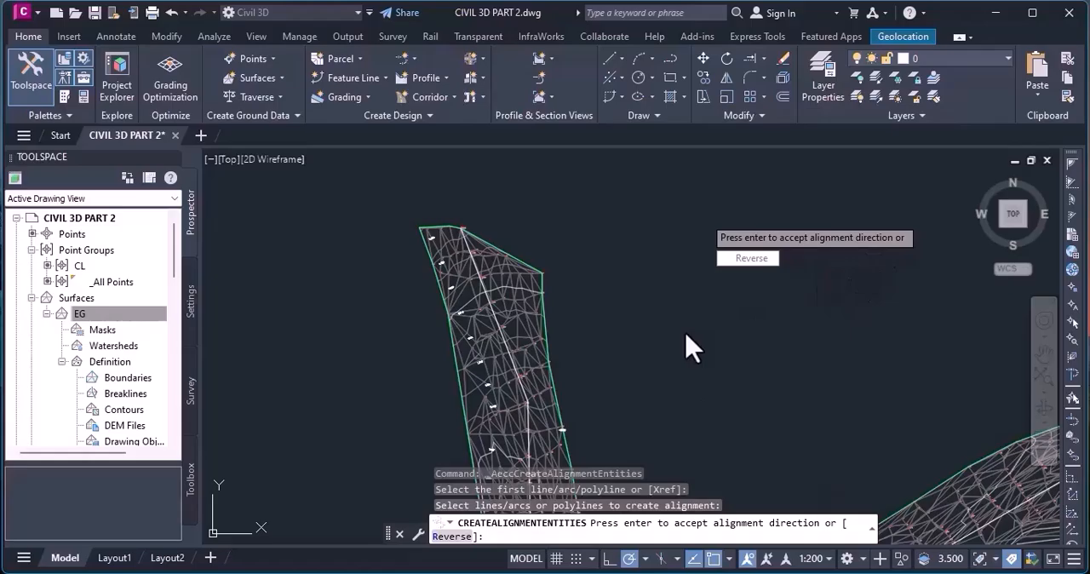
key("Return")
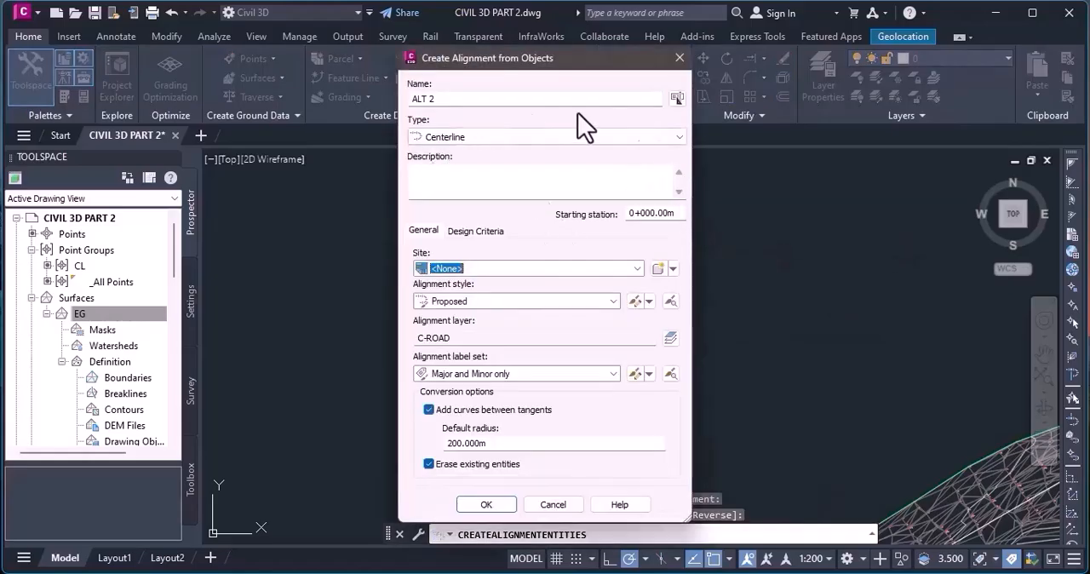
Name the new centerline alignment ALT 1 through its name template.
left_click(677, 98)
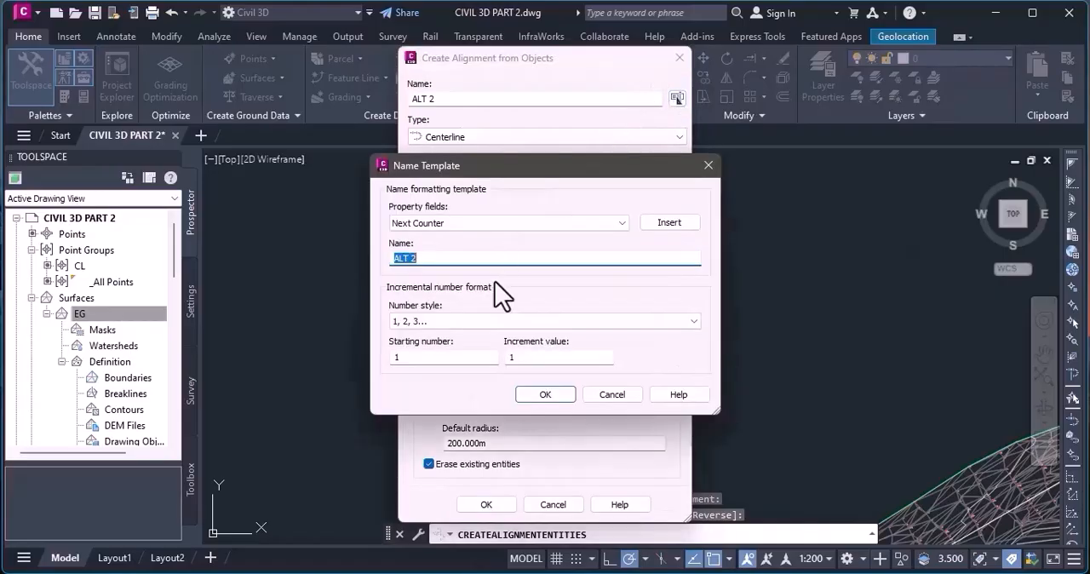
left_click(553, 392)
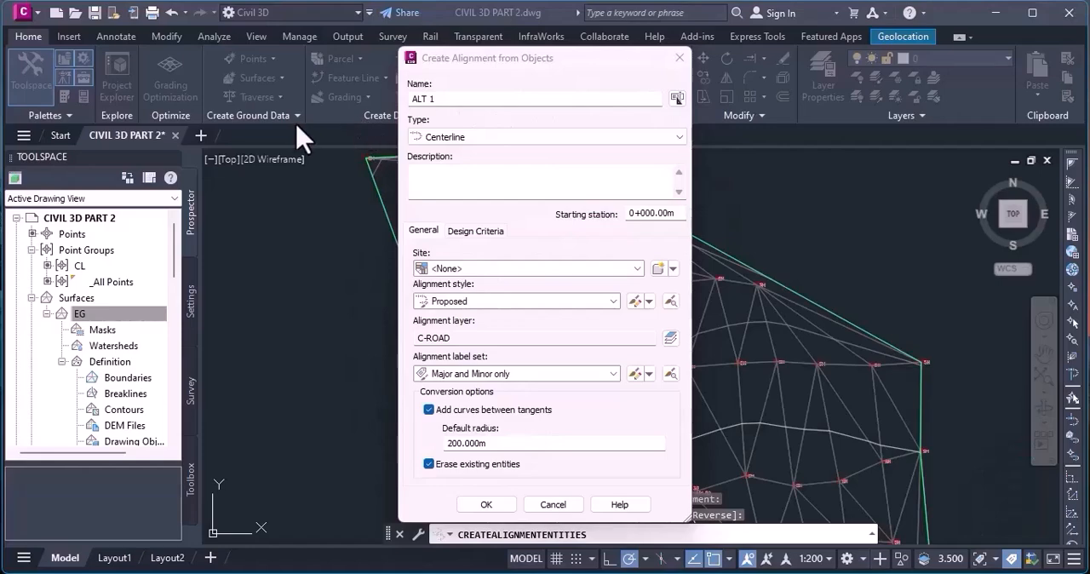
left_click(460, 98)
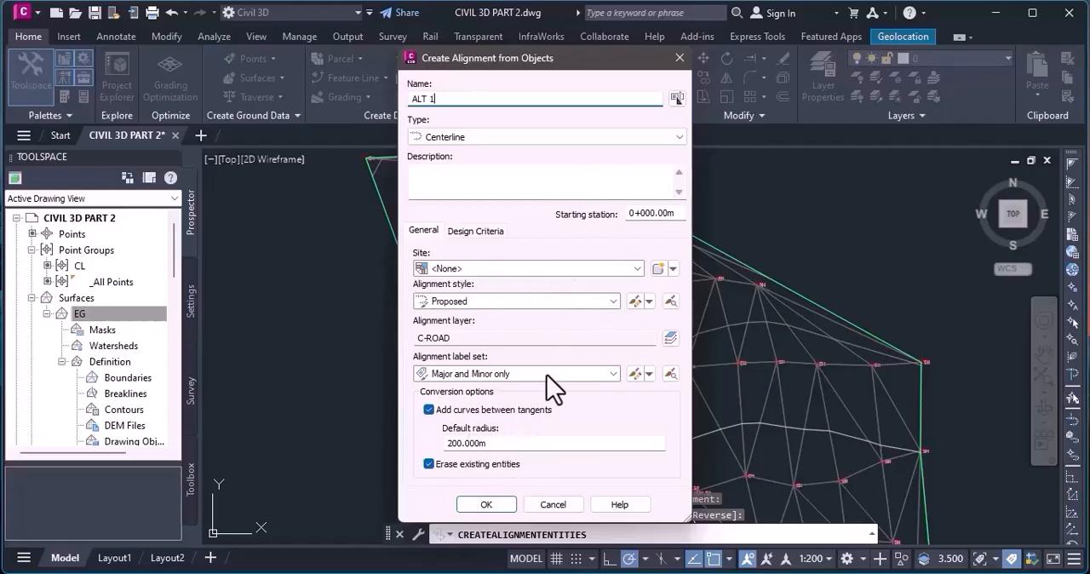
Open the design criteria settings for the ALT 1 alignment.
left_click(467, 230)
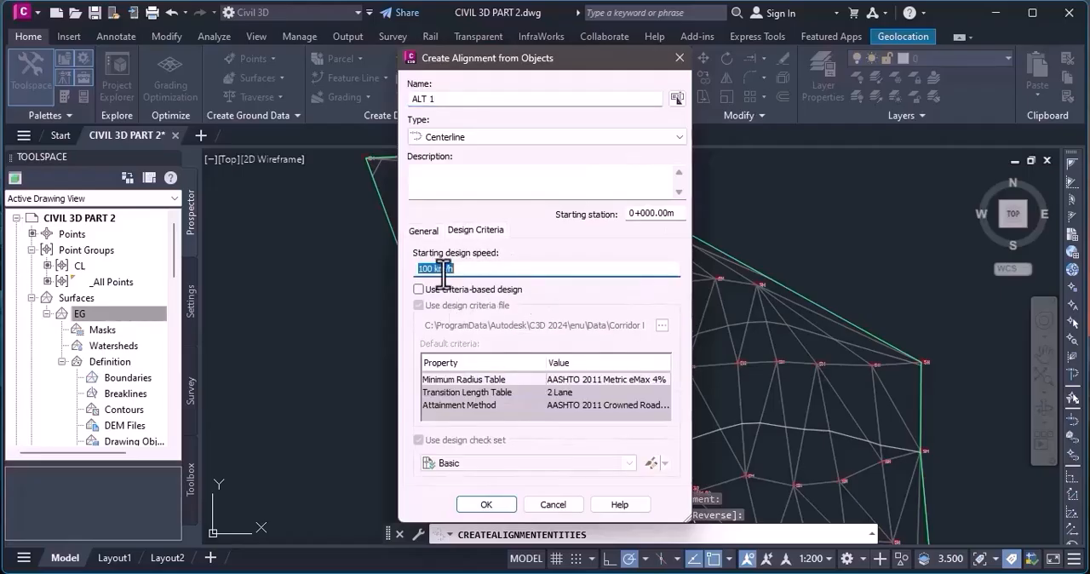
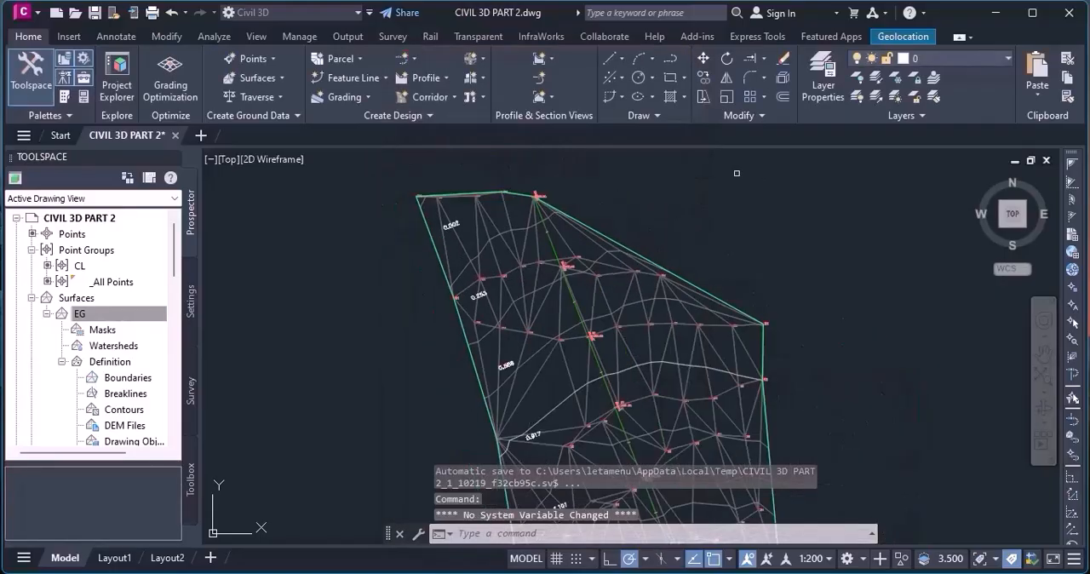
Select the ALT 1 alignment to show its editing grips.
scroll(580, 229, "down", 4)
scroll(582, 382, "up", 5)
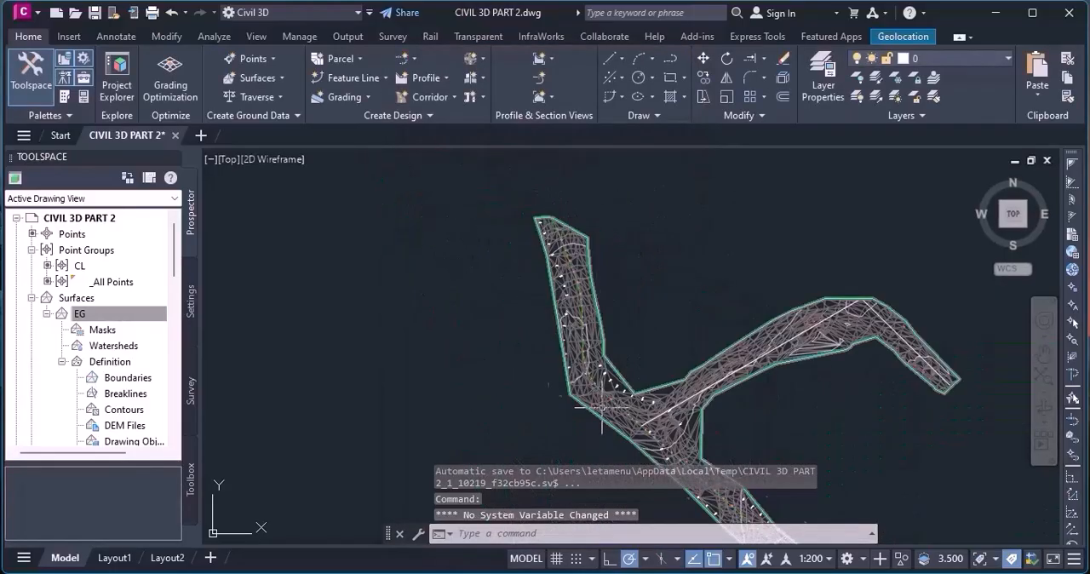
scroll(582, 382, "up", 3)
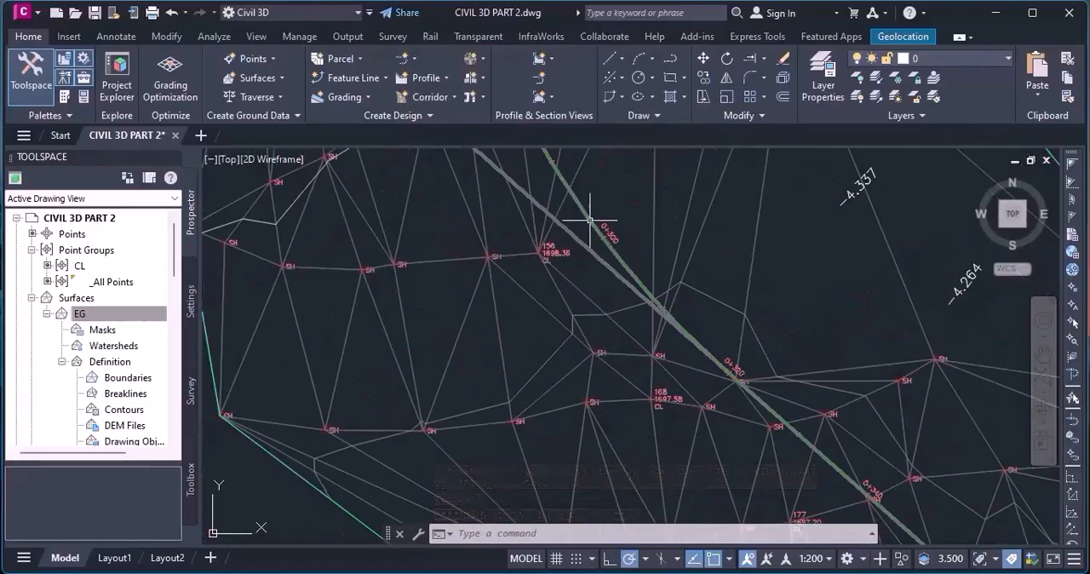
scroll(579, 321, "down", 8)
middle_click_drag(886, 476, 583, 284)
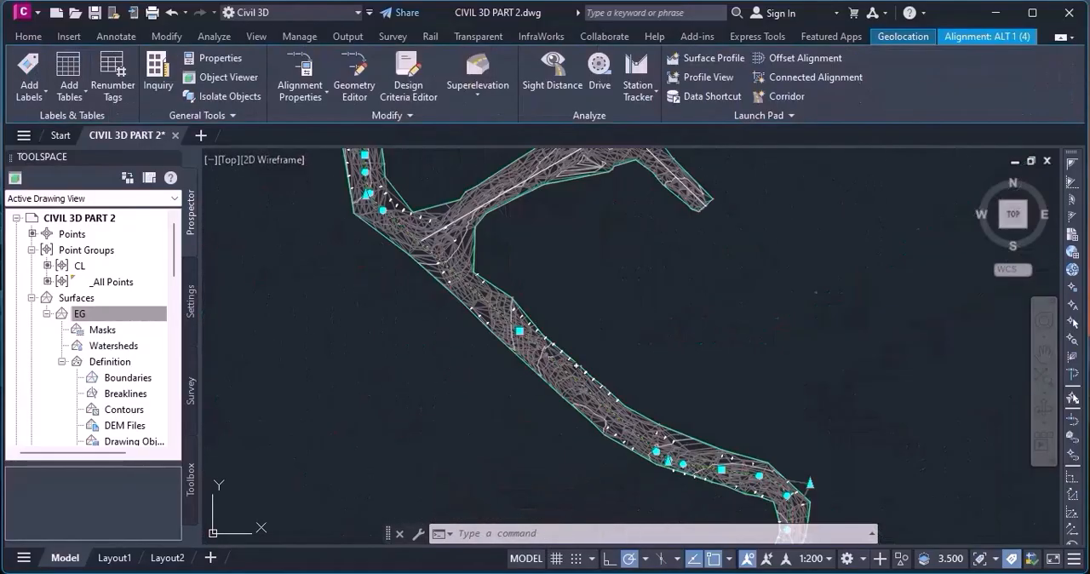
Examine how the ALT 1 alignment's curves fit the CL points along the surveyed corridor.
scroll(522, 231, "down", 5)
scroll(640, 333, "up", 8)
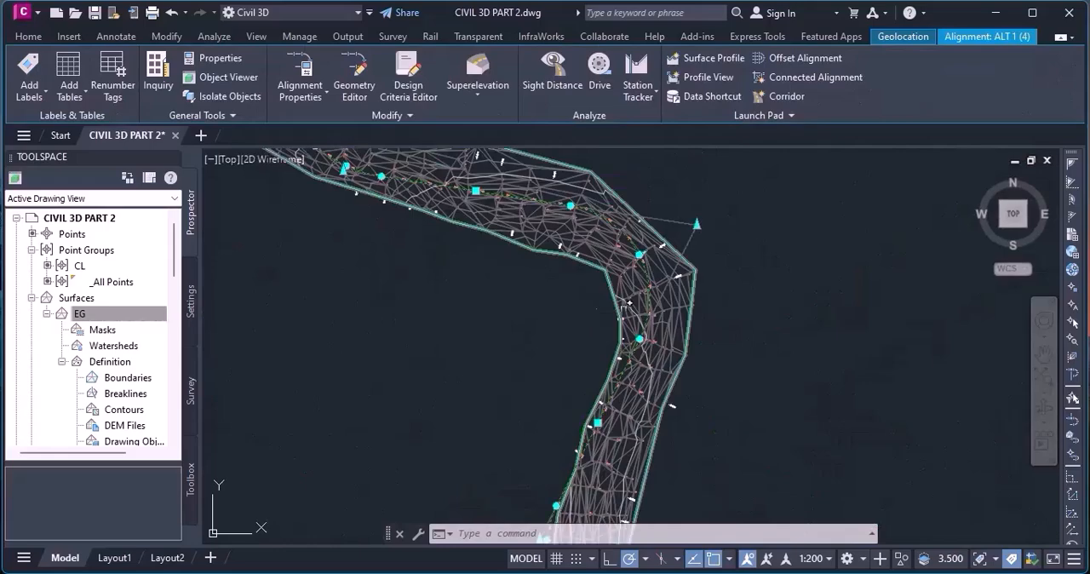
scroll(775, 247, "down", 3)
scroll(765, 207, "down", 2)
scroll(664, 409, "up", 3)
scroll(664, 410, "down", 3)
scroll(738, 219, "up", 4)
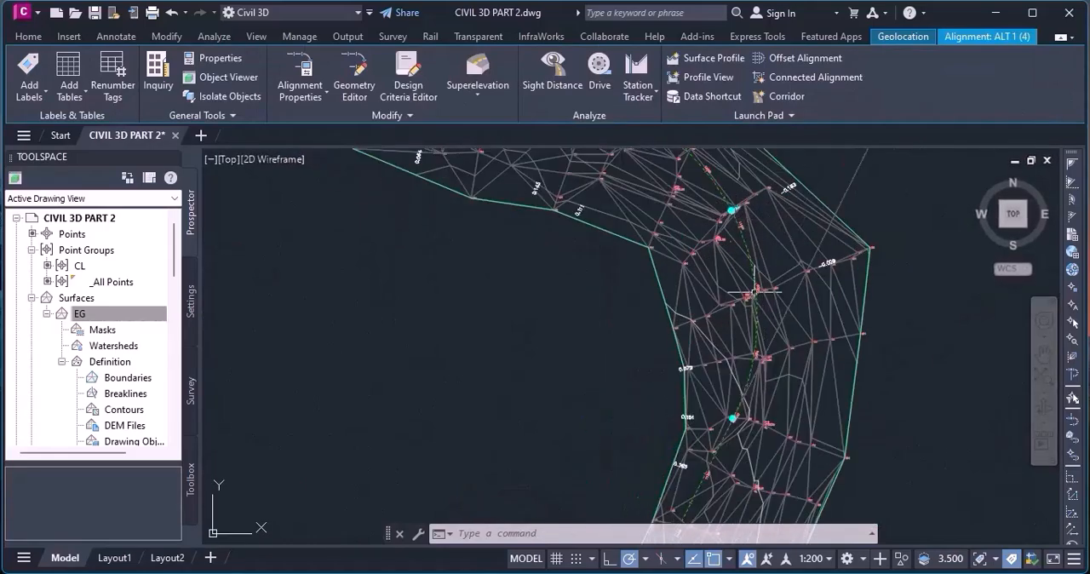
scroll(764, 312, "up", 2)
scroll(792, 229, "down", 4)
scroll(792, 223, "up", 4)
scroll(792, 223, "down", 4)
scroll(818, 434, "up", 2)
scroll(700, 268, "up", 2)
scroll(701, 267, "down", 3)
scroll(609, 482, "up", 2)
scroll(609, 482, "up", 1)
scroll(626, 460, "down", 3)
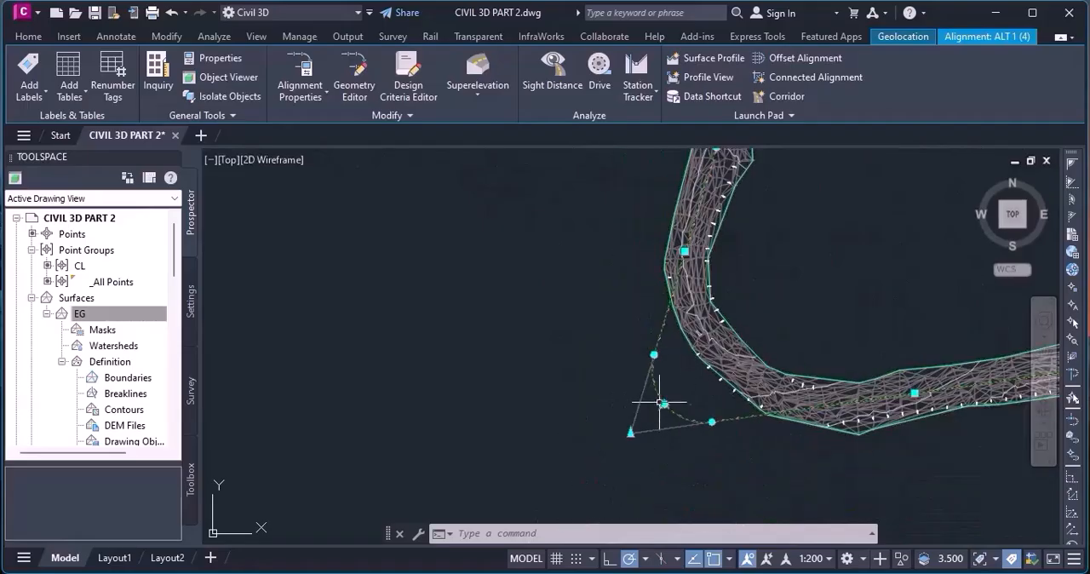
Stretch the midpoint of ALT 1's large curve outside the corridor northeast to the surface's outer edge.
scroll(660, 402, "up", 3)
scroll(574, 405, "down", 3)
scroll(715, 418, "down", 2)
scroll(906, 394, "up", 8)
scroll(906, 387, "down", 4)
scroll(906, 388, "down", 2)
scroll(636, 438, "up", 2)
scroll(548, 443, "up", 4)
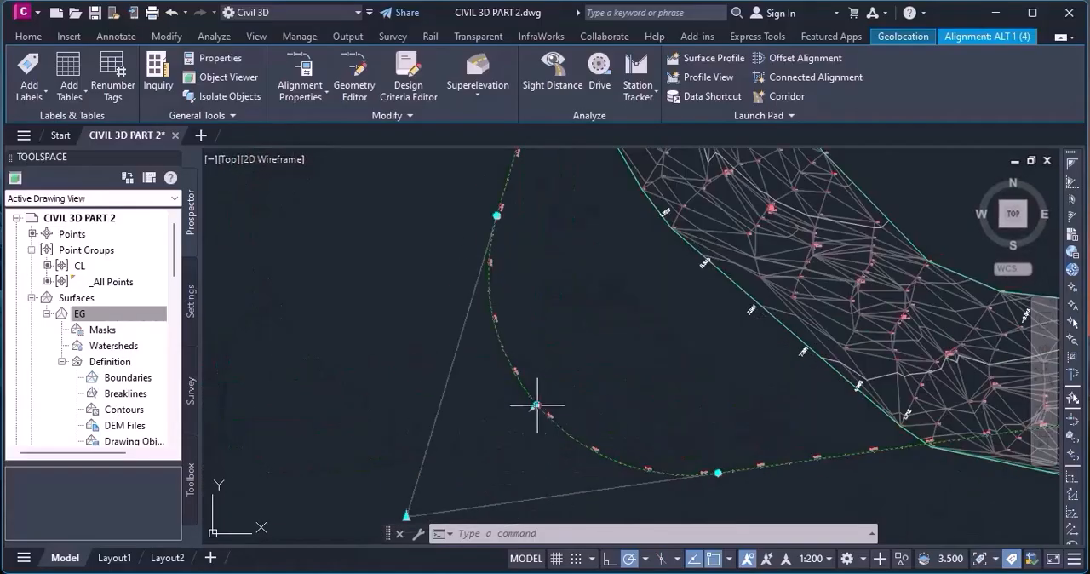
left_click(534, 404)
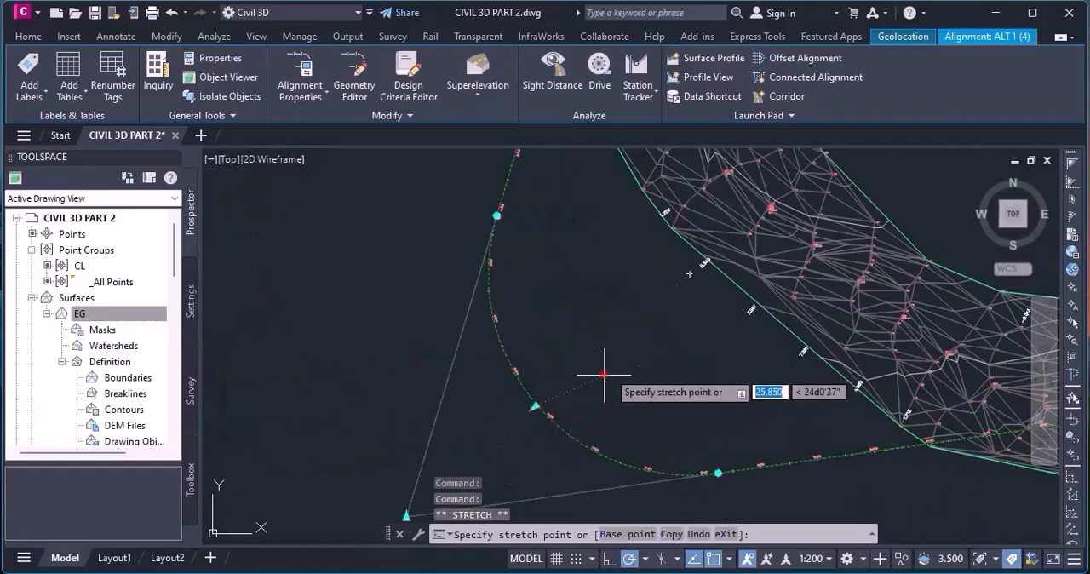
left_click(725, 262)
scroll(706, 341, "down", 3)
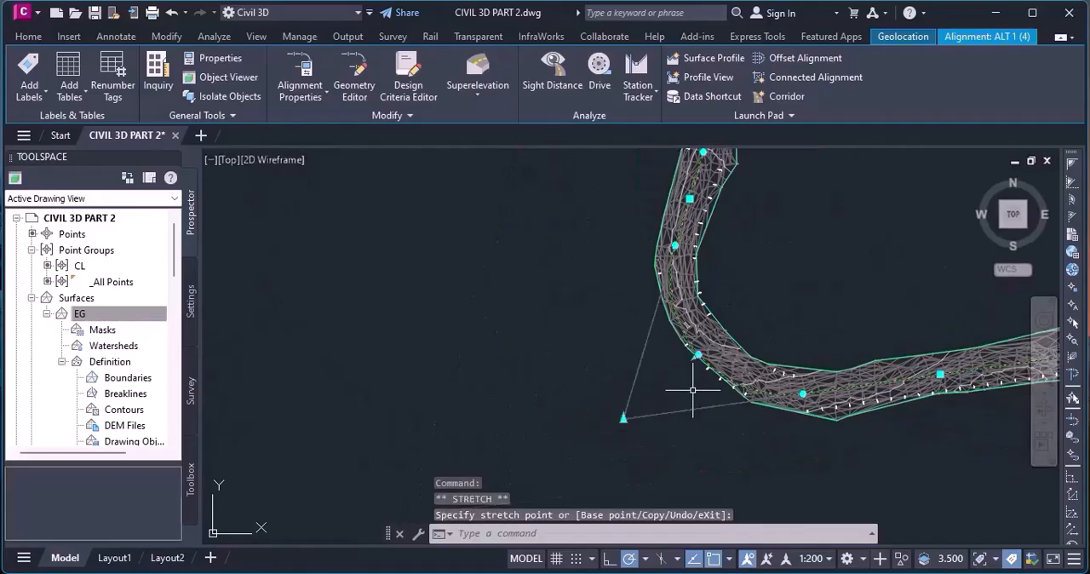
scroll(692, 390, "up", 3)
scroll(711, 309, "up", 2)
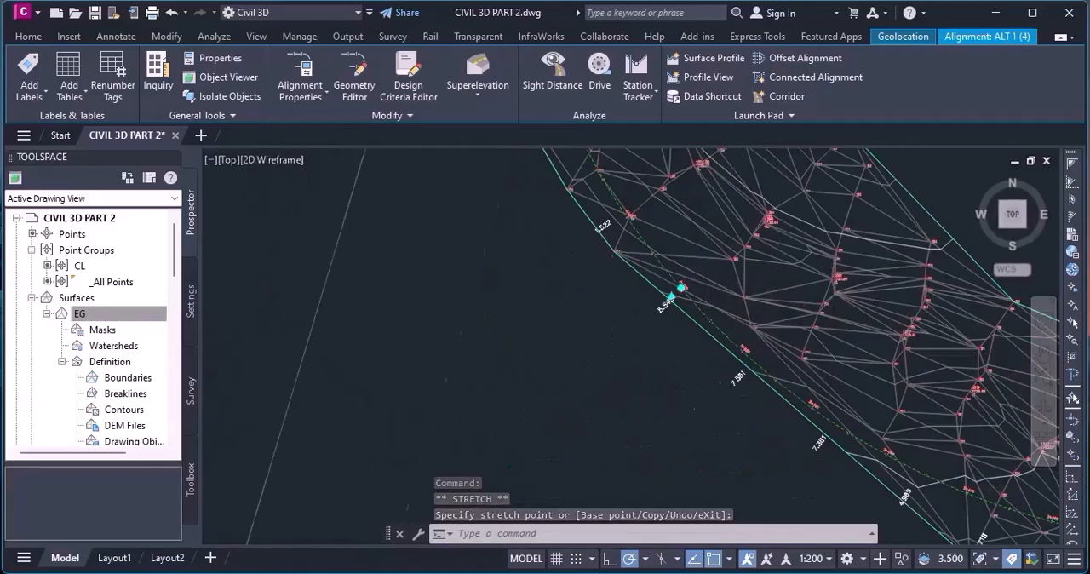
scroll(691, 381, "down", 1)
scroll(672, 394, "down", 1)
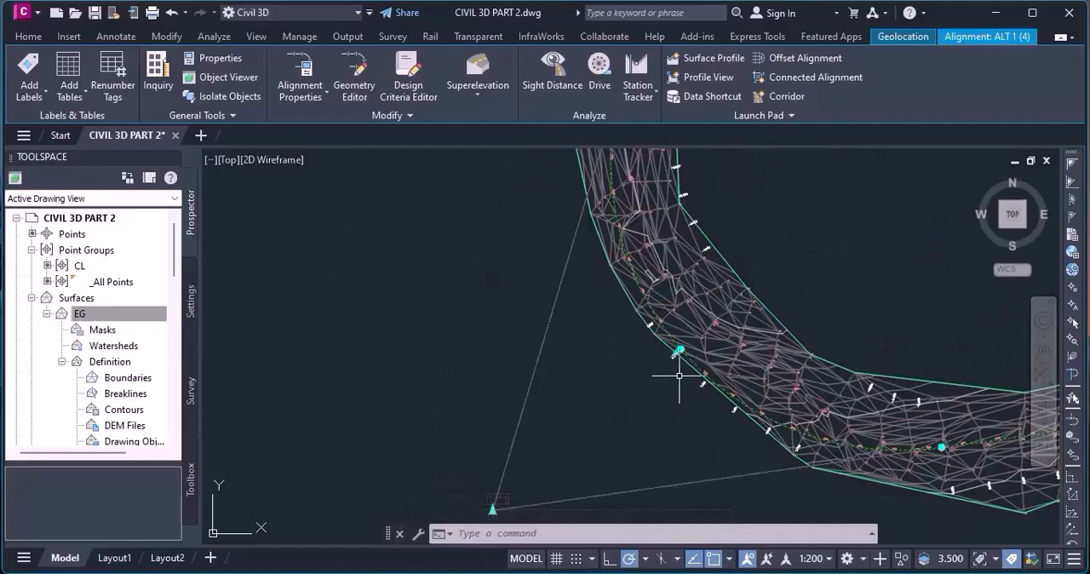
Stretch the large curve's midpoint further northeast so the curve runs along the CL points inside the corridor.
scroll(666, 394, "up", 1)
scroll(686, 357, "up", 1)
scroll(690, 369, "down", 1)
scroll(656, 391, "up", 2)
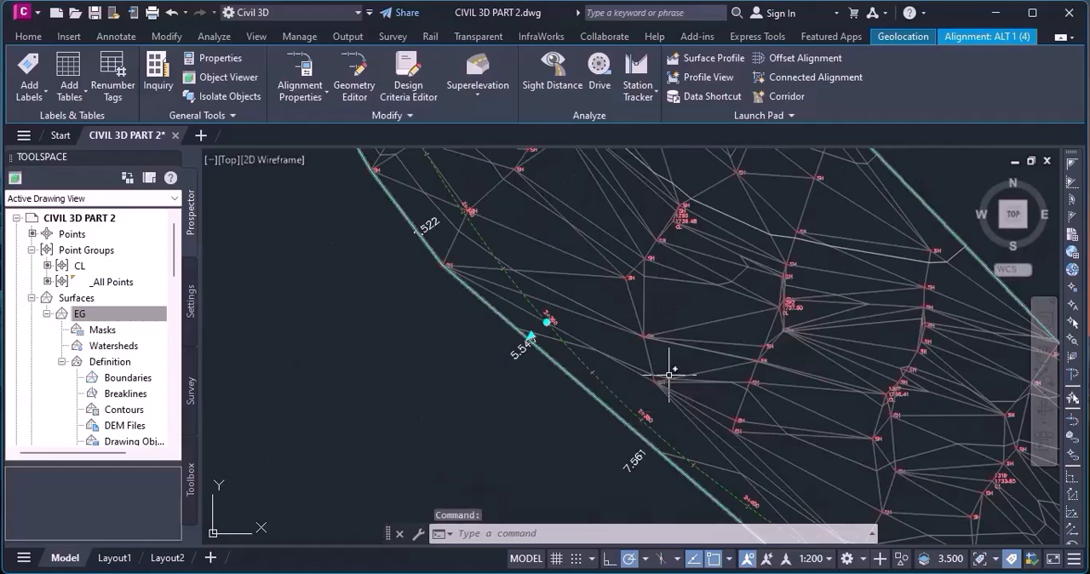
scroll(651, 383, "down", 2)
scroll(635, 368, "down", 3)
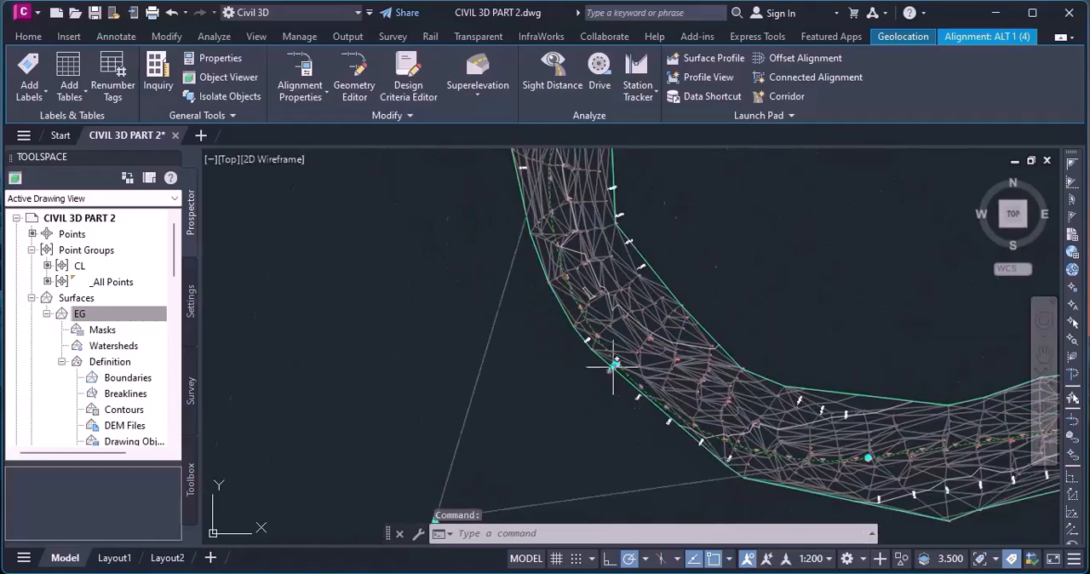
scroll(643, 358, "up", 4)
left_click(622, 369)
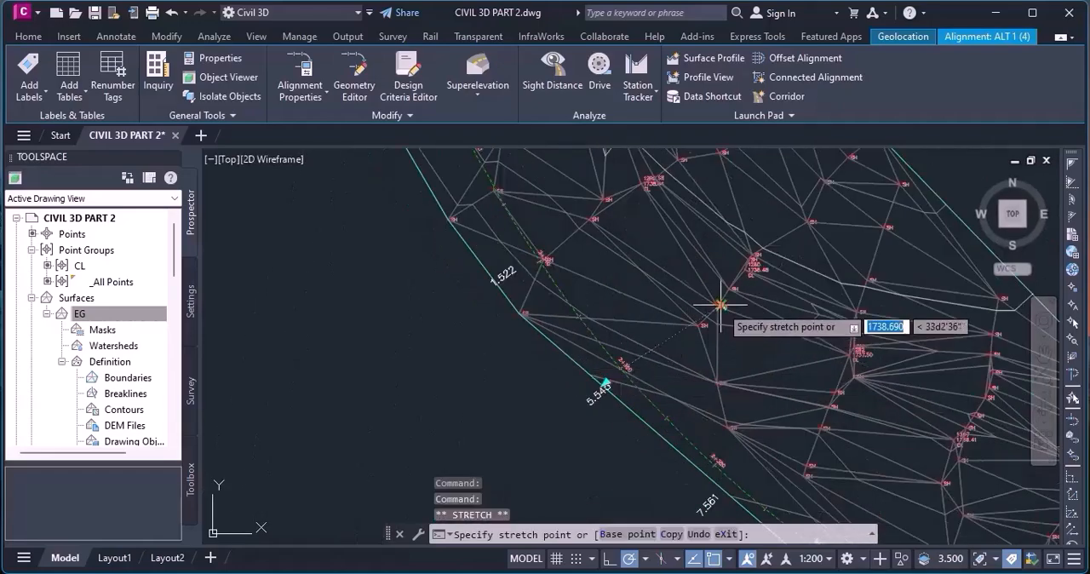
left_click(758, 265)
scroll(673, 390, "down", 5)
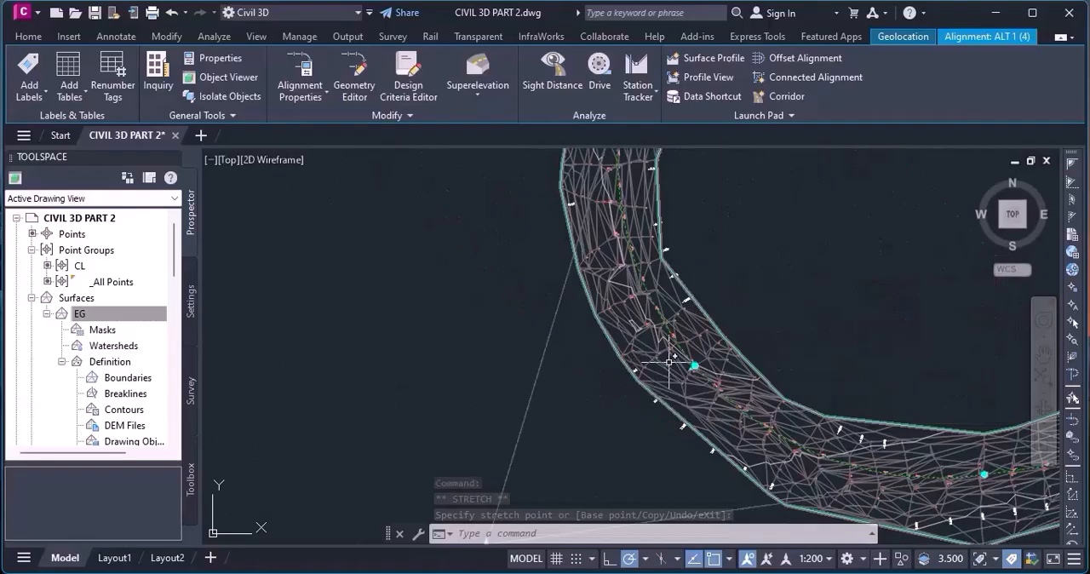
scroll(670, 373, "up", 3)
scroll(653, 383, "down", 3)
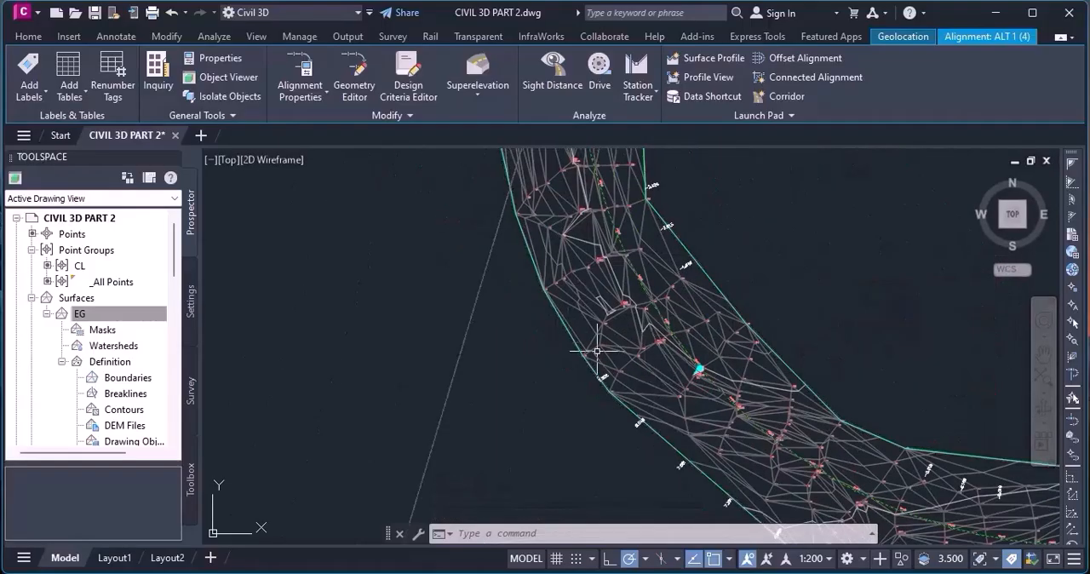
Stretch the midpoint of the small curve at CL point 1098 east toward its intersection point to tighten the curve.
scroll(615, 415, "up", 1)
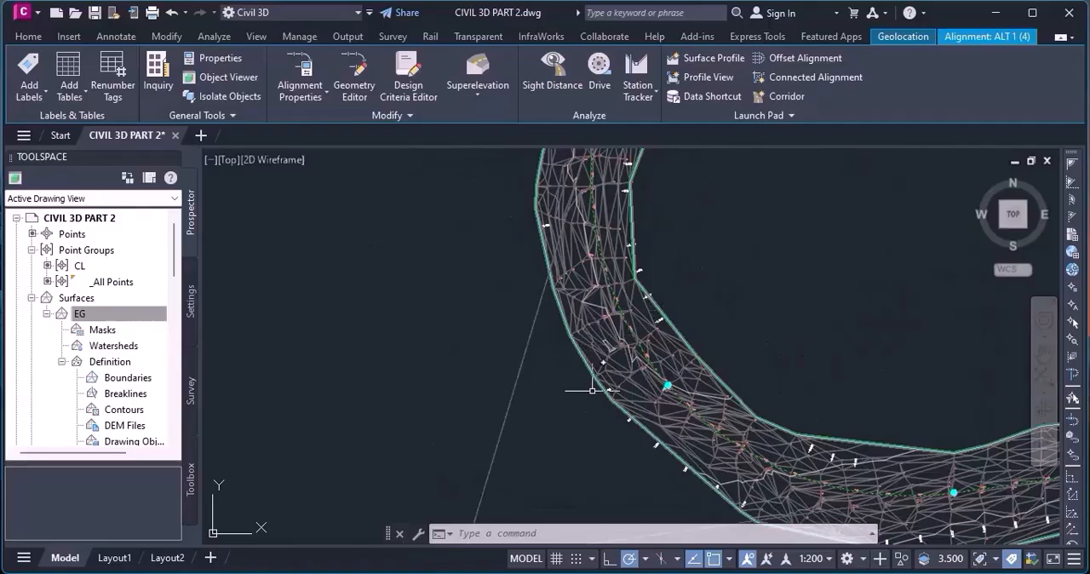
scroll(592, 379, "down", 4)
scroll(916, 401, "up", 4)
scroll(899, 433, "up", 2)
scroll(882, 451, "down", 6)
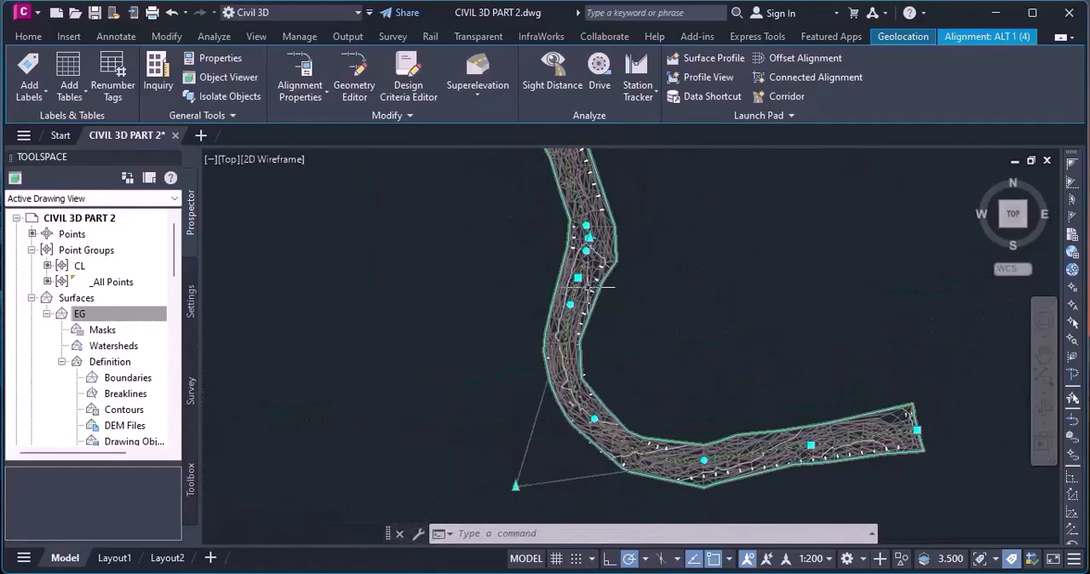
scroll(588, 288, "up", 5)
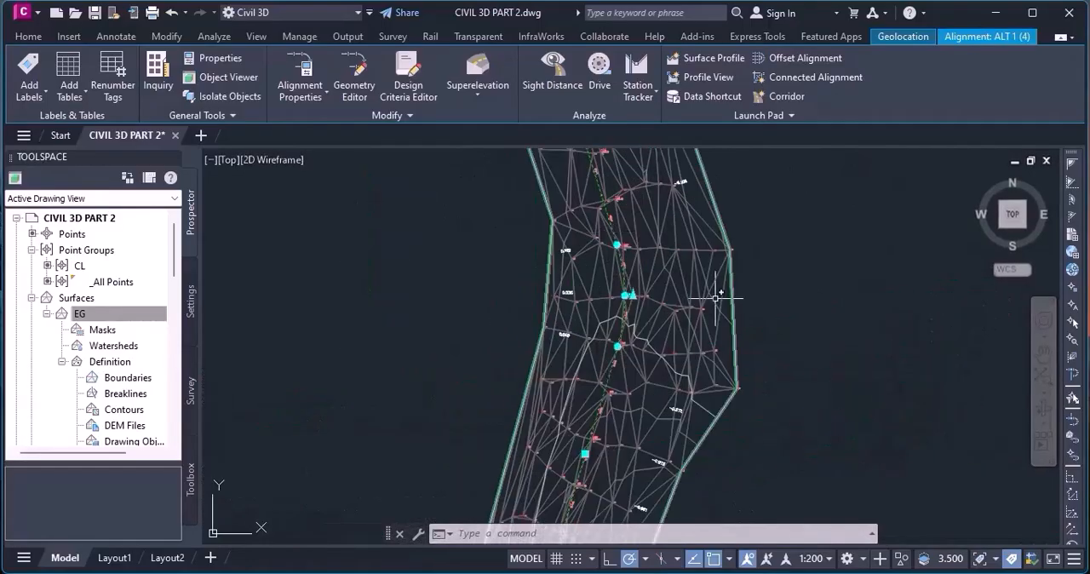
scroll(717, 297, "up", 2)
scroll(718, 298, "up", 2)
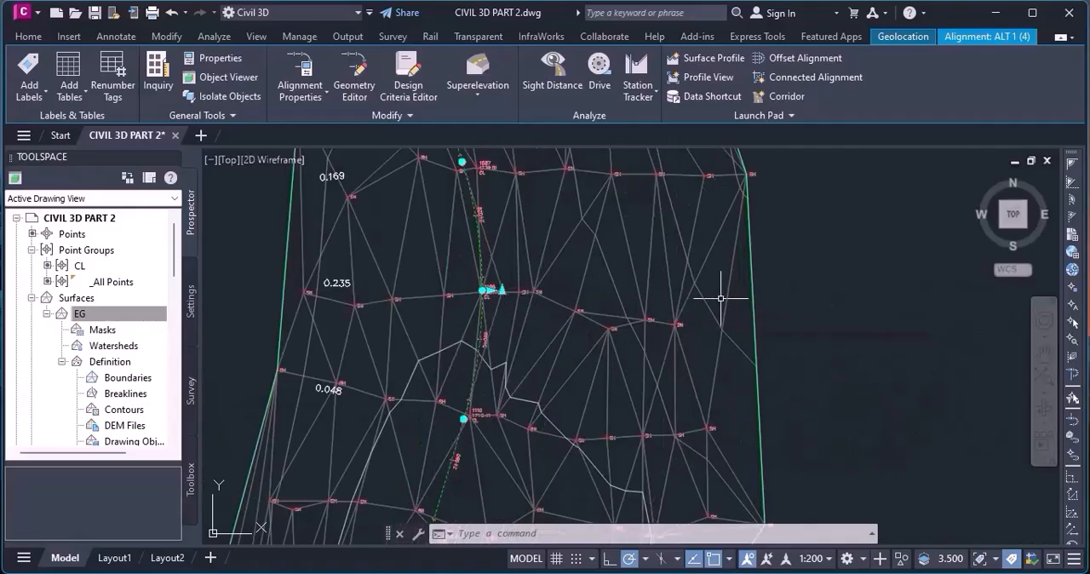
scroll(830, 311, "down", 2)
scroll(771, 386, "down", 3)
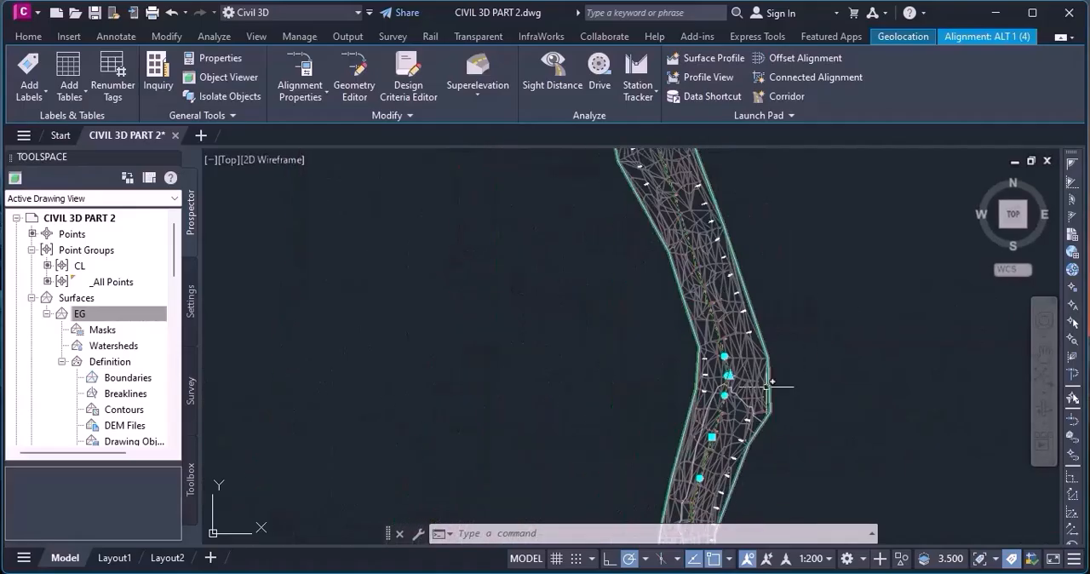
scroll(771, 386, "up", 2)
scroll(669, 360, "up", 3)
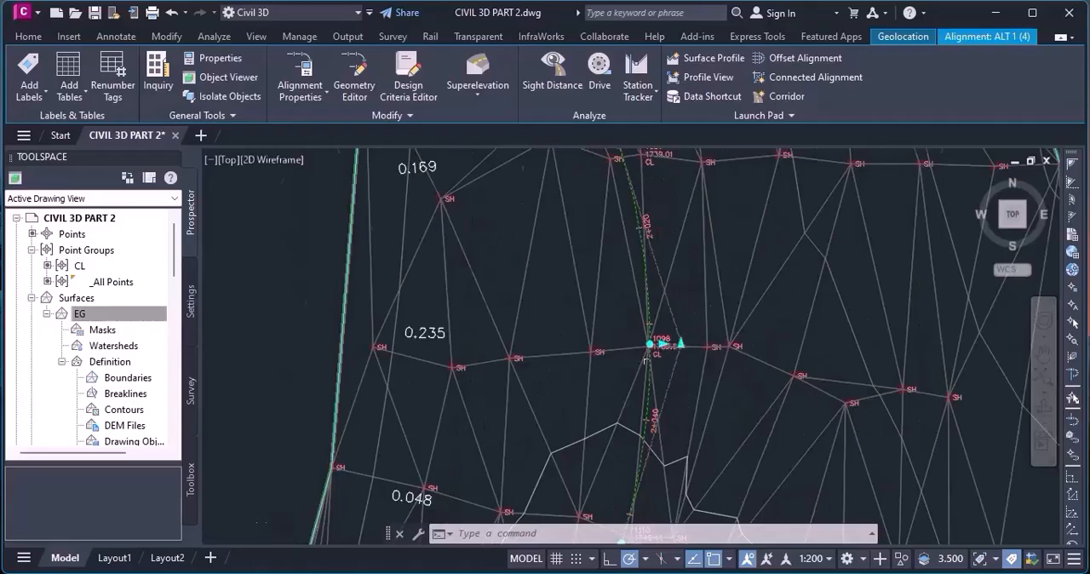
scroll(652, 348, "up", 2)
left_click(650, 318)
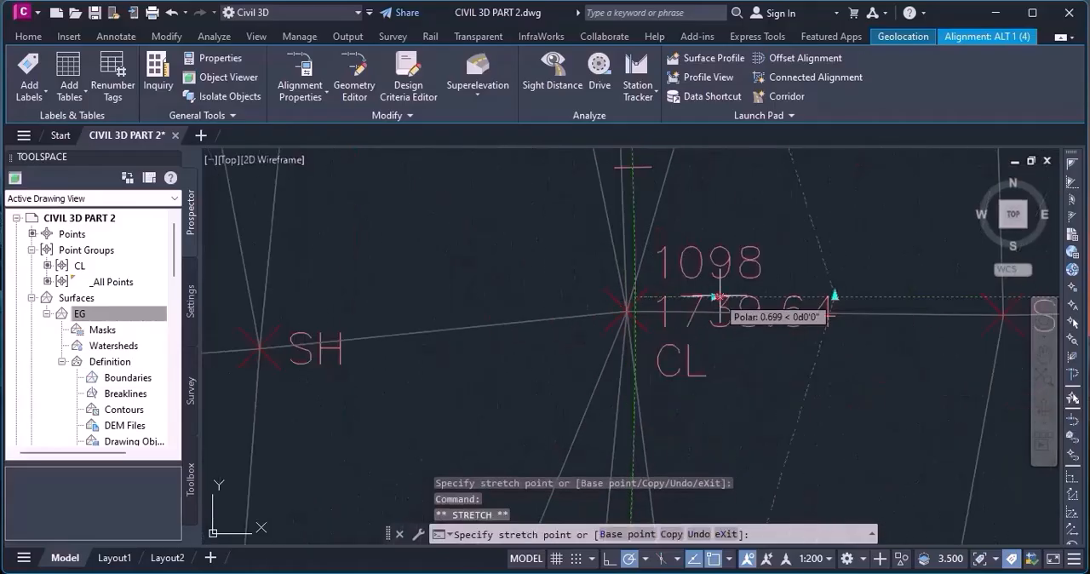
scroll(757, 350, "down", 3)
scroll(757, 375, "down", 1)
scroll(754, 370, "up", 3)
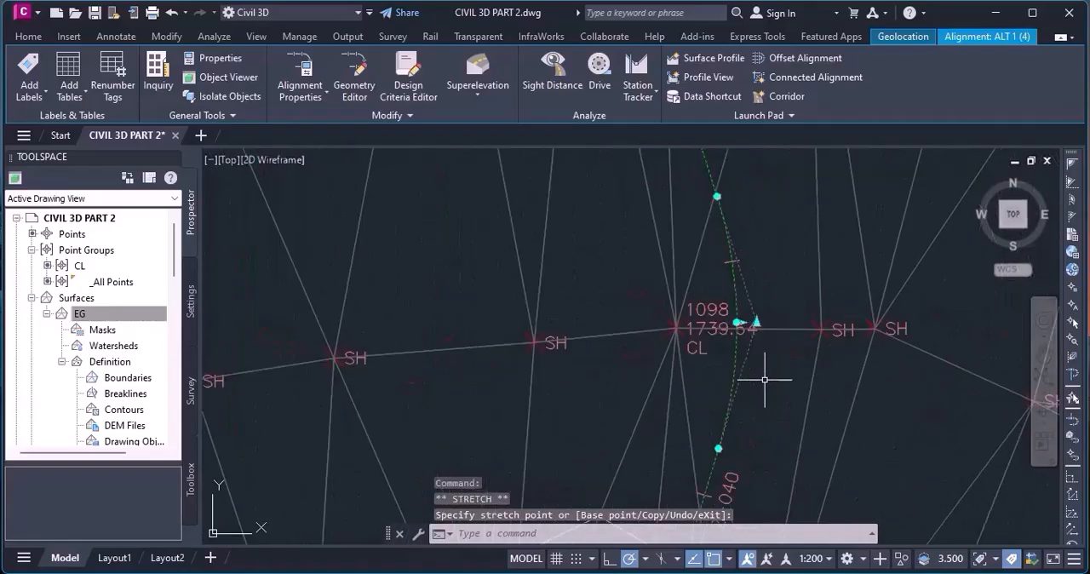
scroll(758, 391, "down", 6)
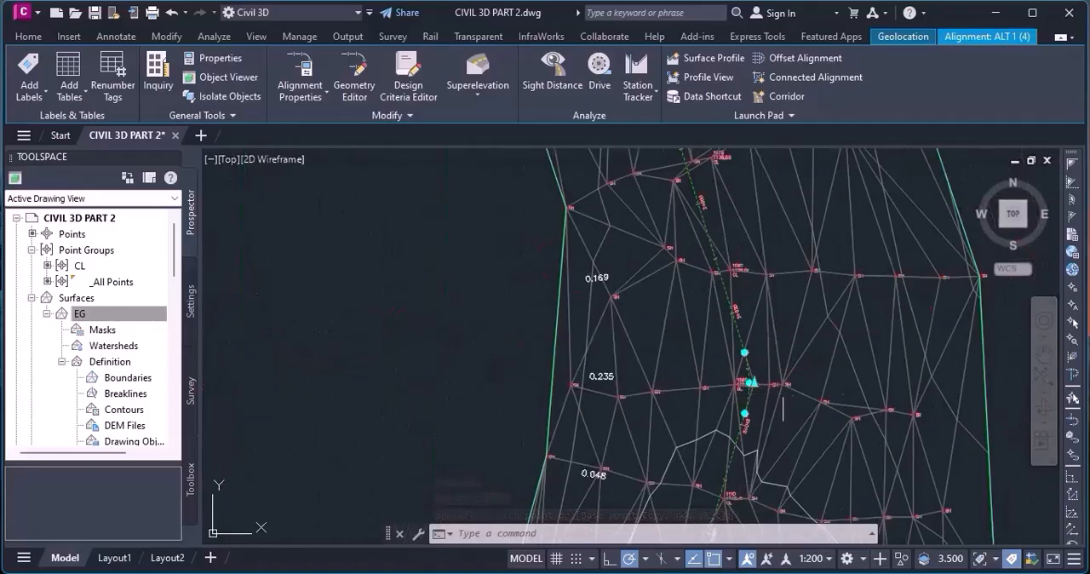
Stretch the midpoint of the curve near station 1+500 east into the corridor, toward CL point 805.
scroll(817, 418, "up", 5)
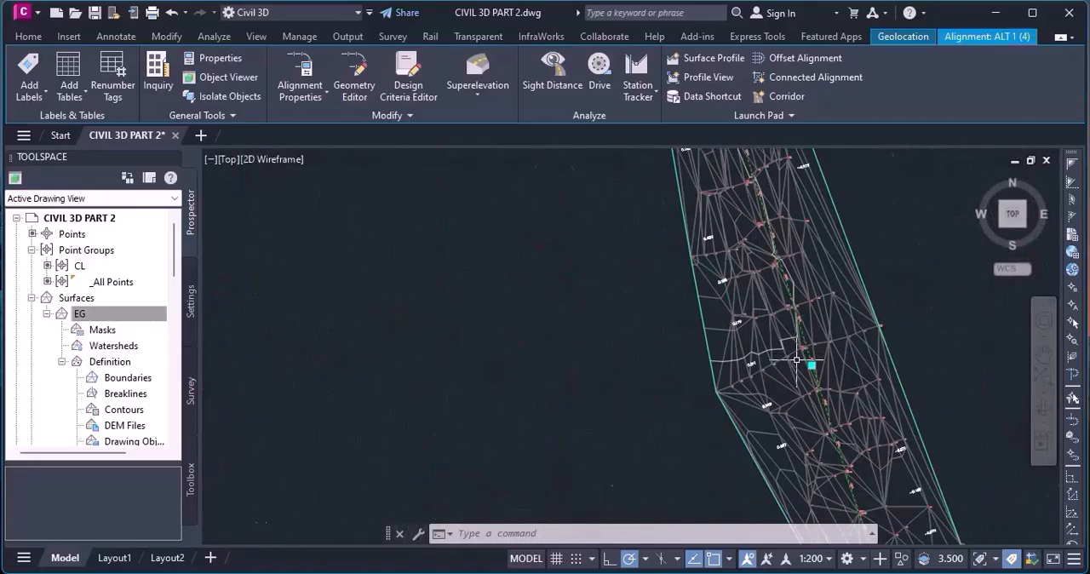
scroll(722, 412, "down", 4)
scroll(707, 341, "up", 2)
scroll(699, 298, "down", 2)
scroll(683, 257, "up", 4)
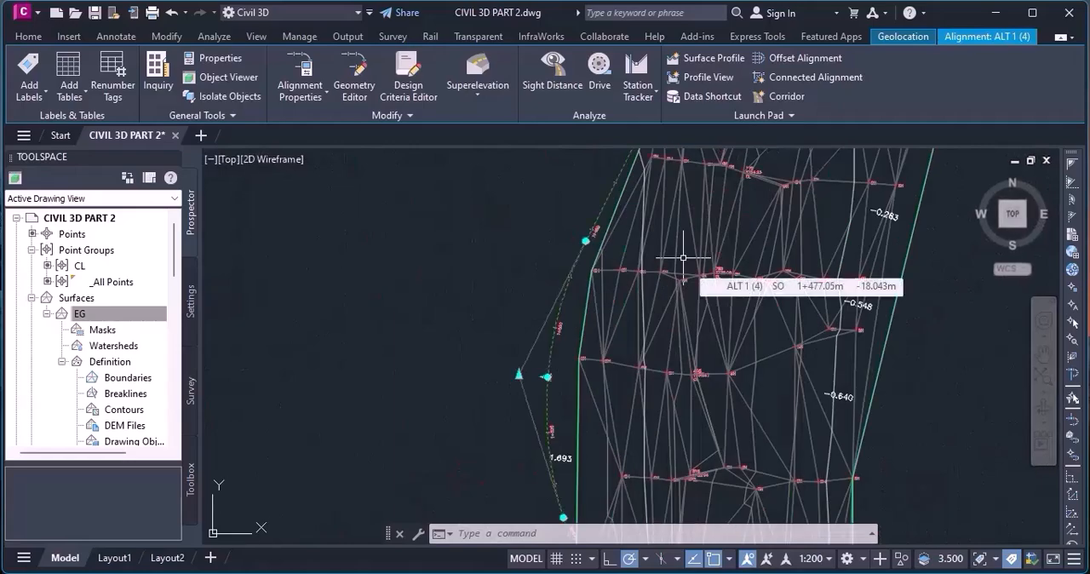
scroll(521, 264, "down", 2)
scroll(564, 340, "up", 4)
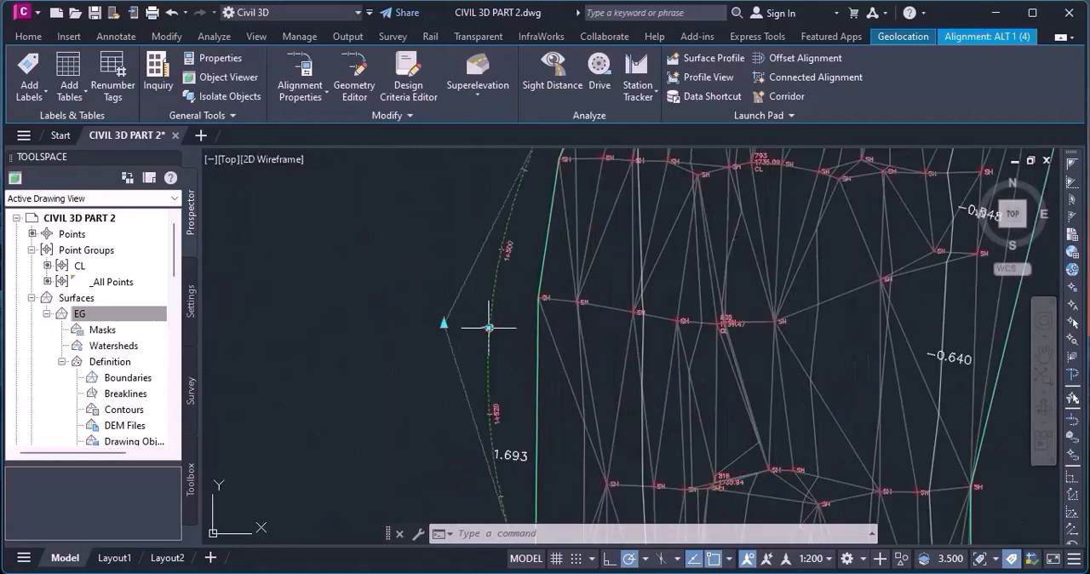
left_click(488, 327)
scroll(579, 352, "down", 2)
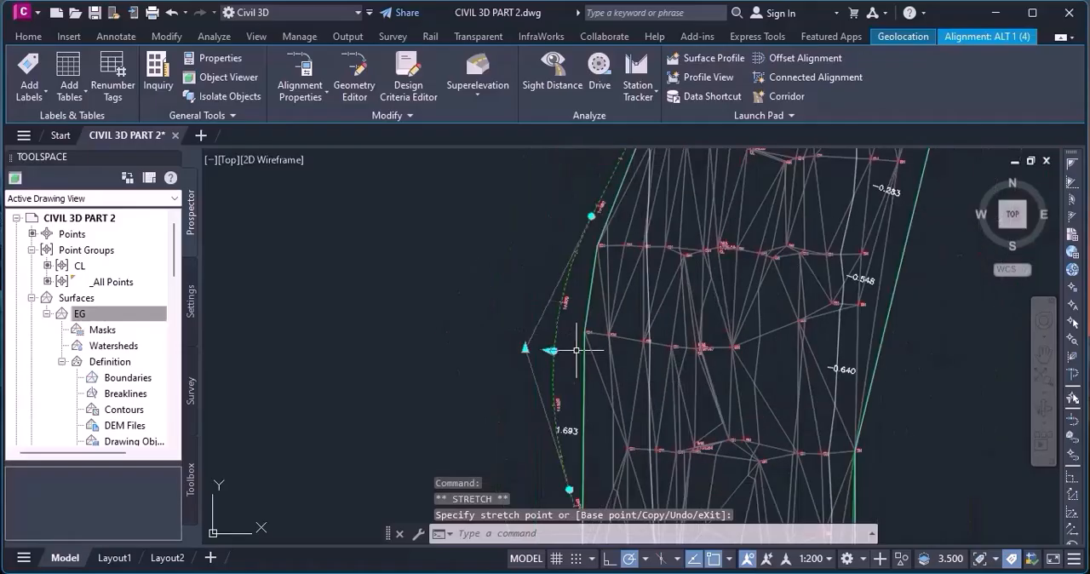
scroll(579, 353, "up", 4)
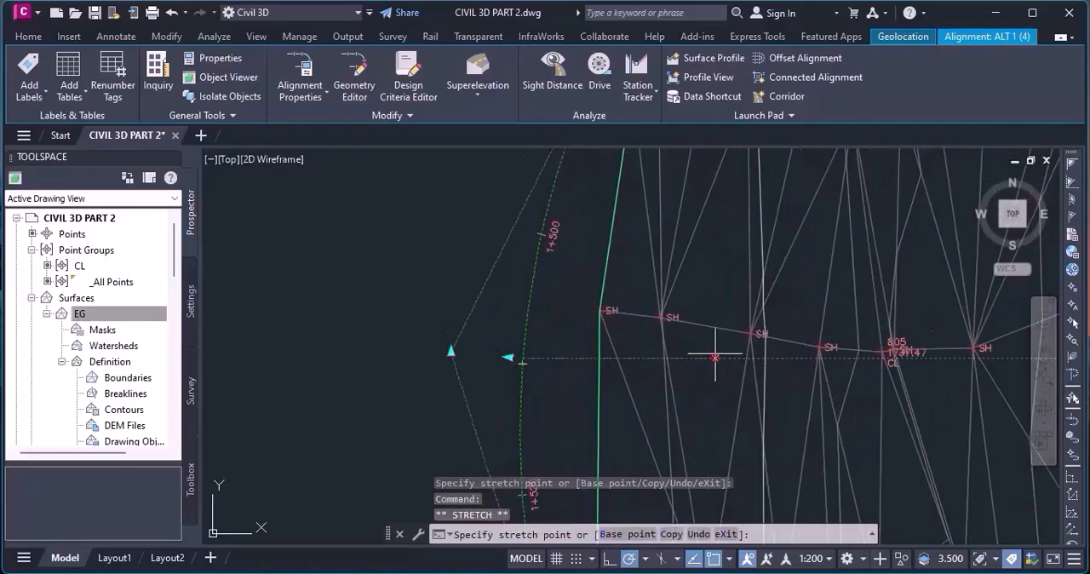
scroll(707, 357, "down", 2)
scroll(702, 375, "up", 4)
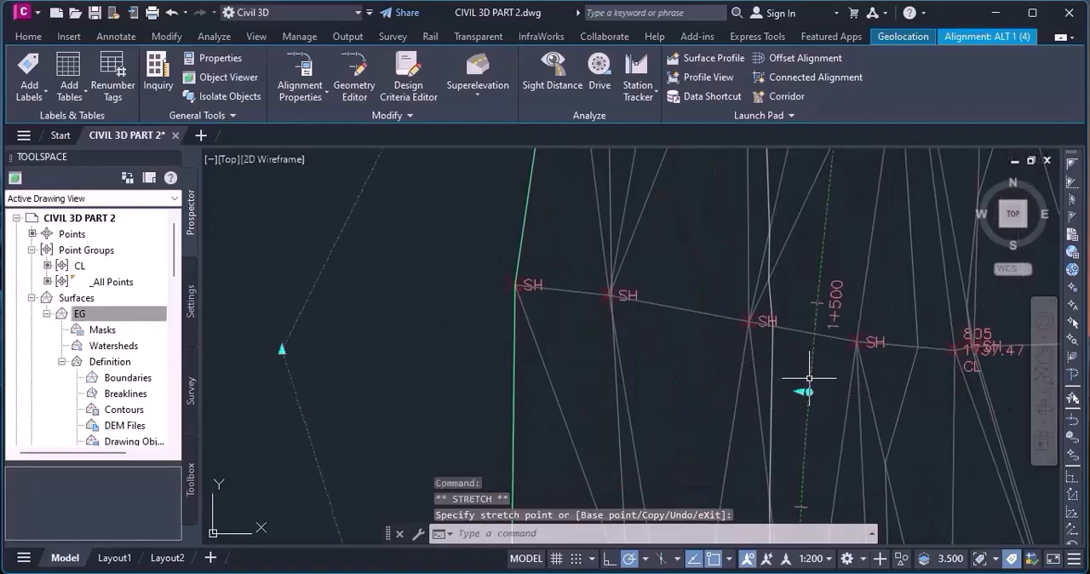
scroll(809, 377, "down", 4)
scroll(712, 398, "down", 4)
scroll(735, 400, "up", 4)
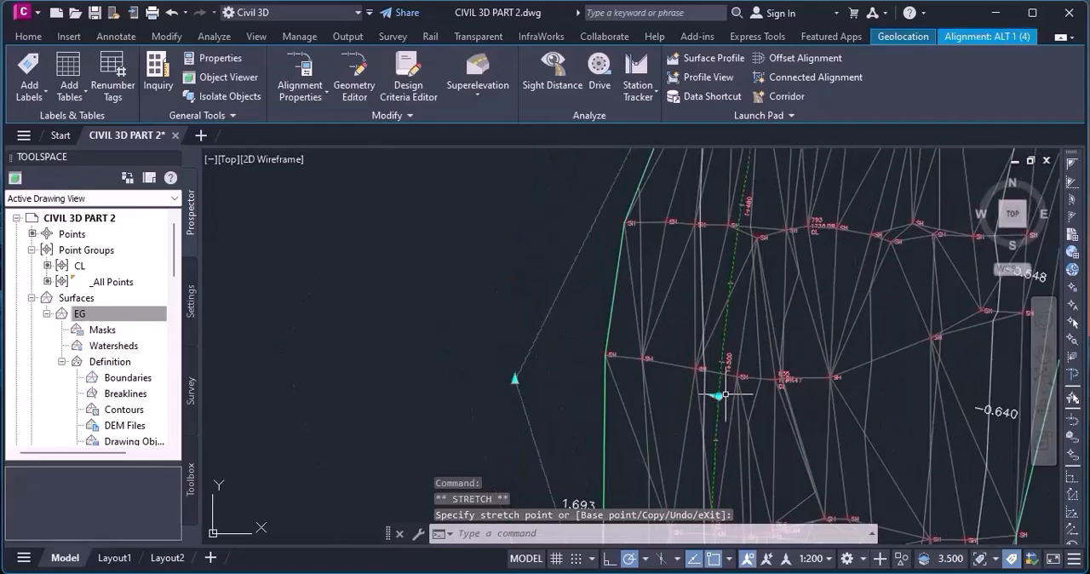
Try to stretch the midpoint of the curve near station 1+500 east beyond CL point 805.
left_click(719, 396)
left_click(819, 397)
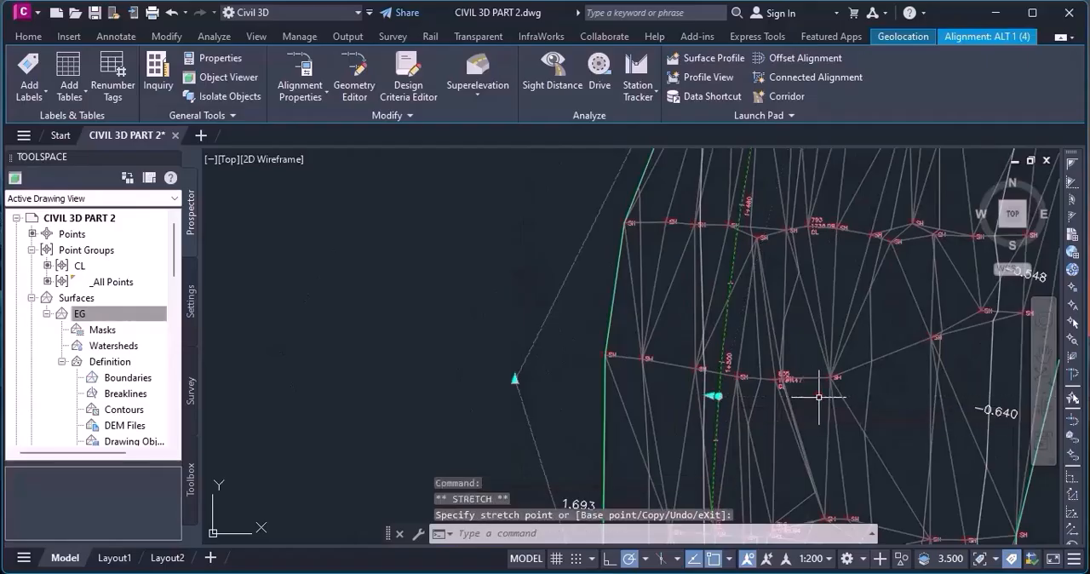
scroll(719, 398, "up", 5)
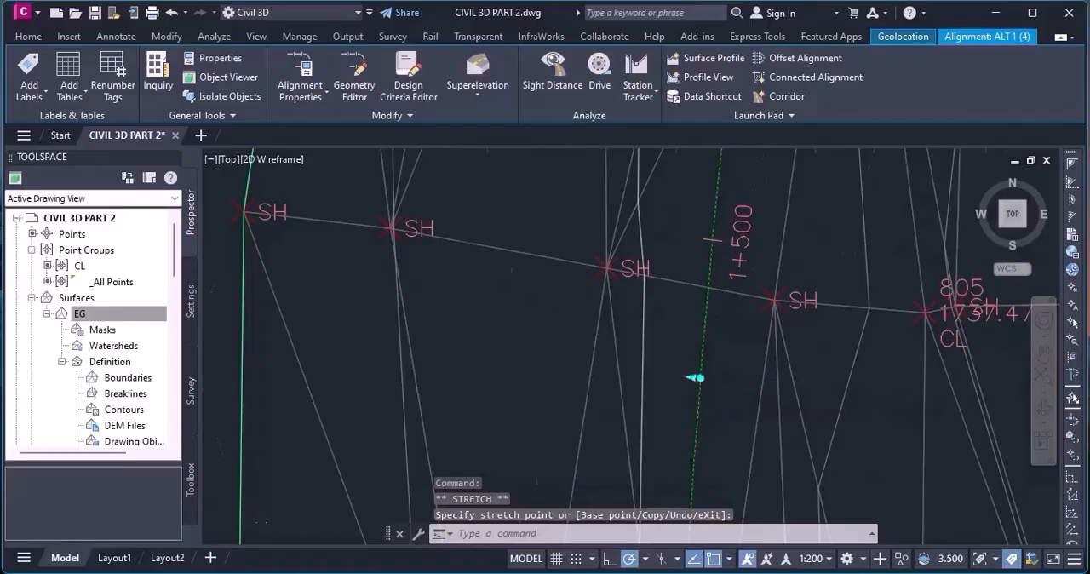
Move the intersection point of the curve near station 1+500 east to bring the curve closer to CL point 805.
scroll(664, 389, "down", 4)
scroll(611, 338, "down", 1)
scroll(628, 369, "up", 3)
left_click(399, 345)
left_click(477, 344)
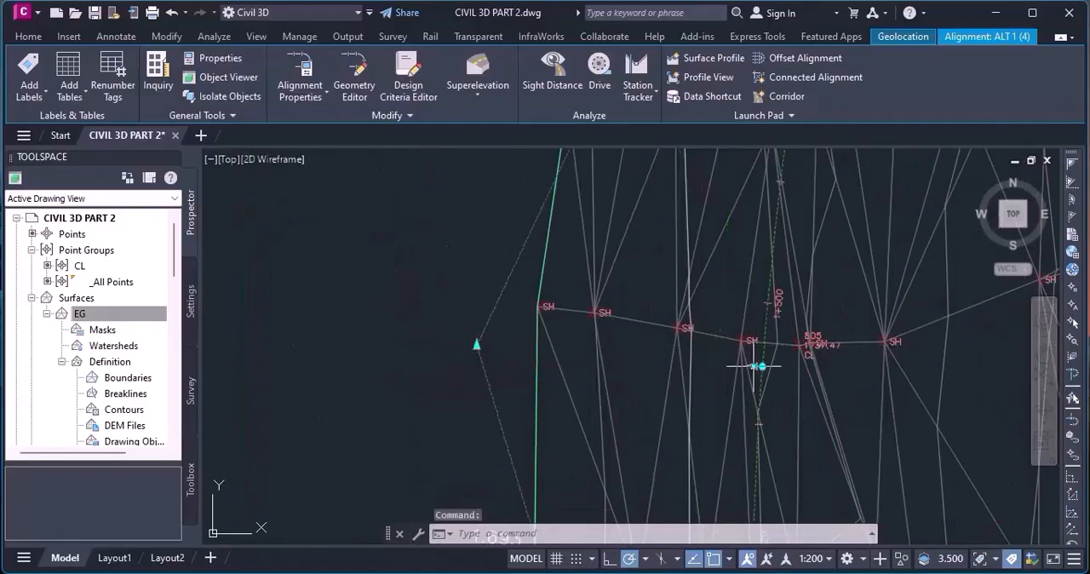
Stretch the midpoint of the curve near station 1+500 further east so it passes through CL point 805.
left_click(756, 366)
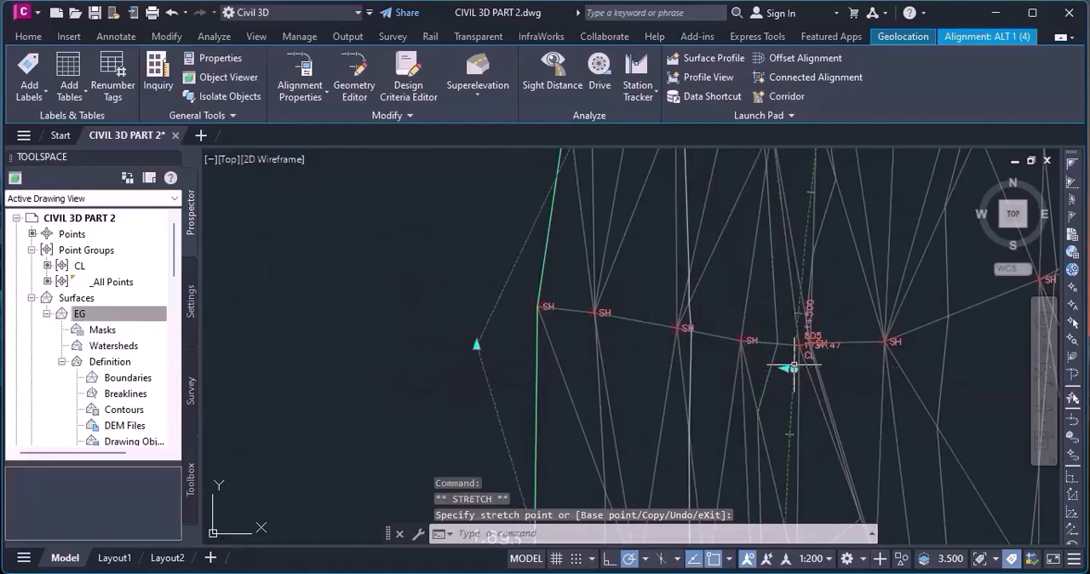
scroll(793, 368, "up", 5)
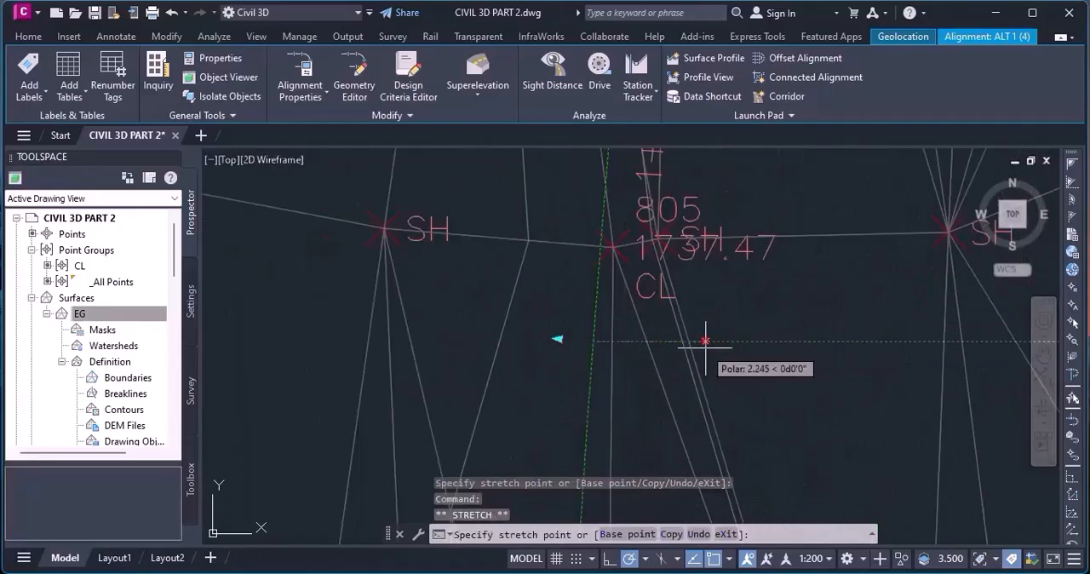
left_click(706, 341)
scroll(706, 343, "down", 10)
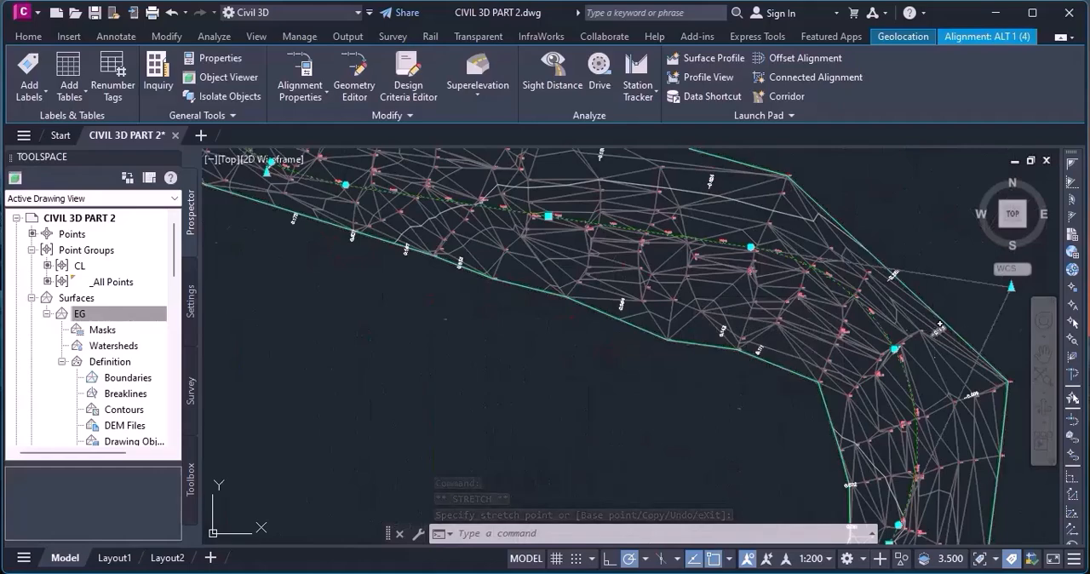
Stretch the midpoint of the large curve at the eastern bend southwest toward CL point 685.
scroll(934, 325, "up", 8)
left_click(877, 337)
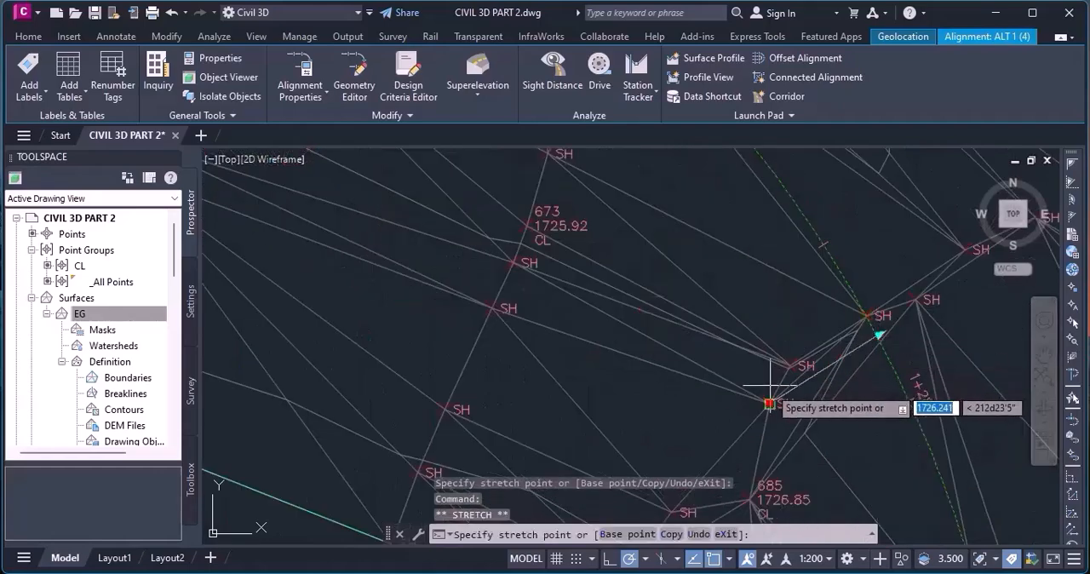
scroll(770, 386, "down", 10)
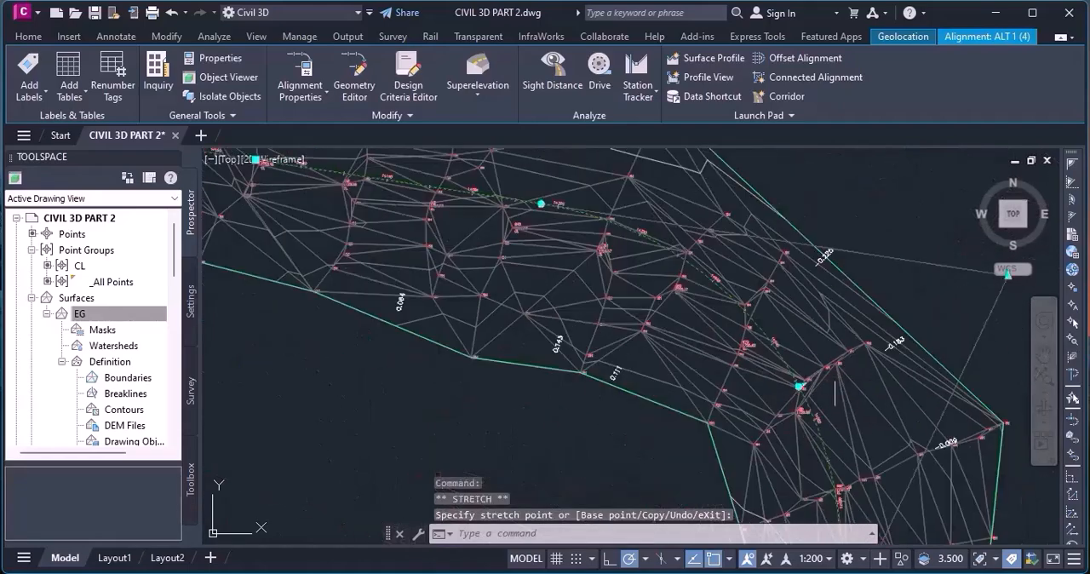
Stretch the midpoint of the curve near station 1+040 northeast toward CL points 555 and 563.
scroll(748, 350, "up", 3)
scroll(748, 350, "up", 6)
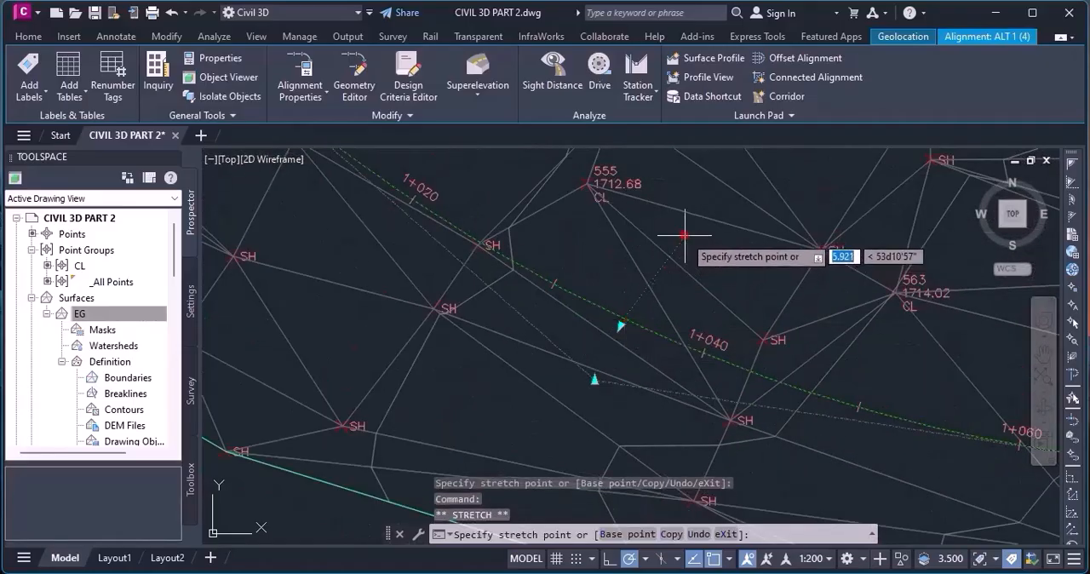
scroll(783, 326, "down", 6)
Examine the adjusted ALT 1 alignment along the corridor toward its northern end.
scroll(783, 326, "down", 3)
scroll(597, 244, "up", 8)
scroll(809, 386, "down", 4)
scroll(813, 389, "down", 6)
scroll(619, 219, "up", 8)
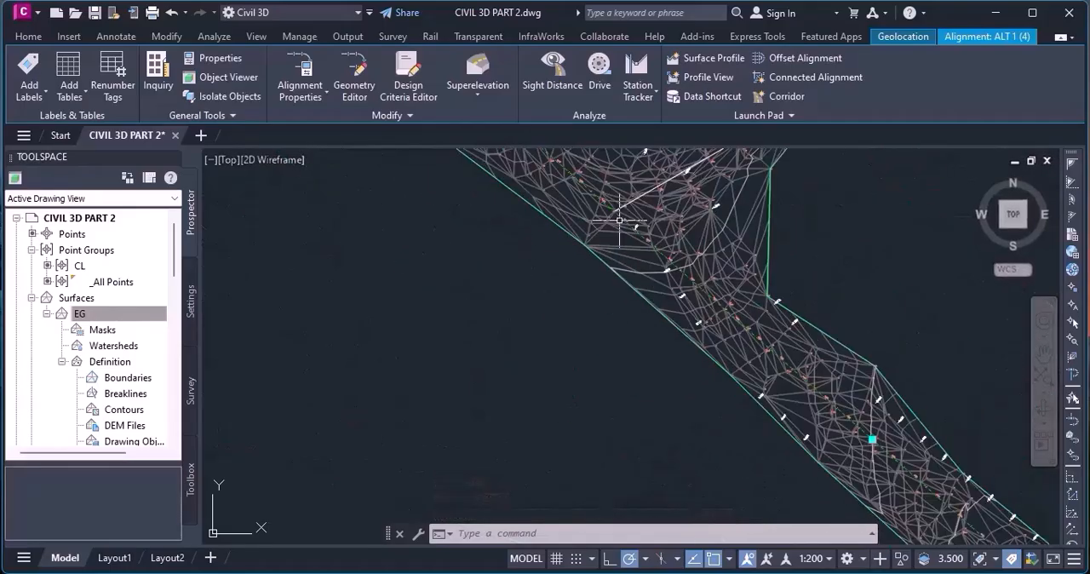
scroll(789, 404, "down", 4)
scroll(789, 404, "down", 3)
scroll(680, 289, "up", 6)
scroll(721, 364, "down", 8)
scroll(680, 247, "up", 5)
scroll(683, 242, "up", 3)
scroll(596, 230, "down", 5)
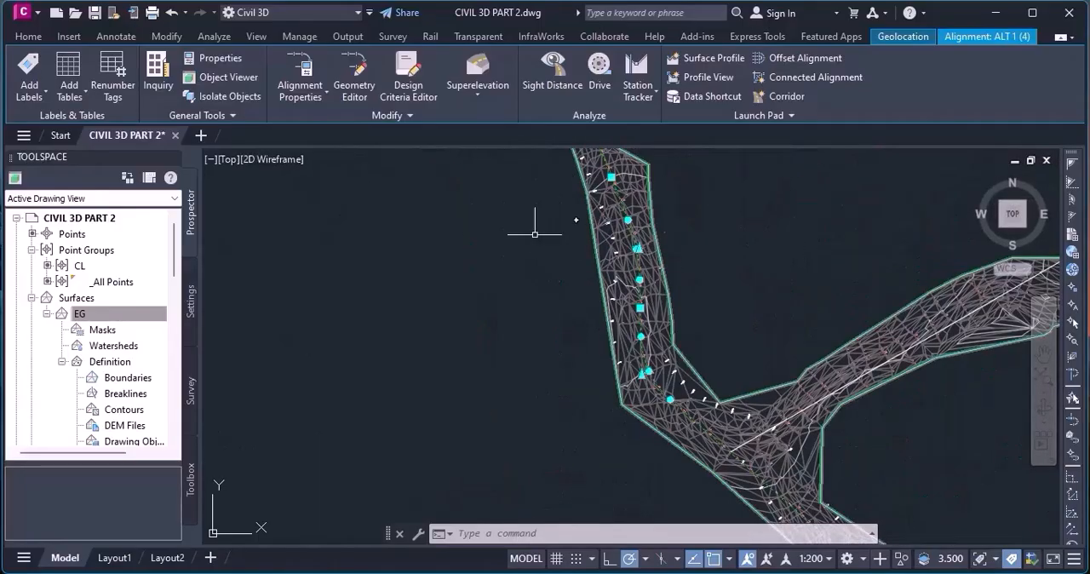
scroll(536, 209, "down", 2)
Save the drawing with the adjusted ALT 1 alignment.
scroll(534, 206, "up", 5)
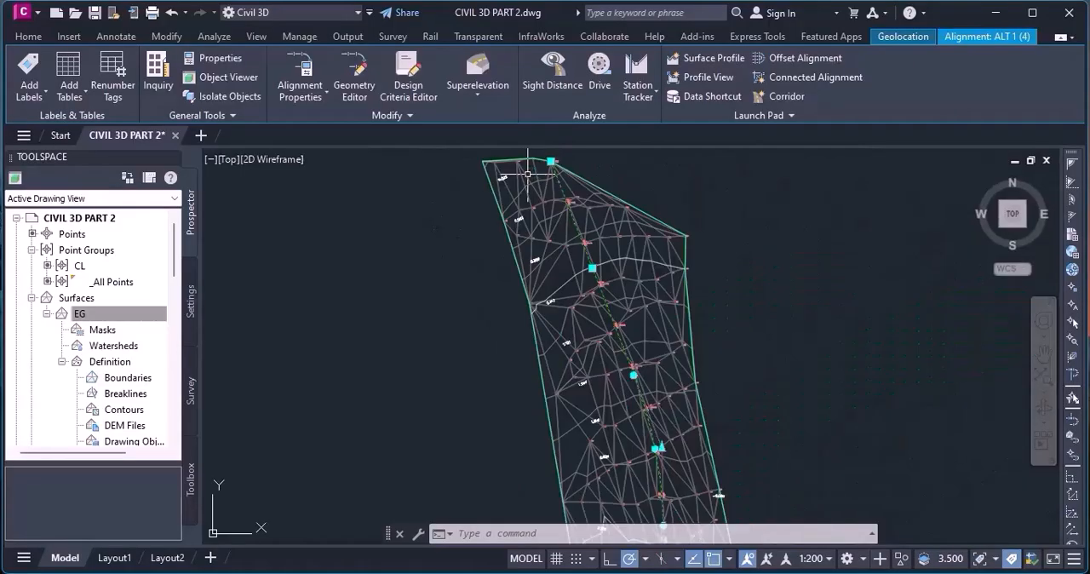
scroll(534, 205, "down", 5)
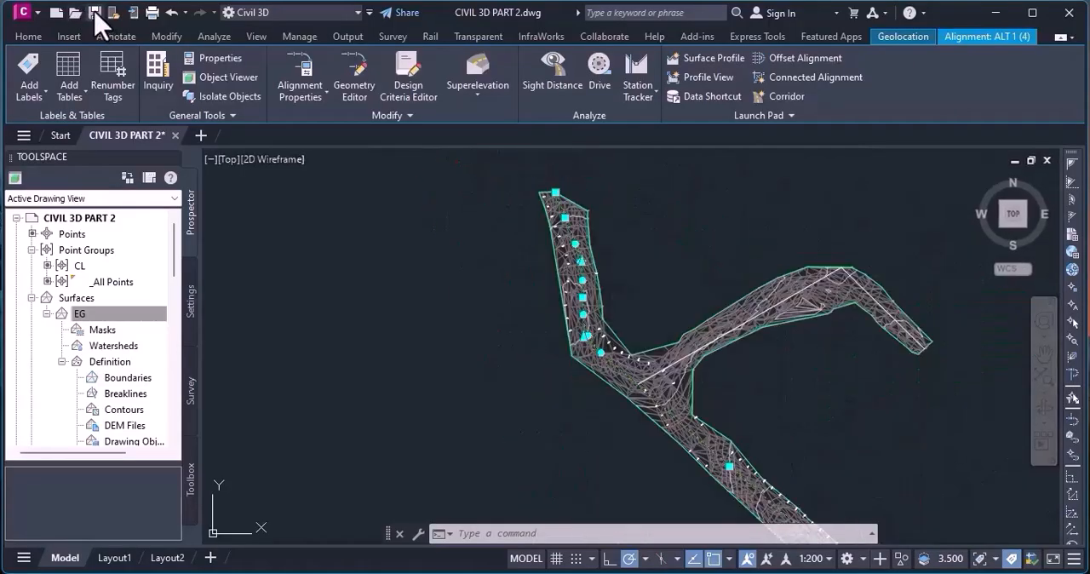
left_click(94, 12)
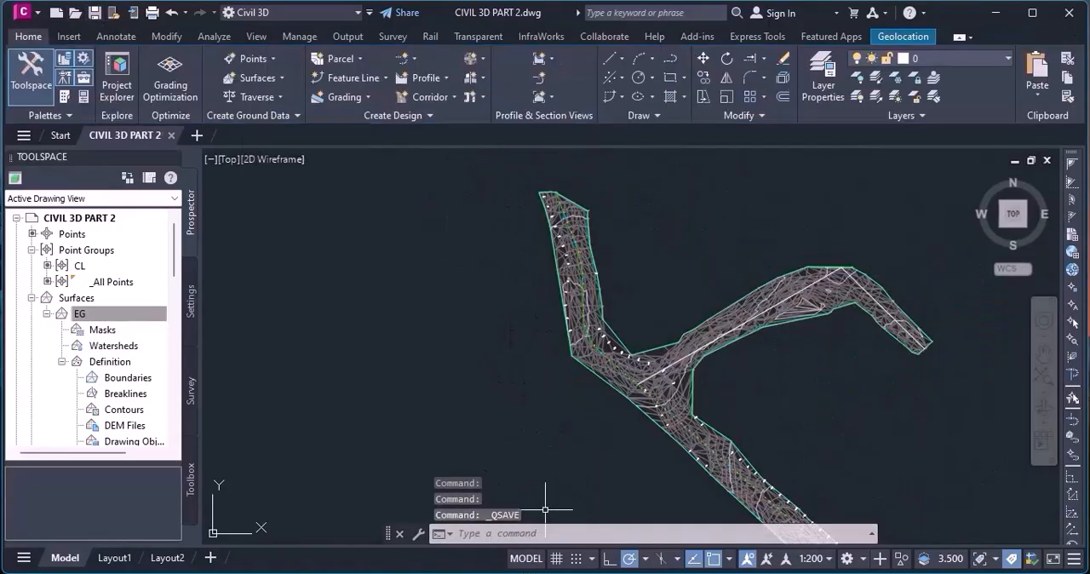
Start Create Alignment from Objects on the northeast branch polyline and accept its direction starting from the junction with ALT 1.
scroll(680, 379, "up", 4)
scroll(737, 332, "down", 3)
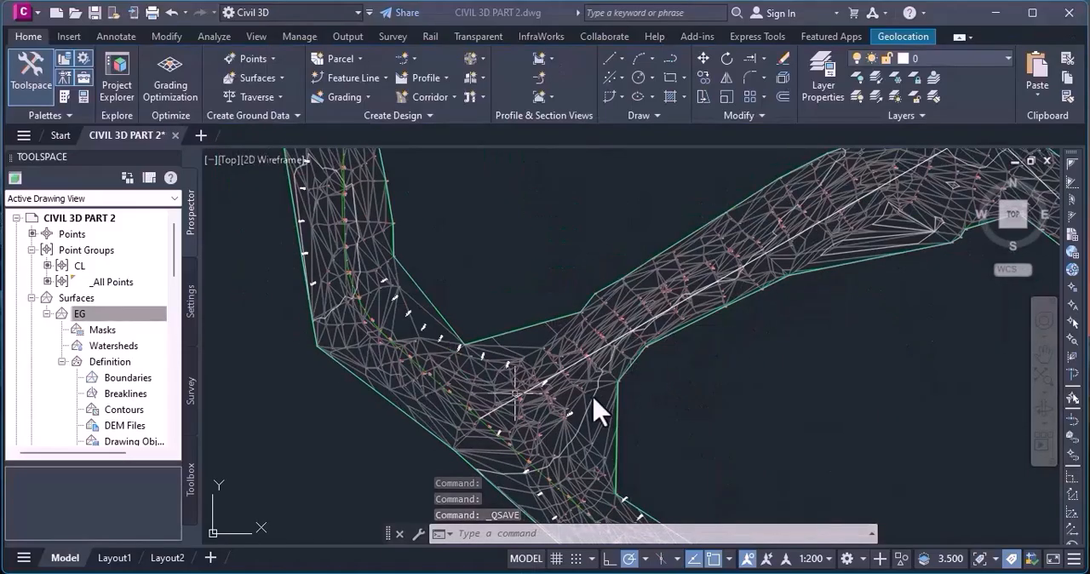
scroll(786, 281, "down", 2)
scroll(783, 277, "up", 3)
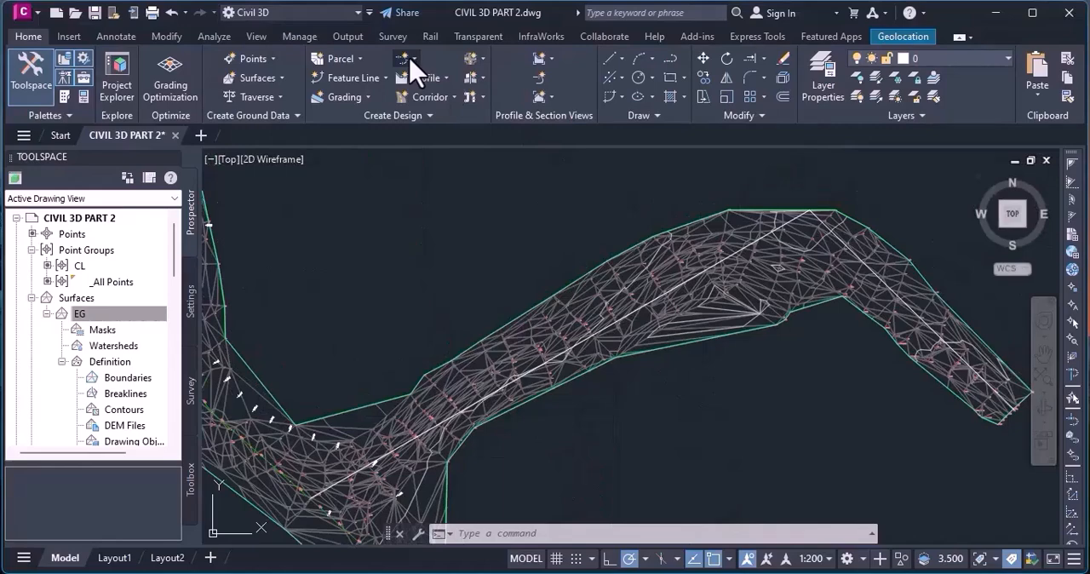
left_click(412, 62)
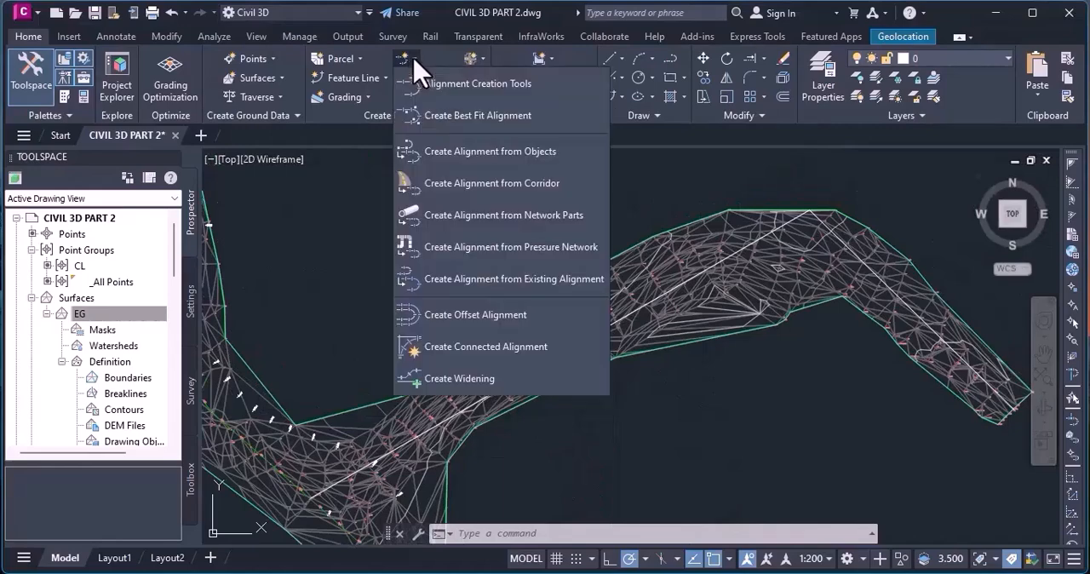
left_click(513, 155)
scroll(391, 446, "up", 3)
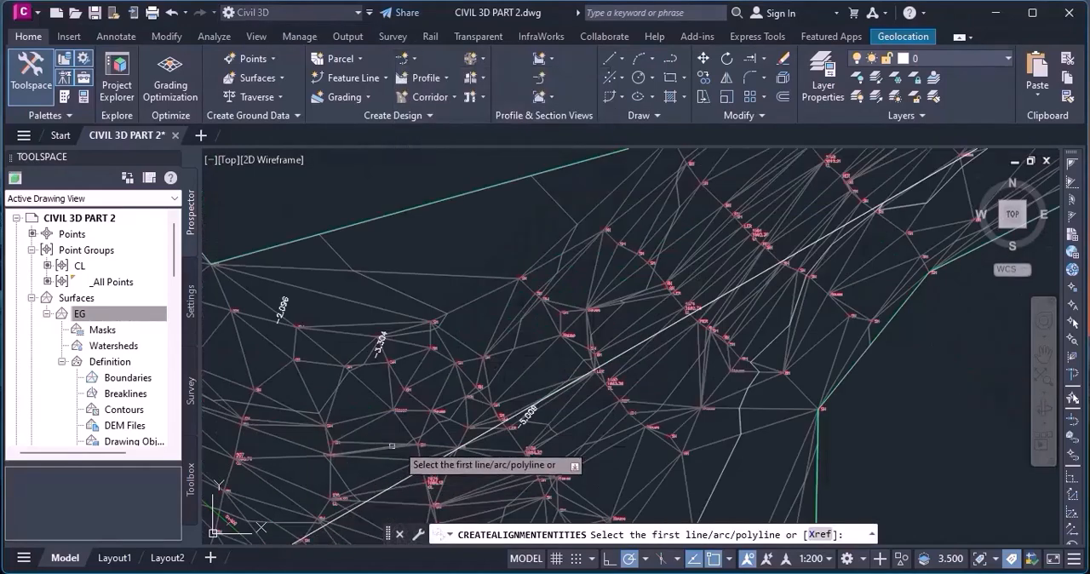
scroll(492, 398, "up", 3)
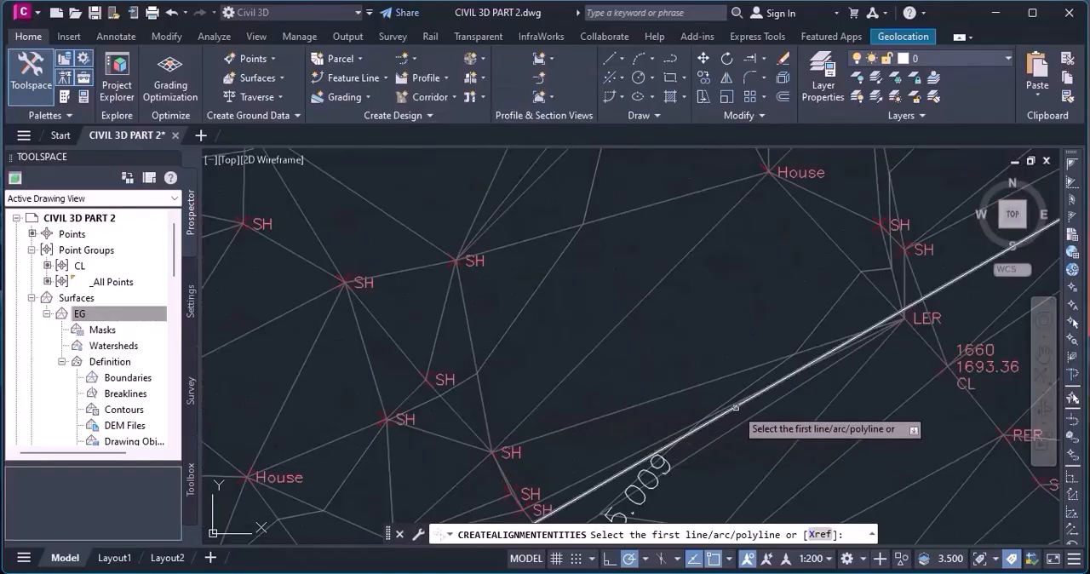
left_click(734, 408)
scroll(545, 319, "down", 8)
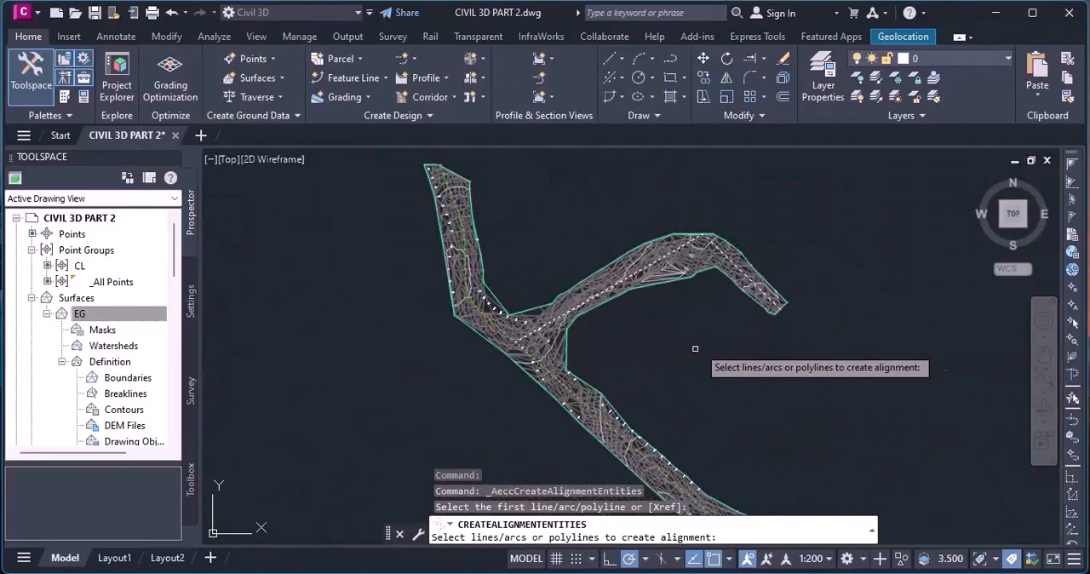
scroll(694, 349, "up", 3)
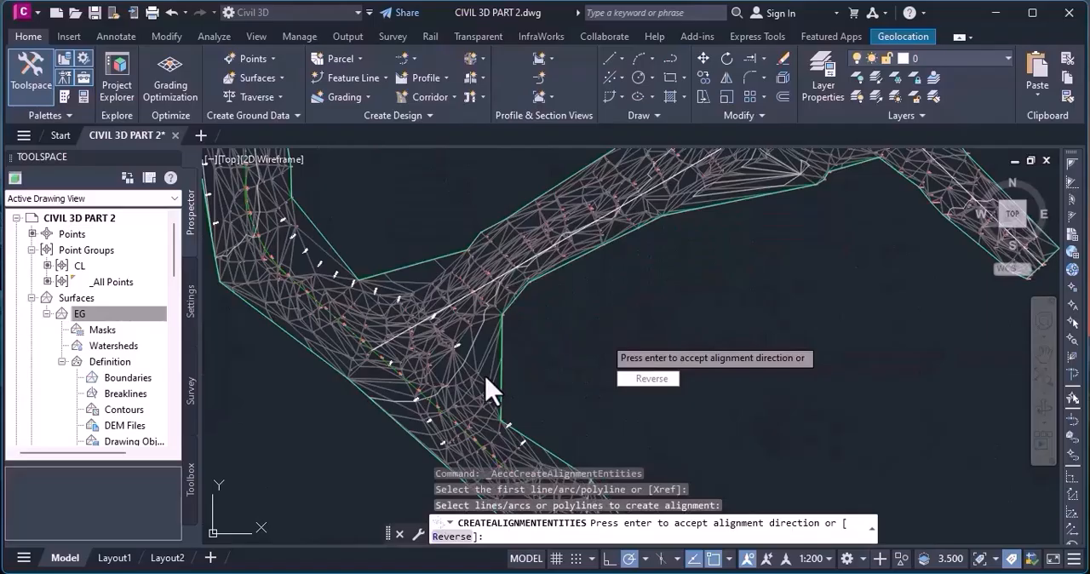
scroll(389, 366, "up", 5)
scroll(550, 313, "up", 5)
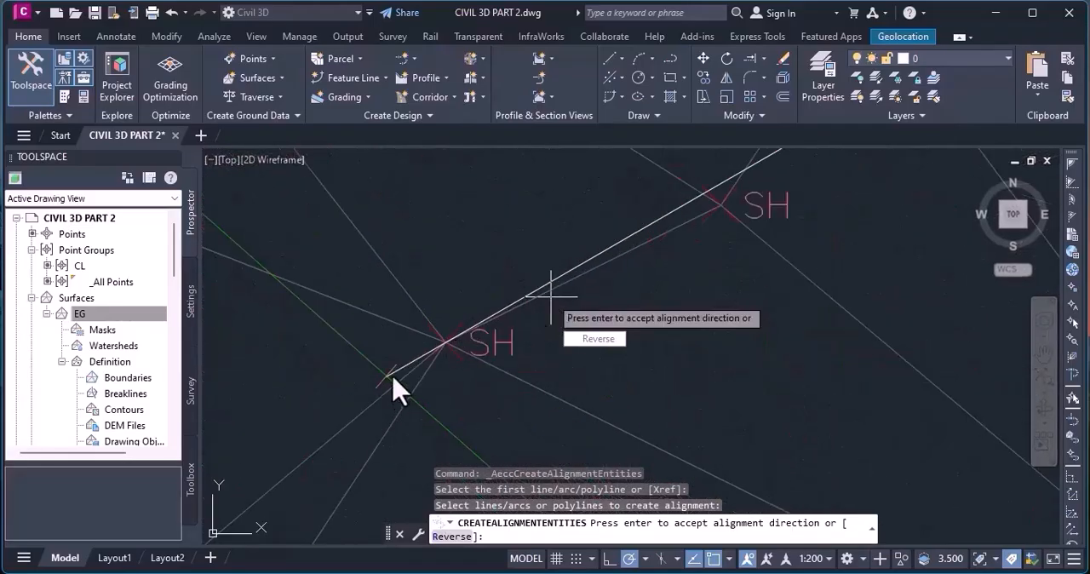
key("Return")
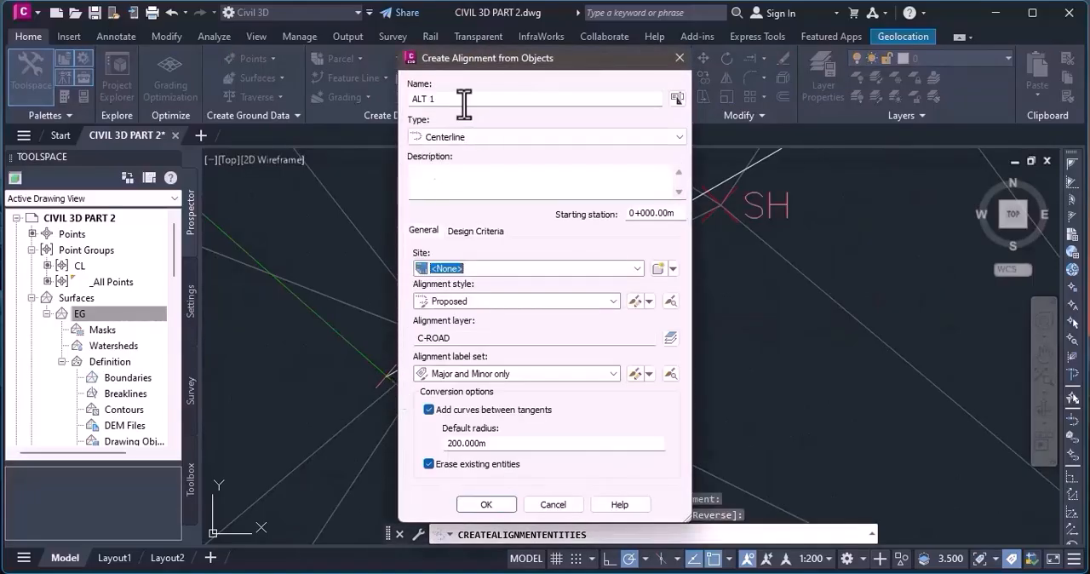
Name the new alignment ALT 2 and create it as a centerline, keeping curves between tangents with the 200 m default radius.
left_click(464, 99)
key("BackSpace")
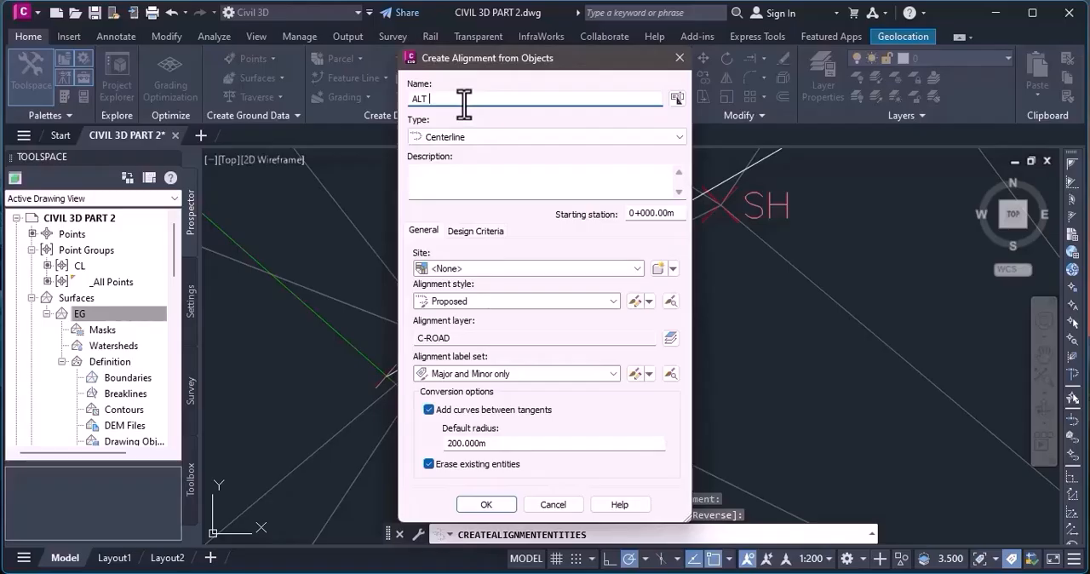
type("2")
left_click(464, 229)
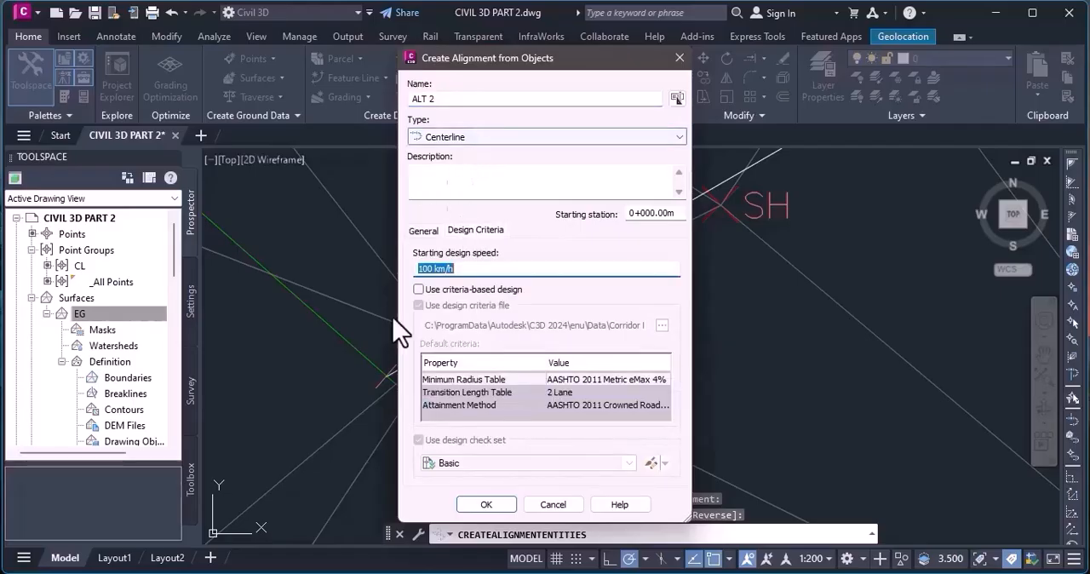
left_click(428, 237)
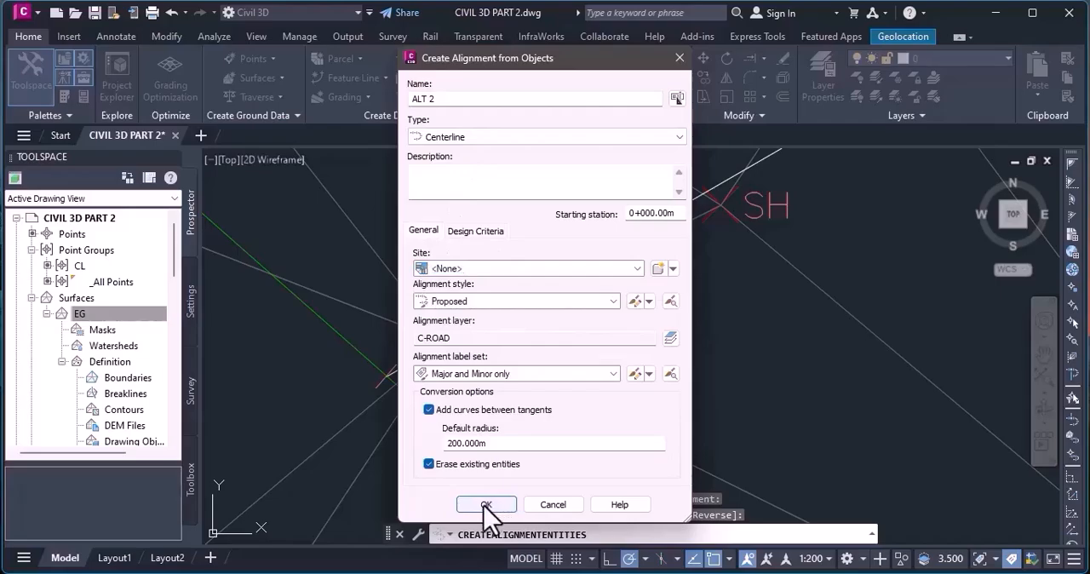
left_click(486, 568)
scroll(478, 313, "down", 6)
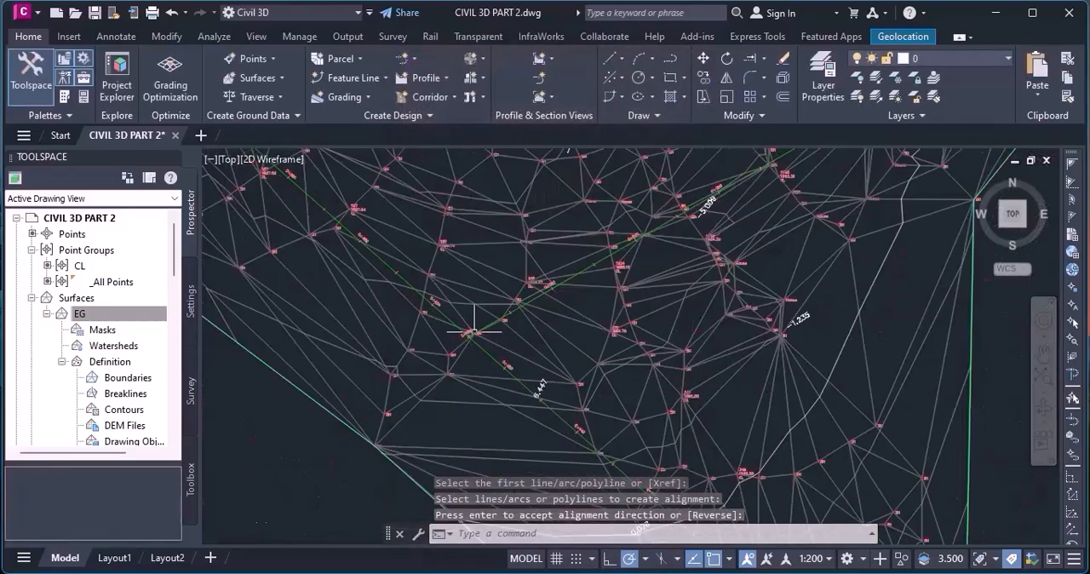
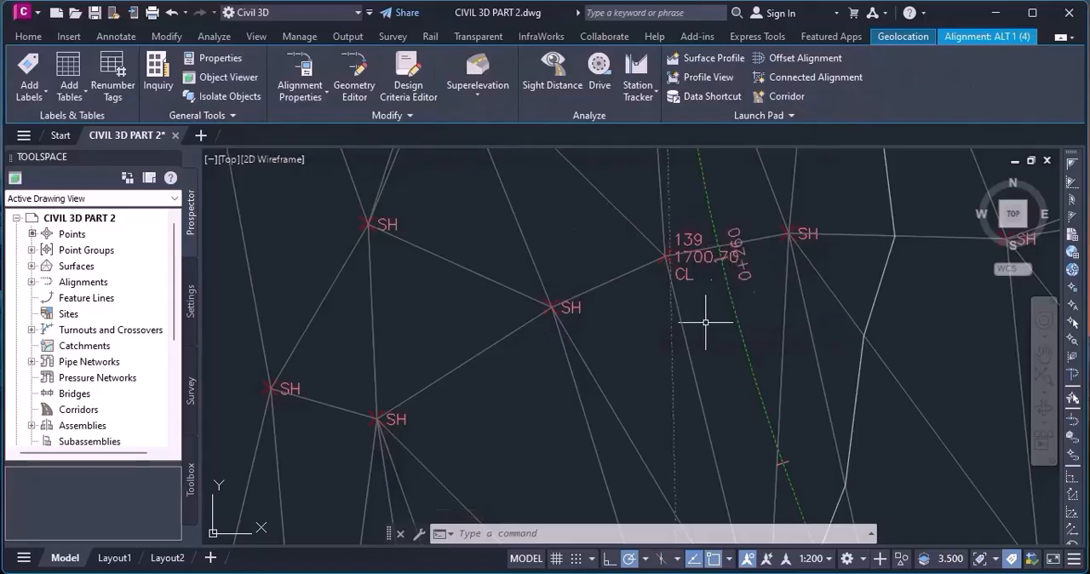
Open the ALT 1 alignment in the Geometry Editor and examine the lines and curves listed in its alignment entities table.
scroll(706, 341, "down", 3)
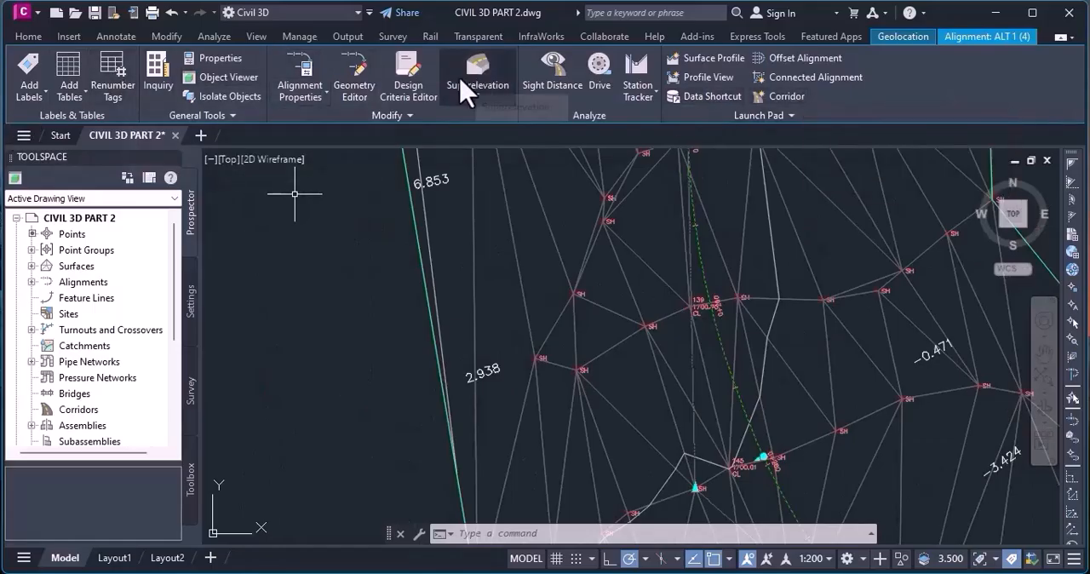
left_click(360, 100)
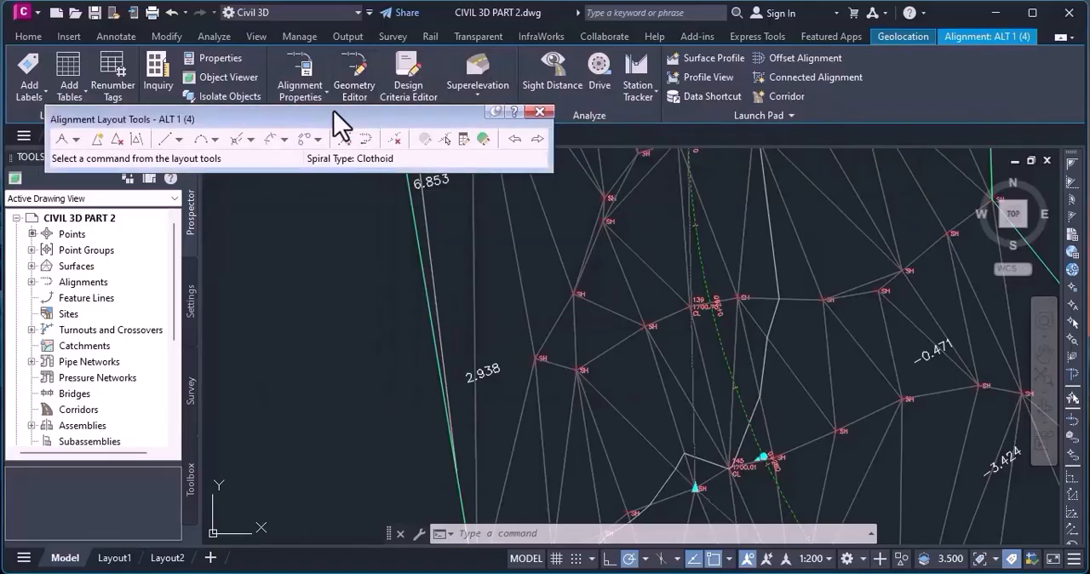
left_click(487, 143)
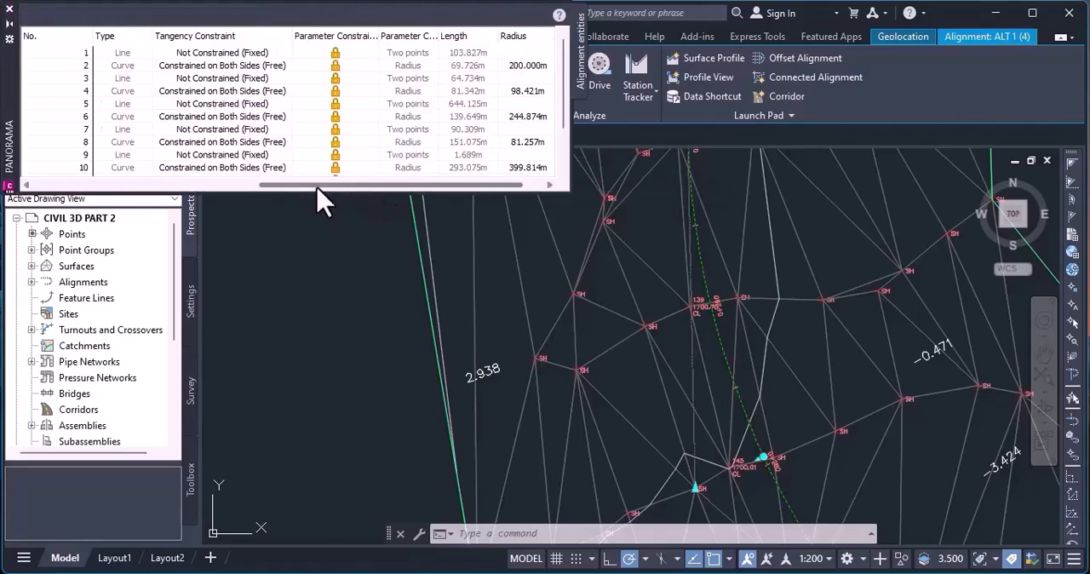
left_click(319, 184)
left_click_drag(319, 187, 78, 185)
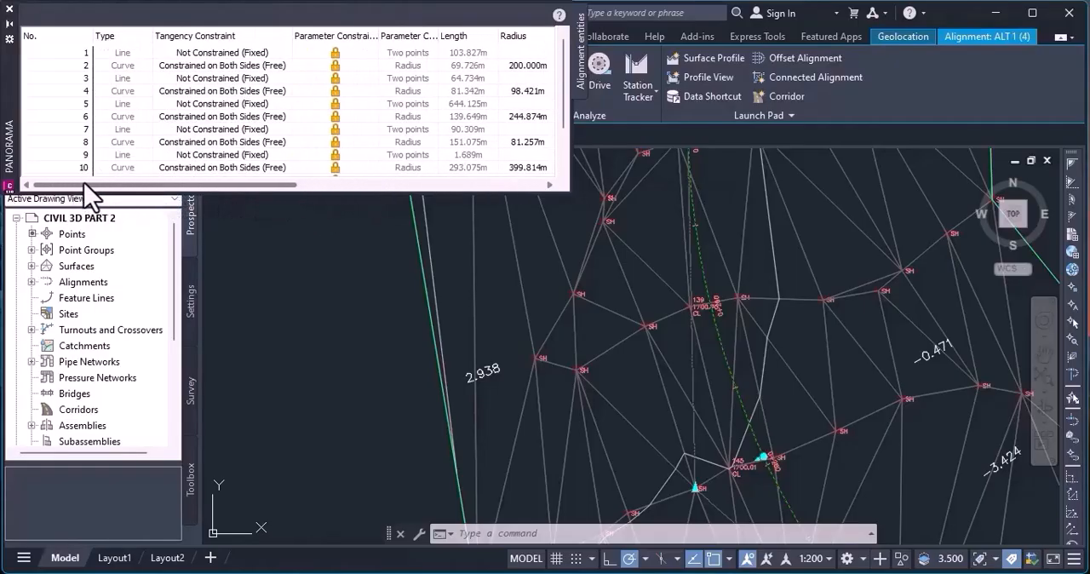
scroll(135, 93, "down", 2)
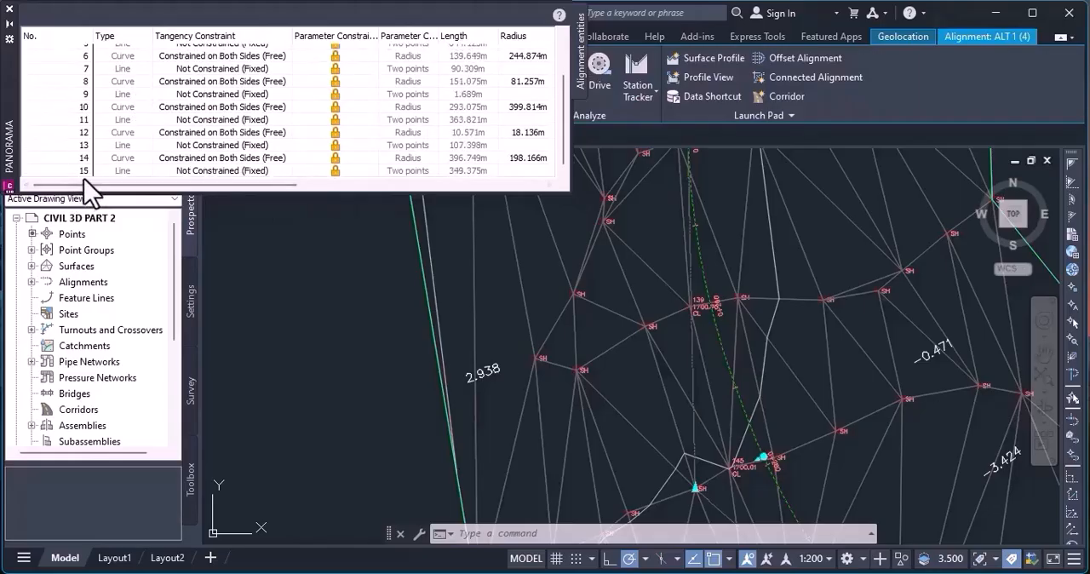
scroll(107, 72, "up", 2)
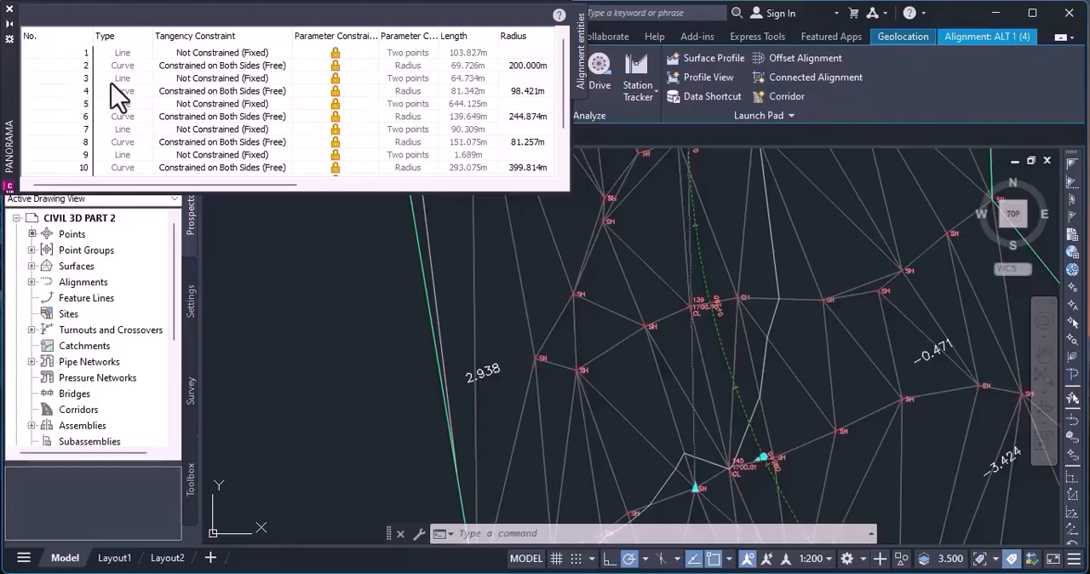
scroll(107, 130, "down", 2)
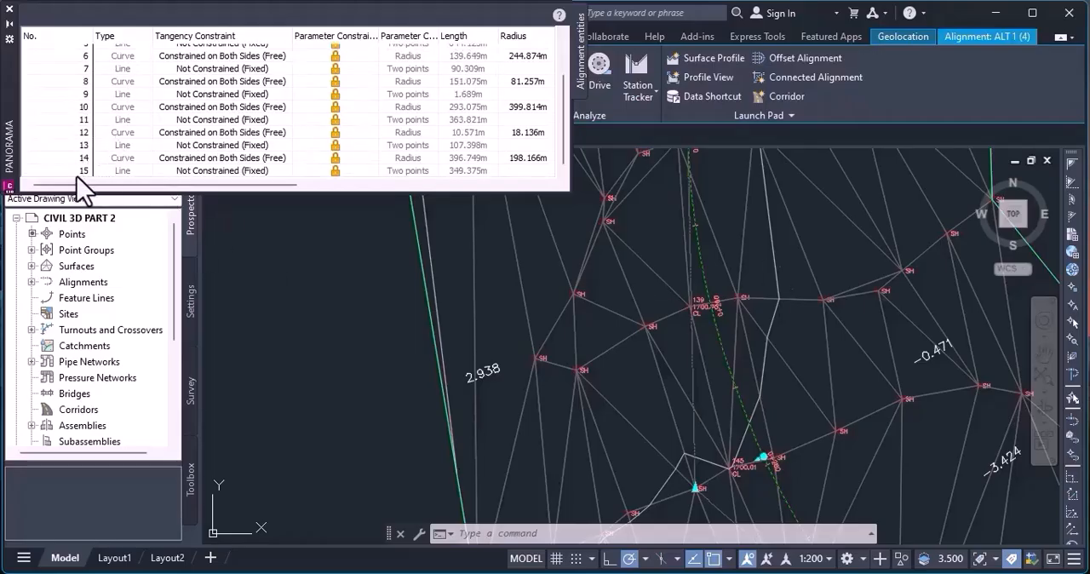
scroll(658, 234, "down", 5)
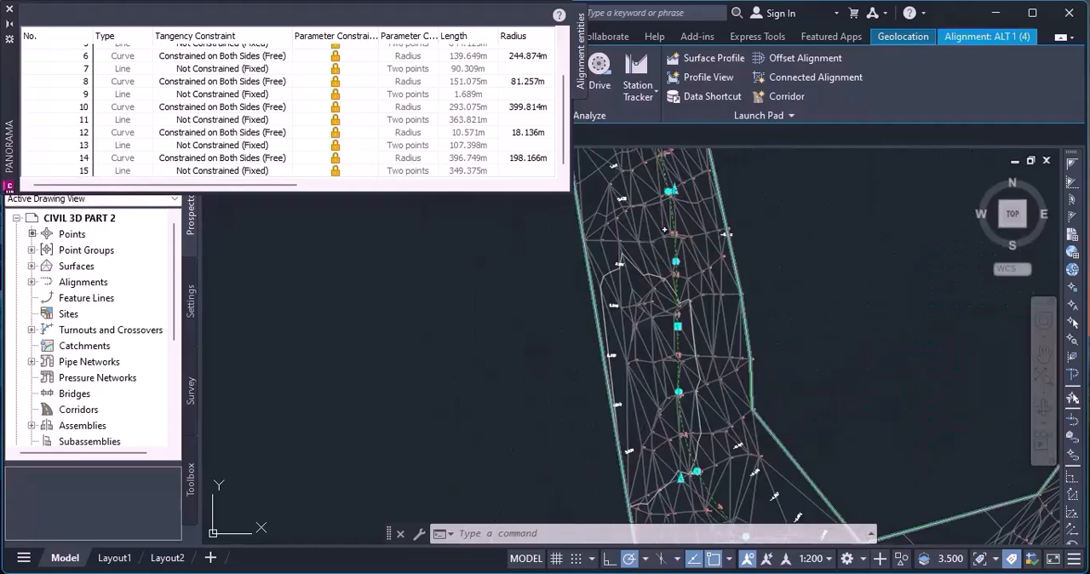
Examine the radii of curves 2, 4, 10 and 14 in the entities table against their locations along the corridor.
scroll(663, 283, "down", 8)
scroll(682, 295, "up", 4)
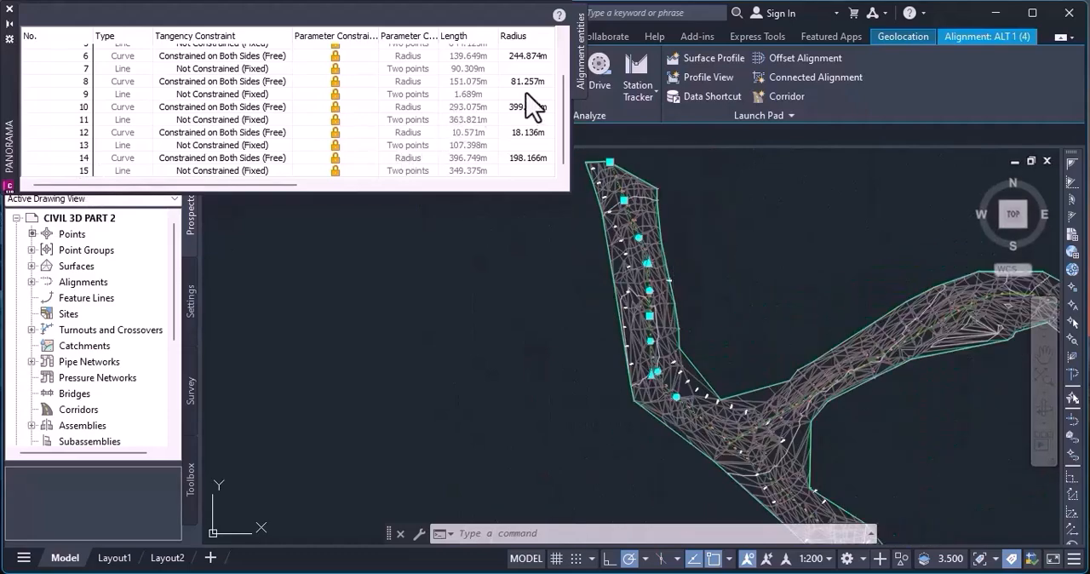
scroll(520, 94, "up", 2)
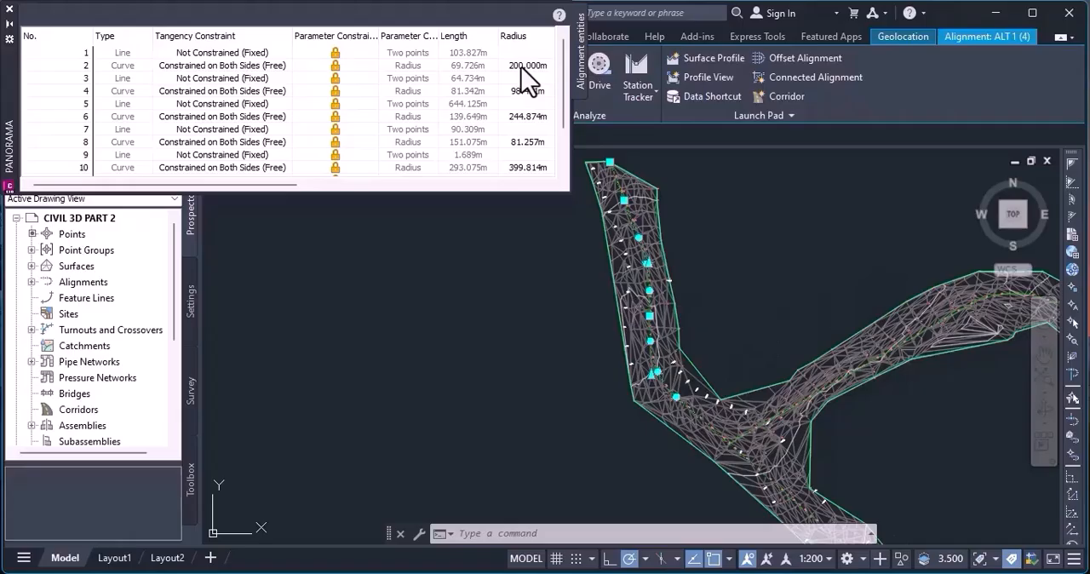
left_click(521, 68)
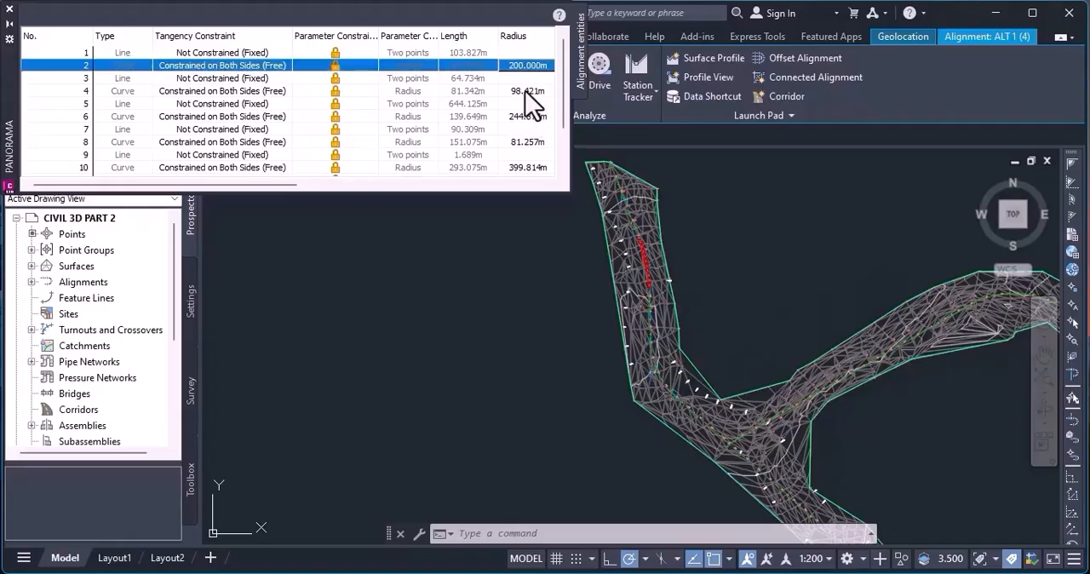
left_click(526, 91)
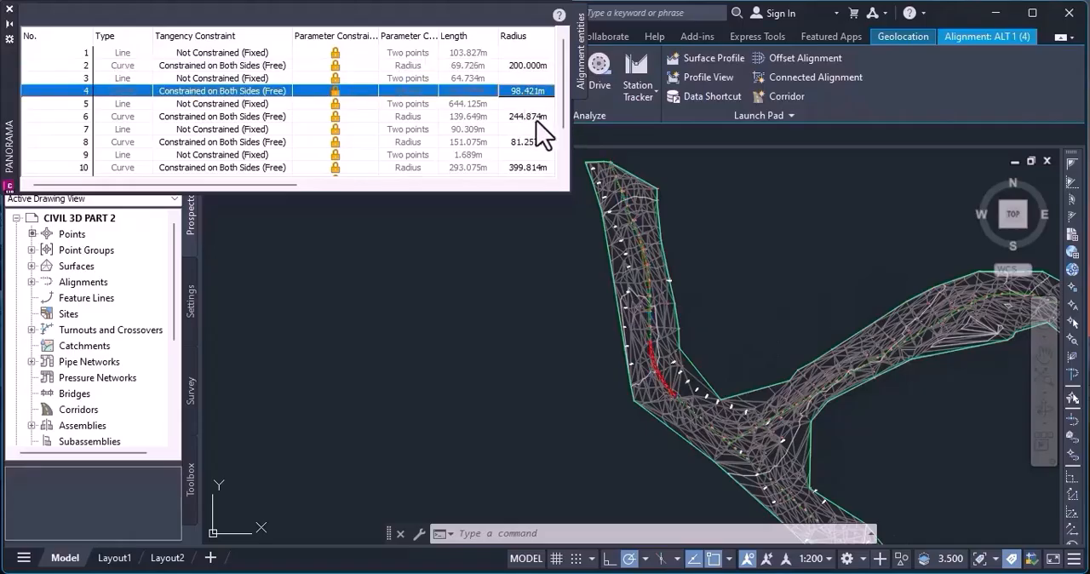
left_click(526, 169)
scroll(528, 174, "down", 1)
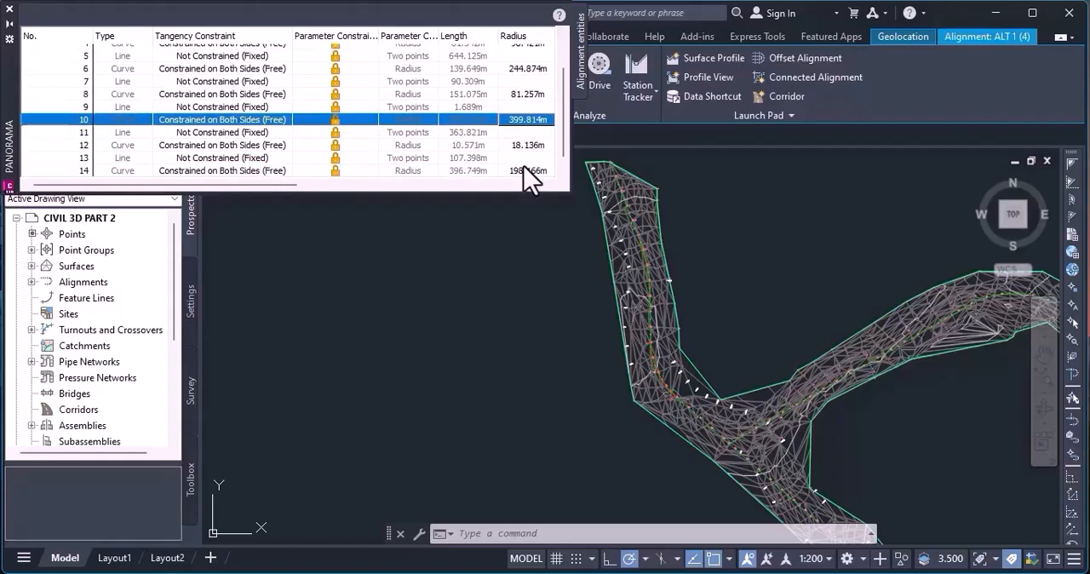
scroll(523, 166, "down", 1)
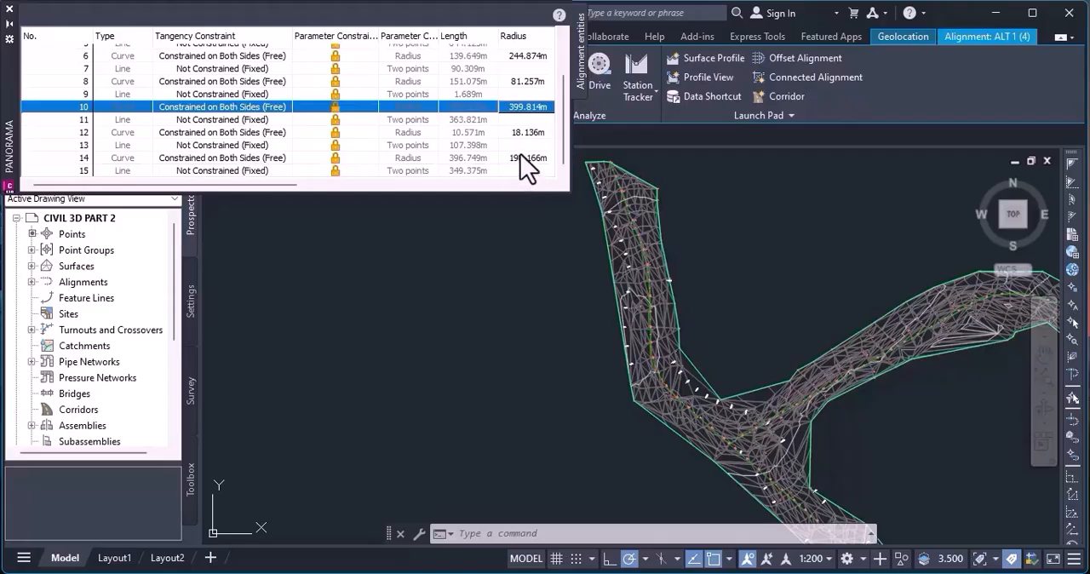
left_click(523, 160)
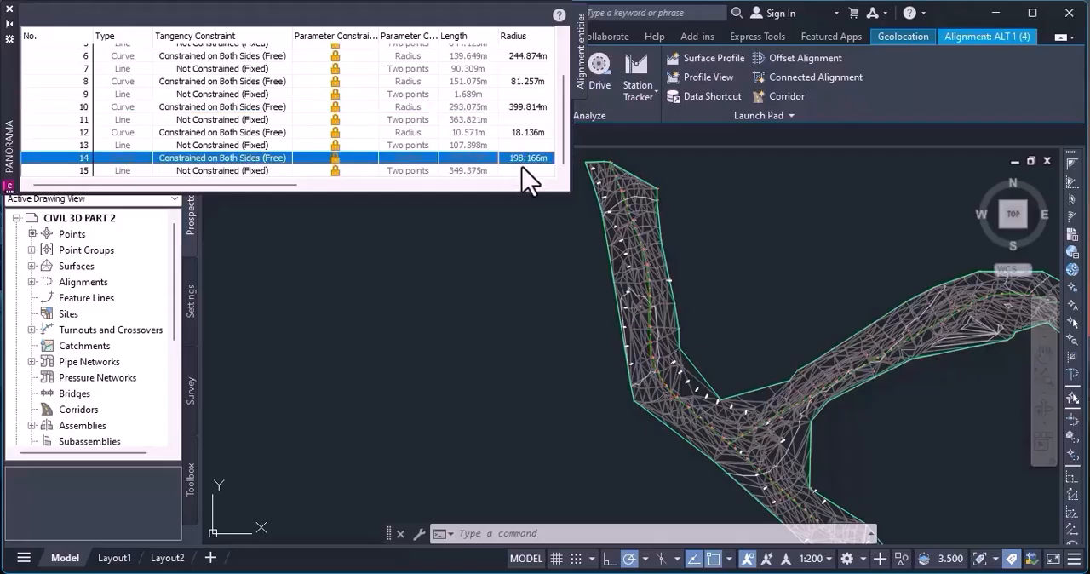
scroll(532, 141, "up", 2)
left_click(533, 93)
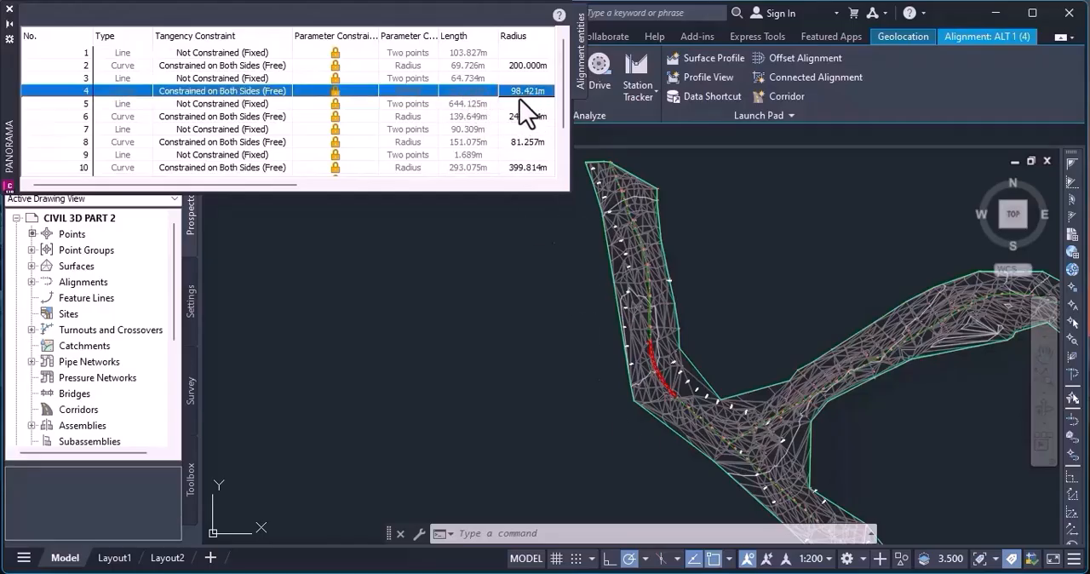
Open the radius of curve 4 in the alignment entities table for editing.
left_click(523, 91)
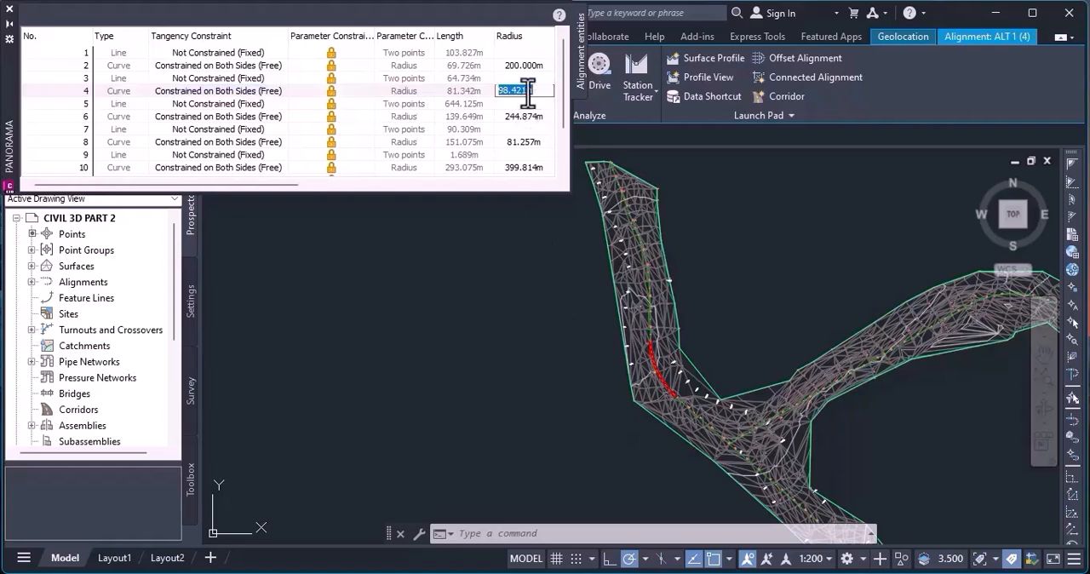
left_click(519, 92)
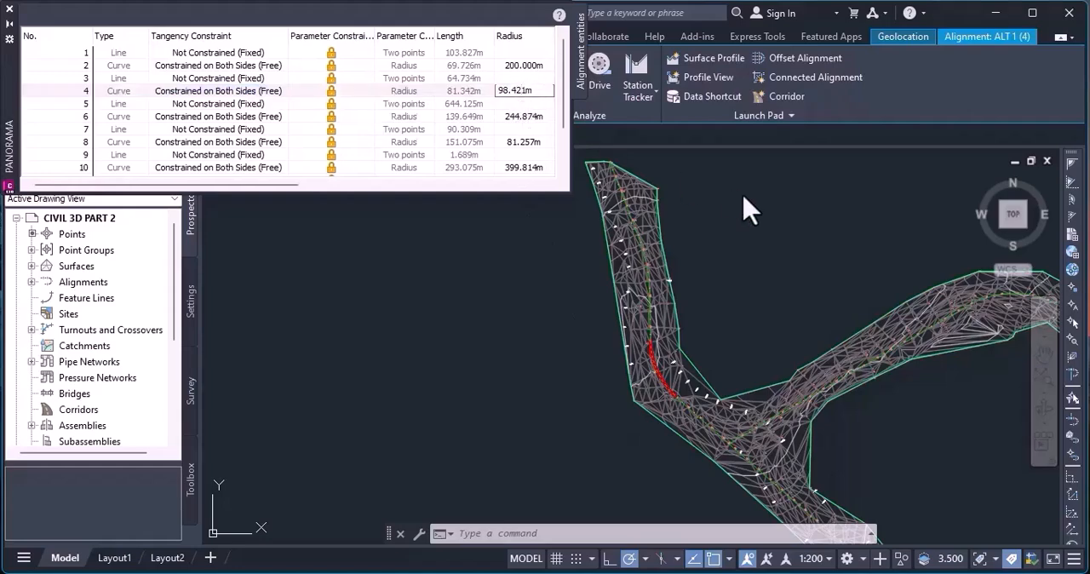
key("Return")
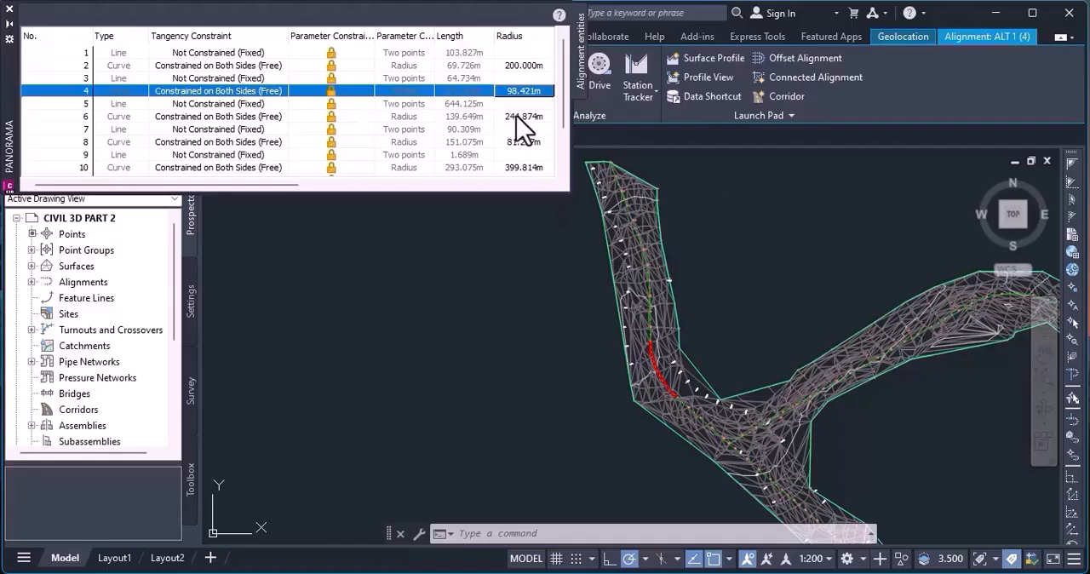
Review the radii of curves 2, 4, 8, 12 and 6 in the alignment entities table.
left_click(517, 66)
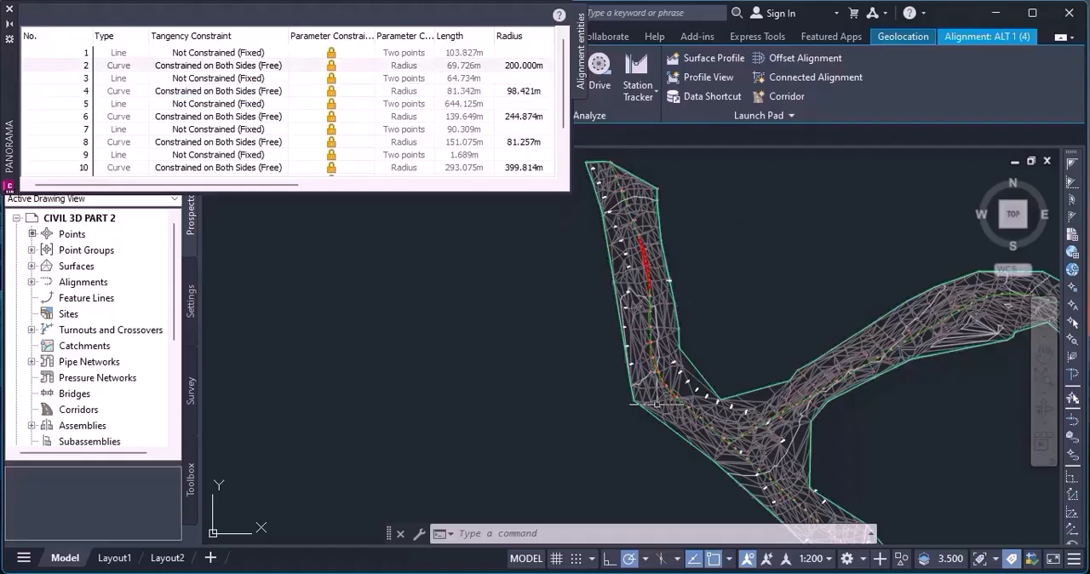
left_click(521, 92)
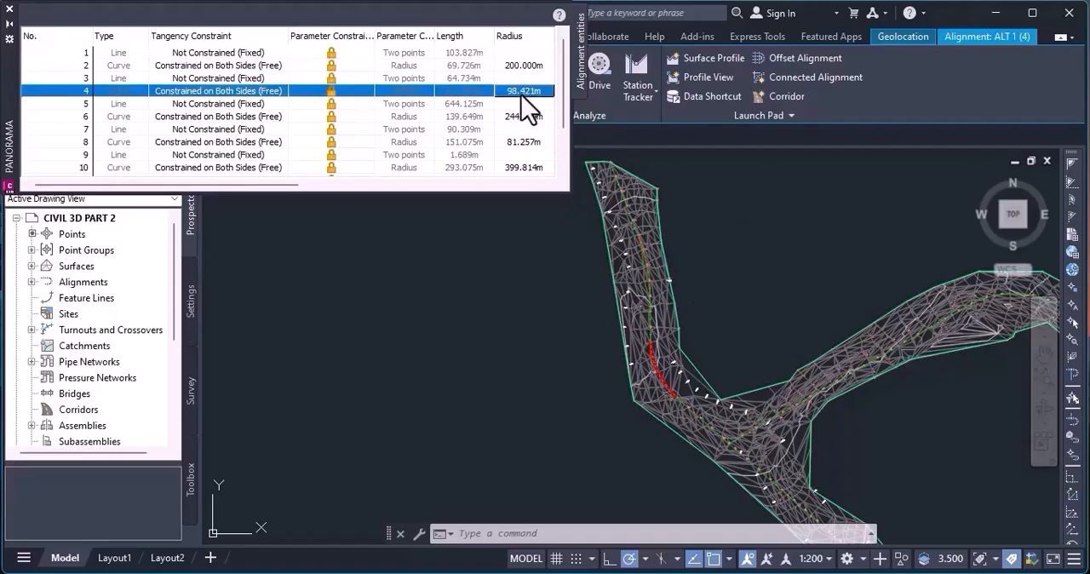
scroll(532, 117, "down", 1)
left_click(525, 94)
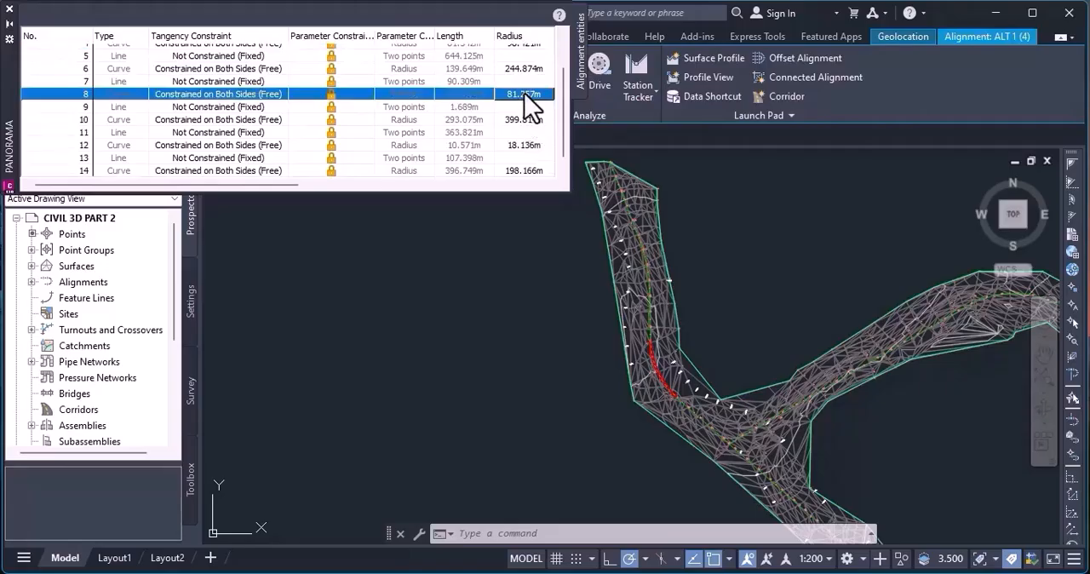
left_click(527, 144)
scroll(528, 147, "down", 1)
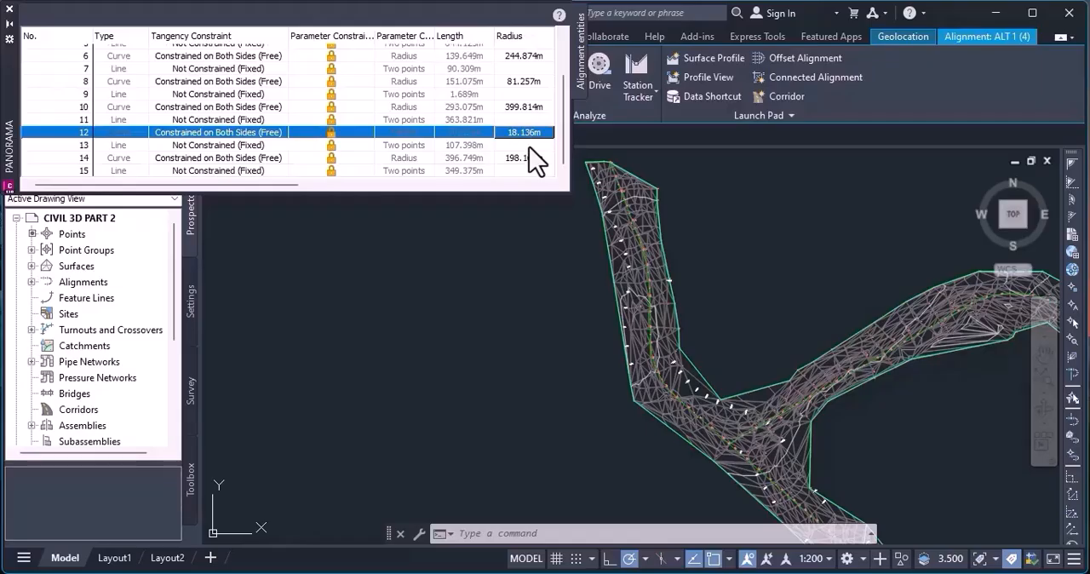
left_click(530, 56)
scroll(534, 102, "up", 2)
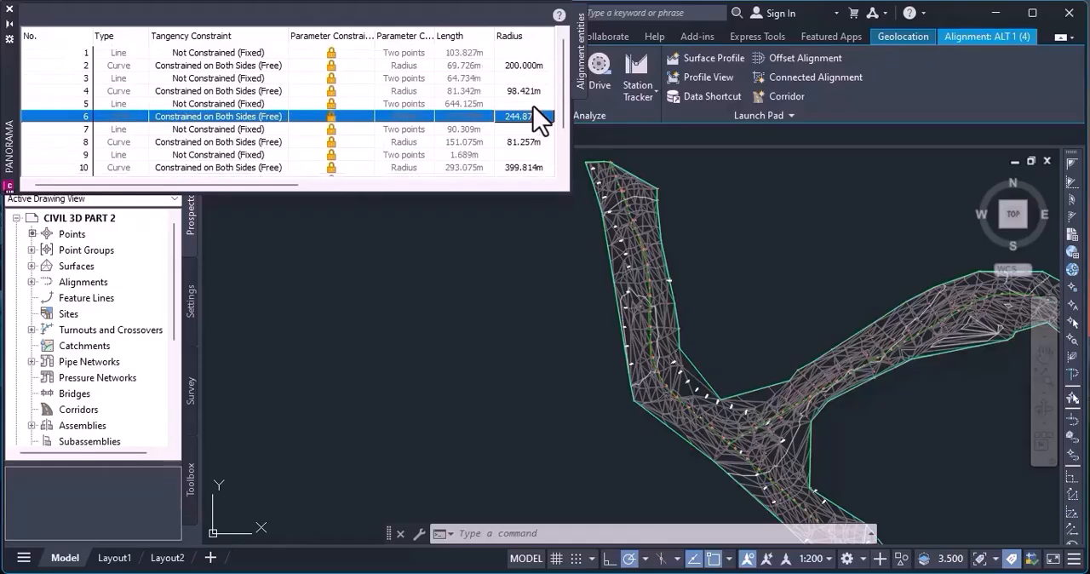
scroll(539, 119, "down", 2)
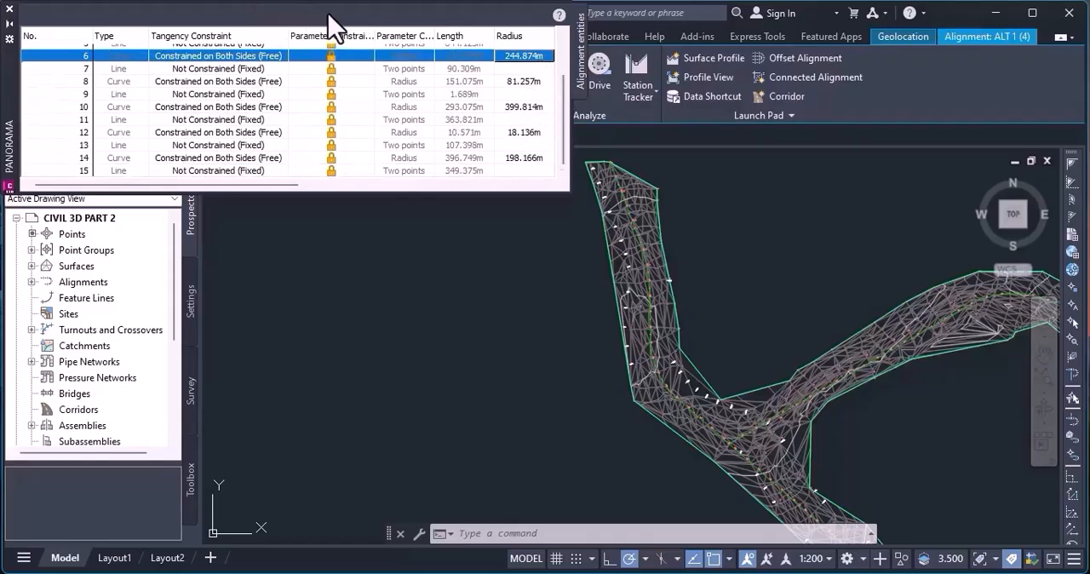
Unlock the parameter constraint of curve 8, and close the entities table and the alignment layout tools.
left_click(332, 81)
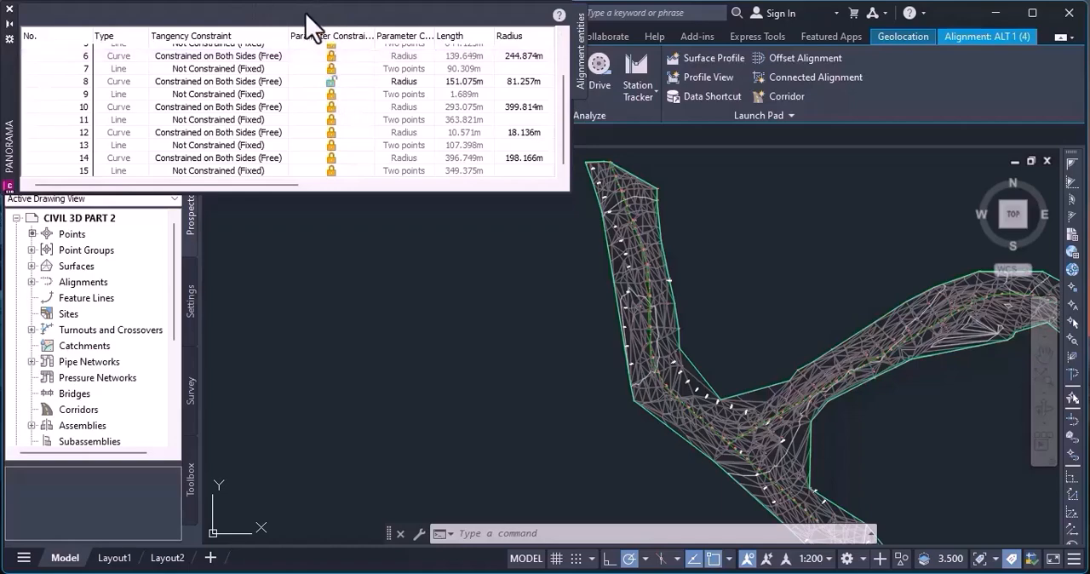
left_click(9, 9)
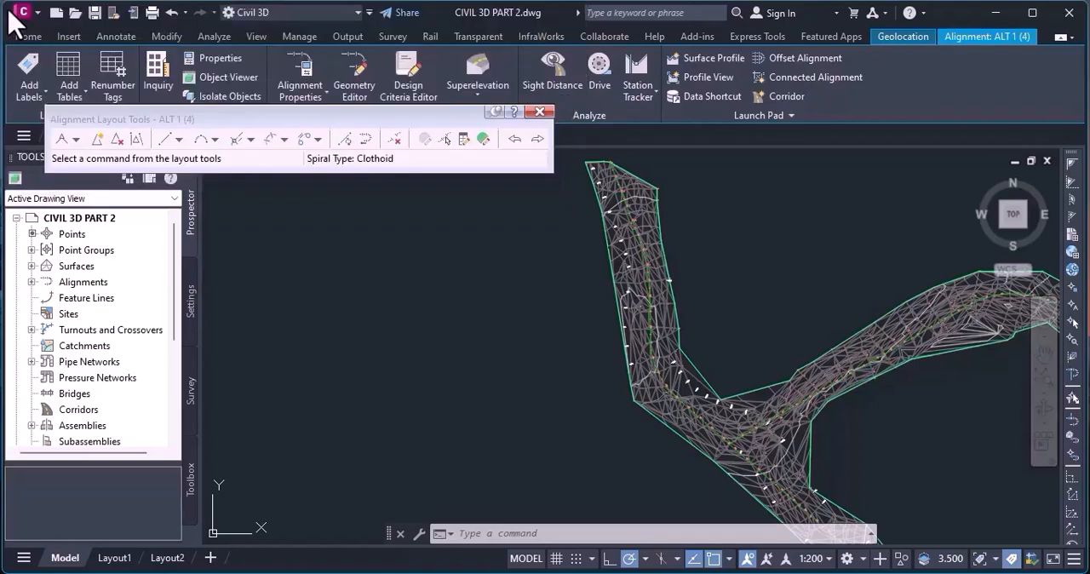
left_click(538, 112)
key("Escape")
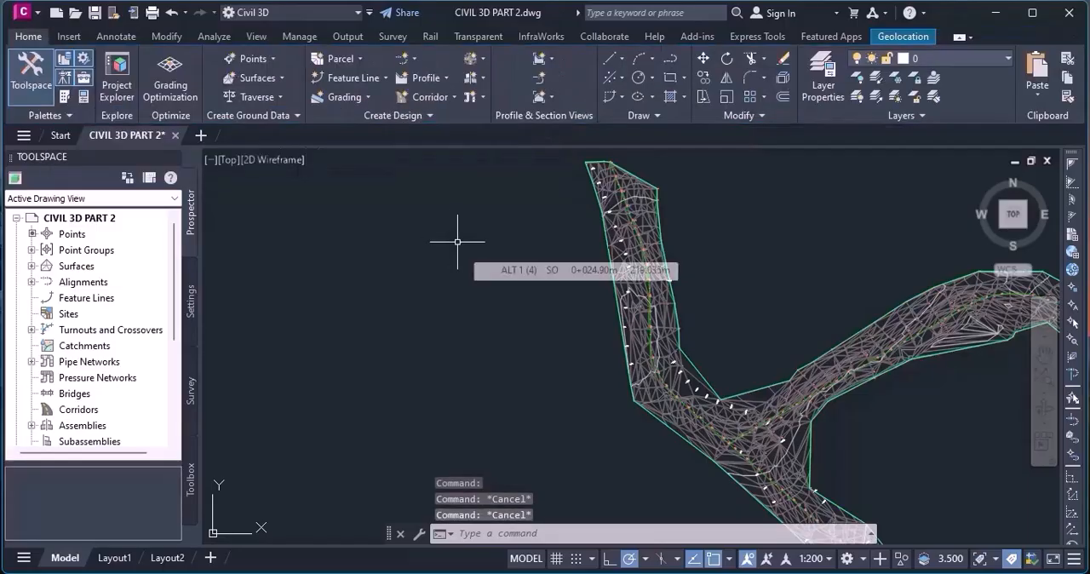
Open the Design Criteria Editor.
type("de")
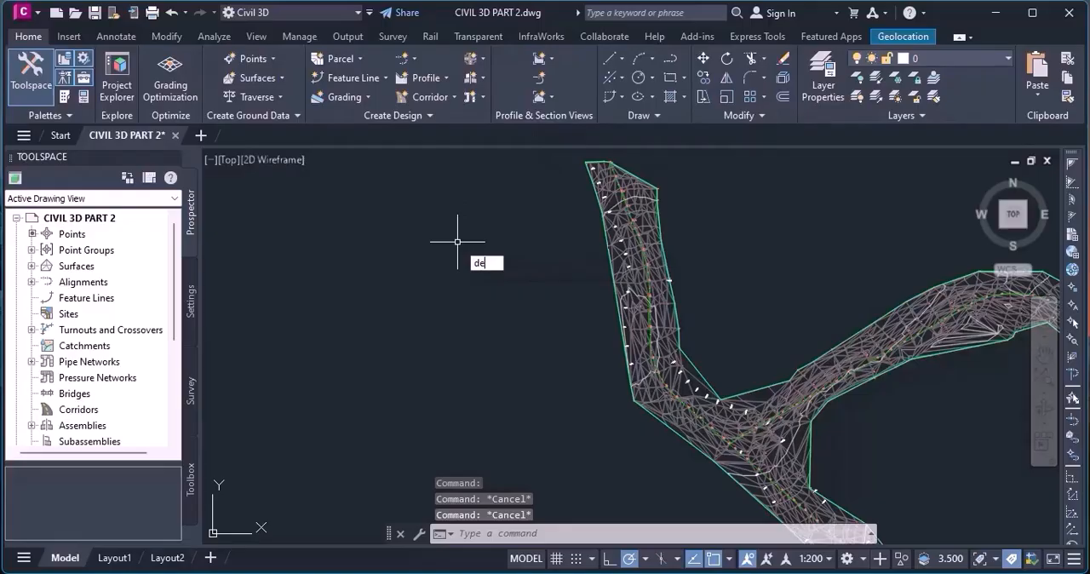
type("s")
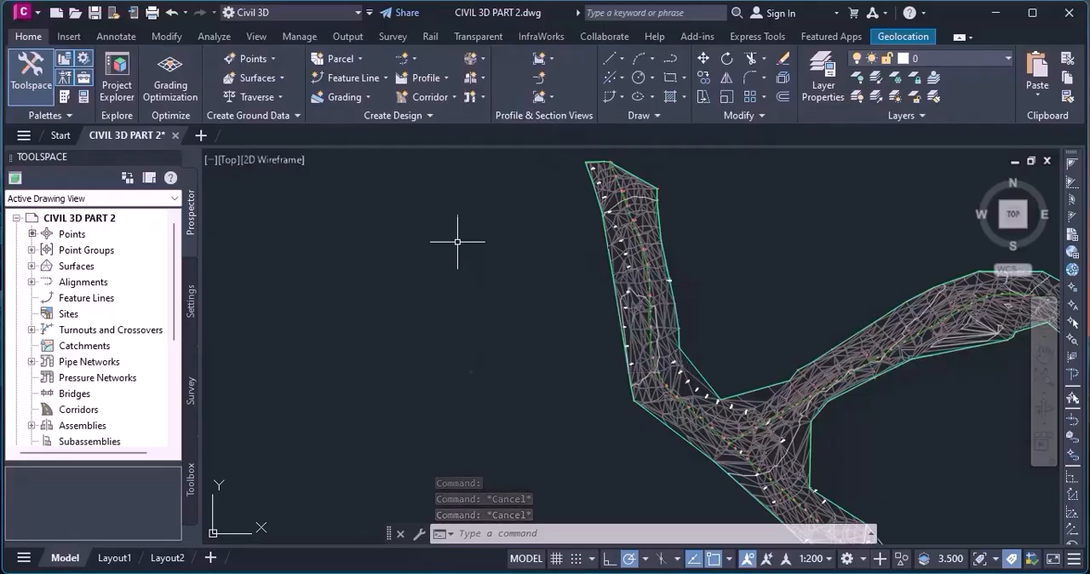
key("Return")
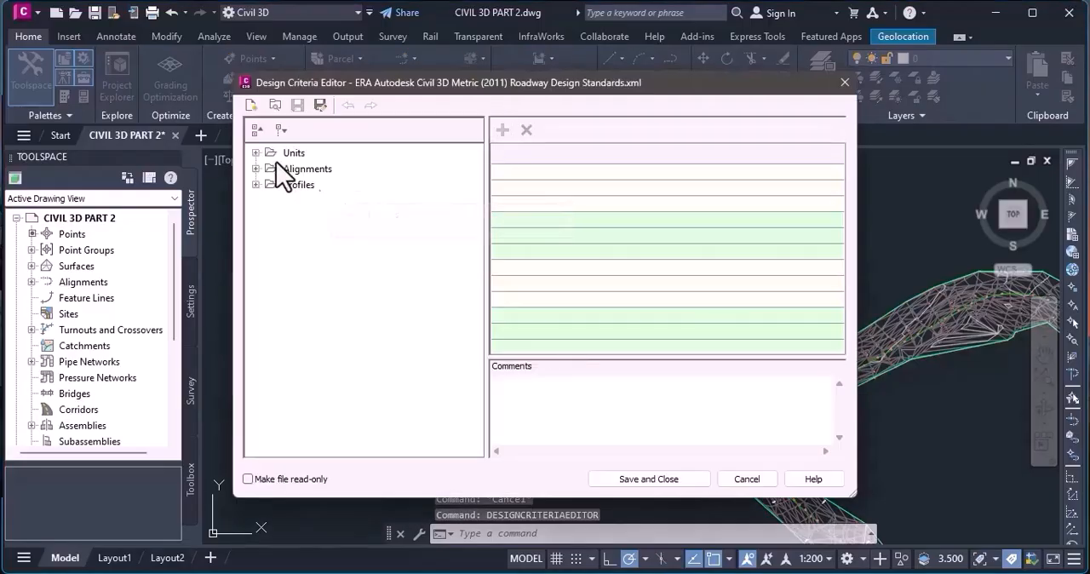
Display the AASHTO 2011 Metric eMax 6% minimum radius table for alignments and examine the row for speed 100.
left_click(255, 152)
left_click(255, 185)
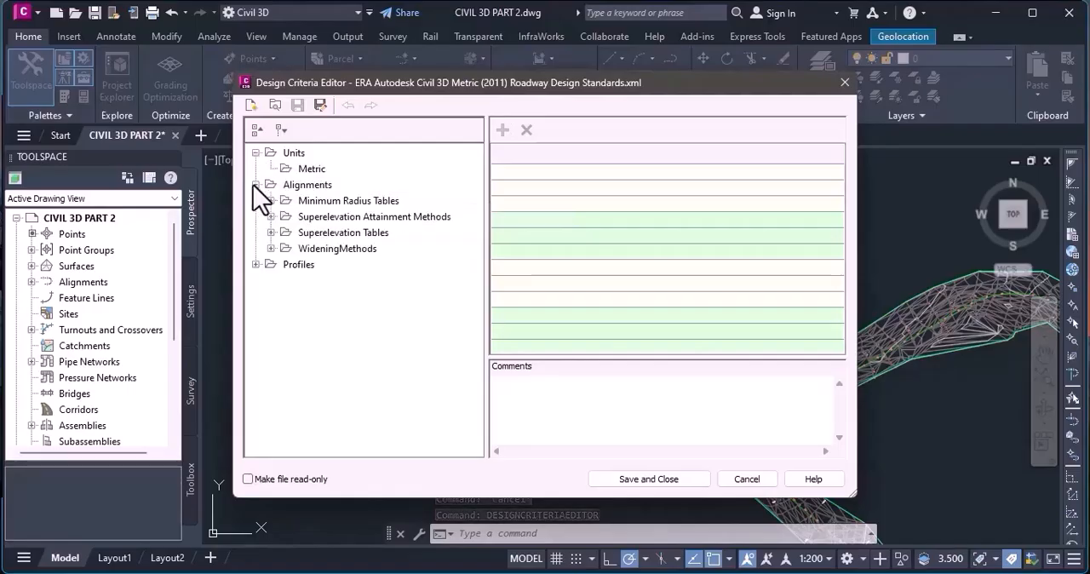
left_click(270, 201)
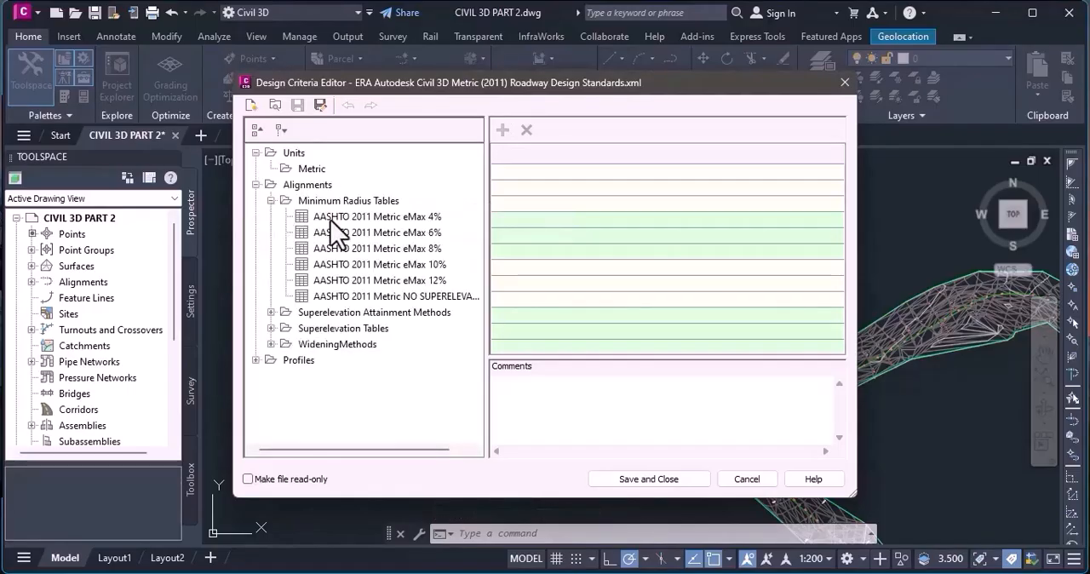
left_click(399, 235)
left_click_drag(398, 236, 245, 367)
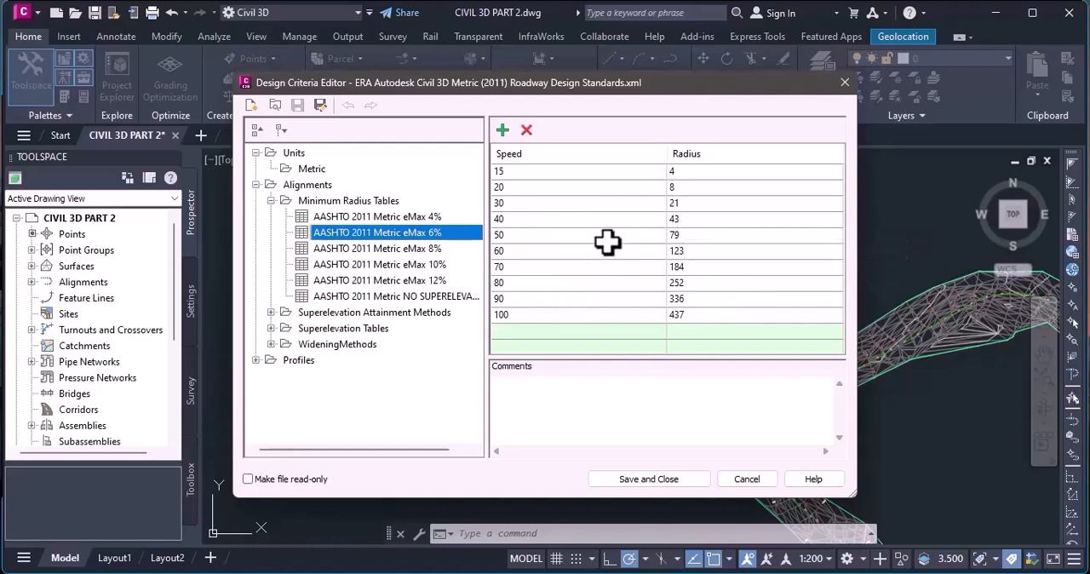
left_click(511, 314)
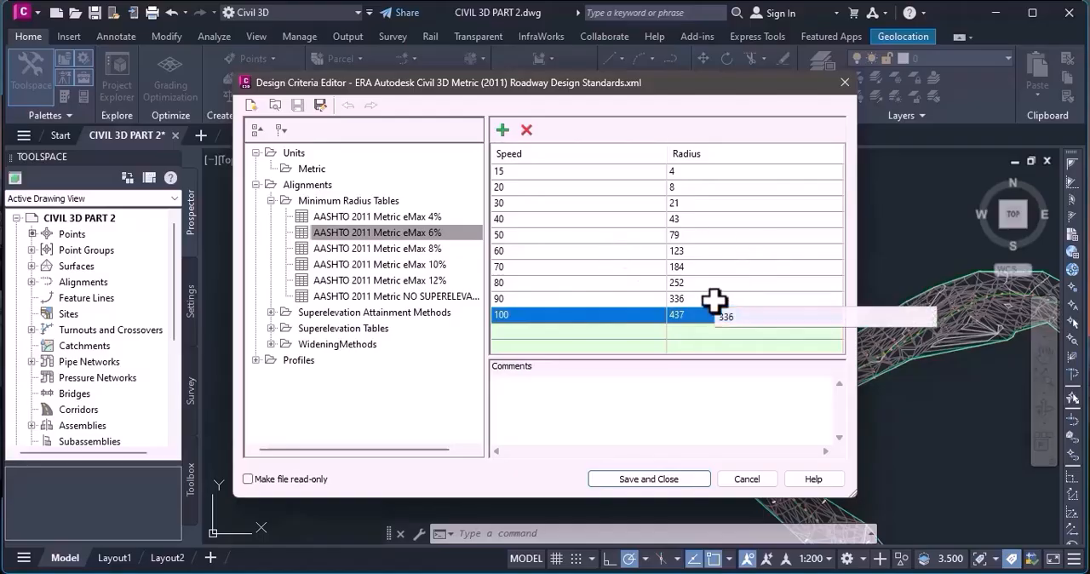
Review the minimum radii for speeds 90, 100, 30 and 60 in the eMax 6% table, and close the Design Criteria Editor.
left_click(511, 305)
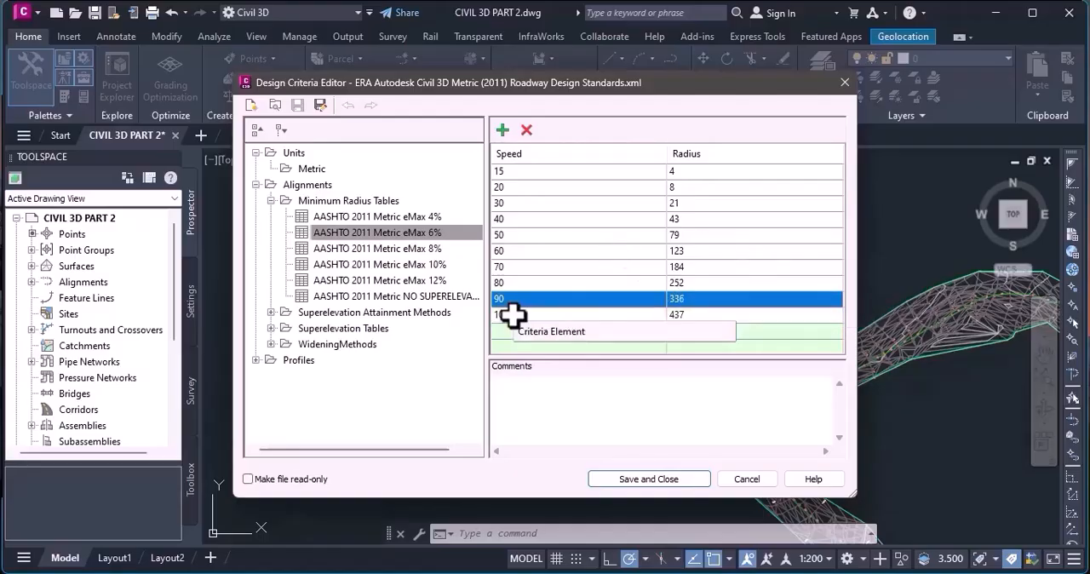
left_click(510, 317)
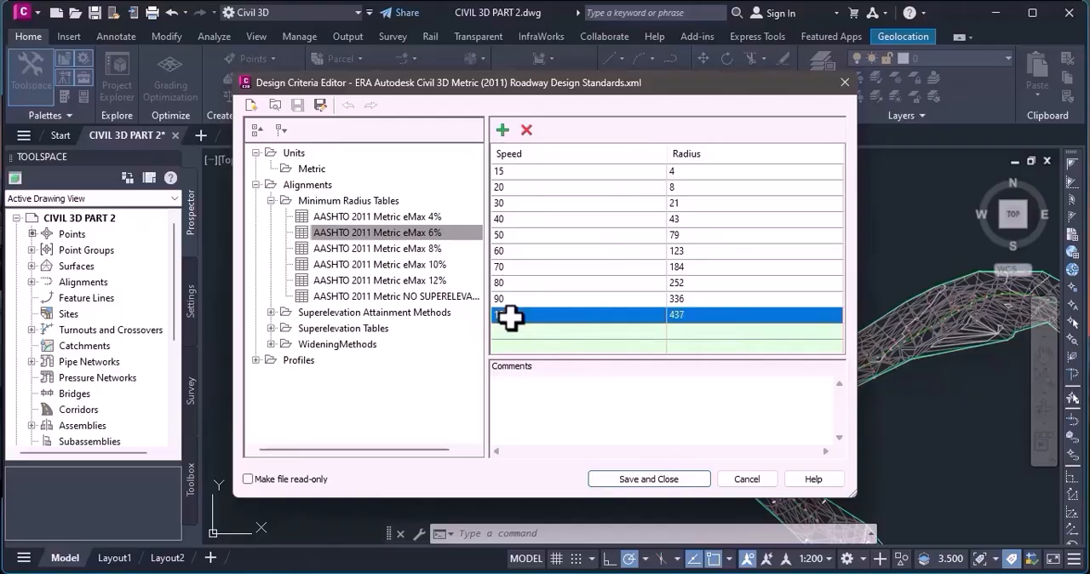
left_click(680, 305)
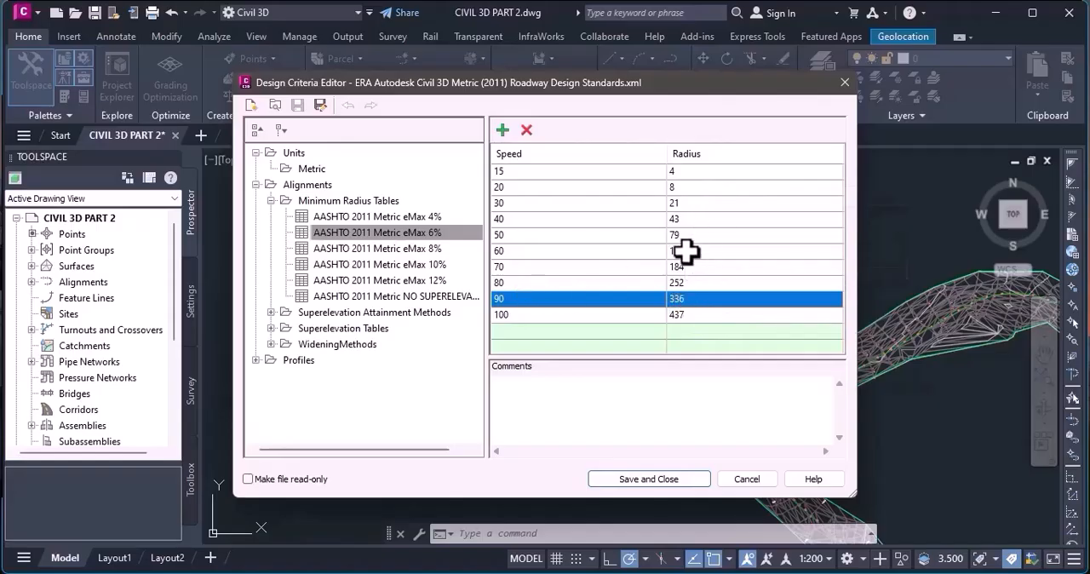
left_click(698, 203)
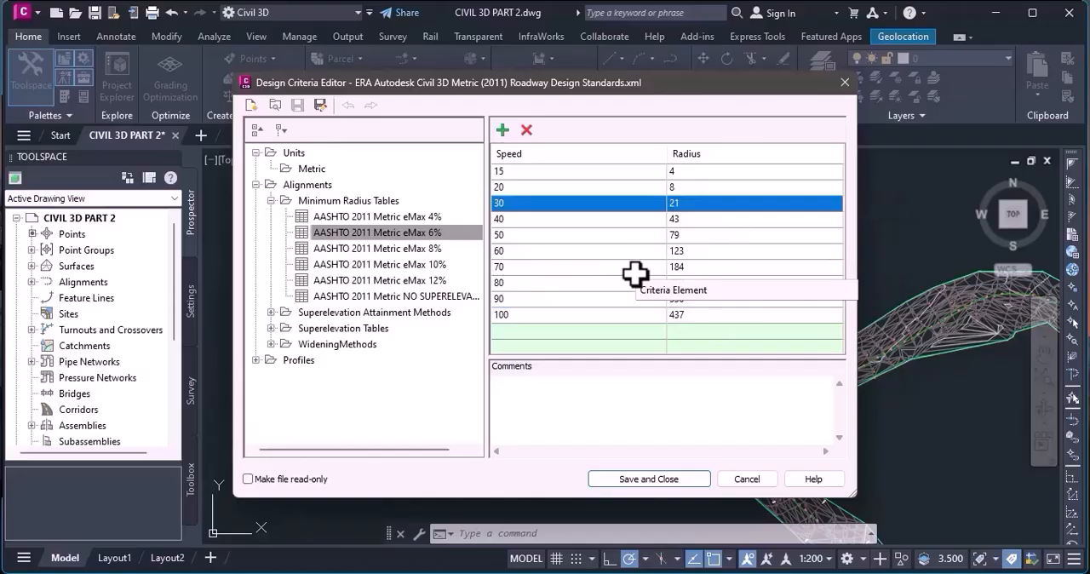
left_click(698, 251)
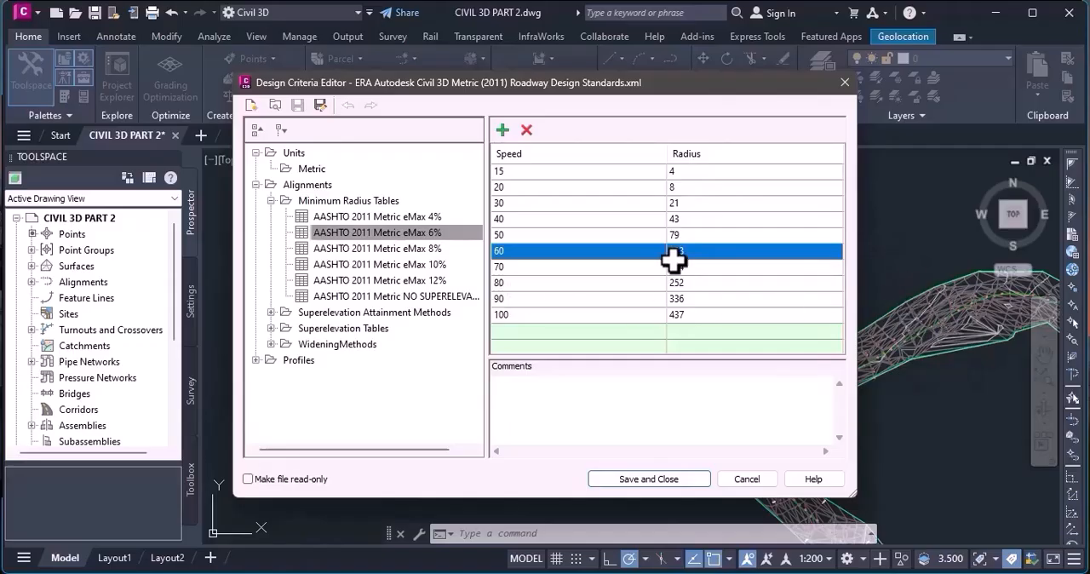
left_click(843, 82)
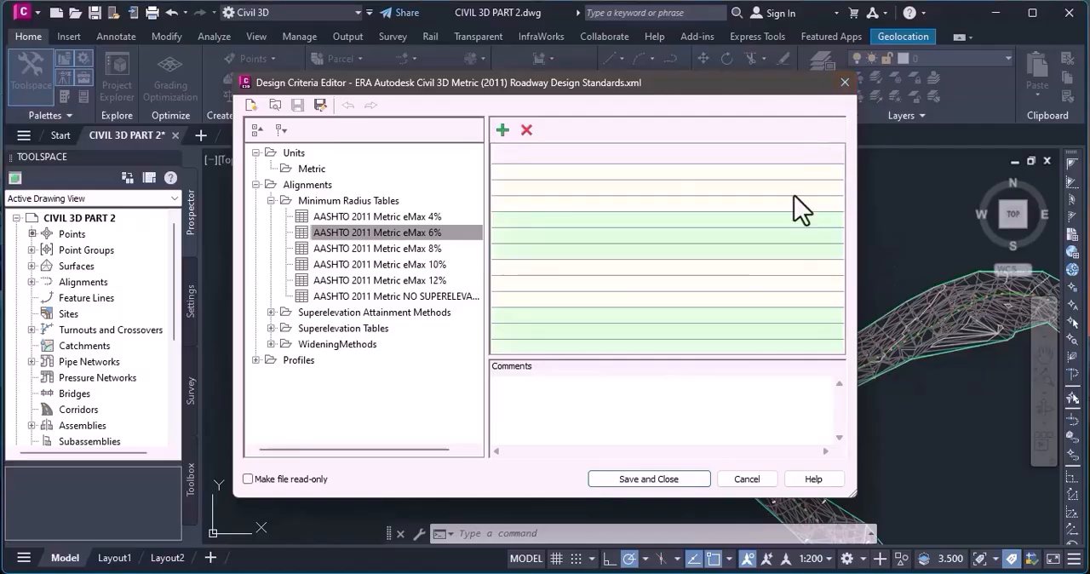
left_click(496, 293)
left_click(562, 334)
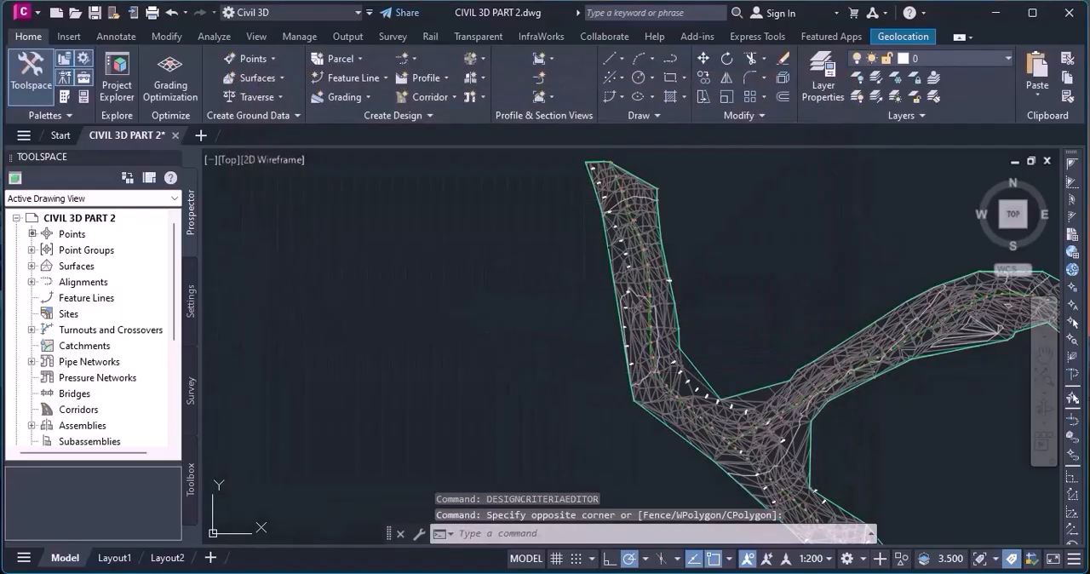
Examine how the ALT 1 alignment follows the centreline points along the northwest branch and its bend.
scroll(681, 374, "down", 1)
scroll(686, 374, "up", 3)
scroll(672, 379, "up", 2)
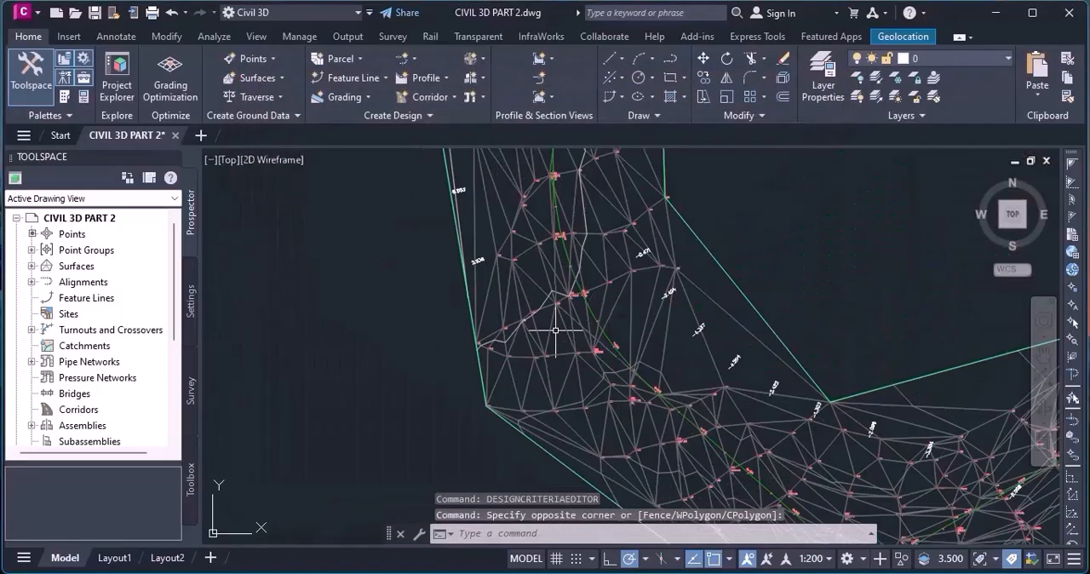
scroll(637, 389, "up", 2)
scroll(634, 388, "down", 2)
scroll(643, 379, "down", 4)
scroll(643, 379, "up", 5)
scroll(639, 383, "down", 1)
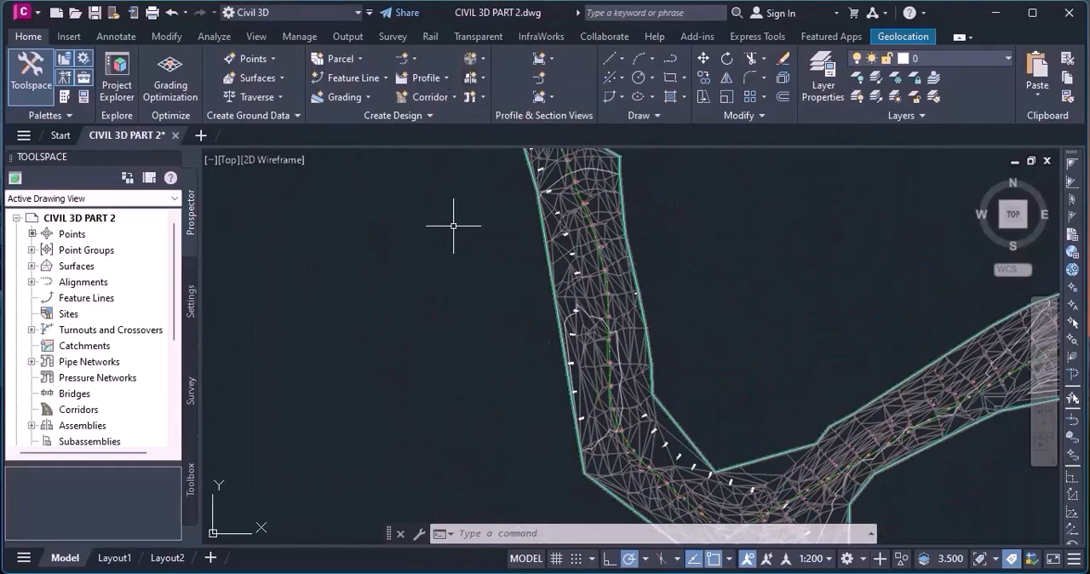
scroll(620, 373, "up", 5)
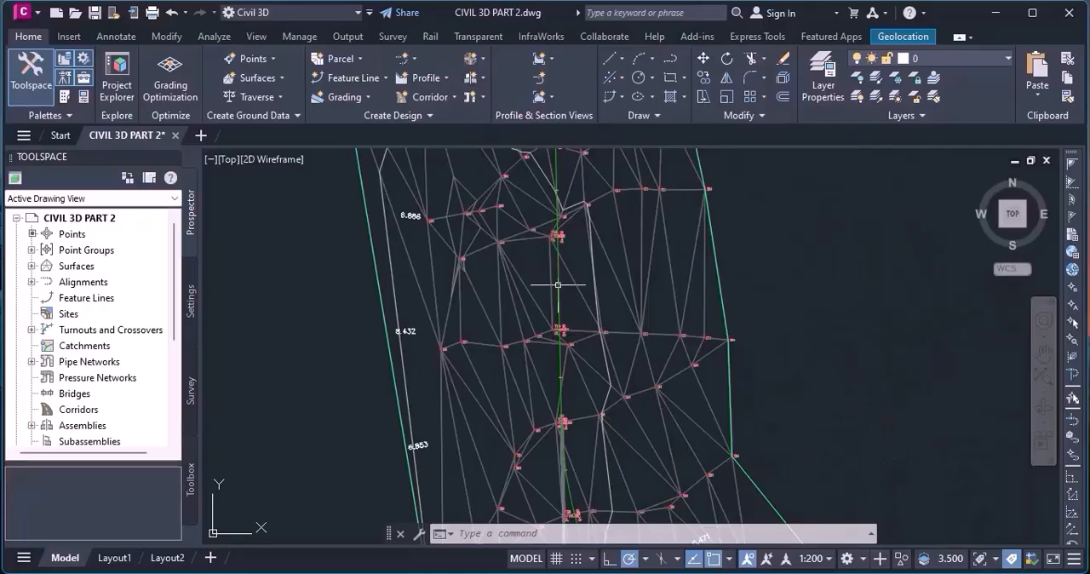
Reopen the Design Criteria Editor and display the AASHTO 2011 Metric eMax 6% minimum radius table for alignments.
type("des")
key("Return")
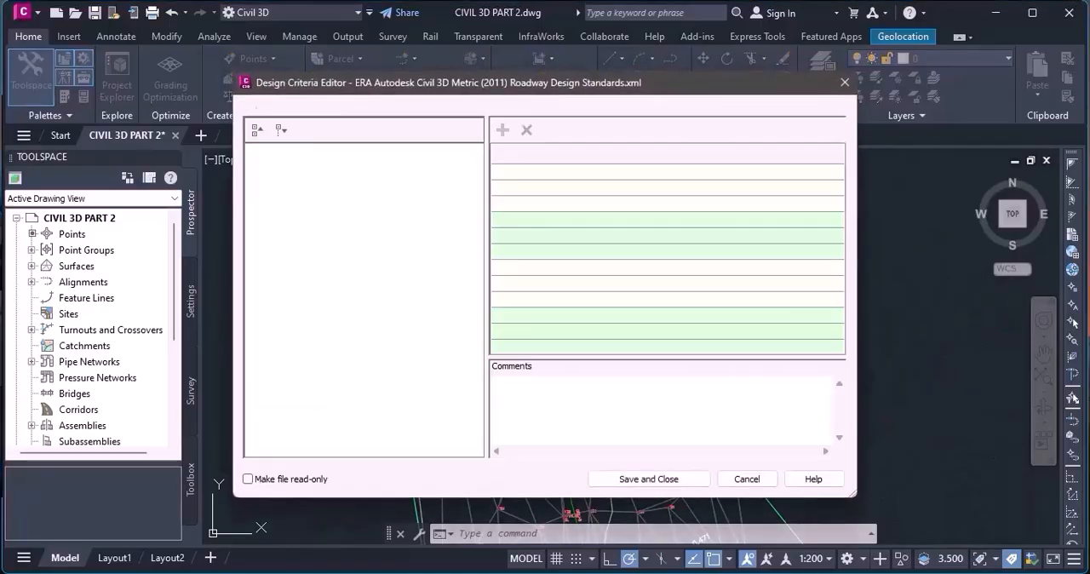
left_click(255, 169)
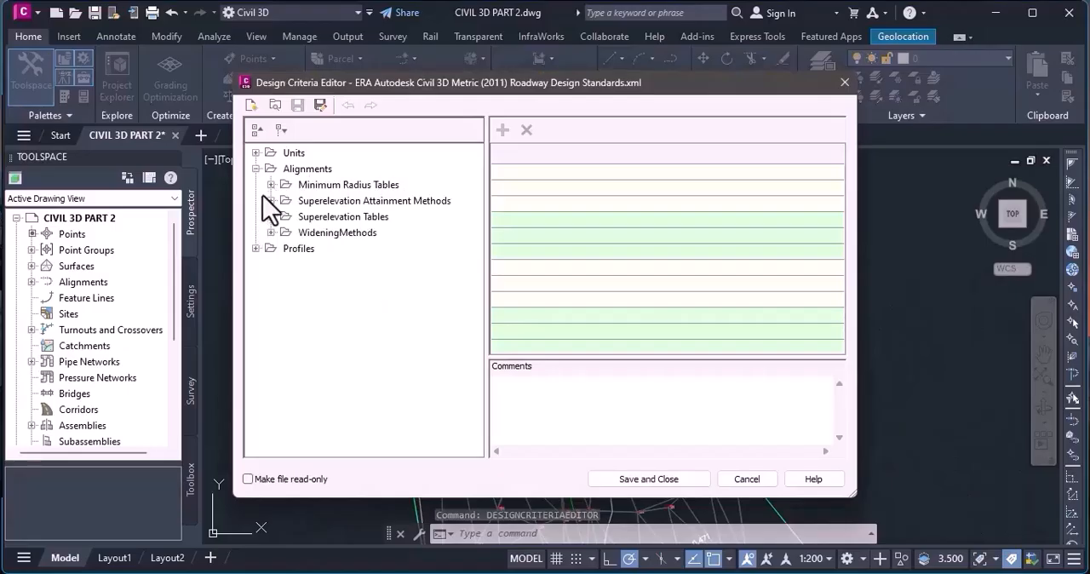
left_click(271, 185)
left_click(369, 218)
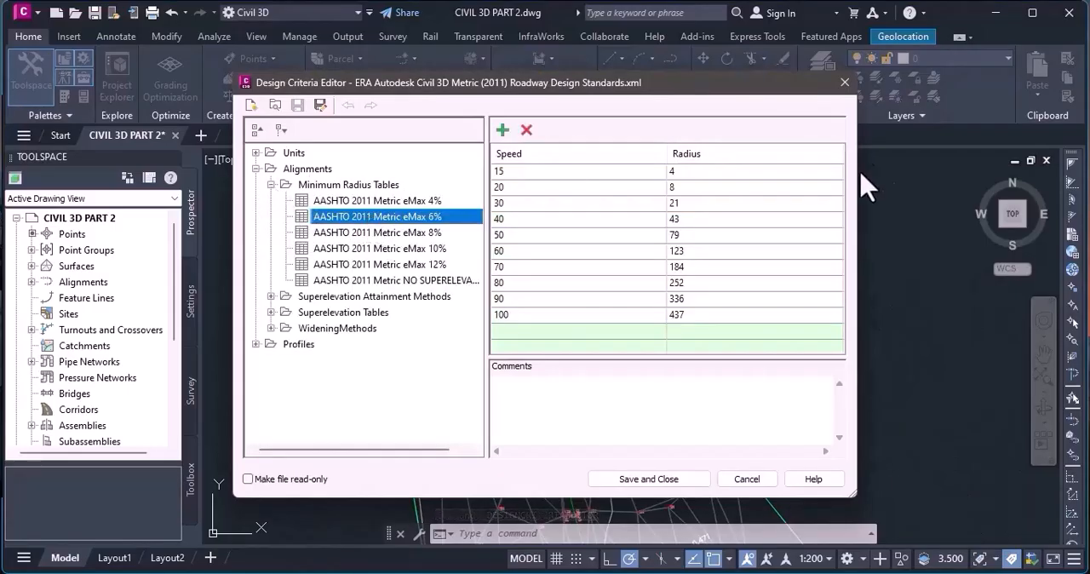
Check the minimum radii for speeds 90 and 100, and close the Design Criteria Editor.
left_click(685, 300)
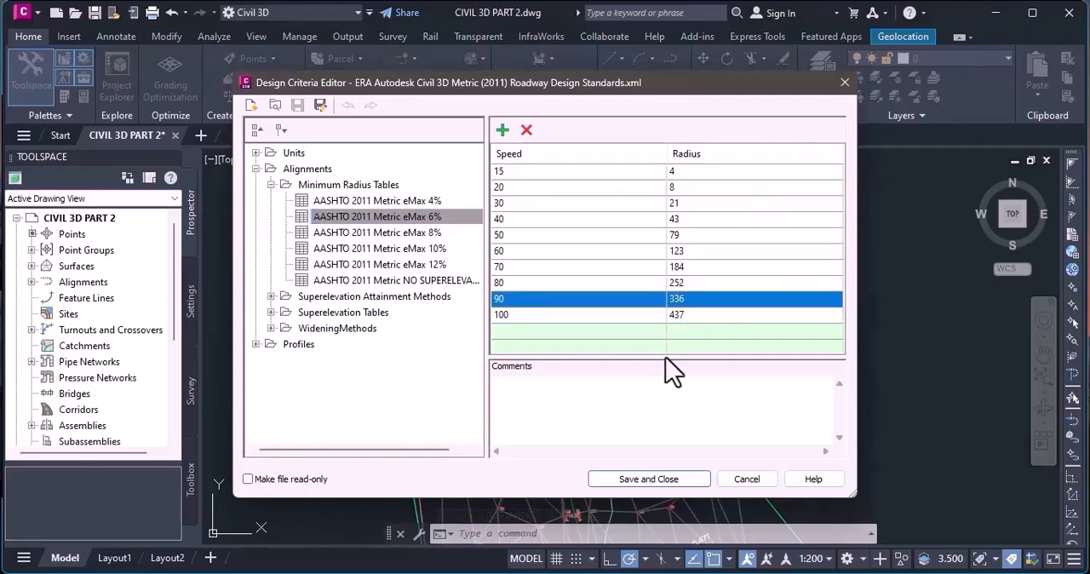
left_click(691, 315)
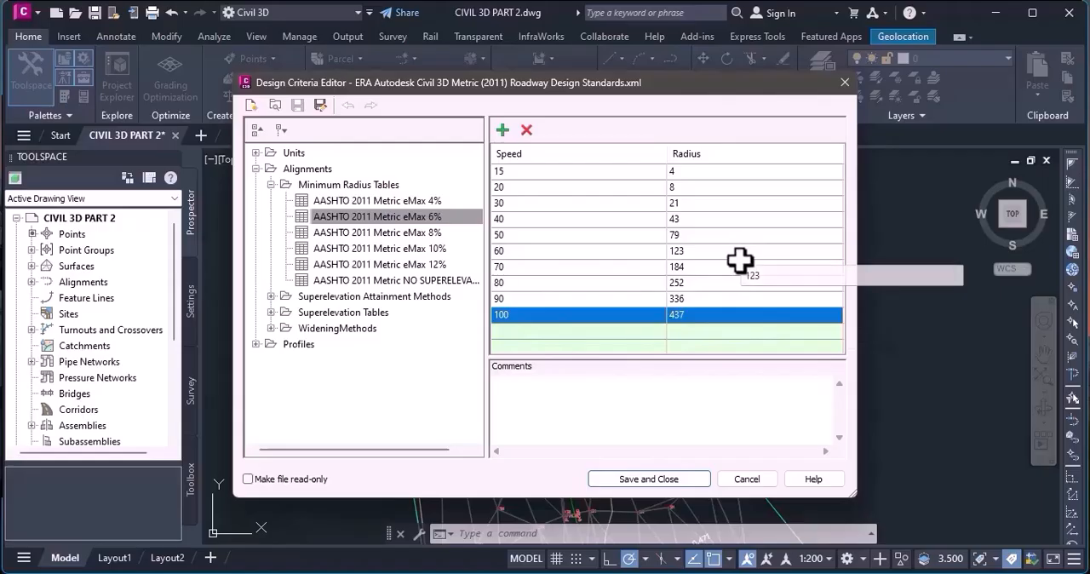
left_click(845, 83)
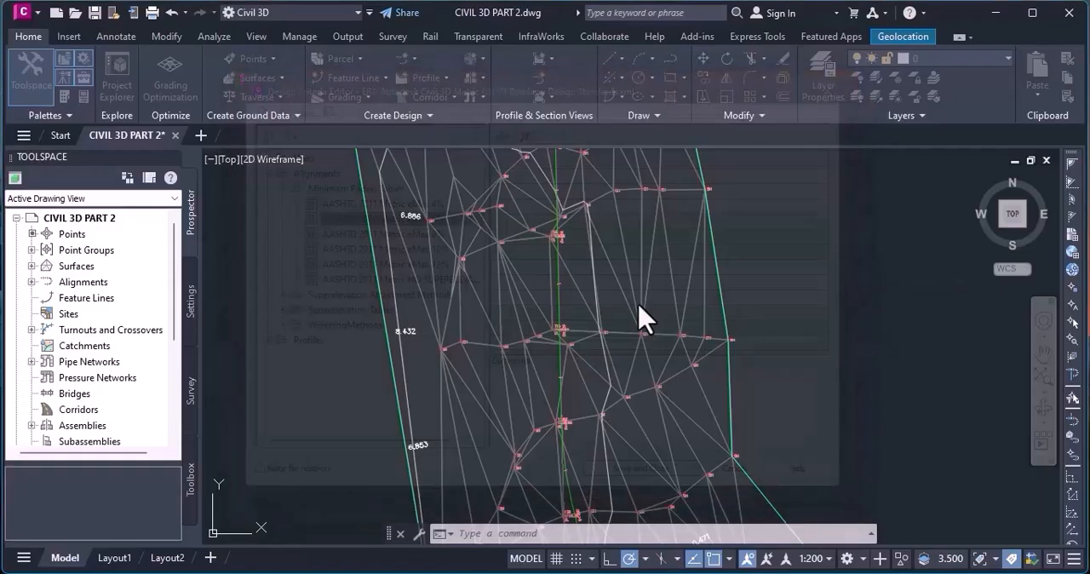
Inspect the ALT 1 curve at the bend above the road junction, comparing its path with the surveyed points and the EG surface.
scroll(638, 366, "up", 3)
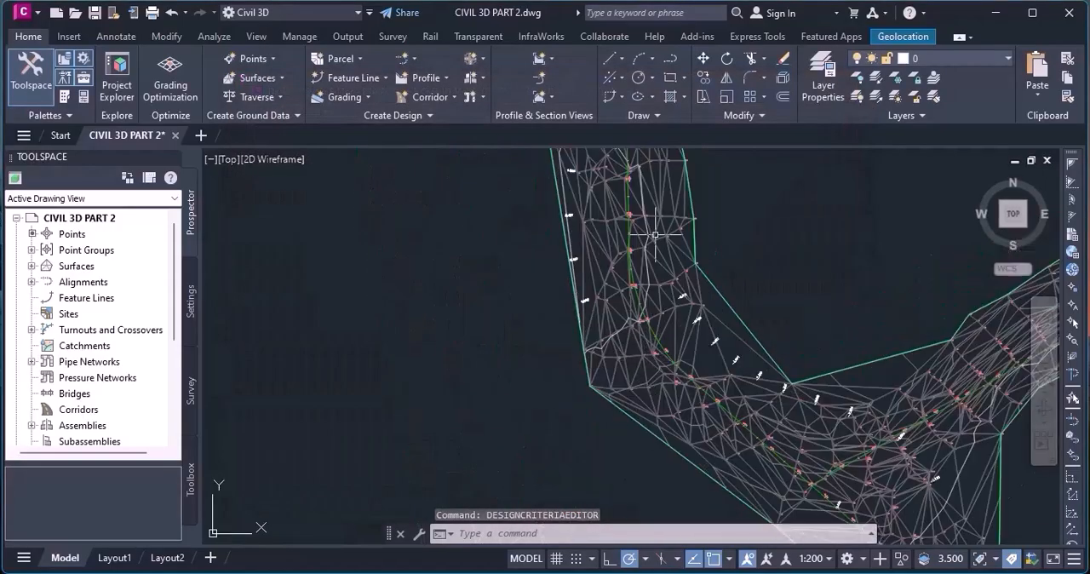
scroll(571, 372, "down", 4)
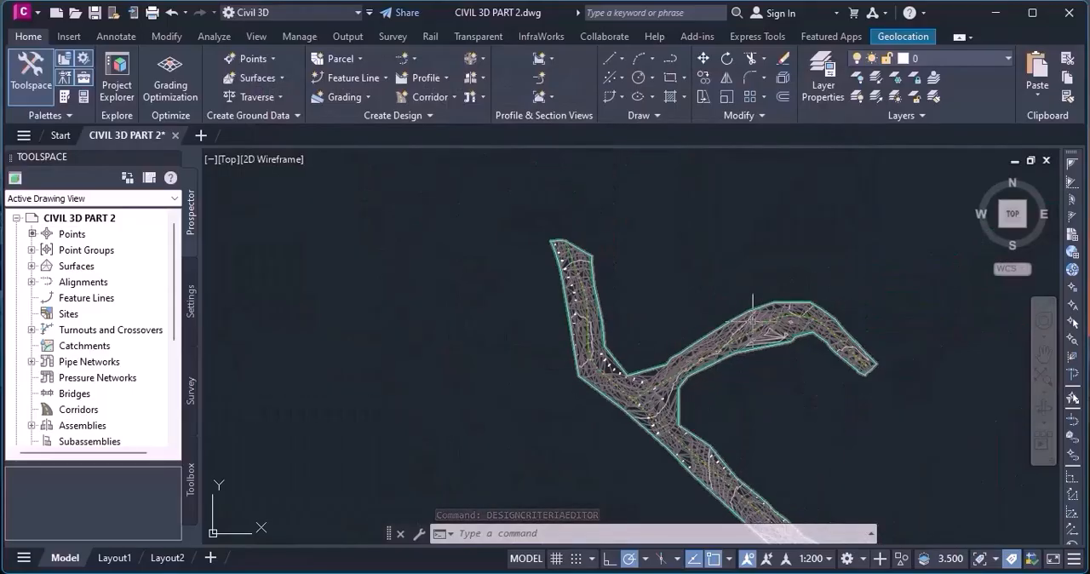
scroll(770, 332, "up", 6)
scroll(771, 332, "down", 6)
scroll(575, 400, "up", 5)
scroll(575, 400, "down", 5)
scroll(718, 268, "up", 4)
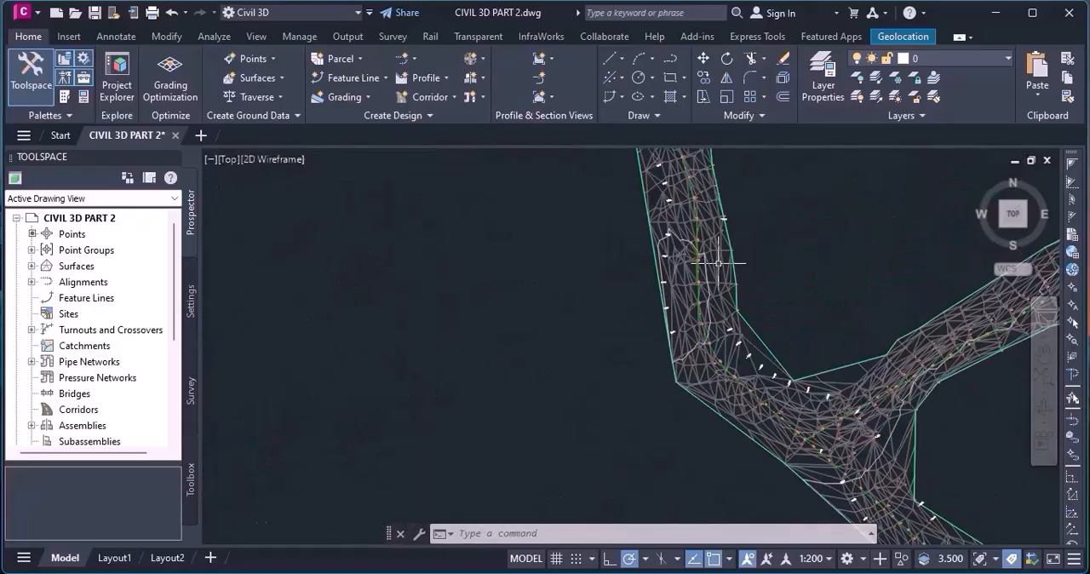
scroll(718, 268, "down", 4)
scroll(718, 268, "up", 5)
scroll(718, 268, "down", 2)
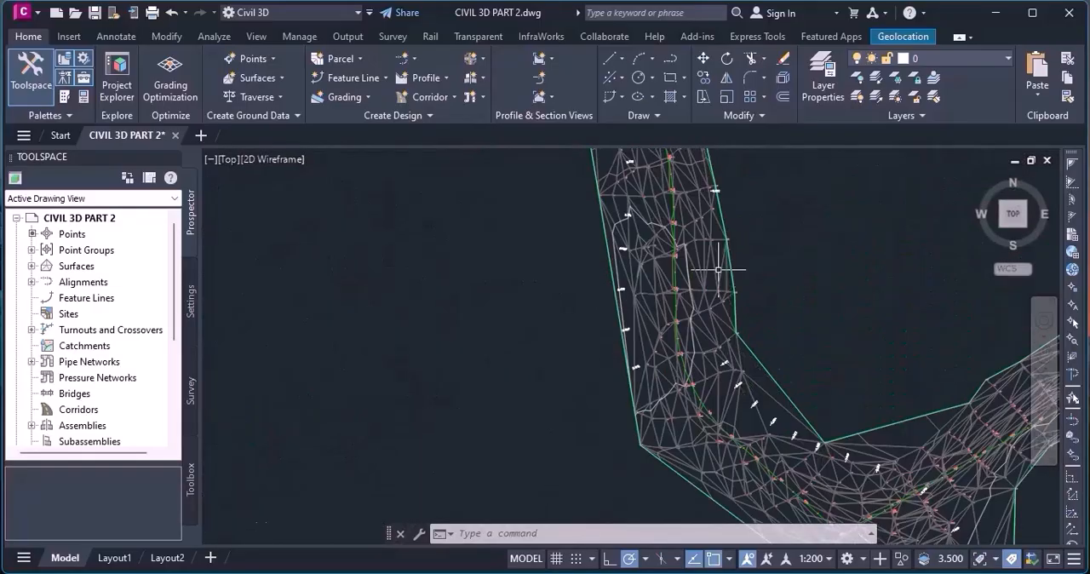
scroll(718, 268, "up", 4)
scroll(583, 313, "down", 3)
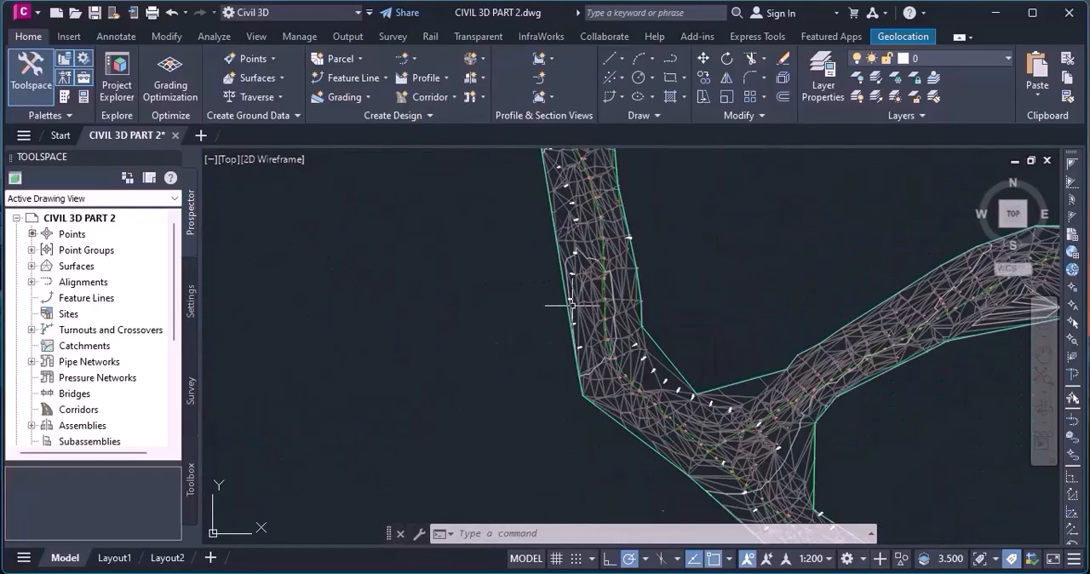
scroll(717, 275, "up", 2)
scroll(678, 281, "down", 1)
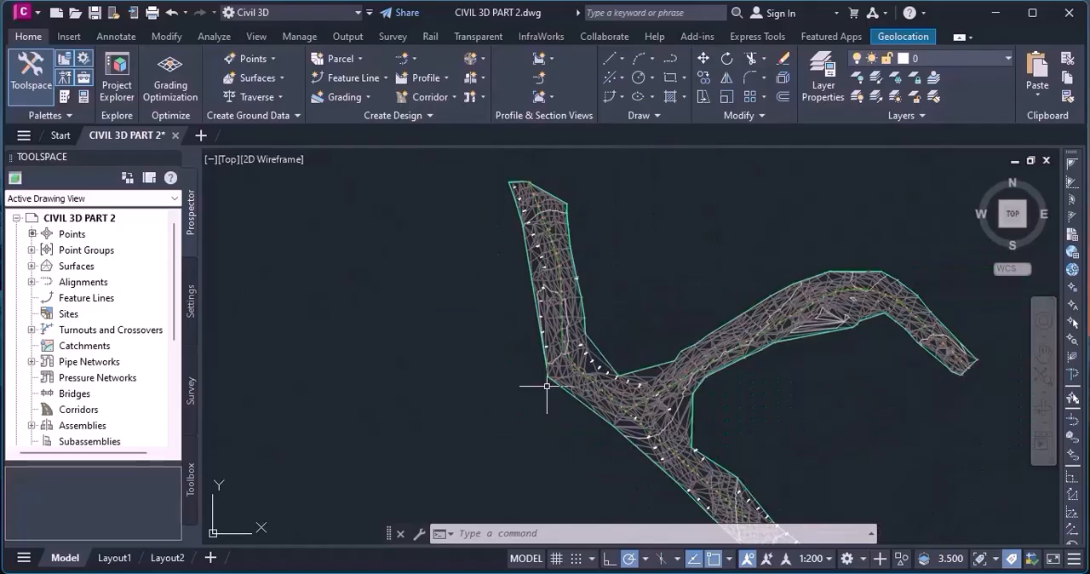
scroll(679, 282, "up", 3)
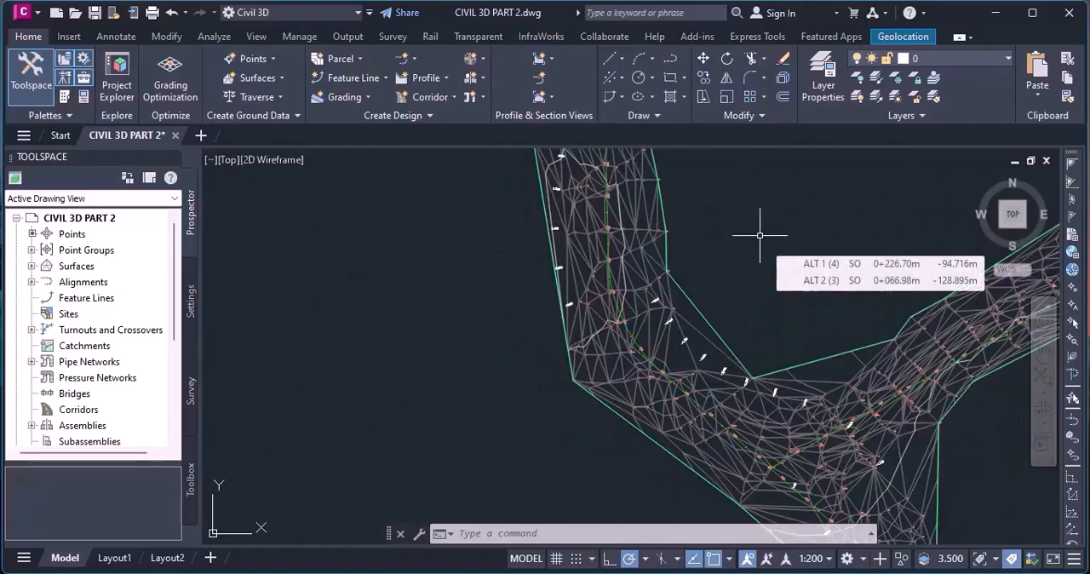
scroll(705, 262, "down", 5)
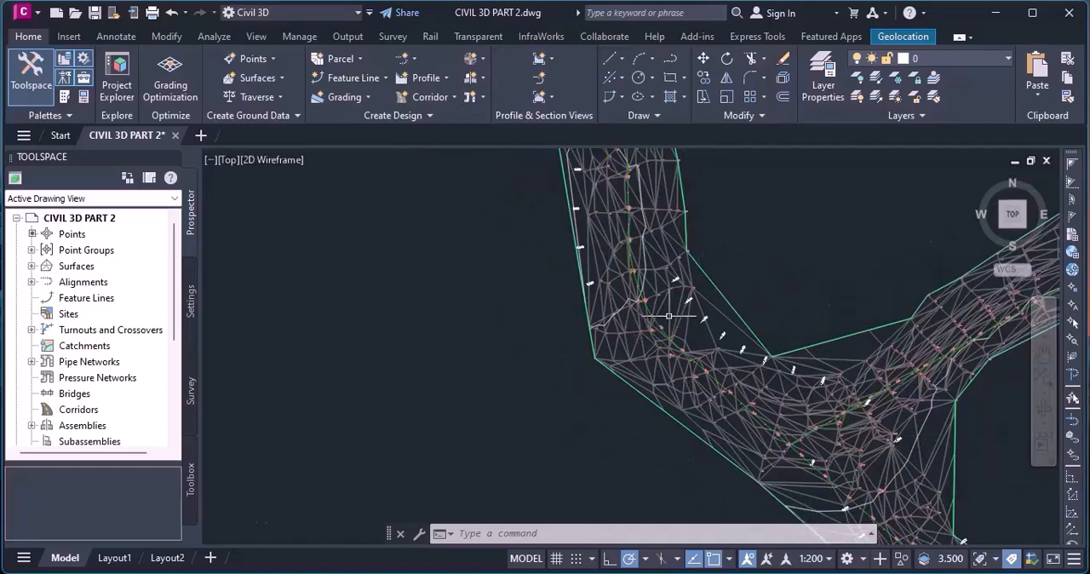
scroll(670, 315, "up", 5)
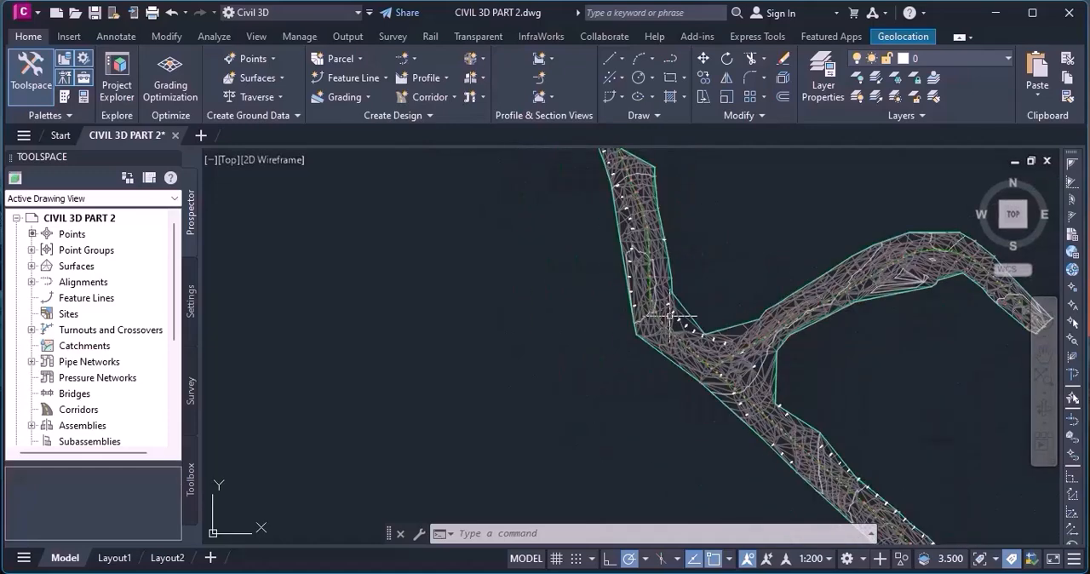
scroll(669, 315, "down", 3)
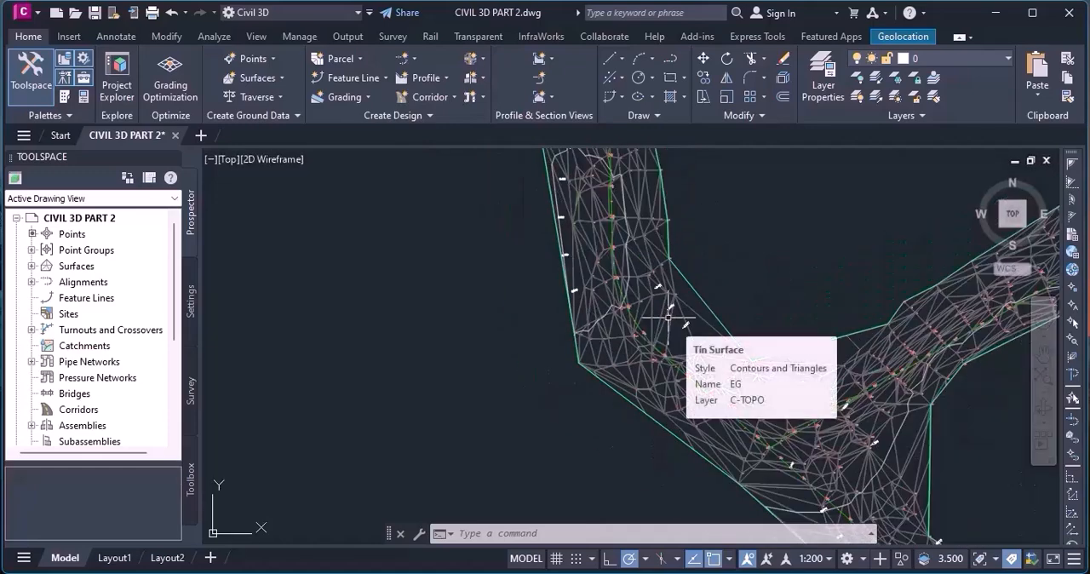
scroll(624, 290, "up", 3)
scroll(625, 291, "down", 1)
scroll(624, 290, "up", 1)
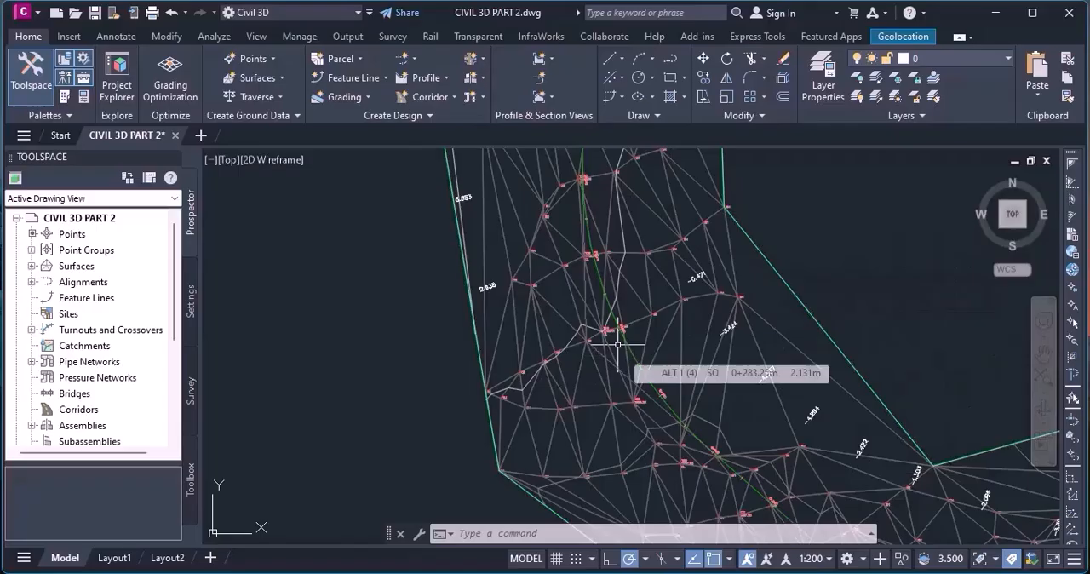
scroll(618, 345, "down", 2)
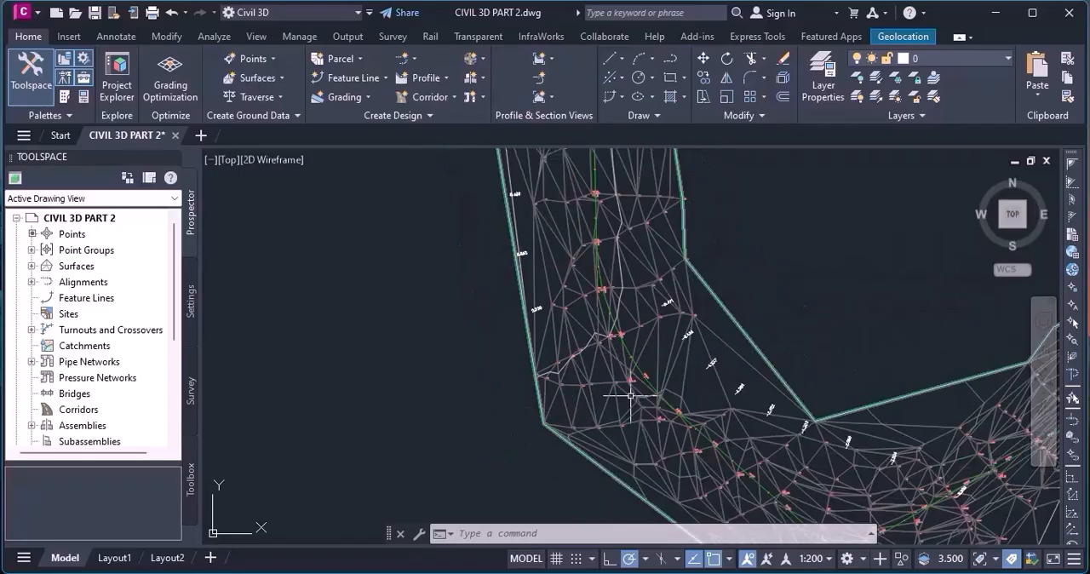
scroll(641, 388, "up", 2)
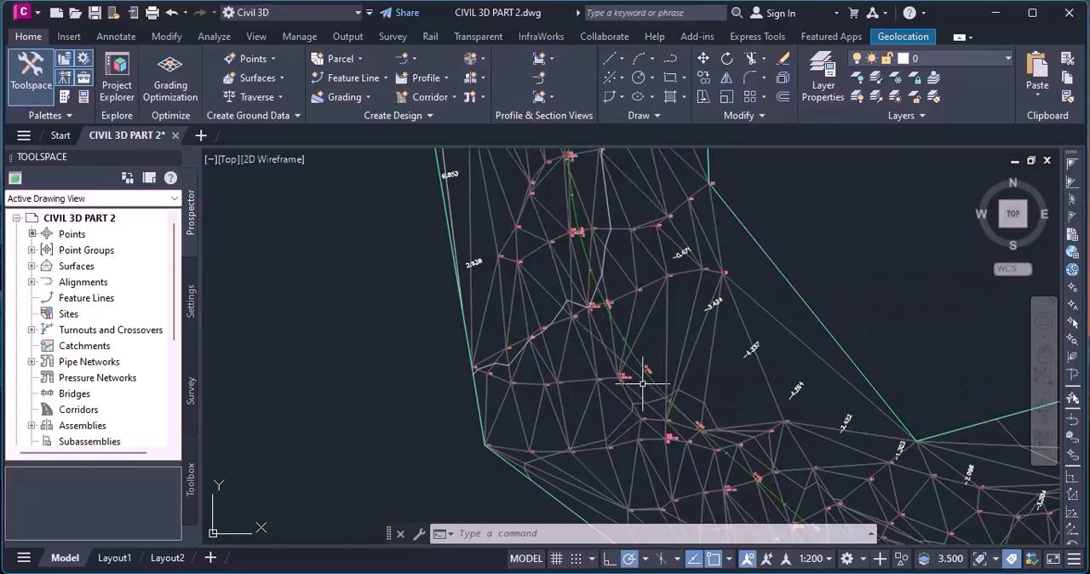
scroll(643, 383, "down", 2)
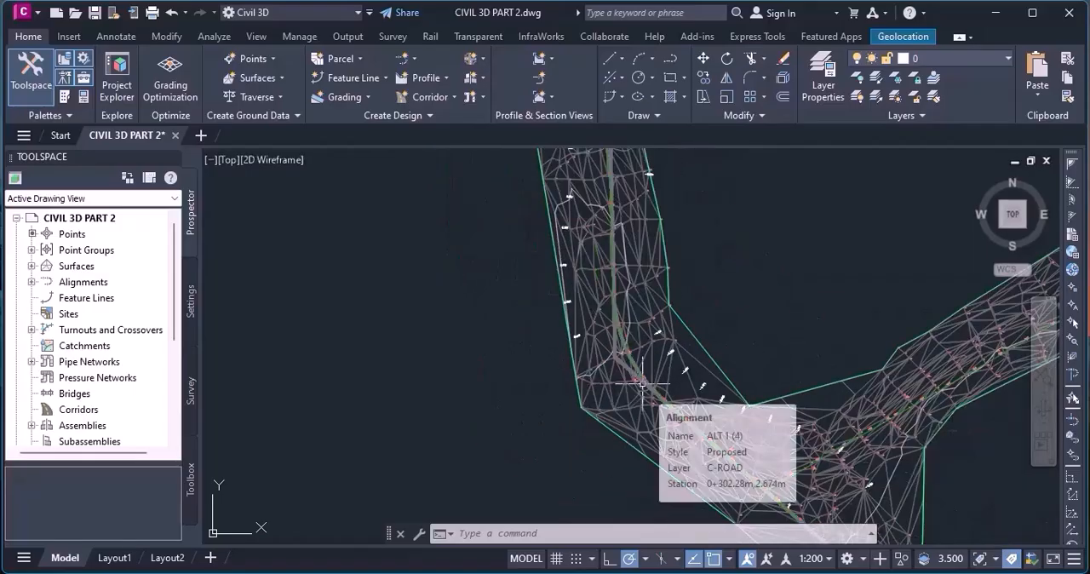
scroll(643, 383, "down", 4)
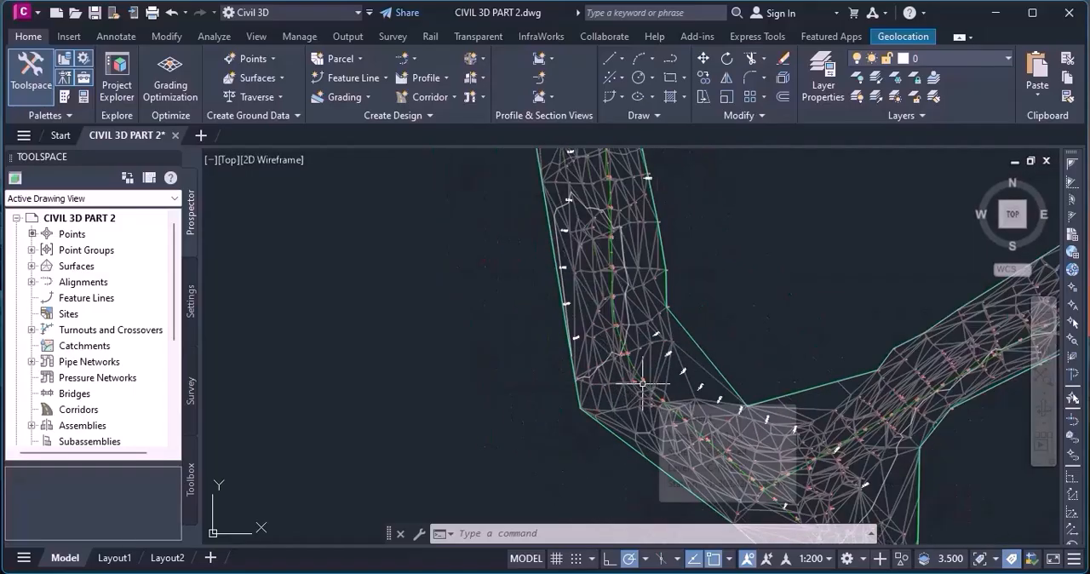
scroll(608, 284, "up", 5)
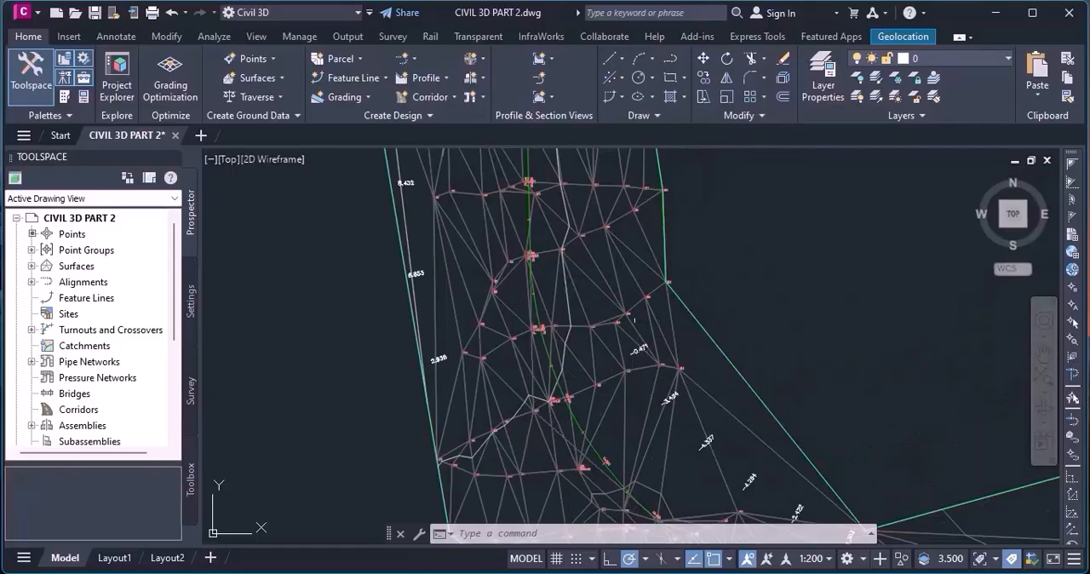
scroll(607, 285, "down", 4)
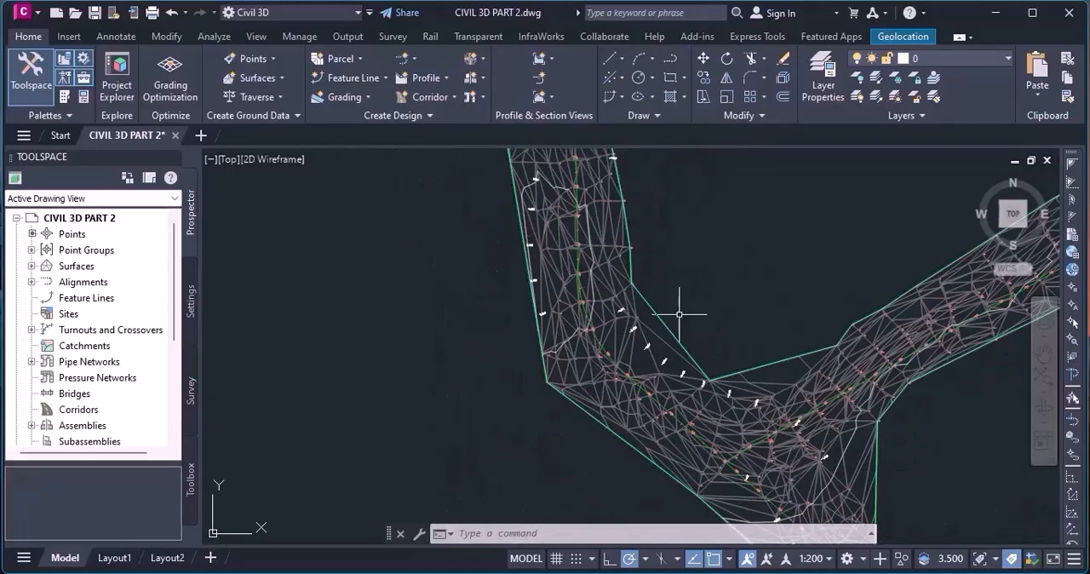
scroll(641, 357, "up", 2)
scroll(539, 232, "up", 2)
scroll(635, 393, "down", 3)
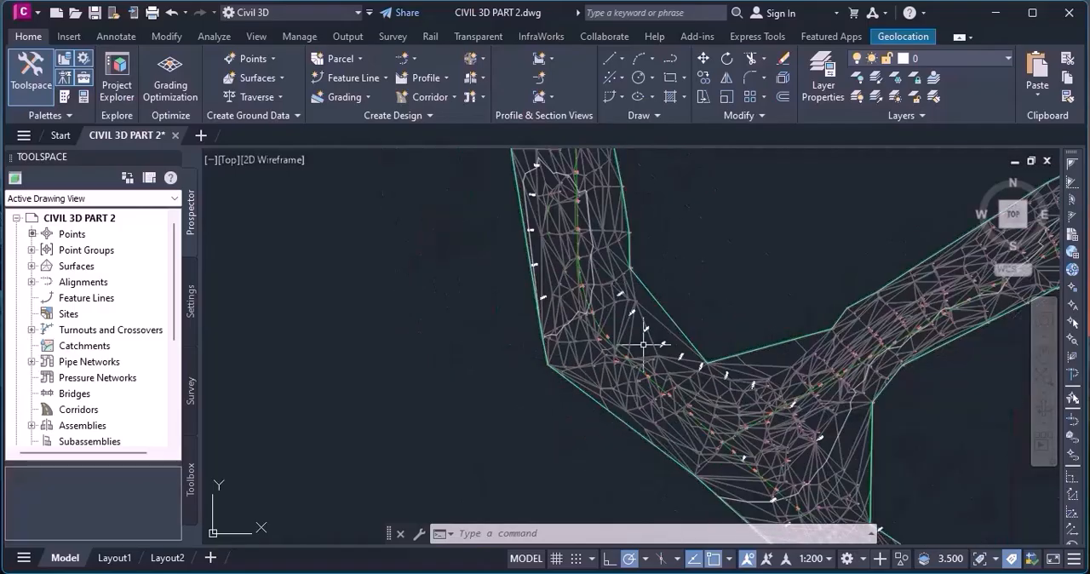
scroll(643, 345, "up", 3)
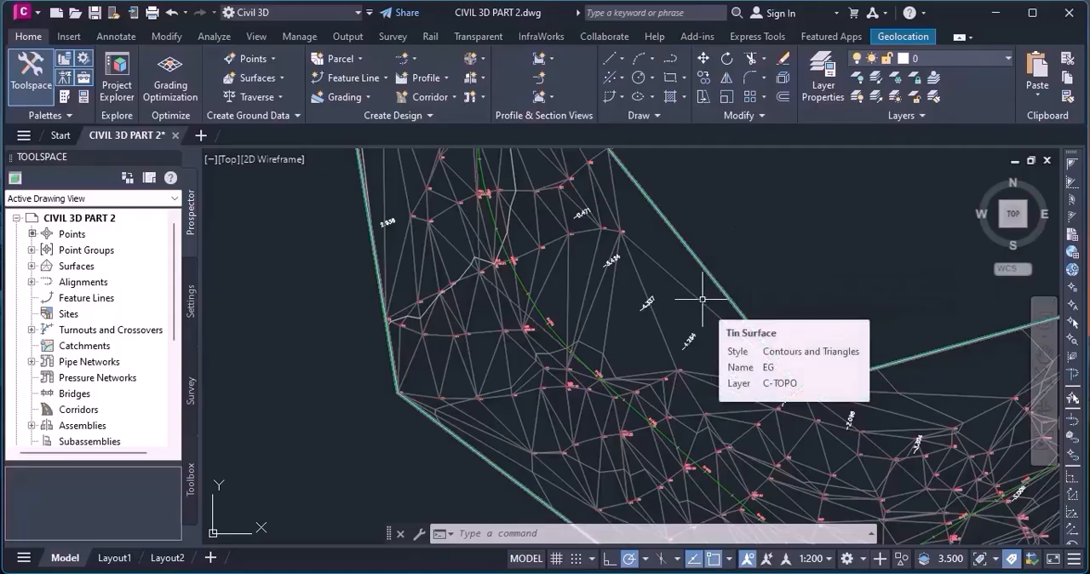
Review the ALT 1 curve radii in the alignment entities table, and close the geometry editing tools.
scroll(678, 329, "down", 2)
scroll(615, 350, "up", 2)
scroll(579, 336, "up", 3)
scroll(627, 340, "down", 2)
scroll(632, 338, "up", 2)
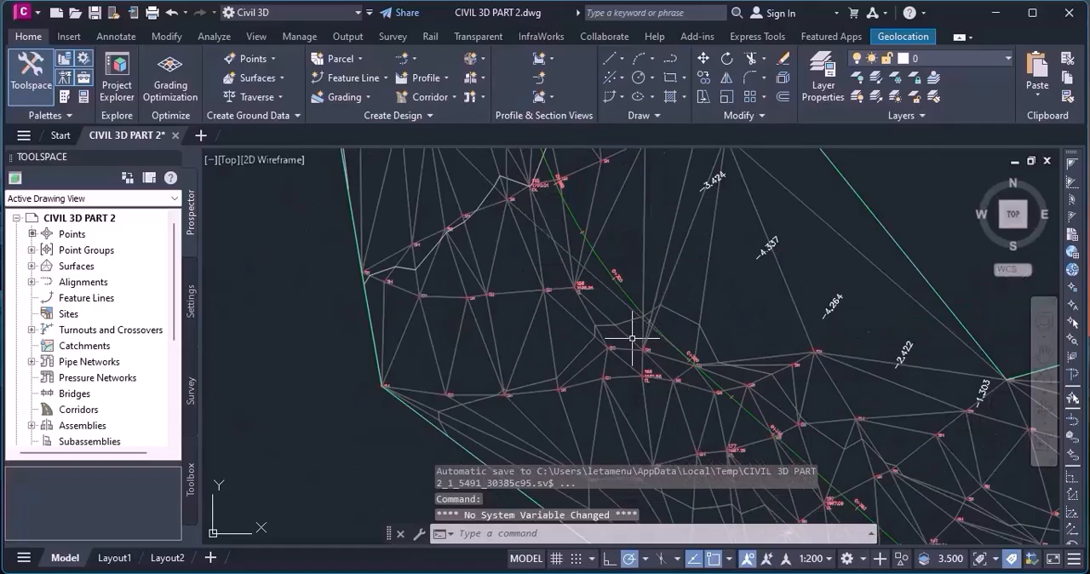
left_click(615, 268)
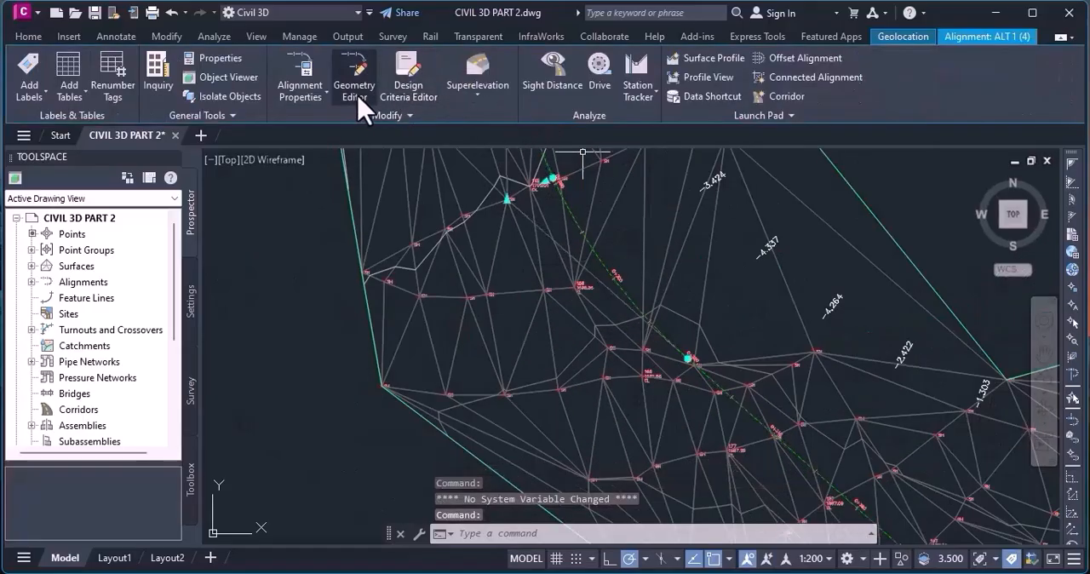
left_click(358, 99)
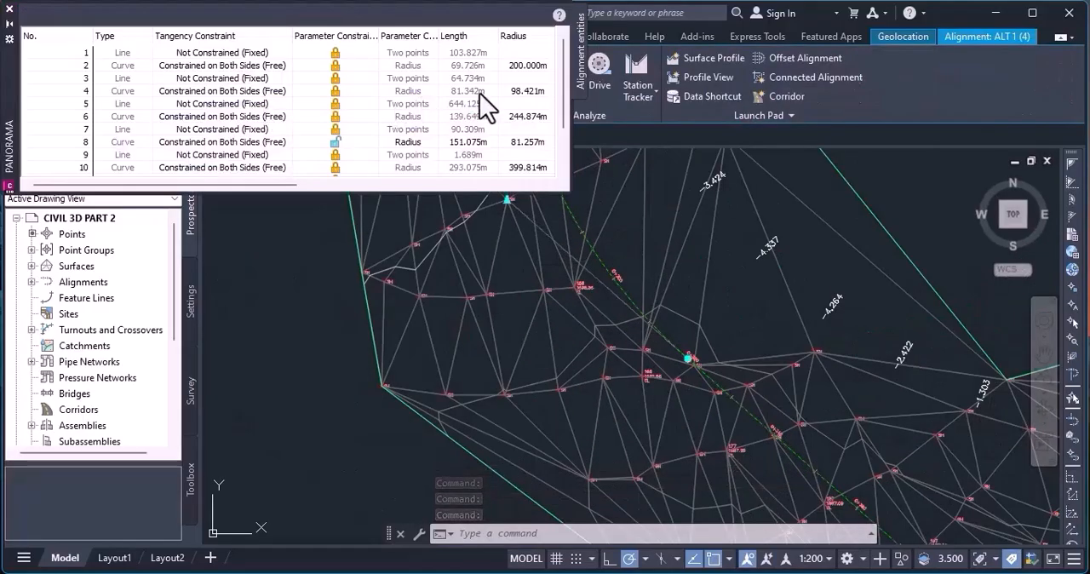
left_click(10, 9)
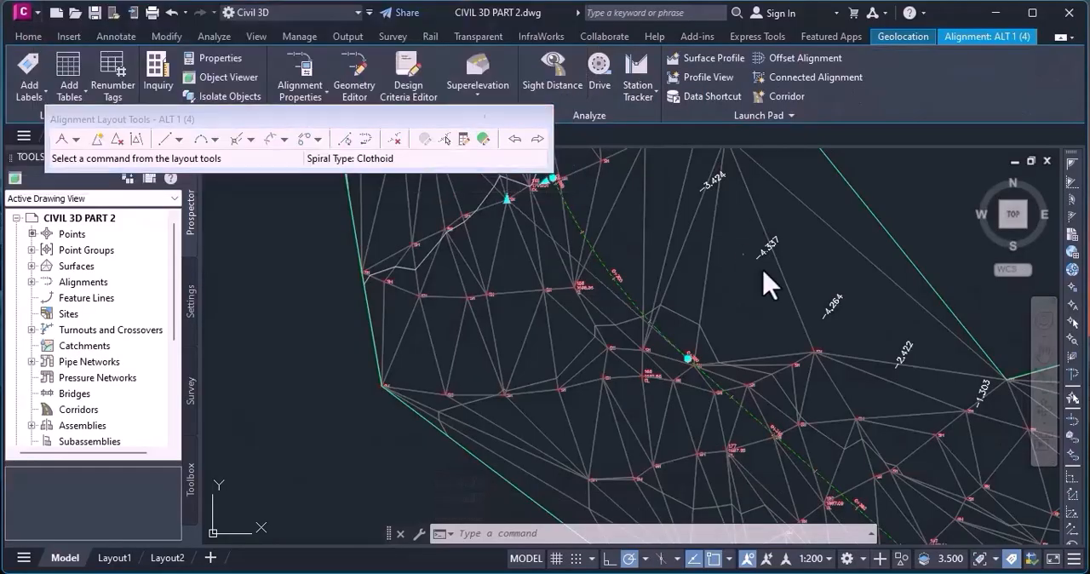
left_click(483, 139)
left_click(538, 112)
key("Escape")
key("Escape")
Examine the ALT 1 path against the CL points along the northwest branch and around stations 0+280 to 0+300.
scroll(559, 236, "down", 5)
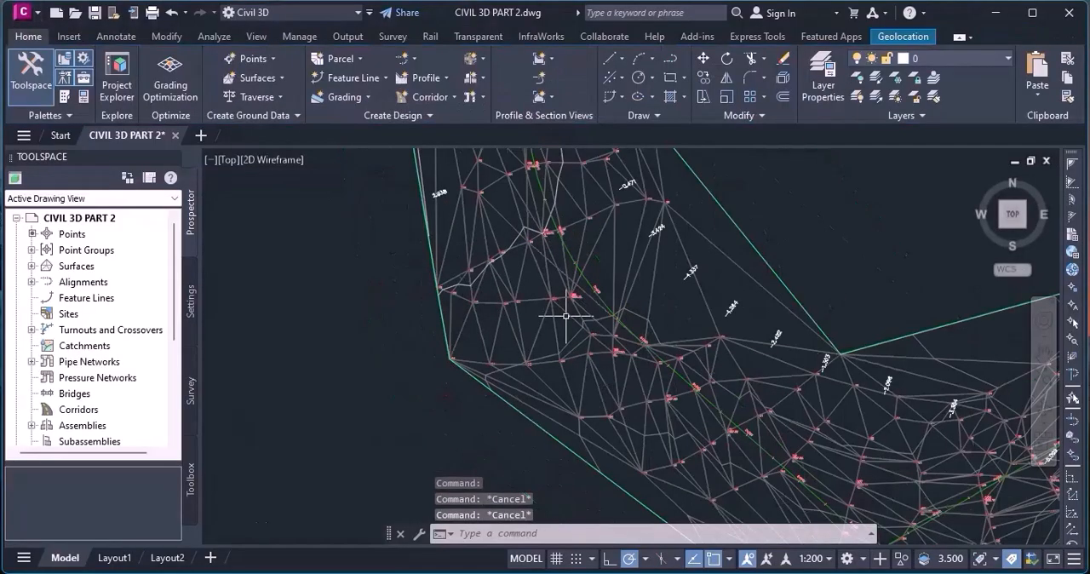
scroll(559, 236, "up", 4)
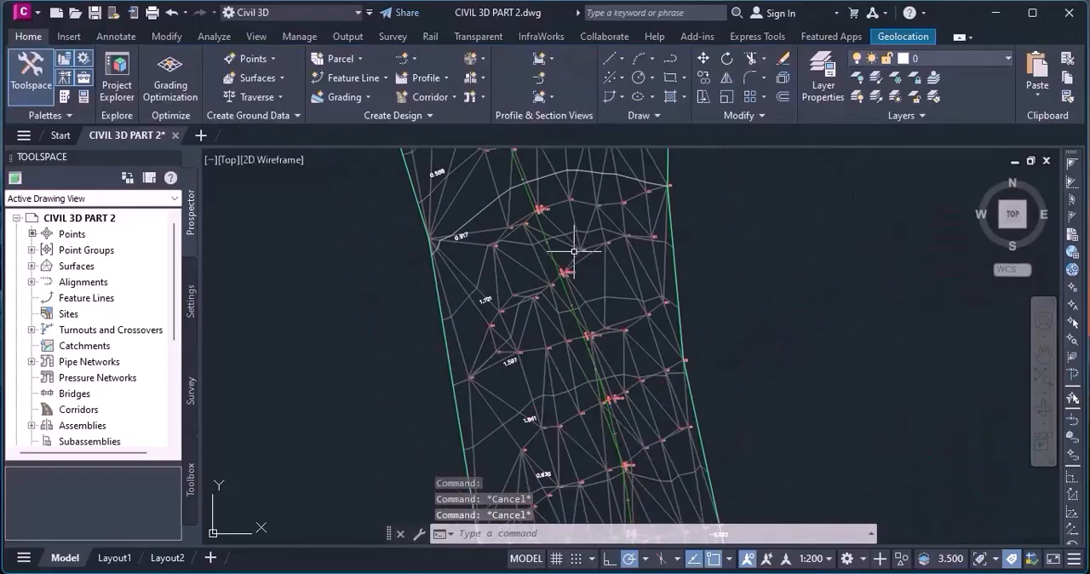
scroll(569, 245, "down", 2)
scroll(573, 251, "down", 2)
scroll(603, 386, "up", 2)
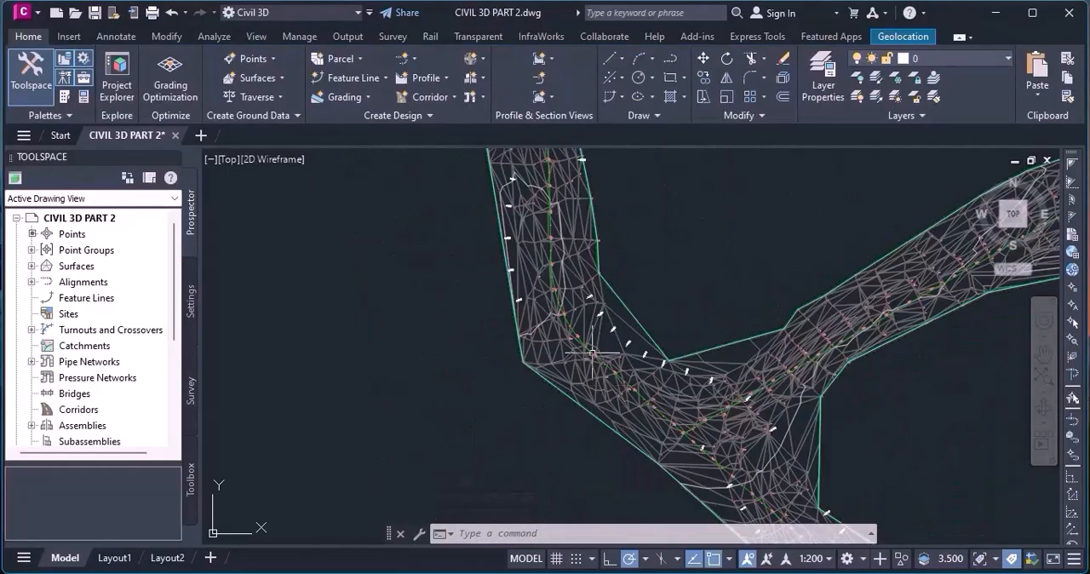
scroll(572, 365, "up", 3)
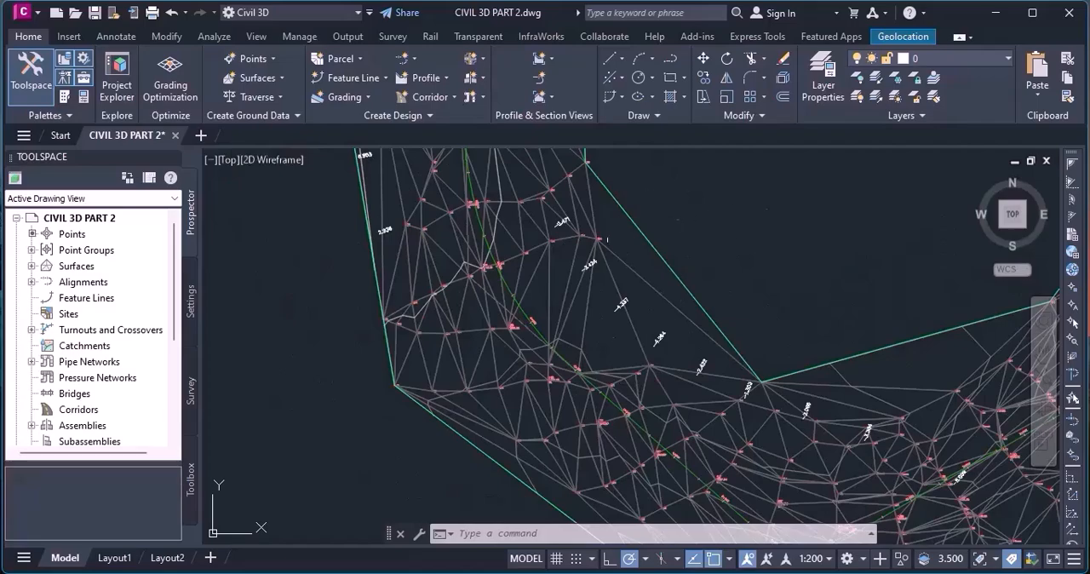
scroll(477, 290, "up", 2)
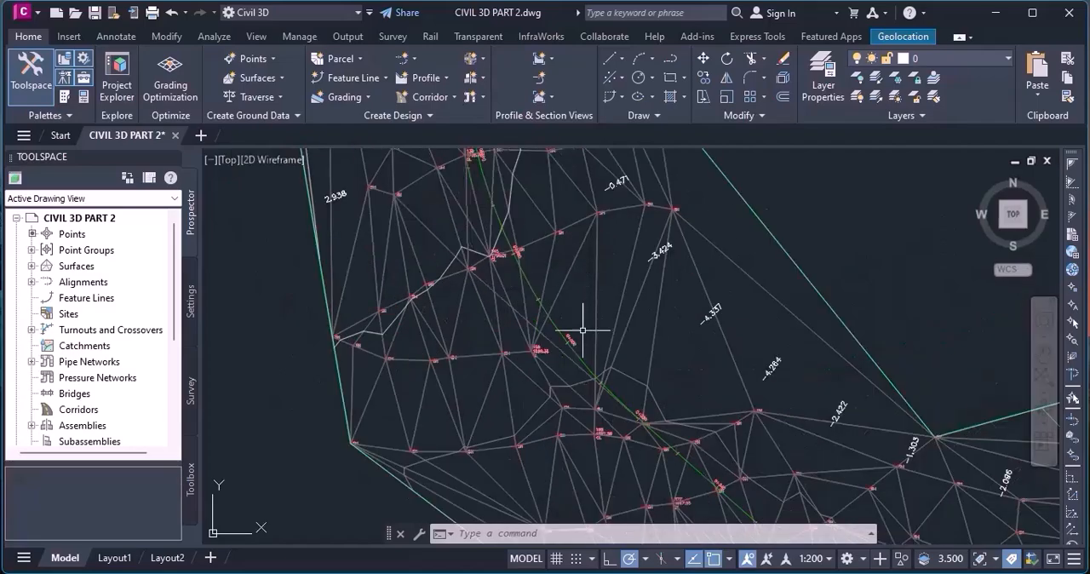
scroll(579, 365, "up", 2)
scroll(588, 366, "down", 3)
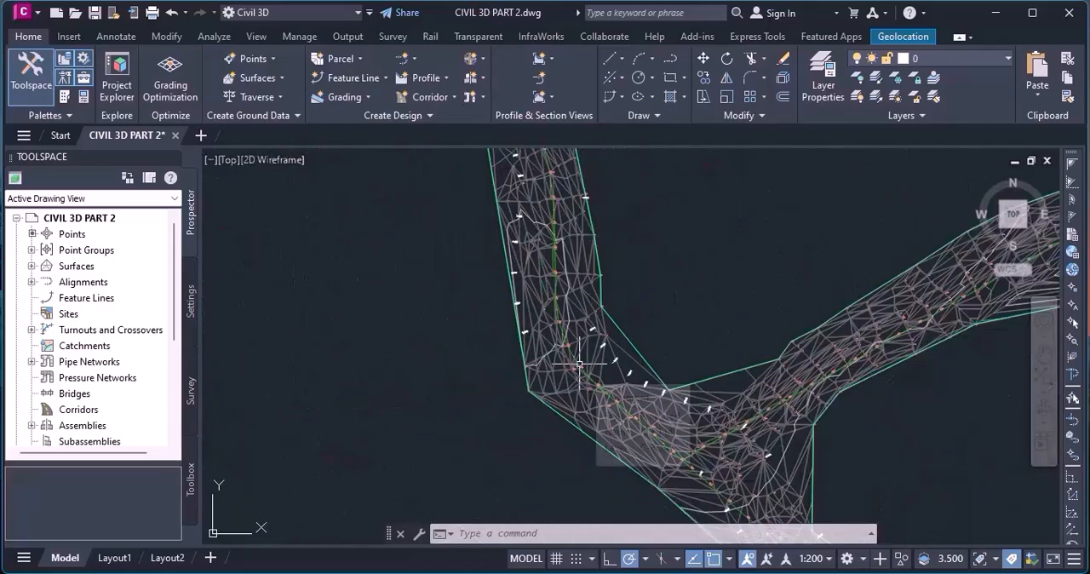
scroll(688, 373, "down", 2)
scroll(688, 373, "up", 4)
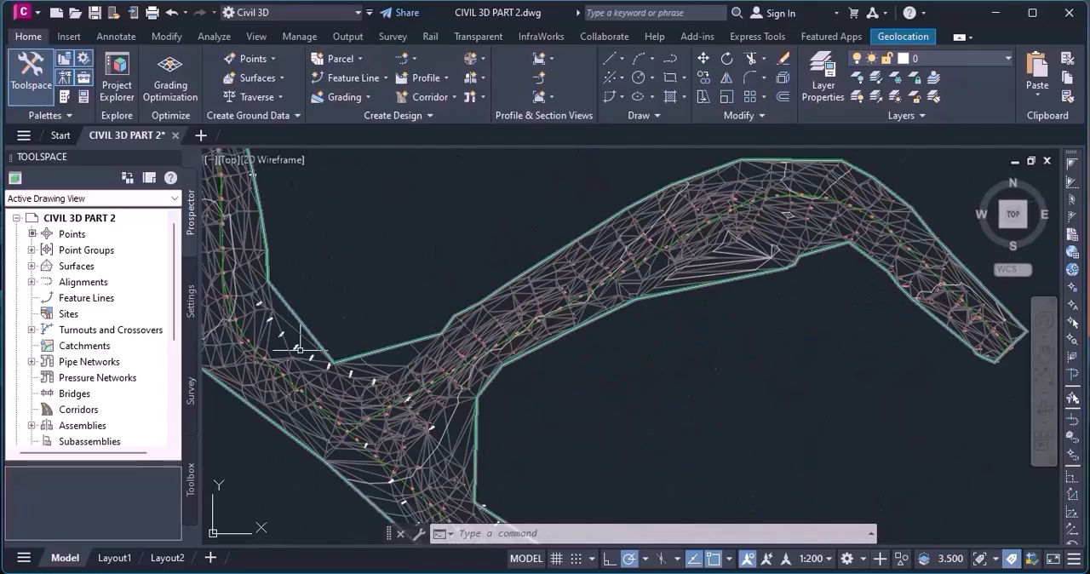
scroll(701, 359, "down", 3)
scroll(383, 336, "up", 4)
scroll(470, 329, "up", 5)
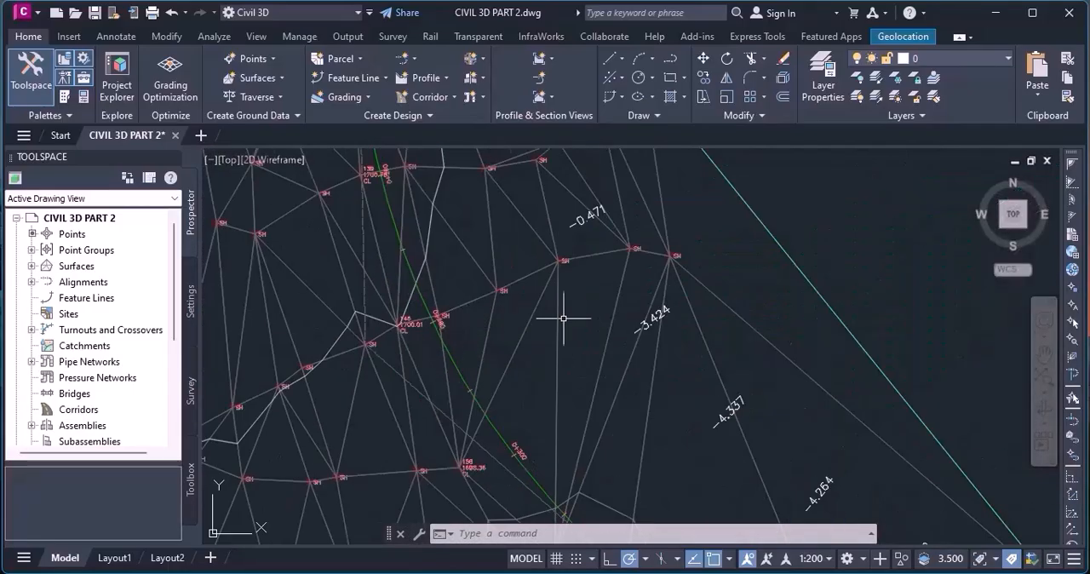
scroll(608, 317, "down", 4)
scroll(625, 307, "up", 4)
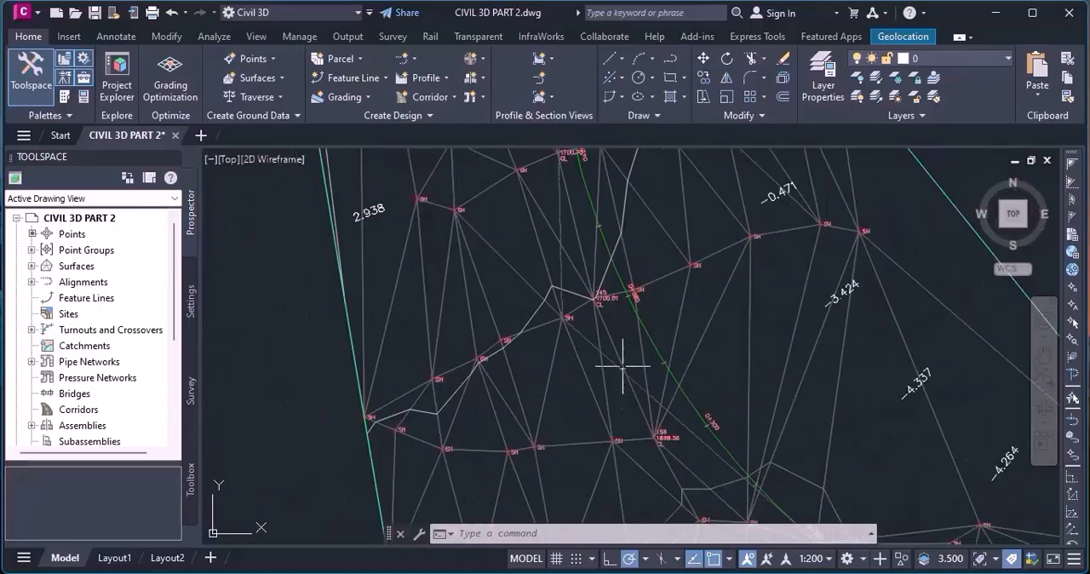
scroll(620, 387, "down", 3)
scroll(587, 348, "up", 4)
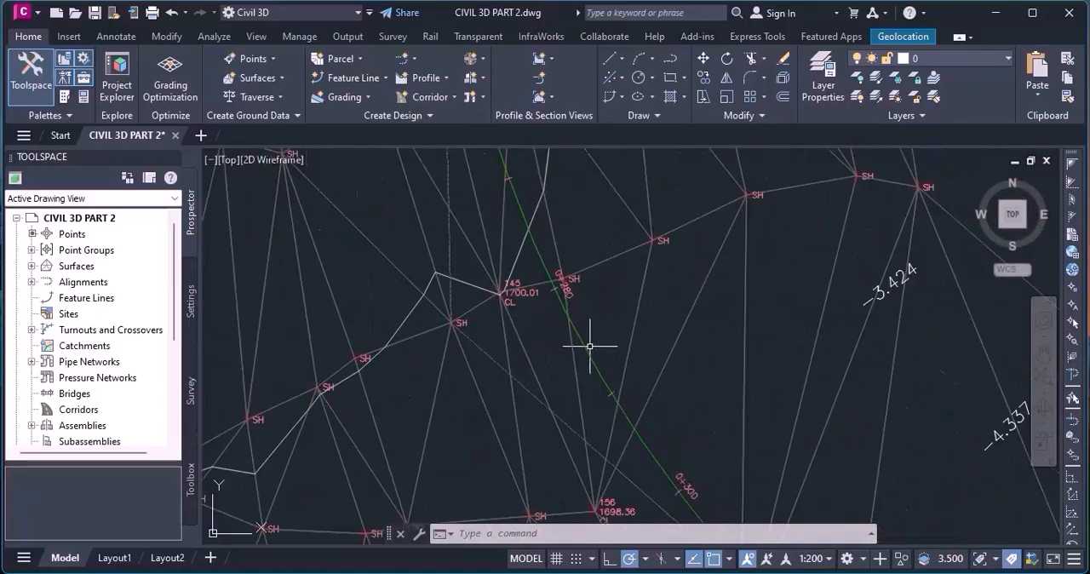
Set the radius of ALT 1 curve no. 2 to 450 m in the alignment entities table.
scroll(583, 346, "down", 3)
left_click(584, 362)
scroll(569, 397, "up", 4)
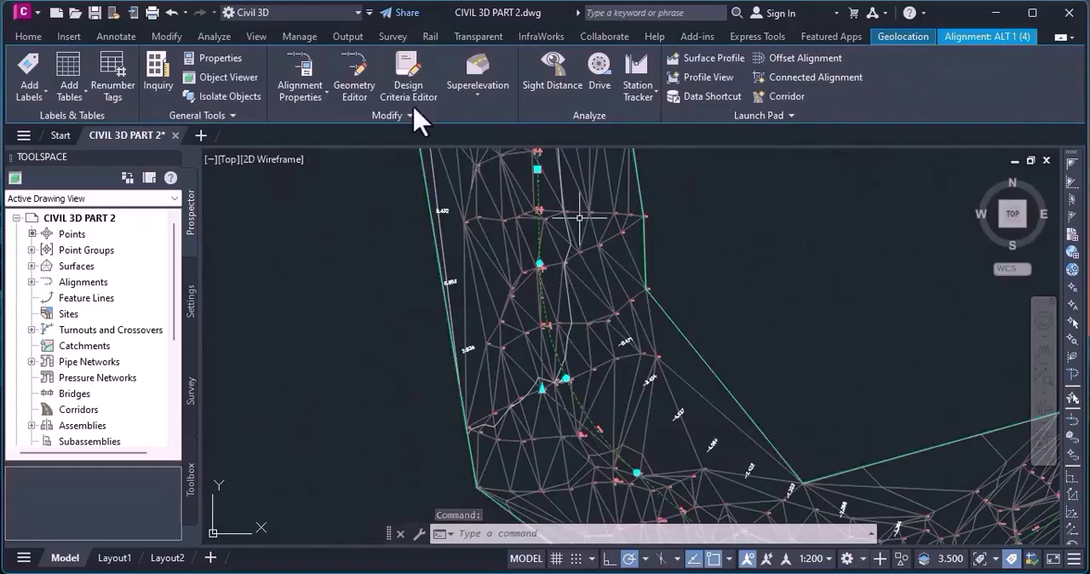
left_click(355, 106)
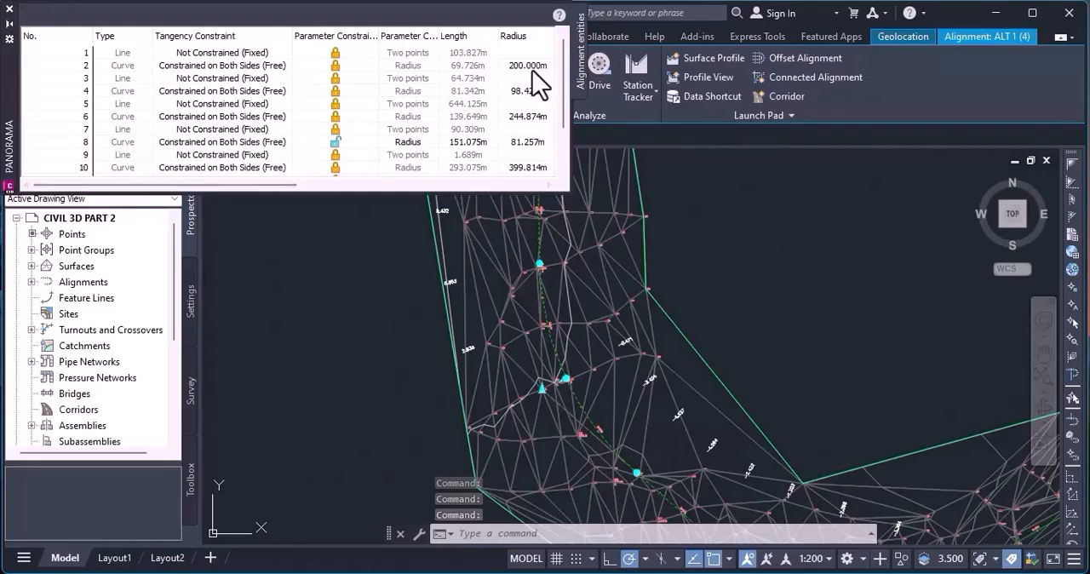
left_click(531, 68)
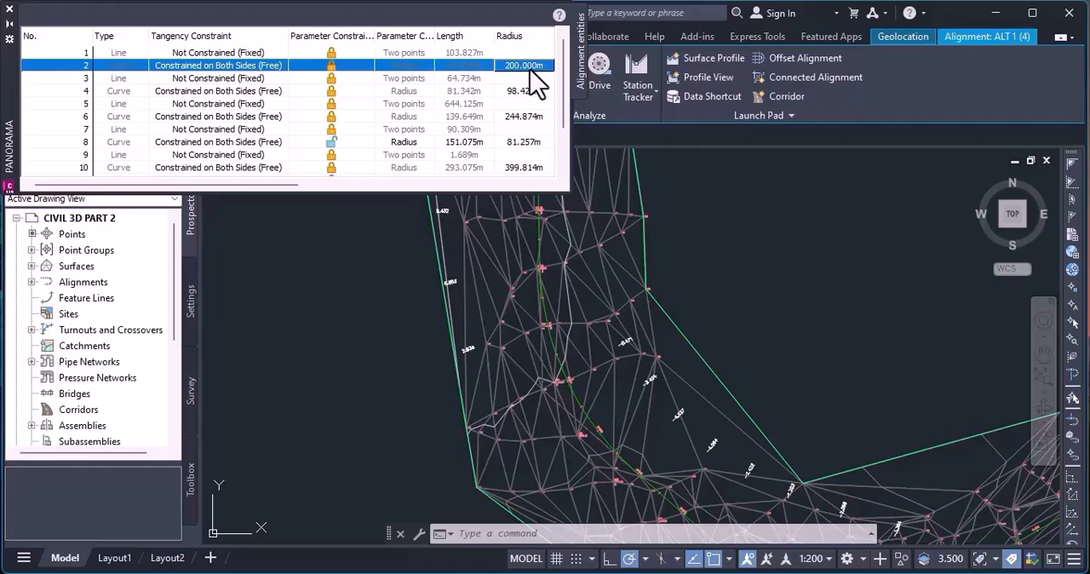
left_click(530, 66)
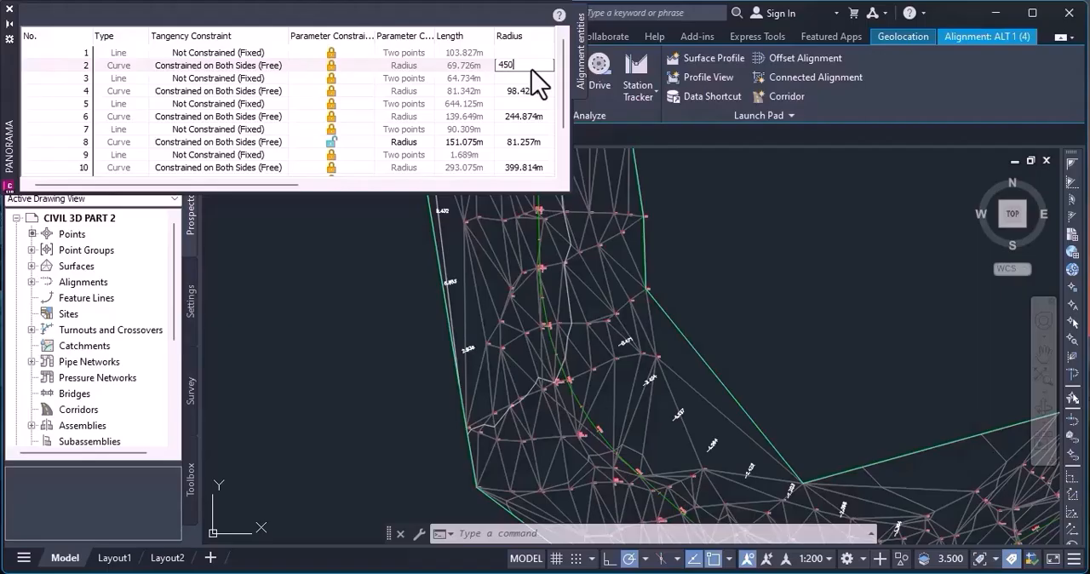
key("Return")
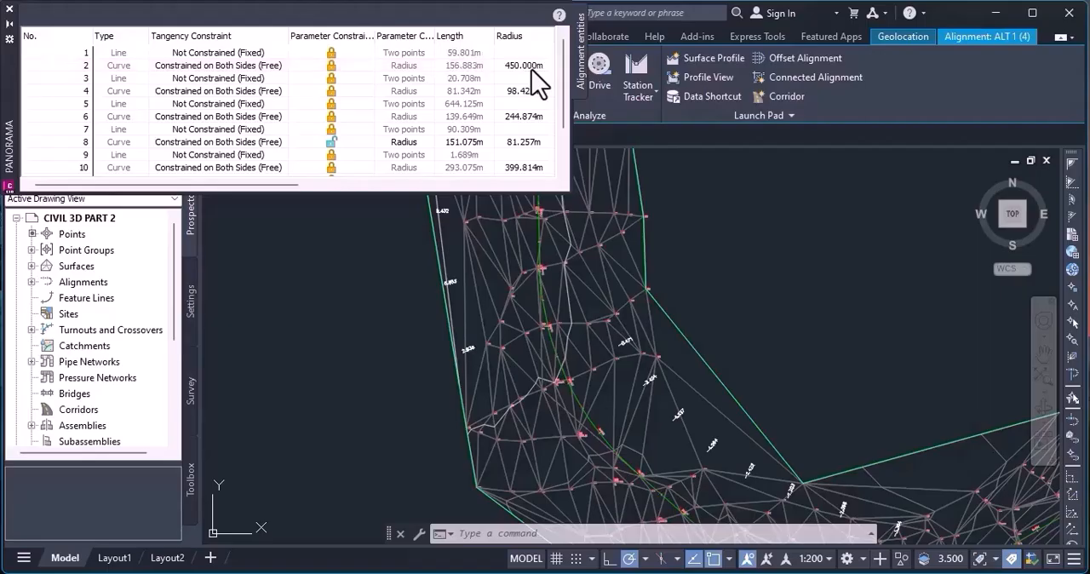
Check the ALT 1 curve near CL points 145 and 156, and close the Alignment Layout Tools.
scroll(621, 418, "up", 3)
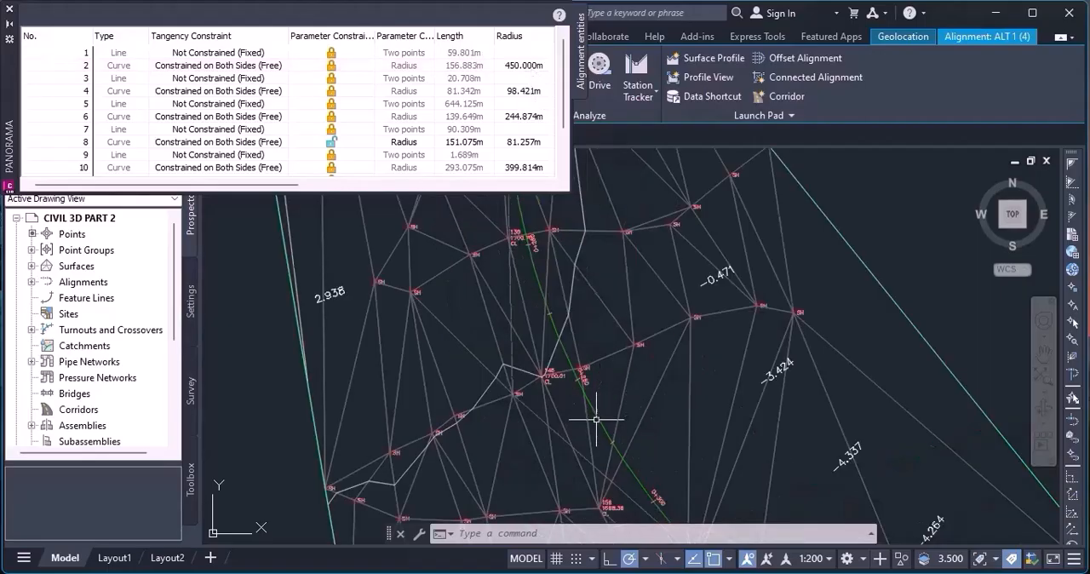
scroll(598, 385, "down", 2)
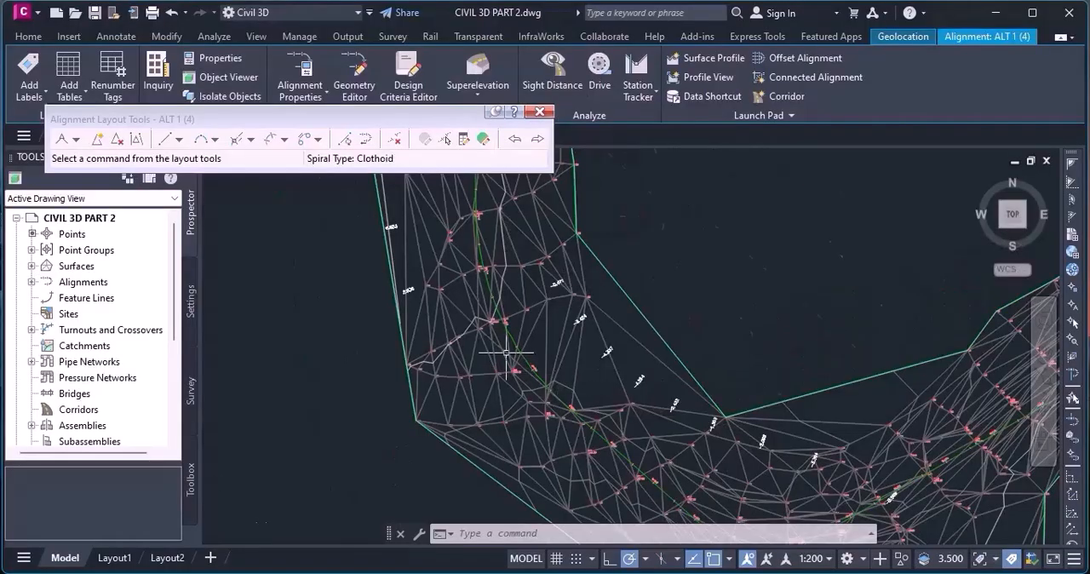
scroll(520, 336, "up", 3)
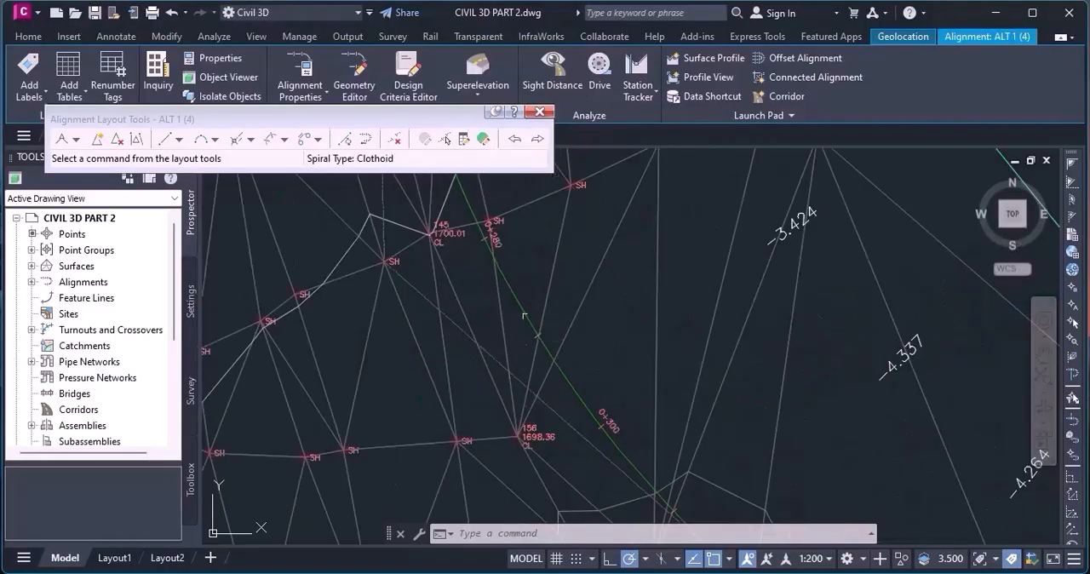
left_click(528, 319)
scroll(570, 332, "down", 1)
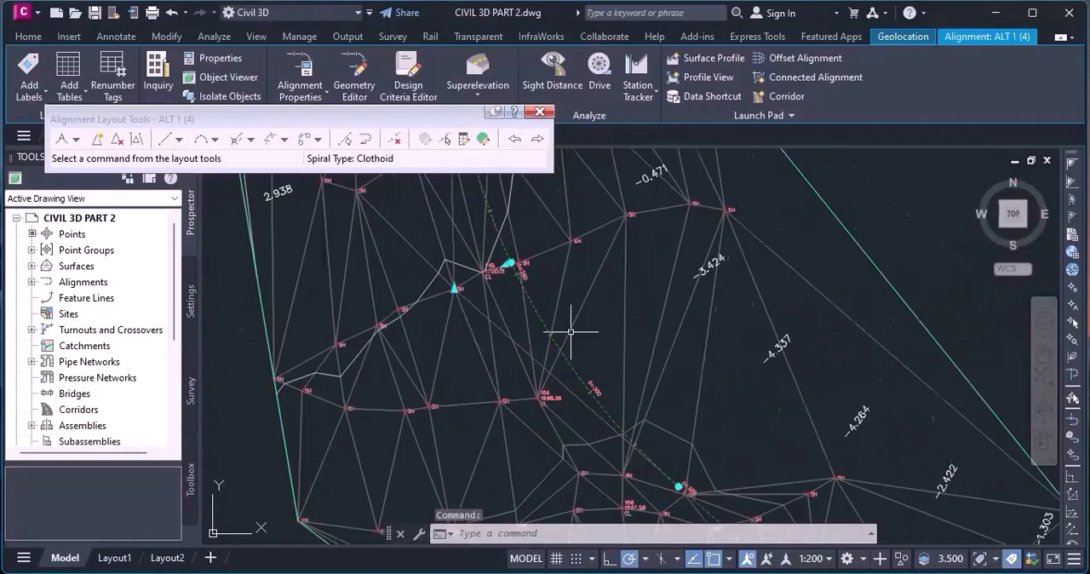
left_click(539, 112)
key("Escape")
scroll(539, 359, "down", 2)
scroll(540, 358, "up", 3)
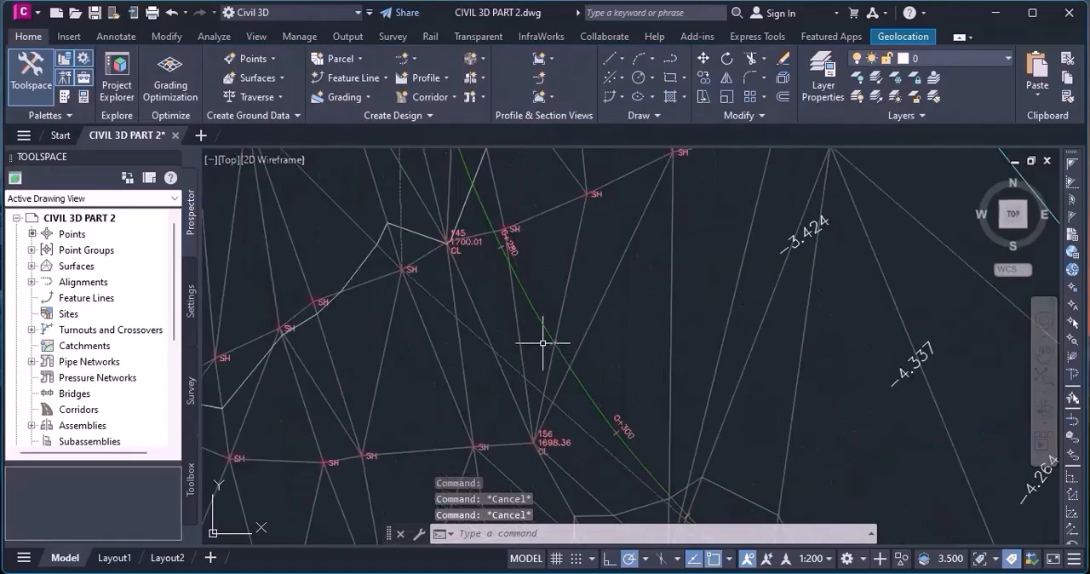
Add a single segment label to the ALT 1 curve at the bend, between stations 0+280 and 0+300.
left_click(551, 332)
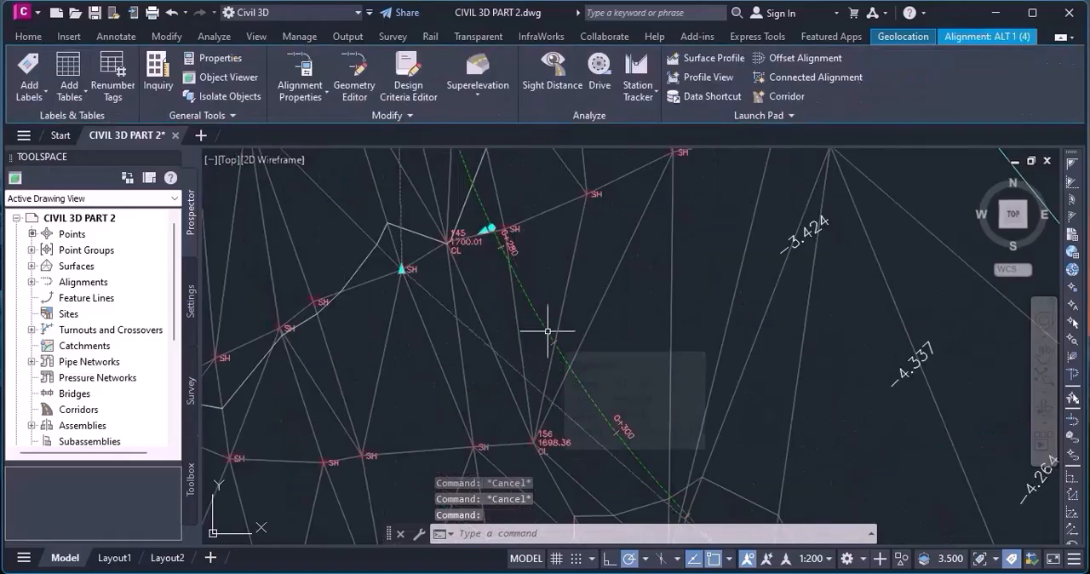
left_click(37, 89)
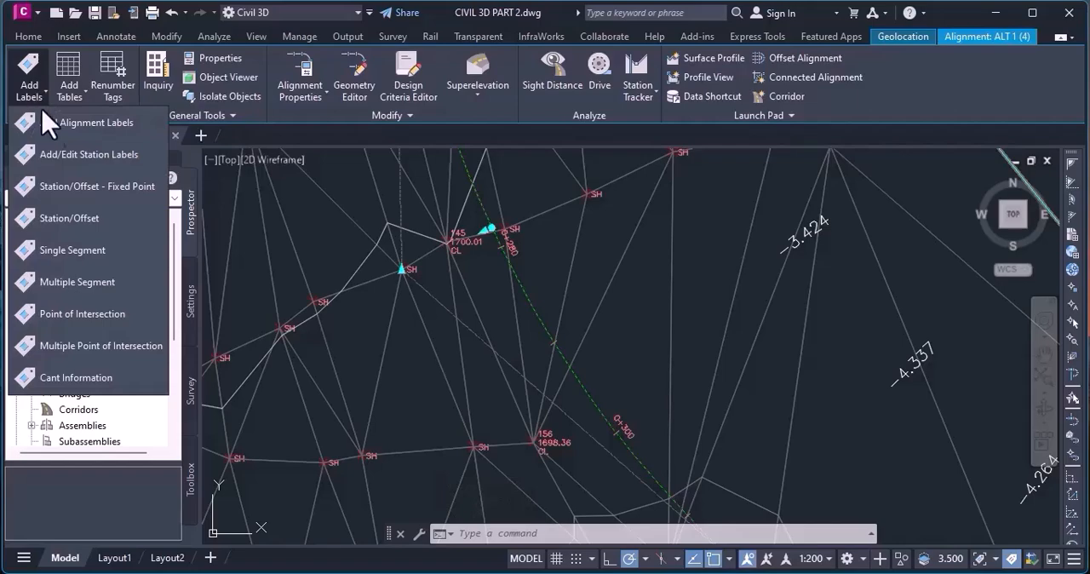
left_click(102, 253)
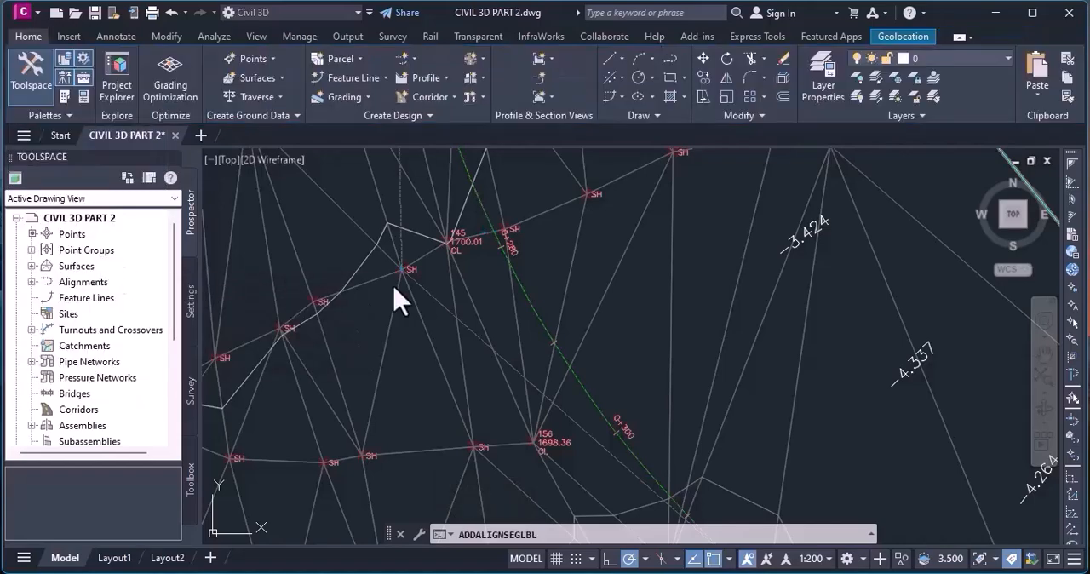
scroll(540, 340, "up", 5)
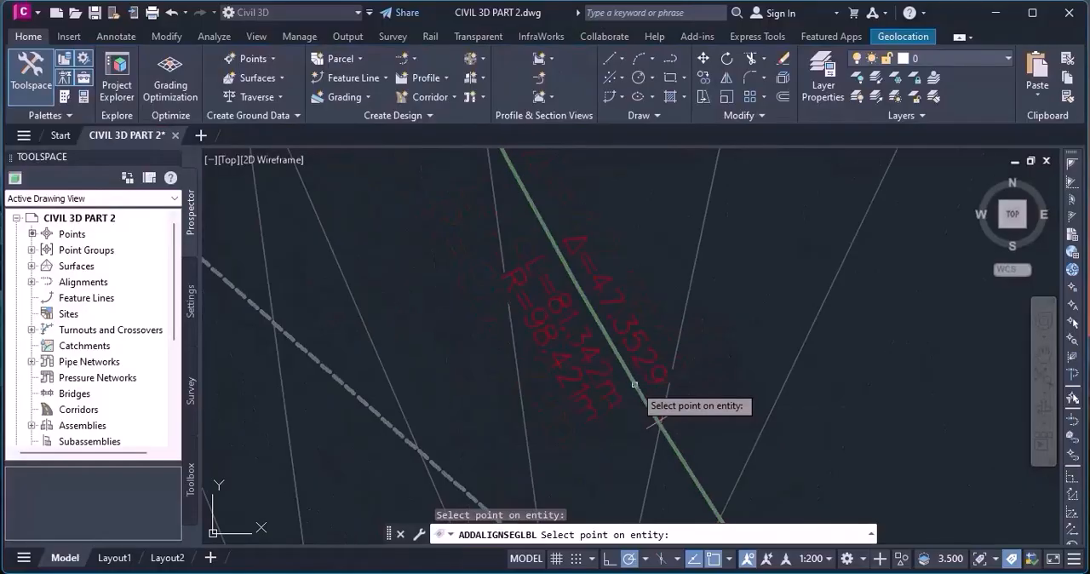
scroll(560, 329, "down", 10)
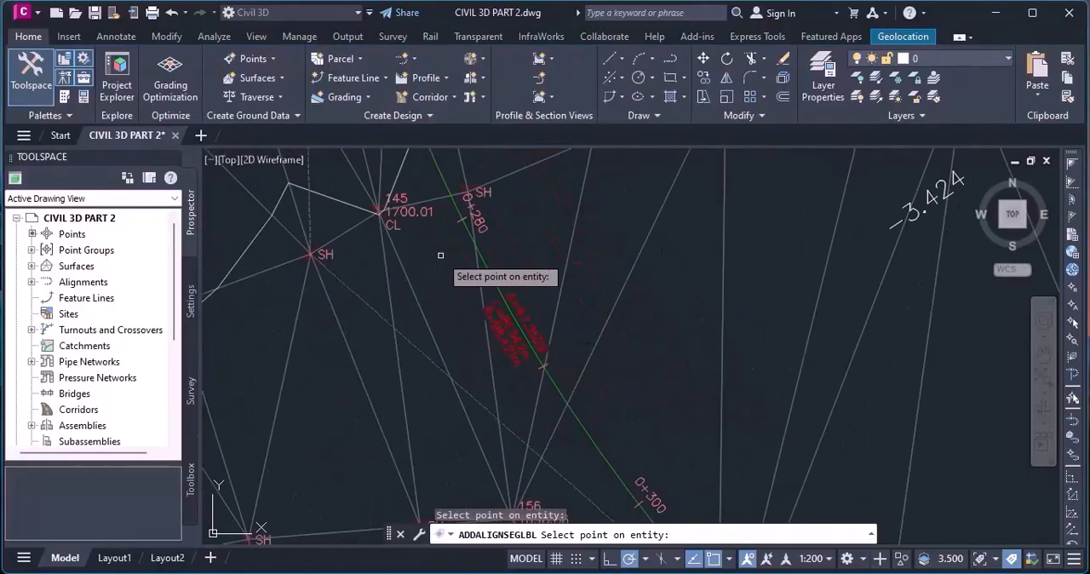
Add a single segment label to the first ALT 1 curve on the northwest branch, just before station 0+120.
scroll(498, 242, "up", 10)
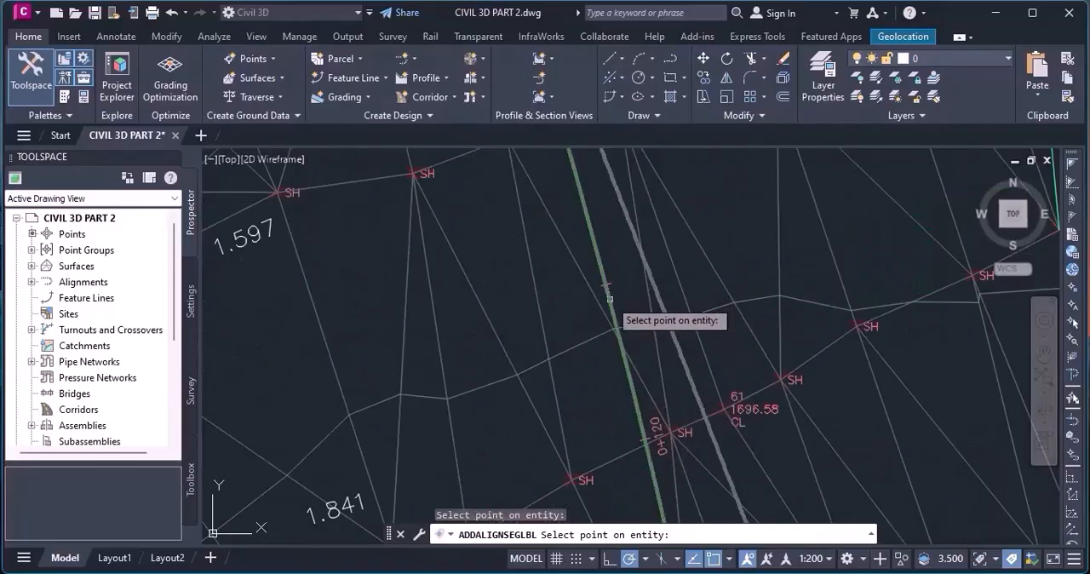
left_click(608, 298)
scroll(612, 308, "up", 4)
scroll(614, 314, "up", 2)
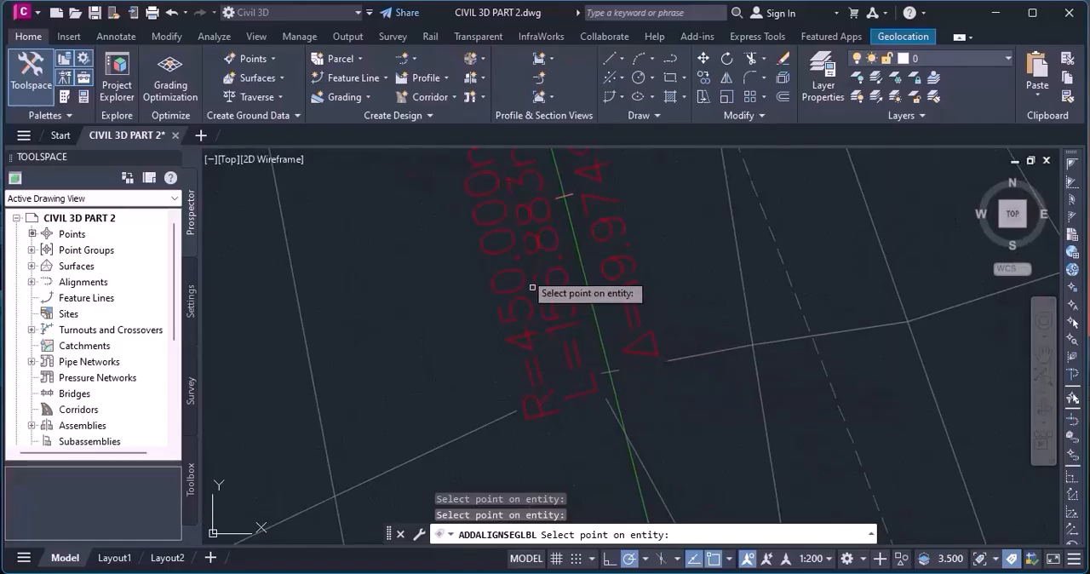
scroll(497, 281, "down", 8)
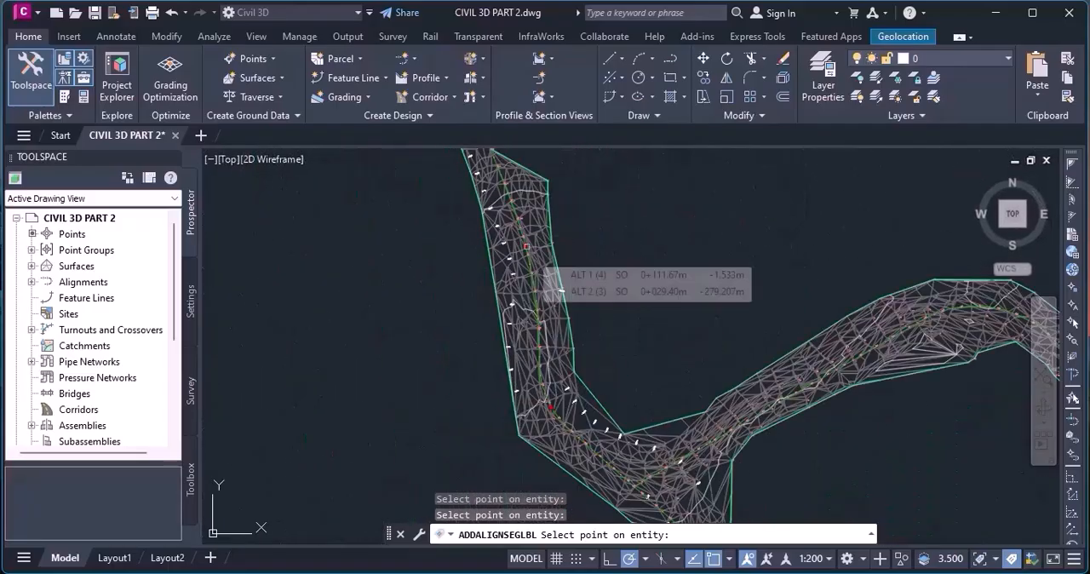
Inspect the segment label at the ALT 1 bend and look over the corridor southeast of the road junction.
scroll(558, 425, "up", 10)
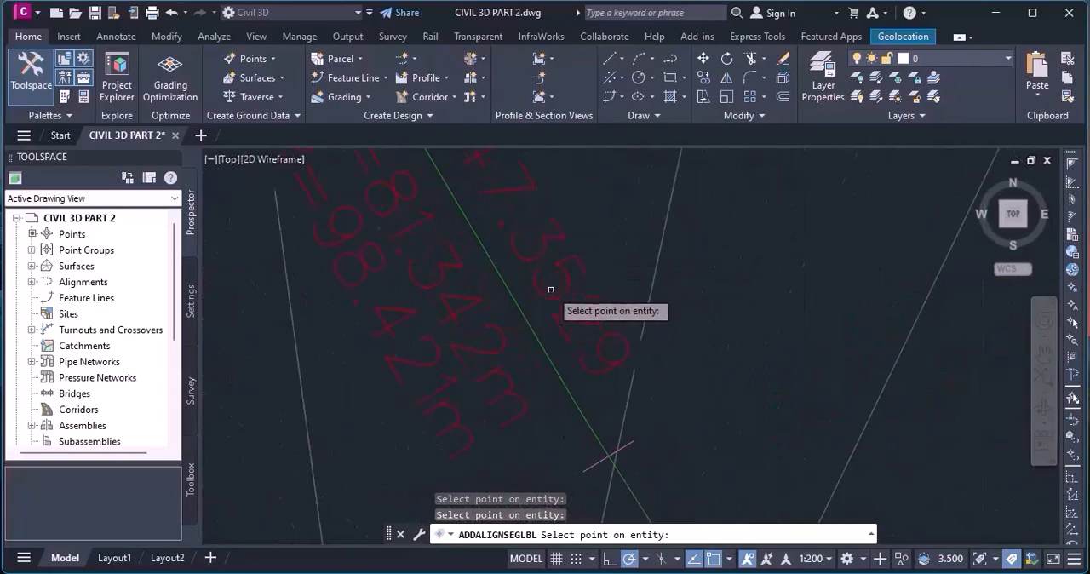
scroll(550, 291, "down", 3)
scroll(549, 290, "down", 8)
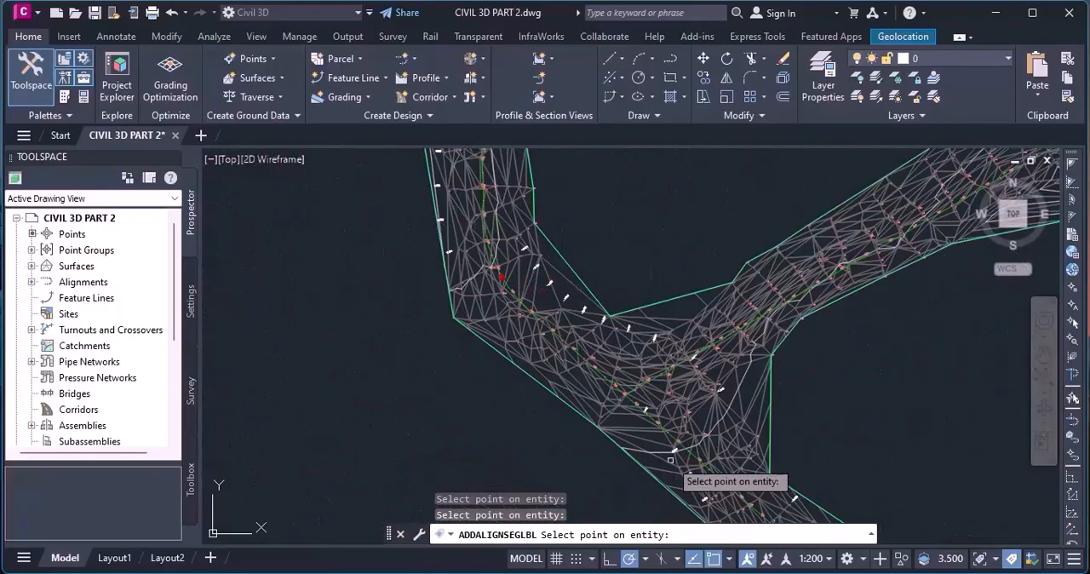
scroll(656, 401, "up", 8)
scroll(520, 302, "down", 9)
scroll(655, 417, "up", 7)
middle_click_drag(656, 417, 528, 273)
scroll(530, 274, "down", 6)
scroll(529, 274, "down", 4)
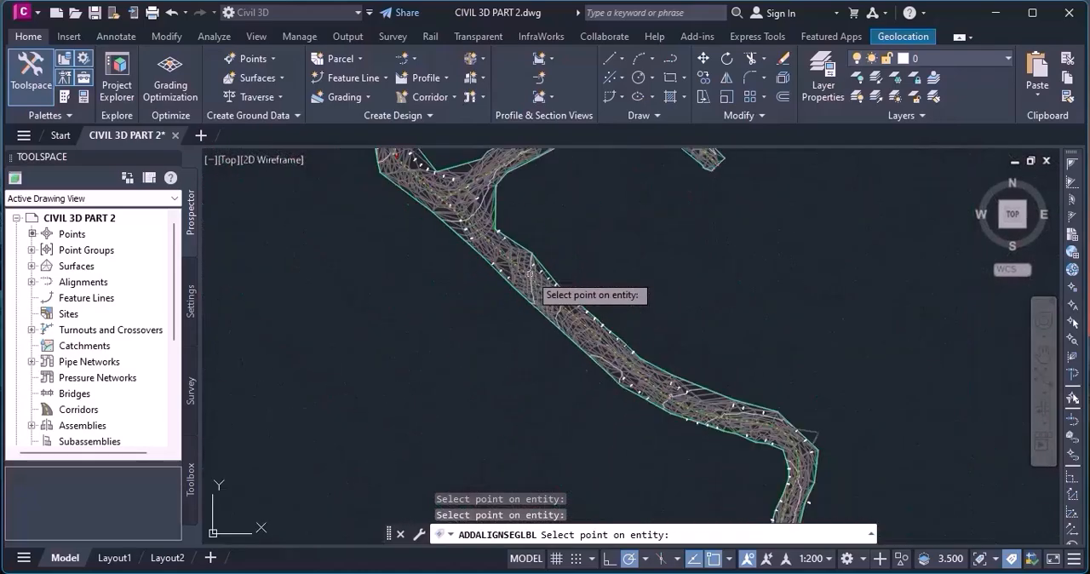
scroll(442, 177, "up", 3)
middle_click_drag(479, 216, 656, 375)
scroll(509, 279, "up", 4)
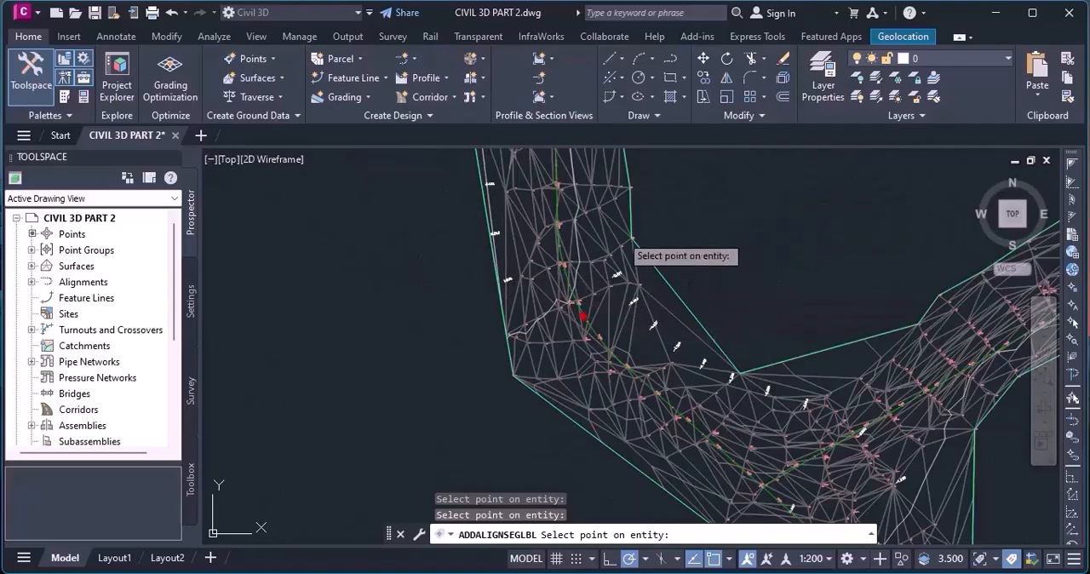
Look along the ALT 1 alignment from the road junction down to the southern bend, and end the segment labelling.
scroll(587, 224, "down", 3)
scroll(608, 262, "up", 3)
scroll(588, 253, "up", 5)
scroll(569, 254, "down", 6)
scroll(566, 253, "up", 2)
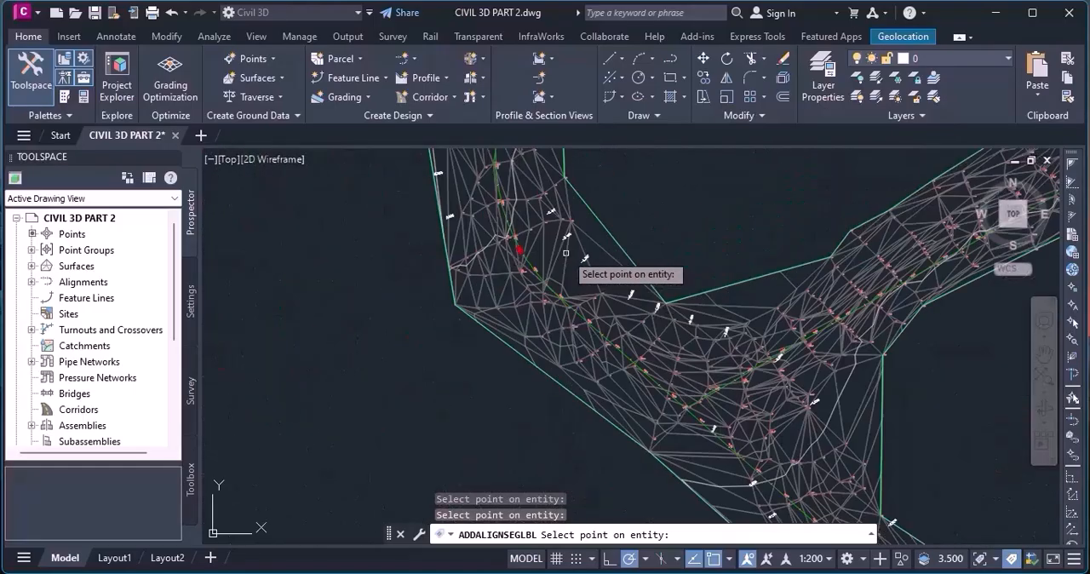
scroll(545, 256, "up", 3)
scroll(499, 257, "down", 6)
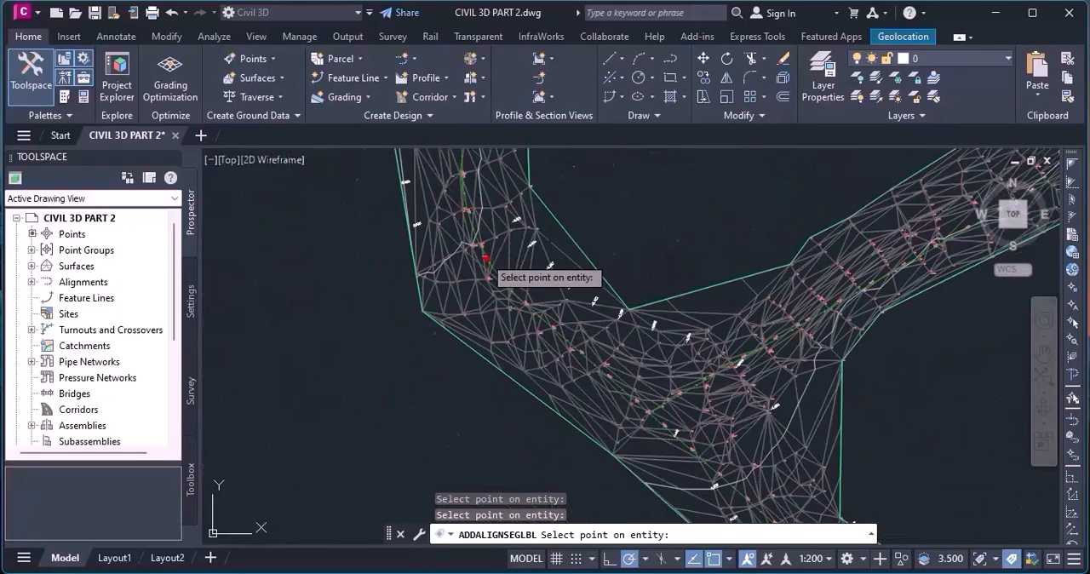
scroll(497, 257, "down", 2)
scroll(537, 236, "down", 2)
scroll(665, 453, "up", 2)
scroll(665, 452, "up", 3)
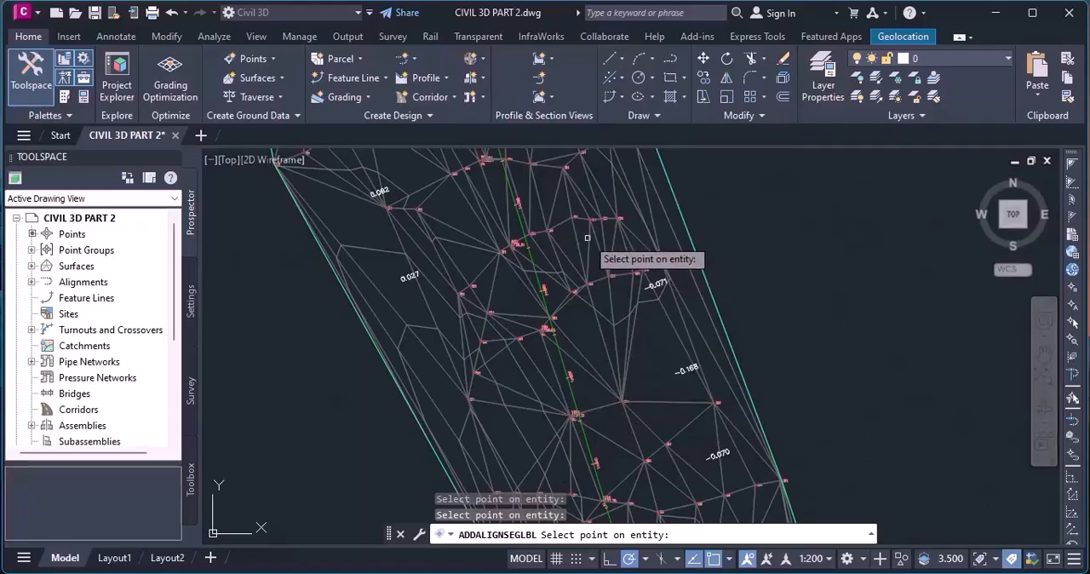
scroll(588, 243, "down", 1)
scroll(588, 243, "down", 2)
scroll(620, 402, "up", 5)
scroll(636, 263, "down", 3)
scroll(636, 263, "down", 3)
scroll(649, 402, "up", 4)
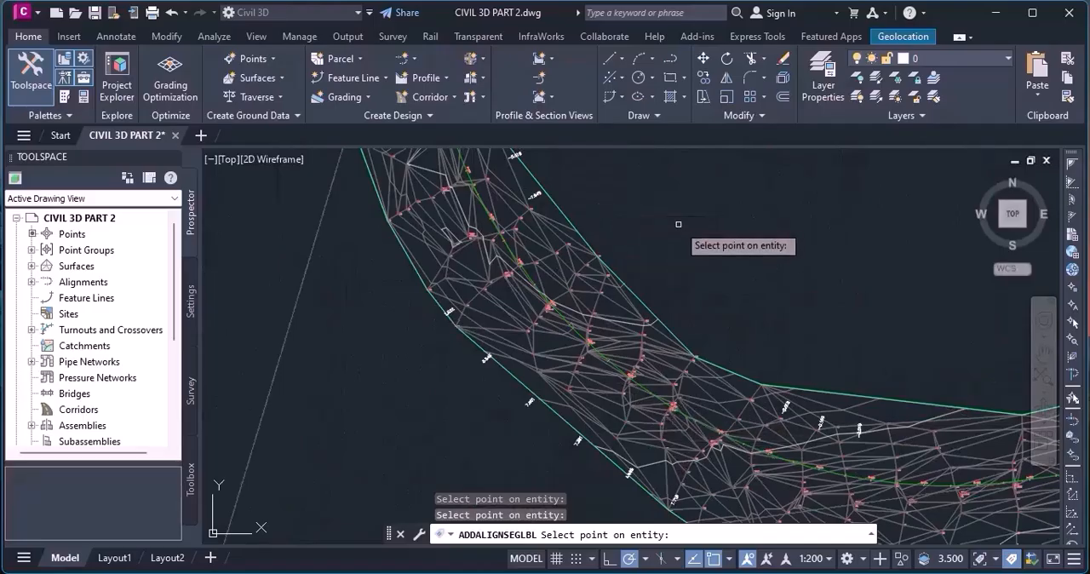
key("Escape")
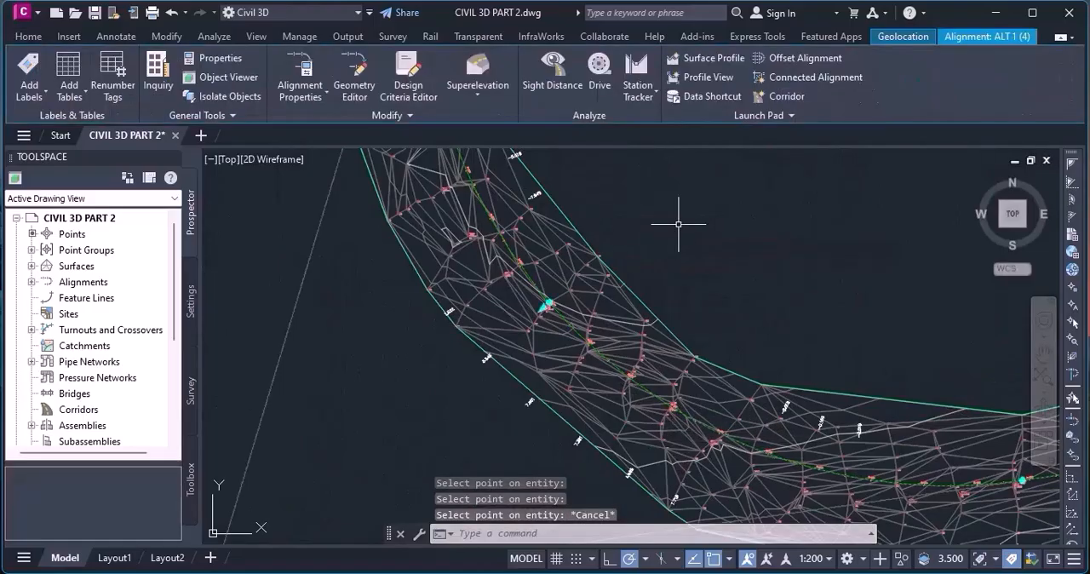
Deselect the ALT 1 alignment at the southern bend and save the drawing.
scroll(651, 358, "down", 2)
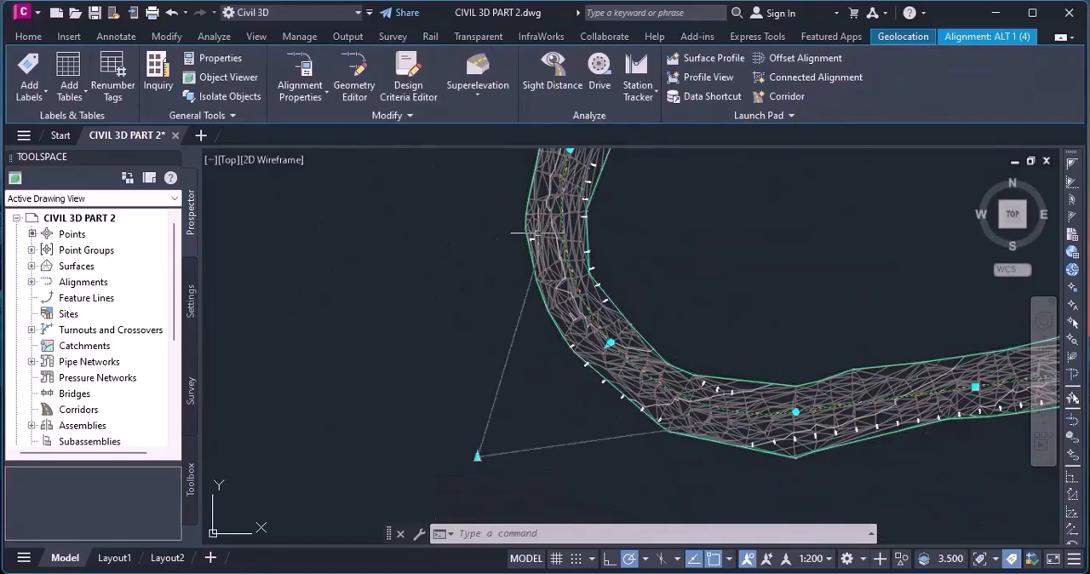
mouse_move(358, 269)
scroll(539, 358, "down", 2)
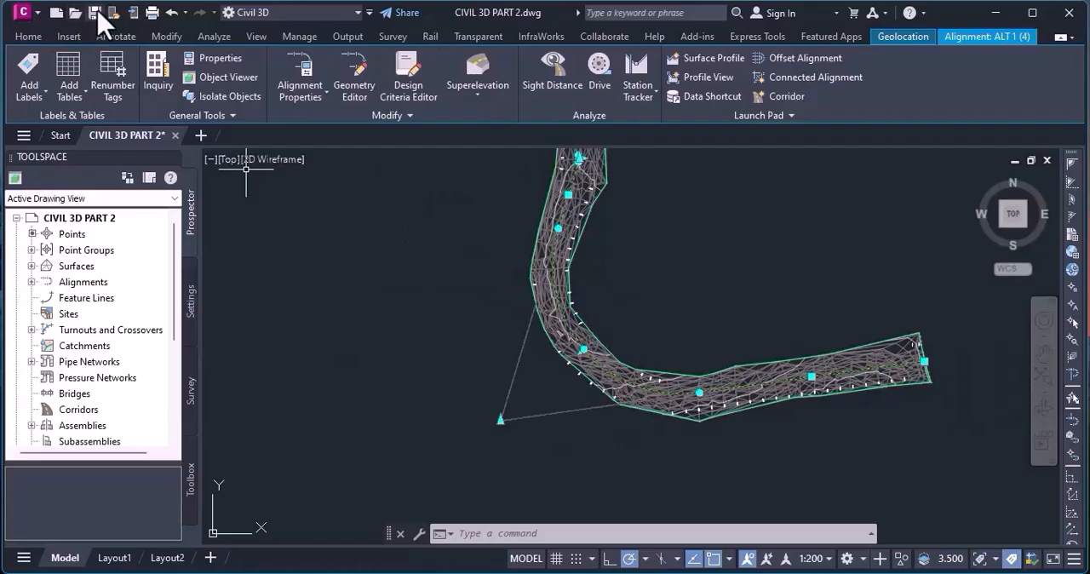
key("Escape")
key("ctrl+s")
Open the ALT 2 alignment's geometry, check the curve's radius in the alignment entities table, and close the table.
scroll(747, 418, "up", 3)
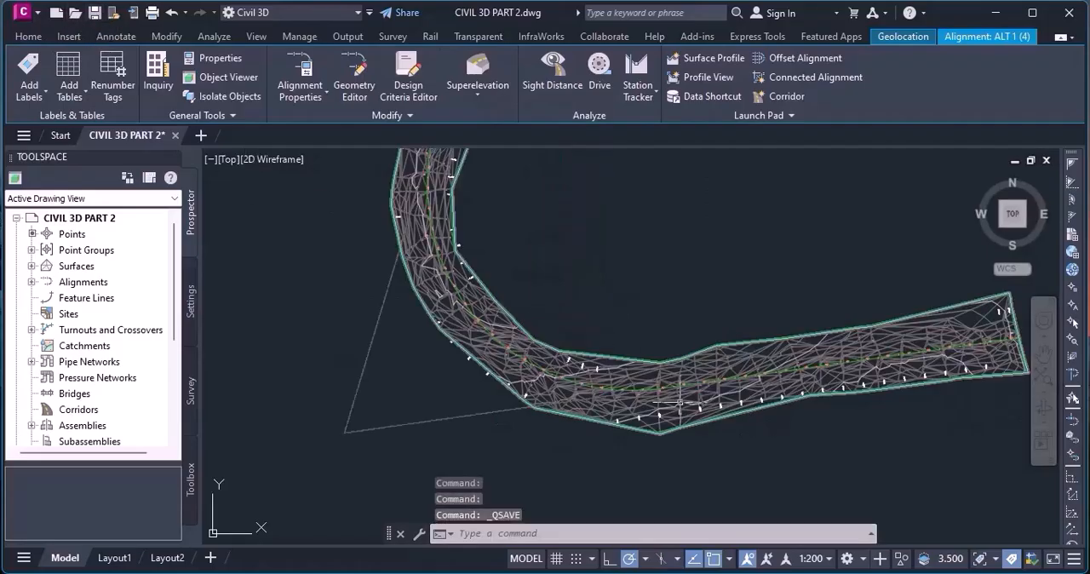
scroll(676, 409, "down", 3)
scroll(675, 410, "down", 3)
scroll(622, 259, "up", 5)
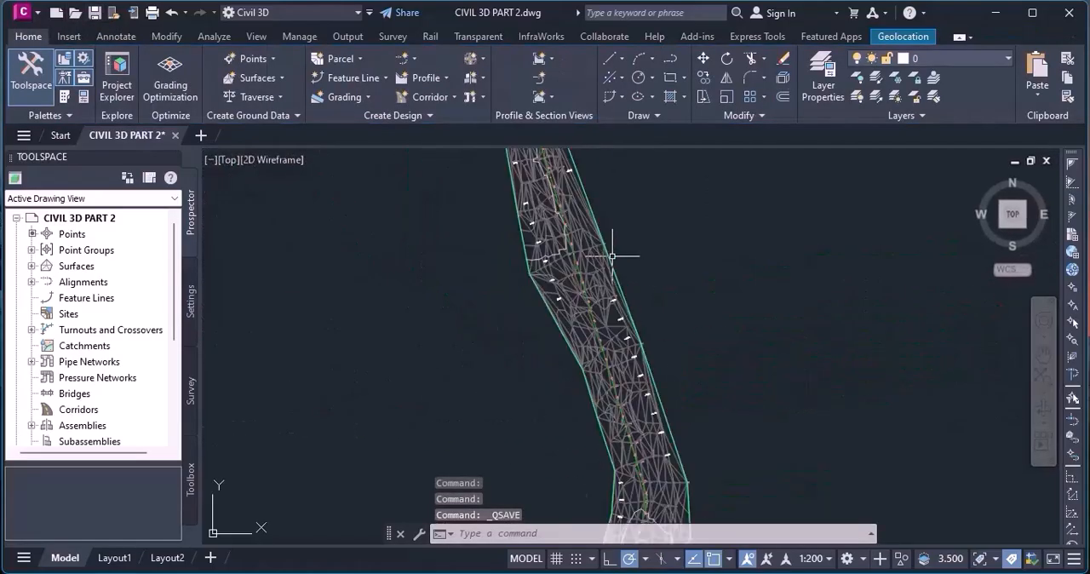
scroll(619, 359, "down", 3)
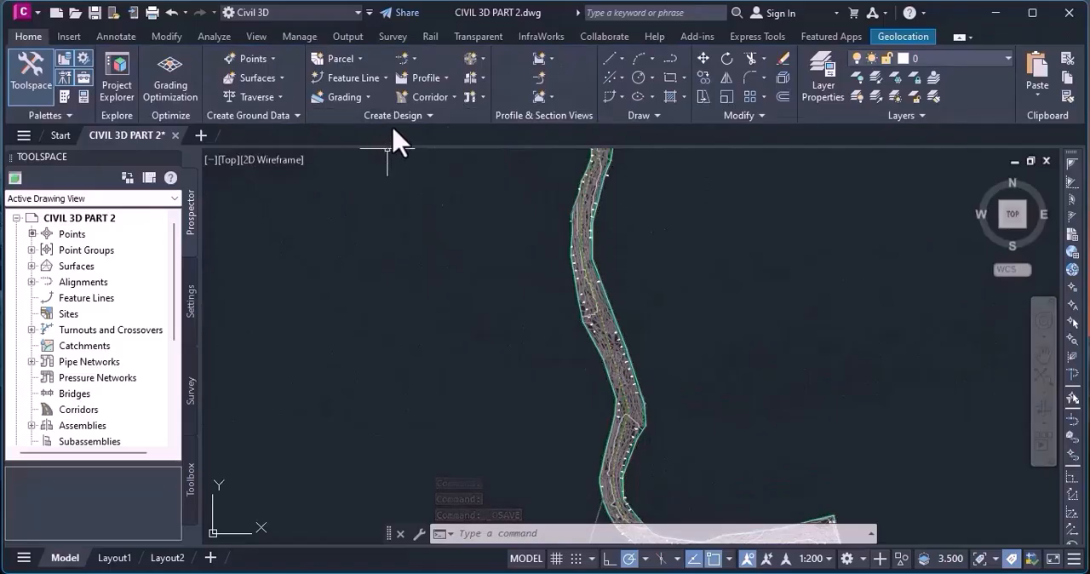
scroll(628, 246, "up", 3)
scroll(580, 266, "down", 5)
scroll(580, 267, "down", 2)
scroll(635, 368, "up", 5)
scroll(638, 369, "down", 6)
scroll(560, 324, "up", 8)
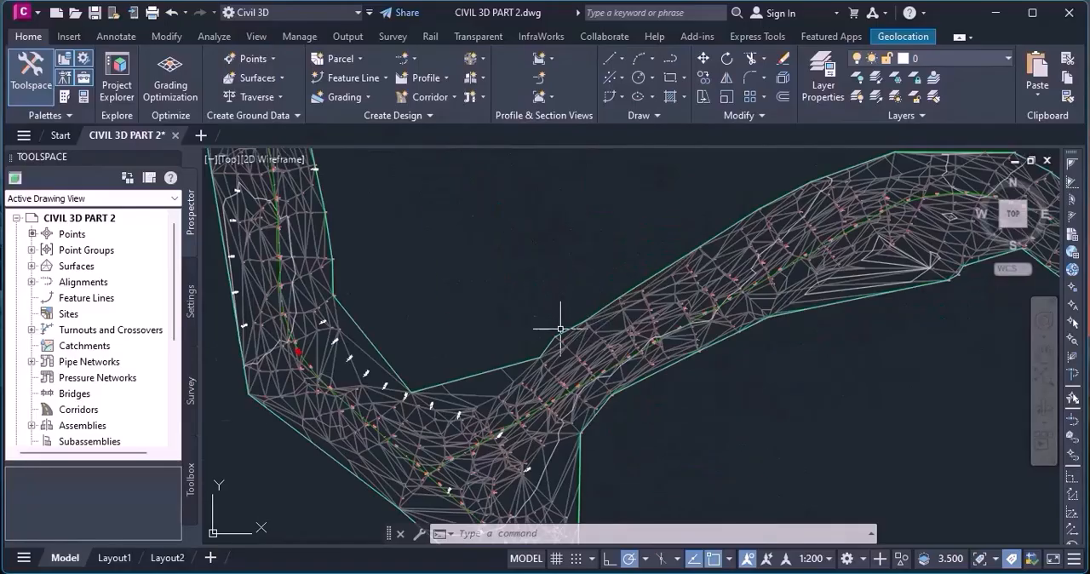
scroll(552, 449, "up", 6)
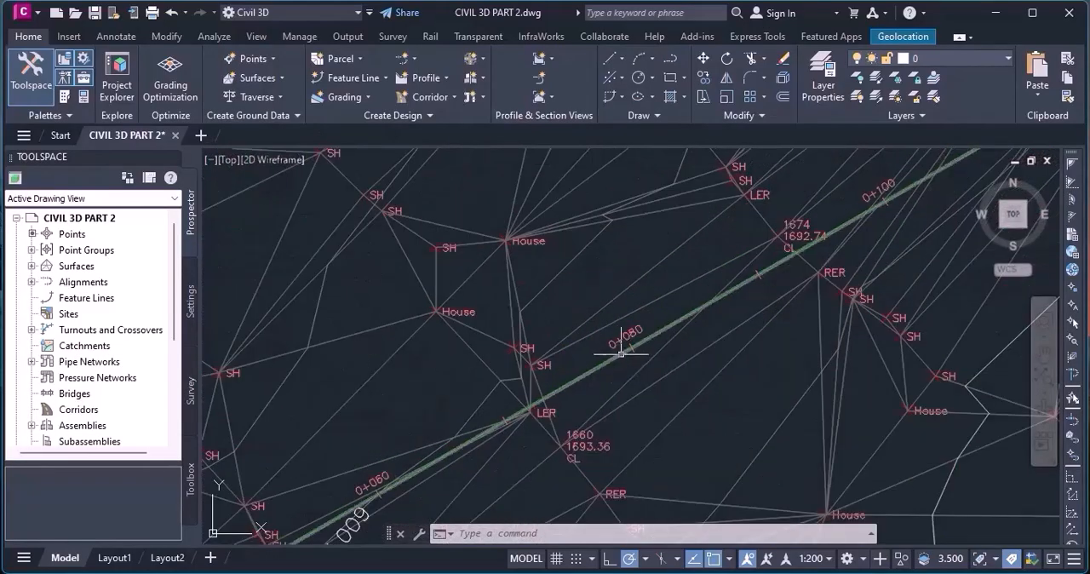
left_click(616, 354)
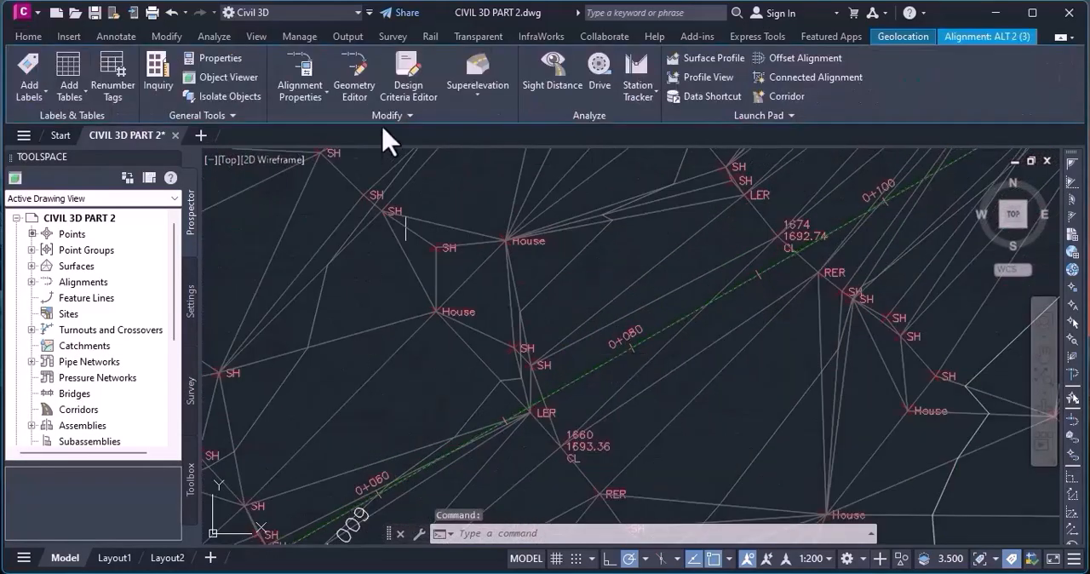
left_click(359, 96)
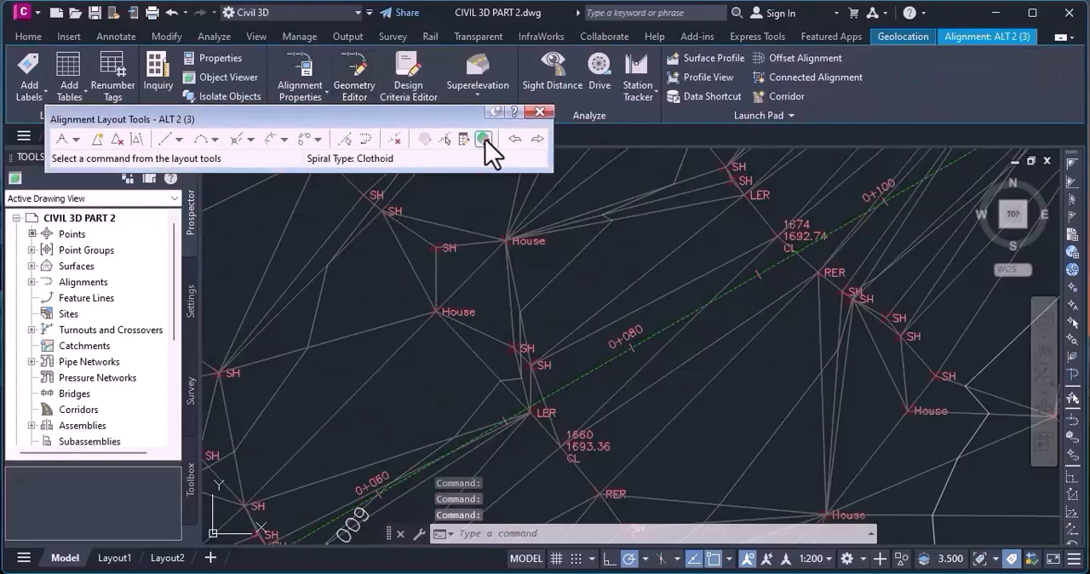
left_click(483, 139)
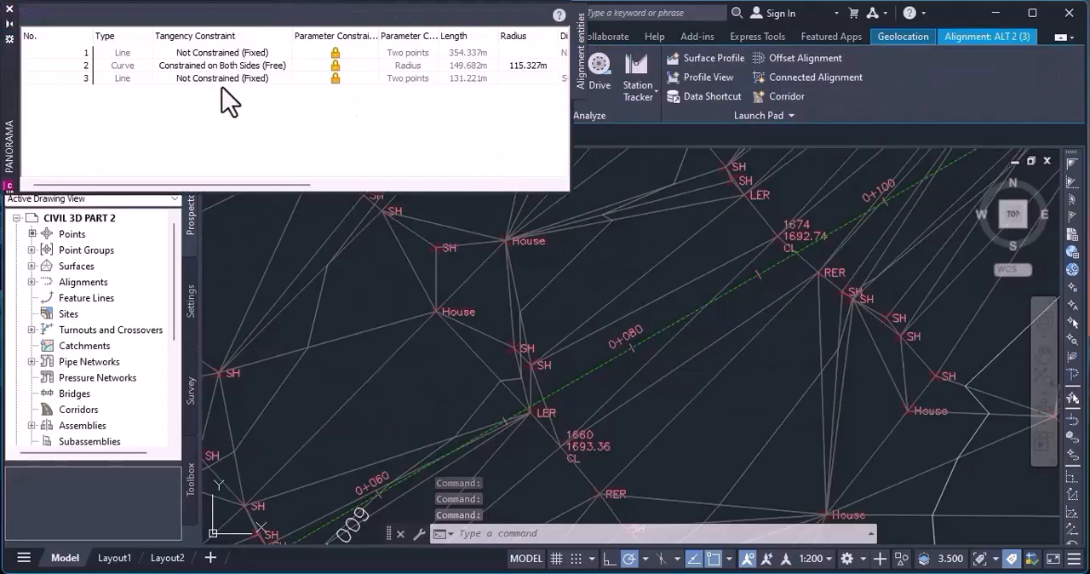
left_click(520, 68)
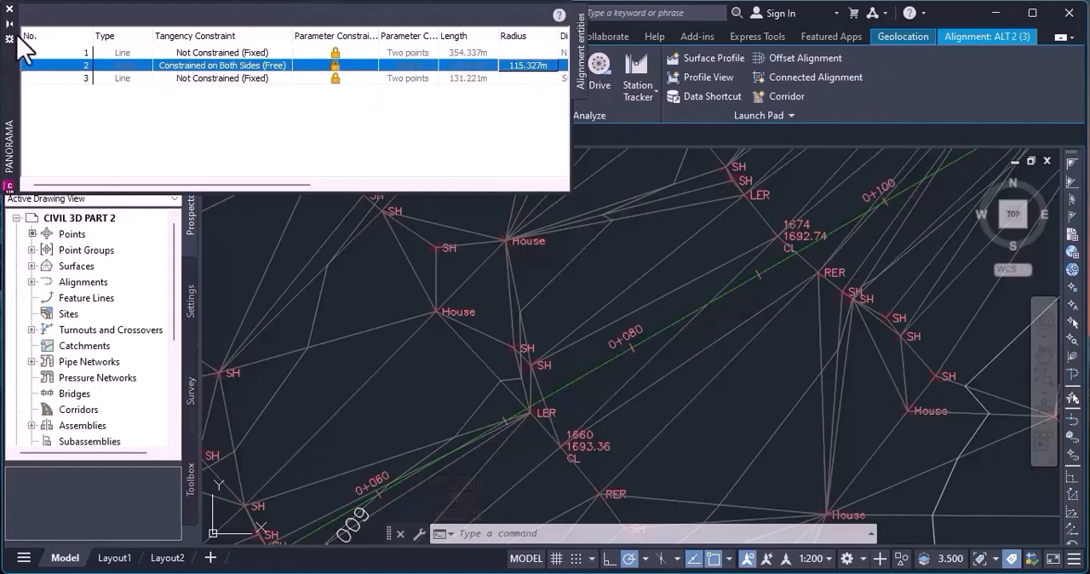
left_click(10, 12)
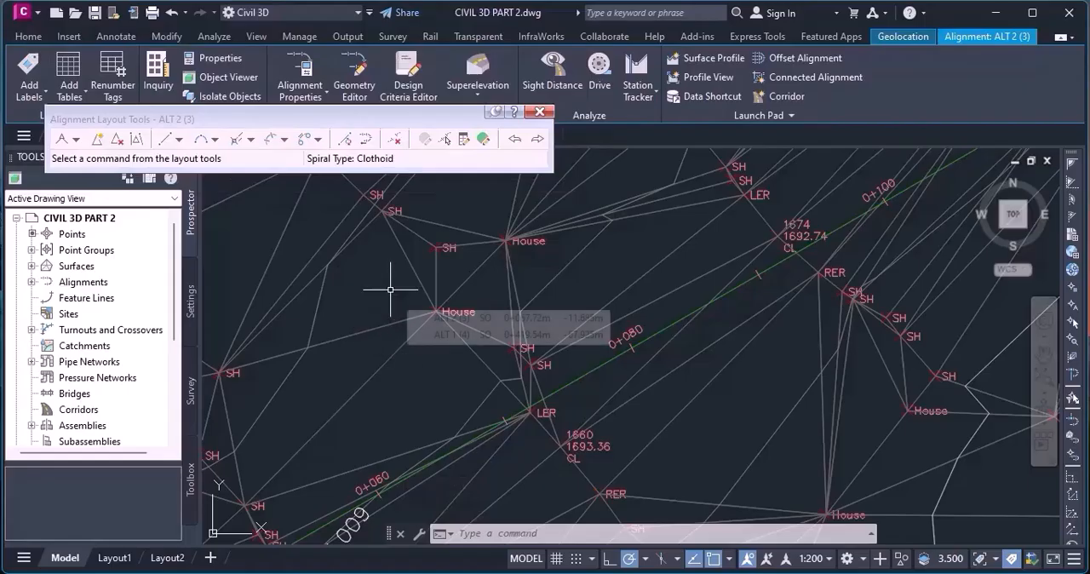
Check the minimum radii for design speeds 50, 60 and 70 in the AASHTO 2011 Metric eMax 6% design criteria, and close the criteria editor.
type("des")
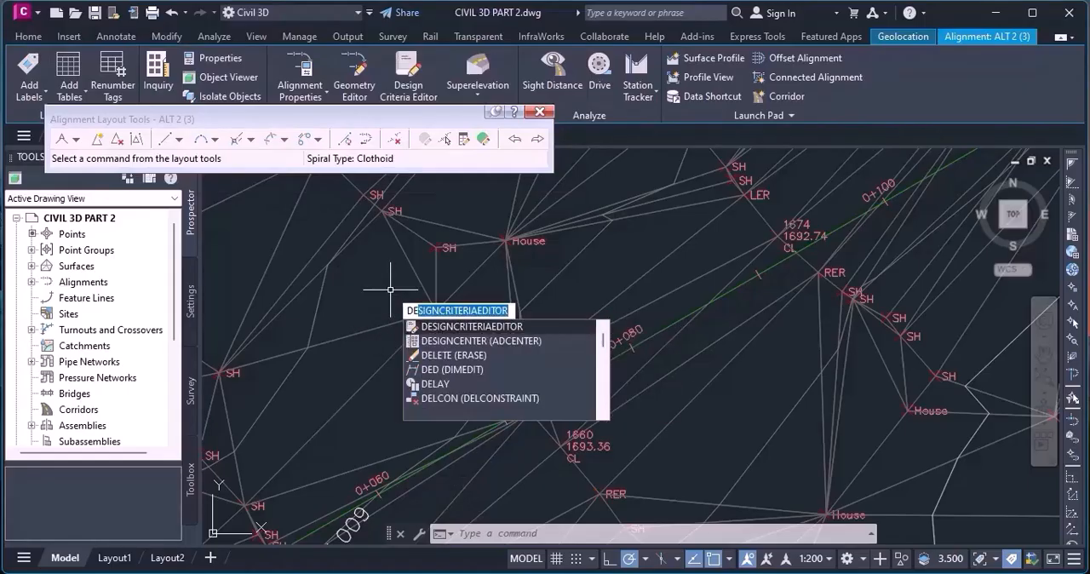
key("Return")
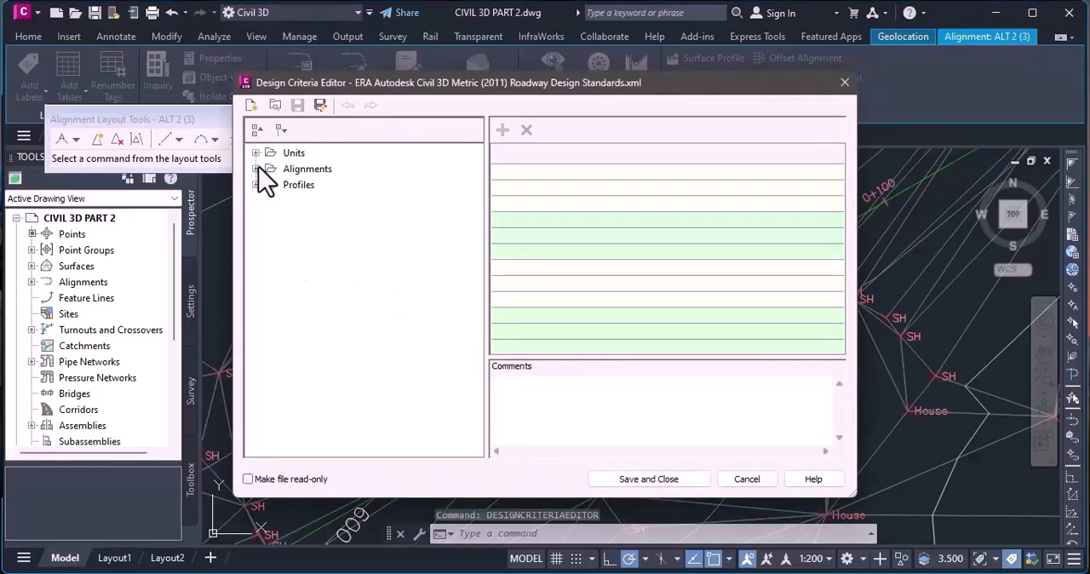
left_click(257, 169)
left_click(270, 184)
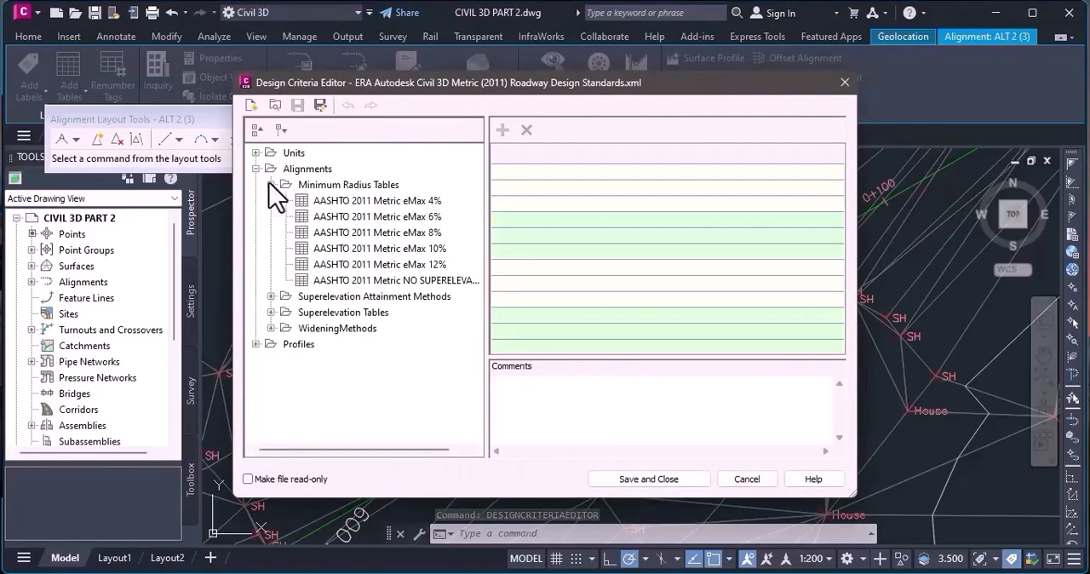
left_click(358, 219)
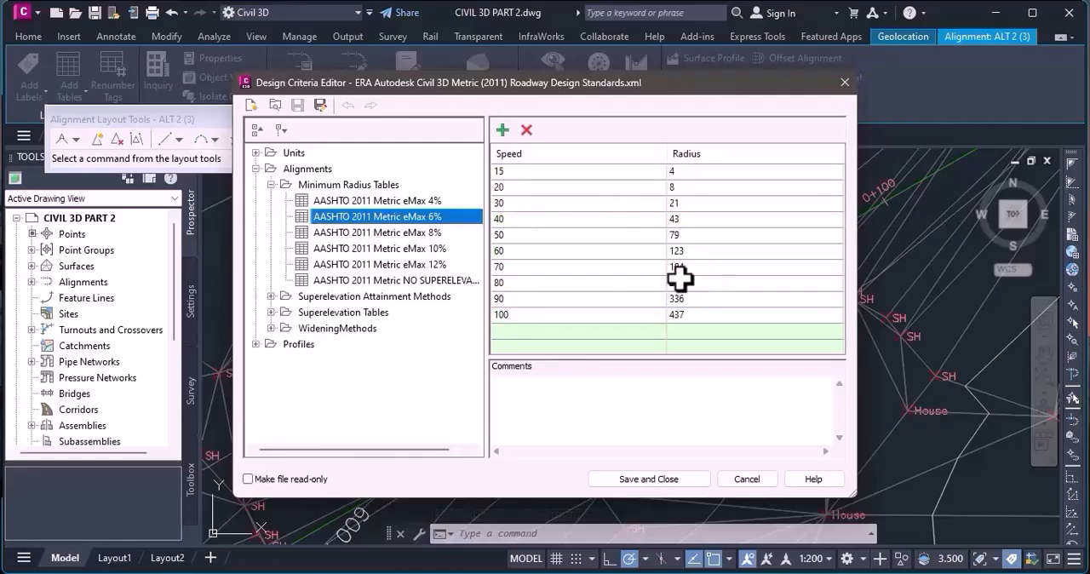
left_click(683, 269)
left_click(688, 252)
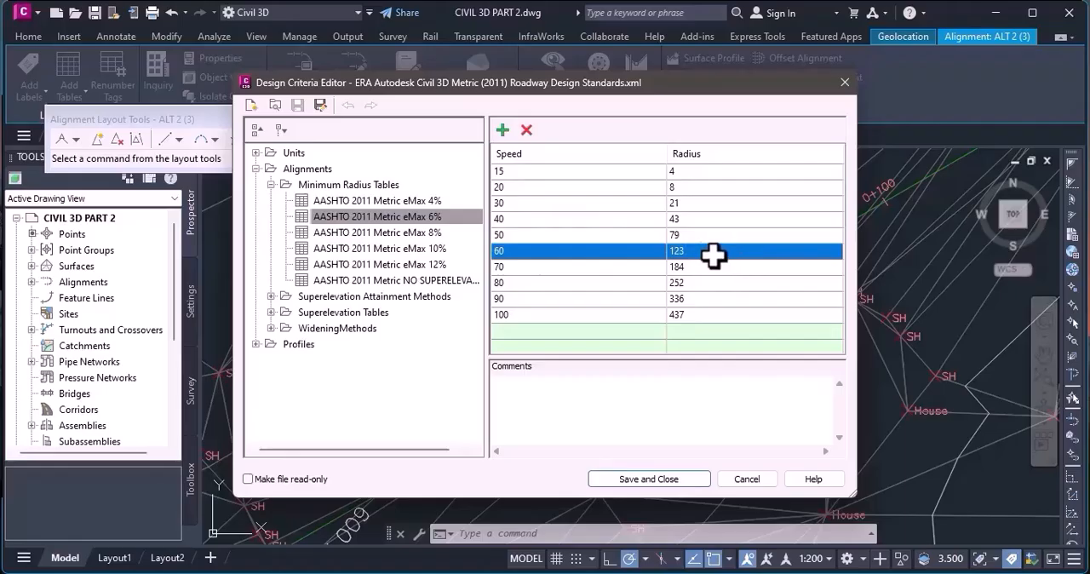
left_click(683, 237)
left_click(687, 254)
left_click(845, 82)
Examine the ALT 2 curve and tangents on the northeast branch, close the Alignment Layout Tools, and deselect the alignment.
scroll(741, 304, "down", 5)
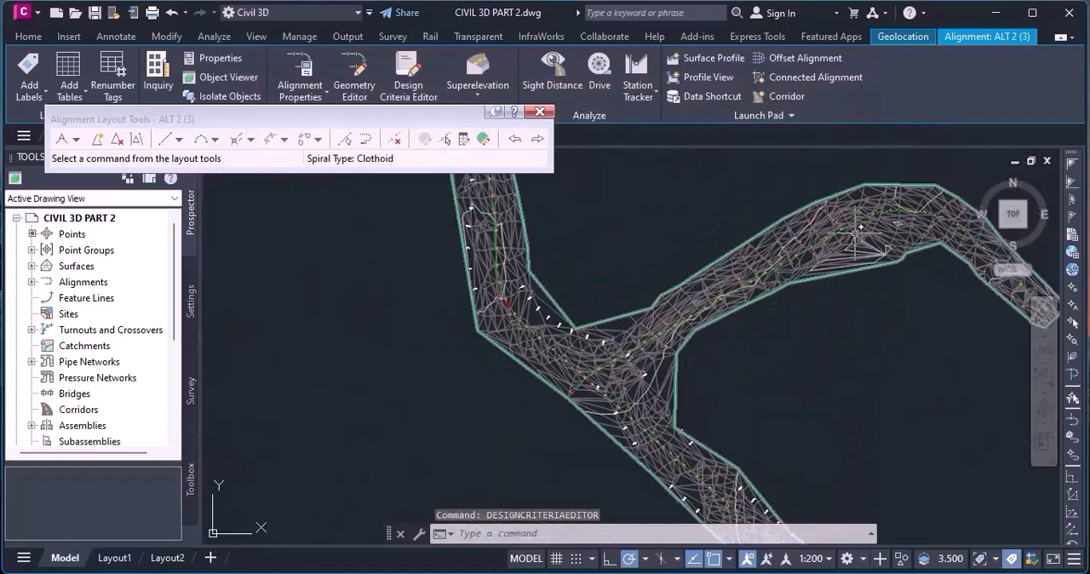
scroll(856, 232, "up", 3)
left_click(610, 331)
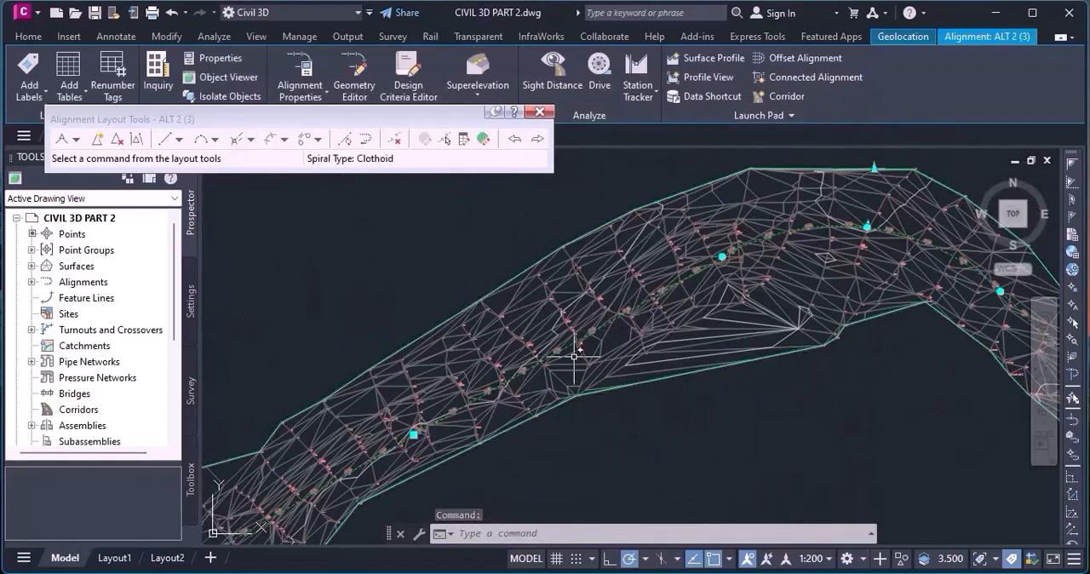
scroll(691, 256, "down", 2)
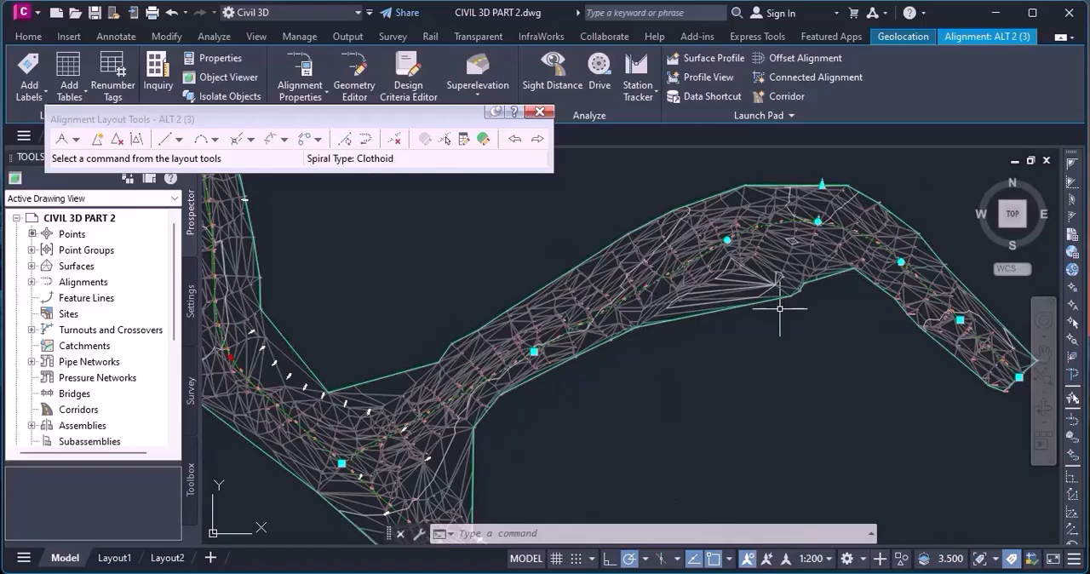
scroll(794, 302, "down", 3)
scroll(664, 366, "up", 5)
scroll(541, 315, "down", 2)
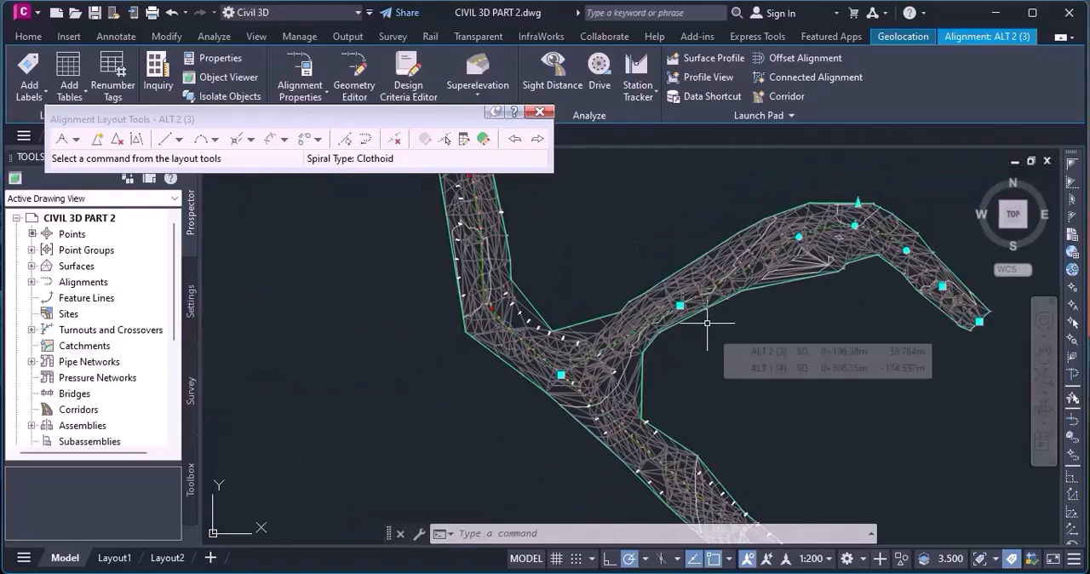
scroll(707, 322, "up", 2)
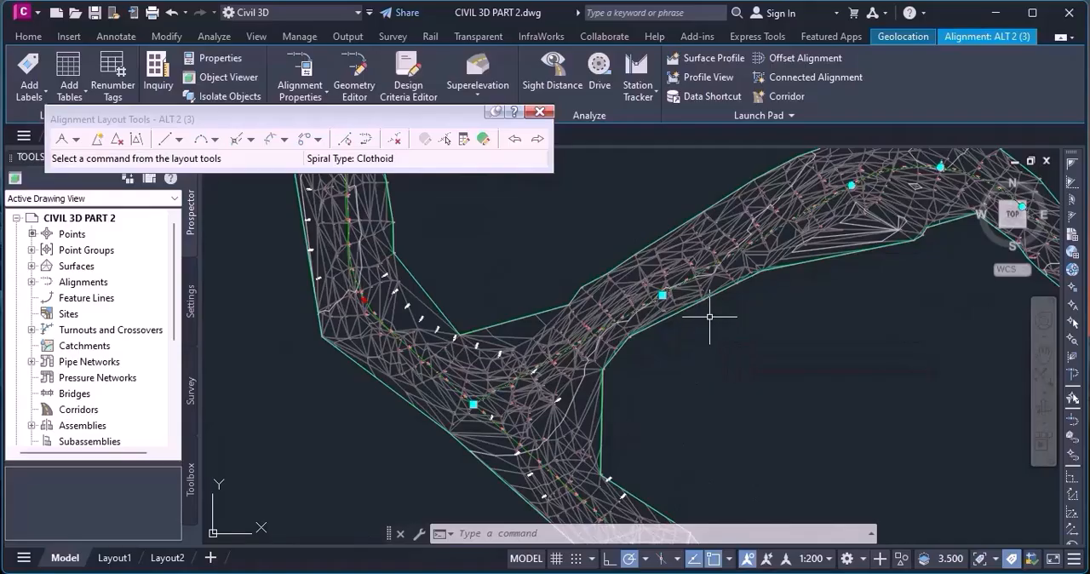
scroll(631, 352, "down", 1)
scroll(548, 354, "up", 2)
scroll(548, 355, "down", 2)
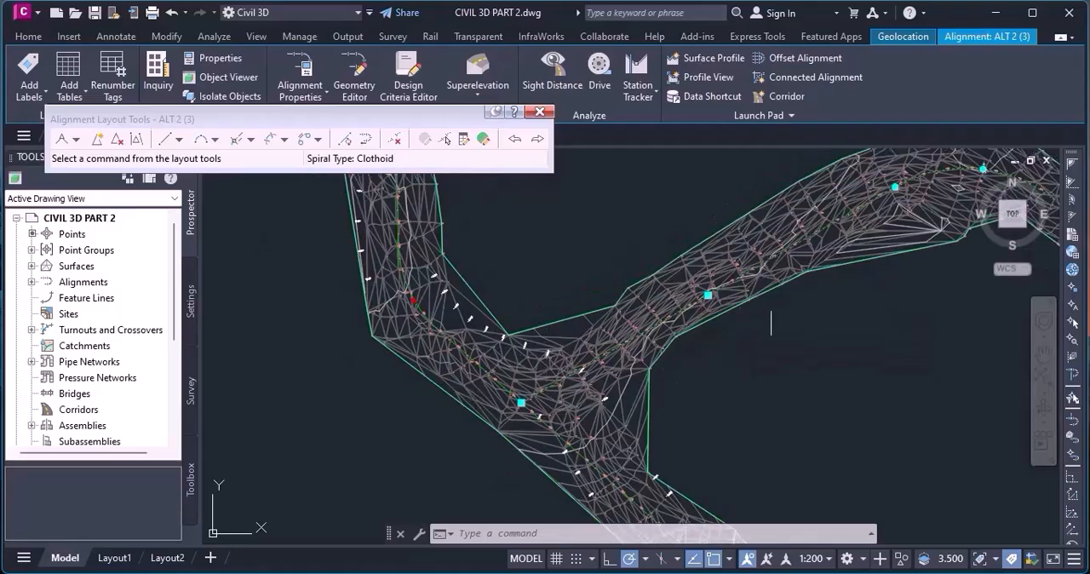
scroll(654, 317, "up", 1)
scroll(653, 316, "down", 2)
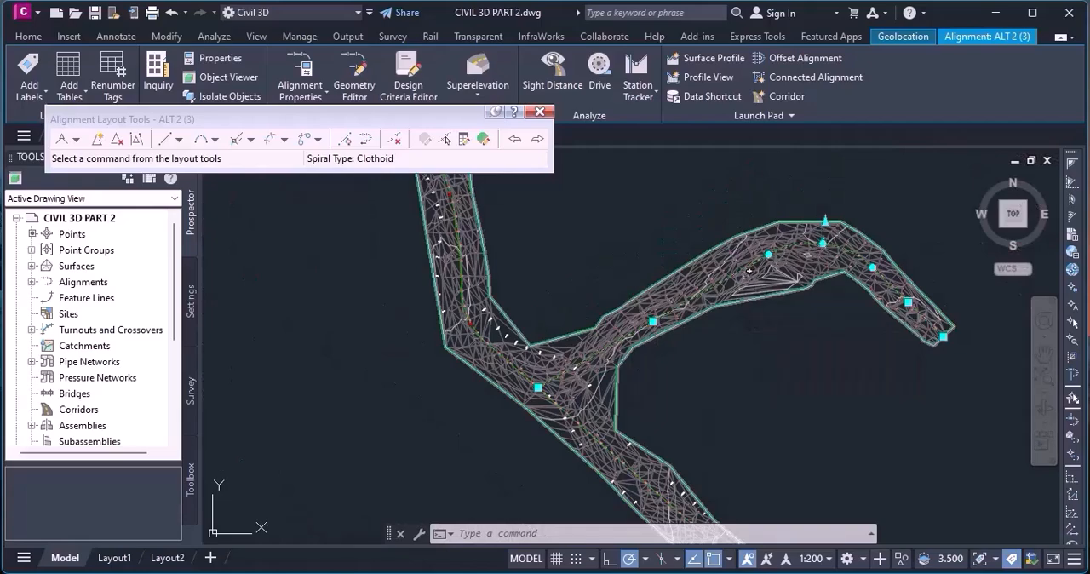
scroll(775, 254, "up", 4)
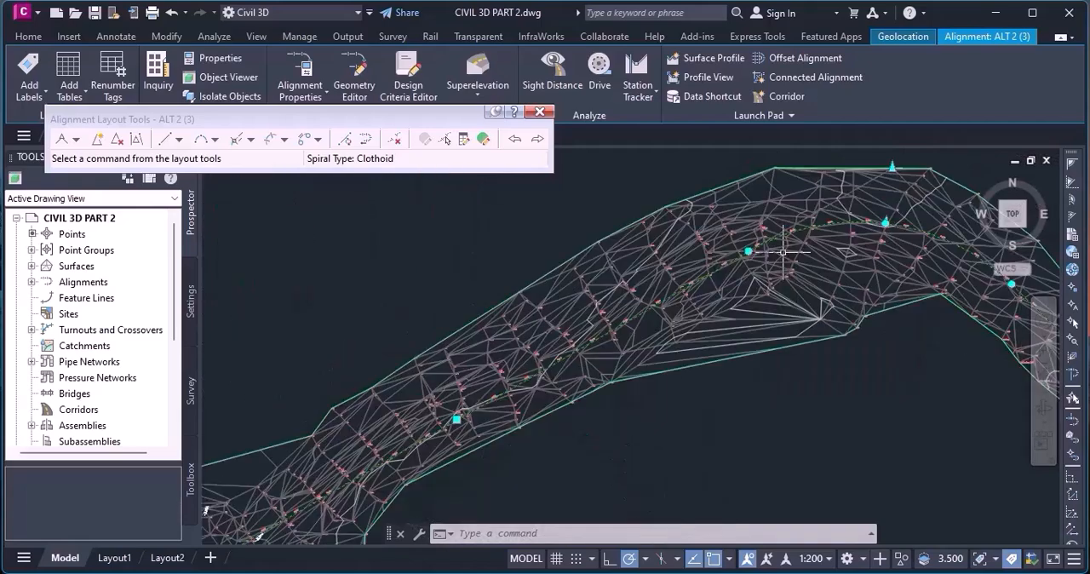
scroll(669, 254, "up", 3)
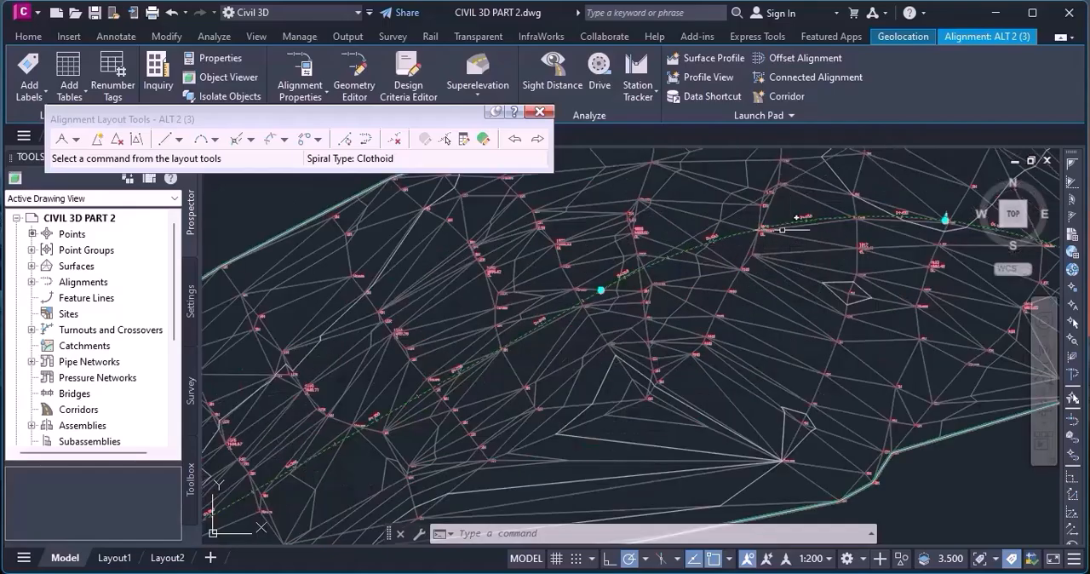
scroll(631, 272, "down", 5)
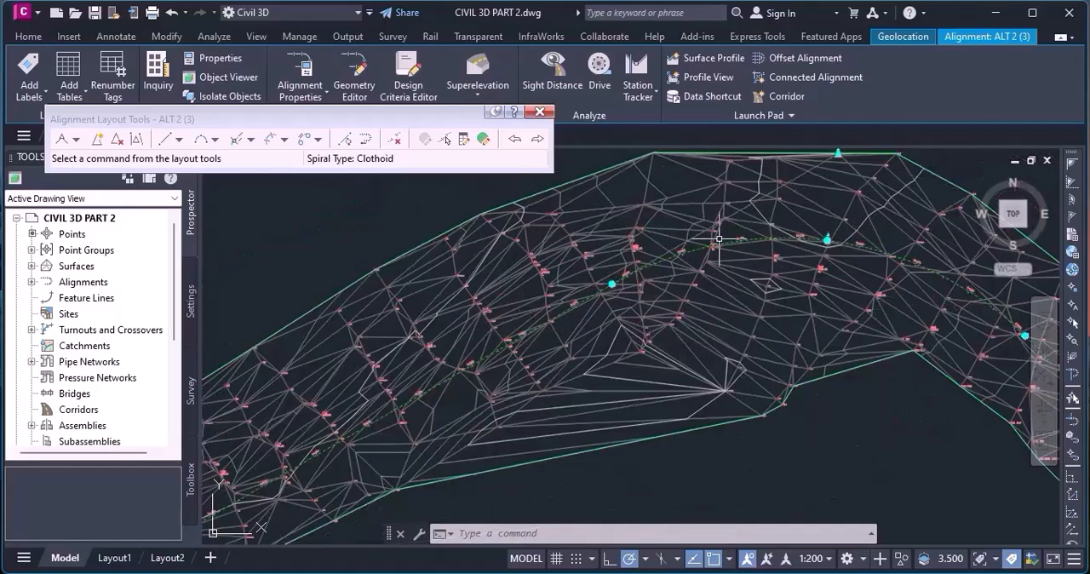
scroll(752, 245, "down", 2)
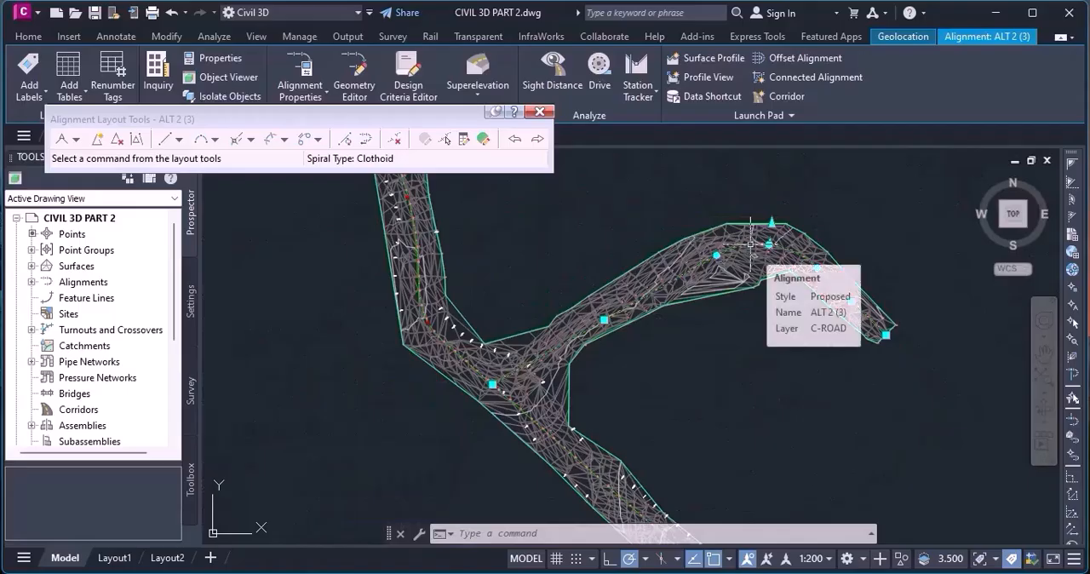
scroll(874, 322, "up", 2)
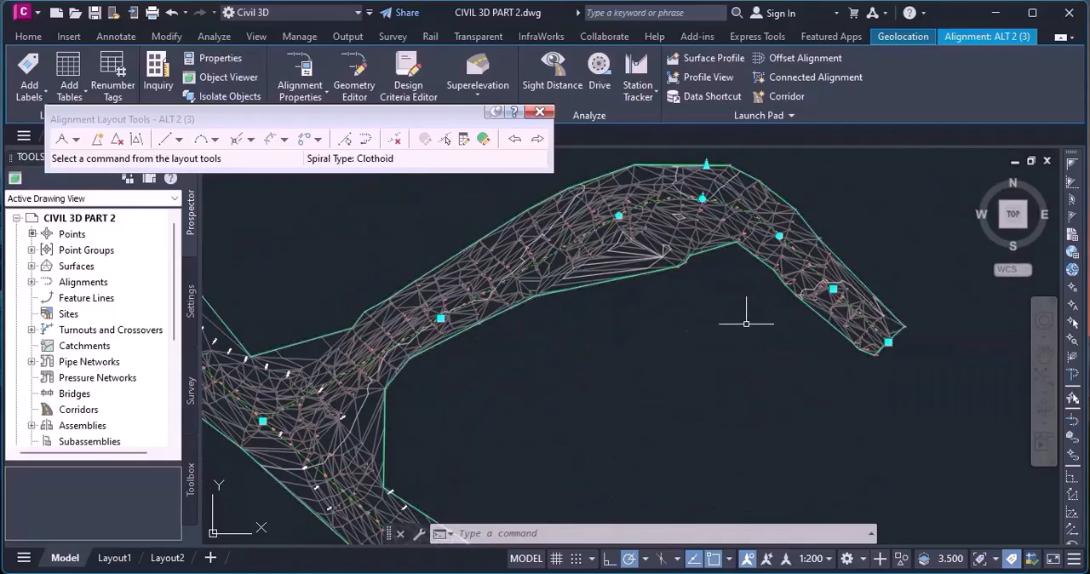
scroll(746, 322, "down", 2)
scroll(707, 255, "up", 3)
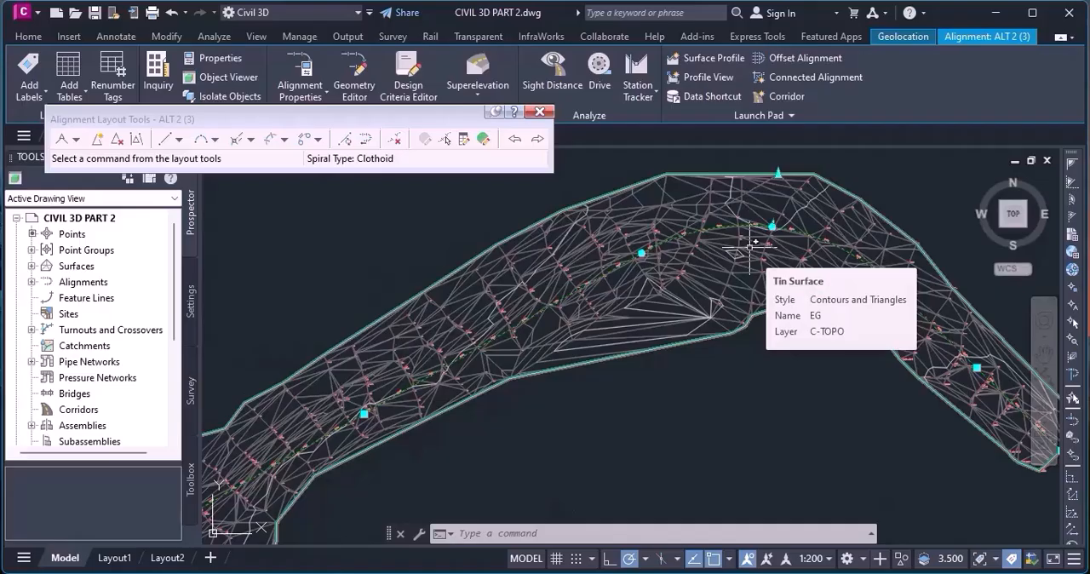
left_click(539, 112)
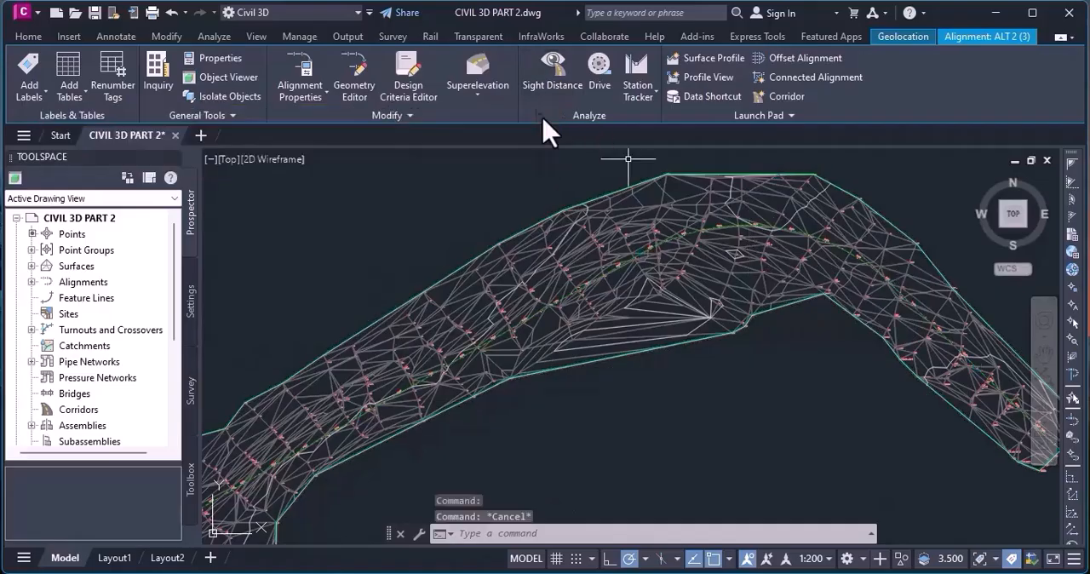
key("Escape")
scroll(737, 225, "down", 3)
scroll(613, 320, "up", 4)
scroll(532, 213, "down", 4)
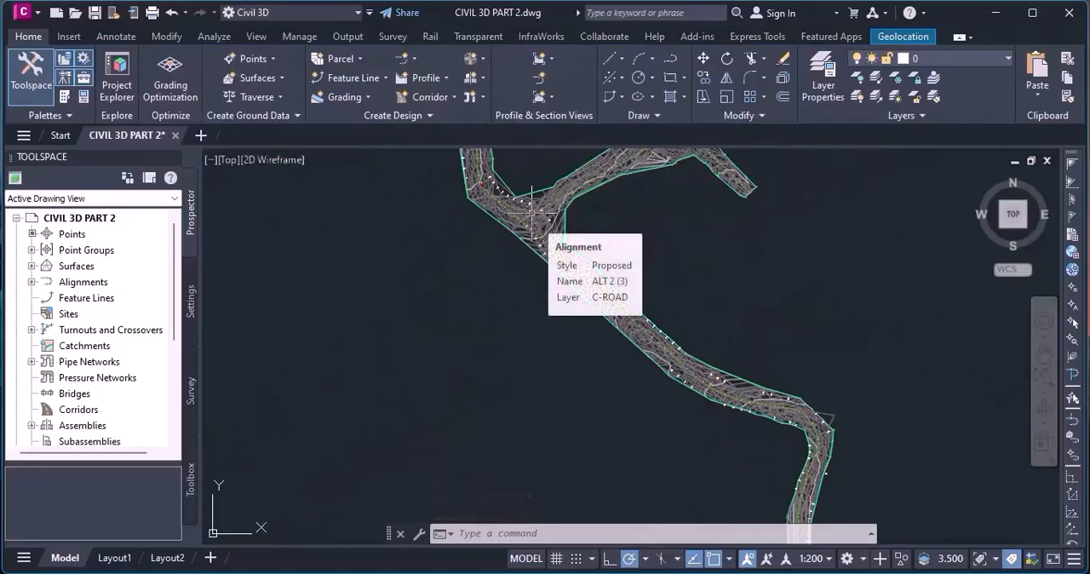
scroll(531, 244, "down", 1)
scroll(735, 275, "up", 5)
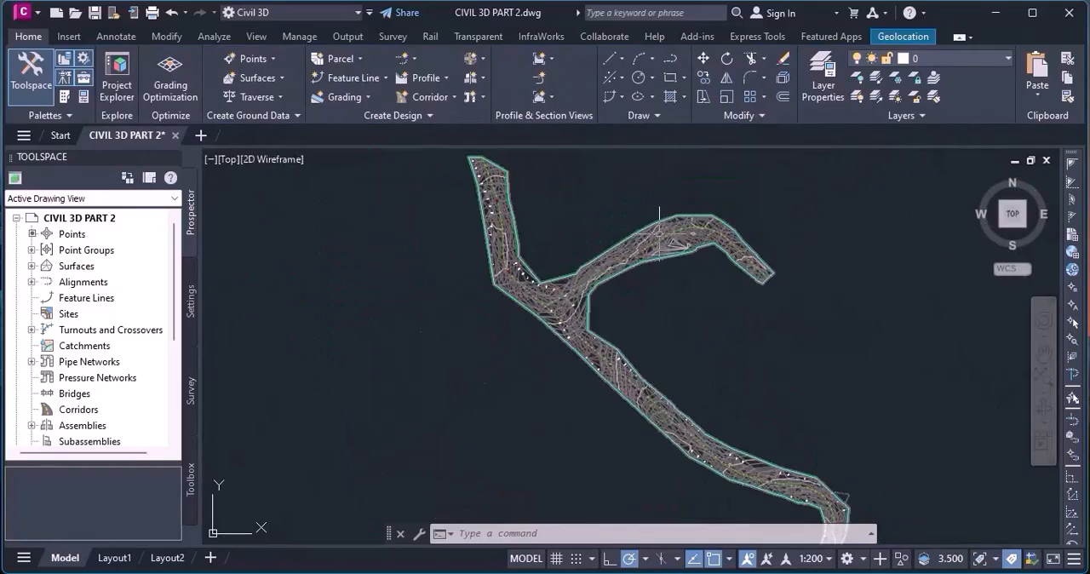
scroll(659, 232, "down", 5)
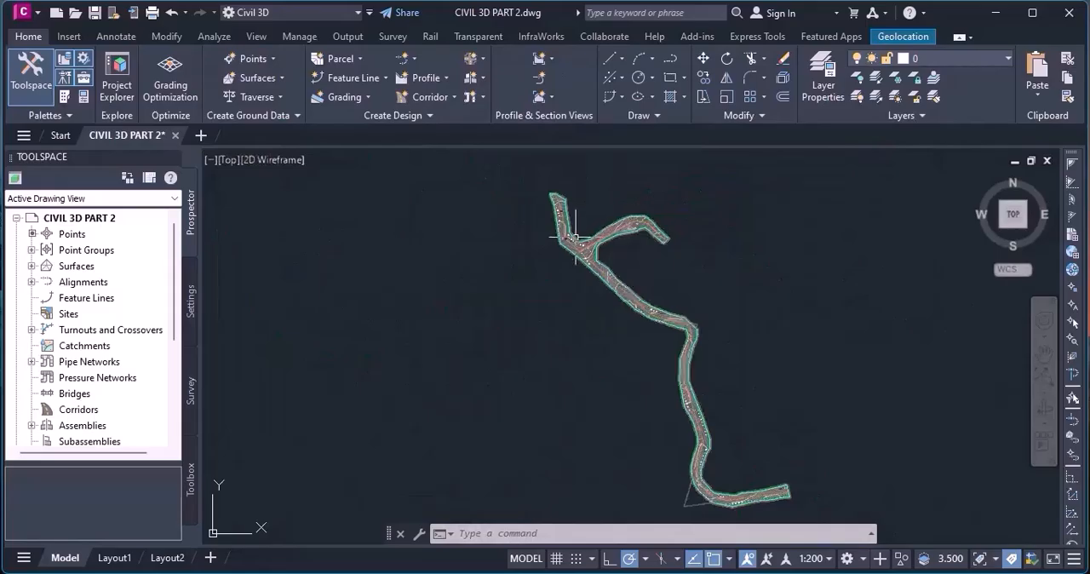
scroll(576, 236, "up", 3)
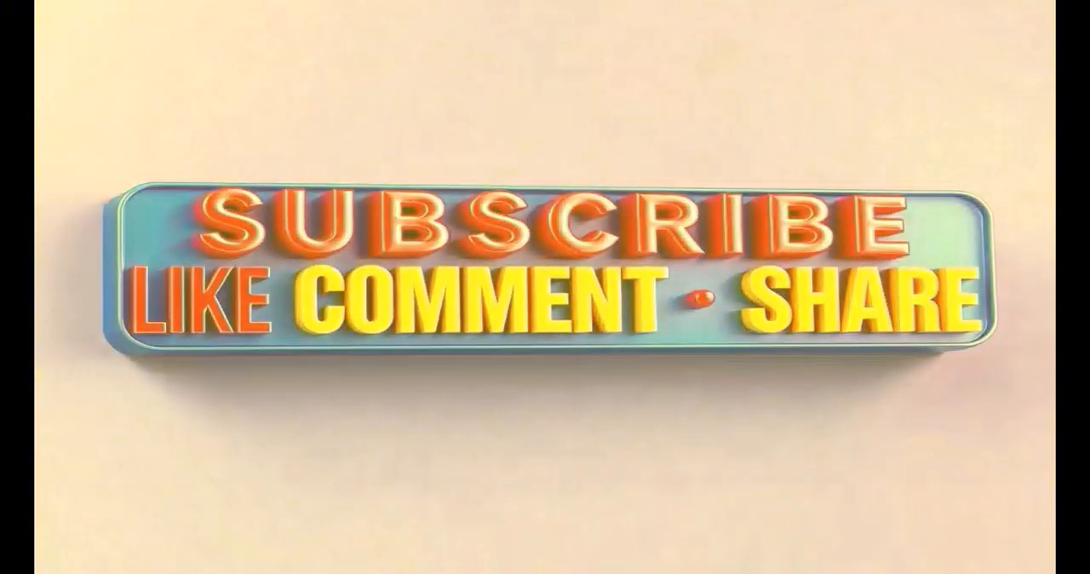